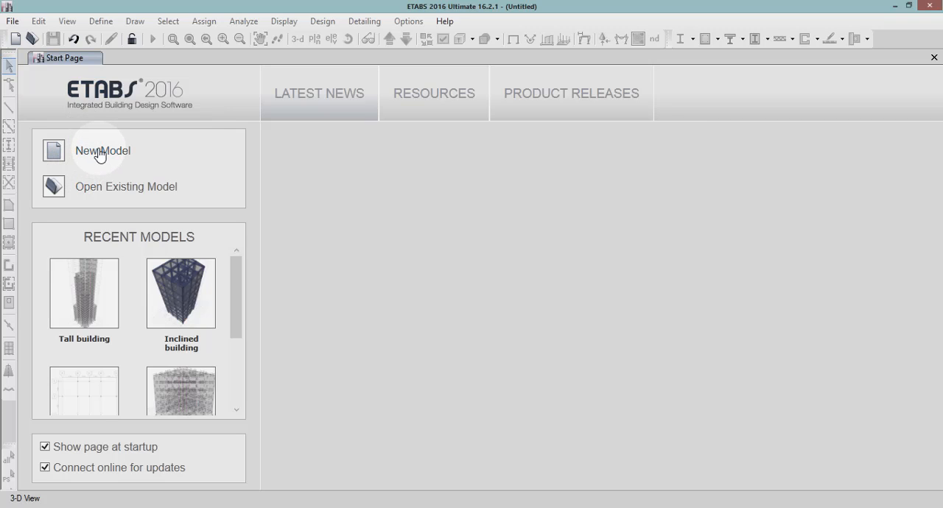
# Create a new model with built-in settings: Metric SI units, Indian steel section database, IS 800:2007 steel code and IS 456:2000 concrete code.
pyautogui.click(59, 153)
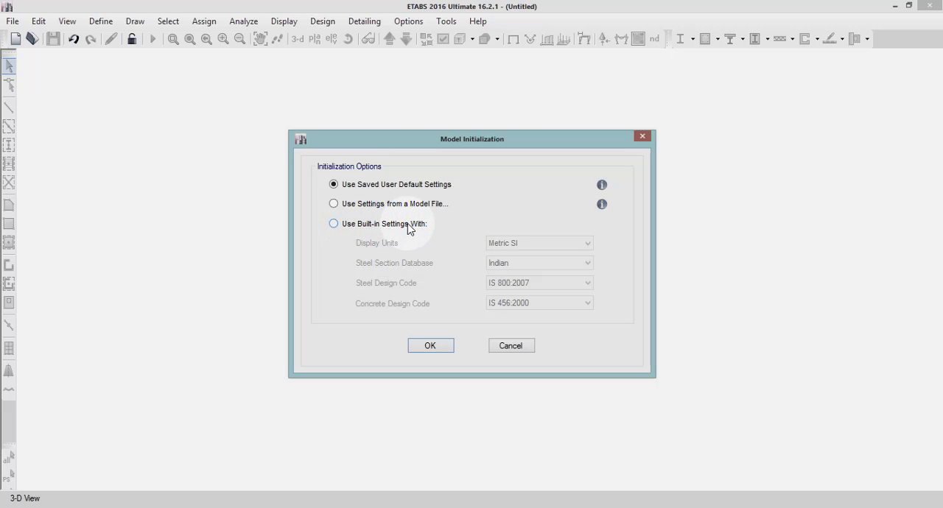
pyautogui.click(408, 225)
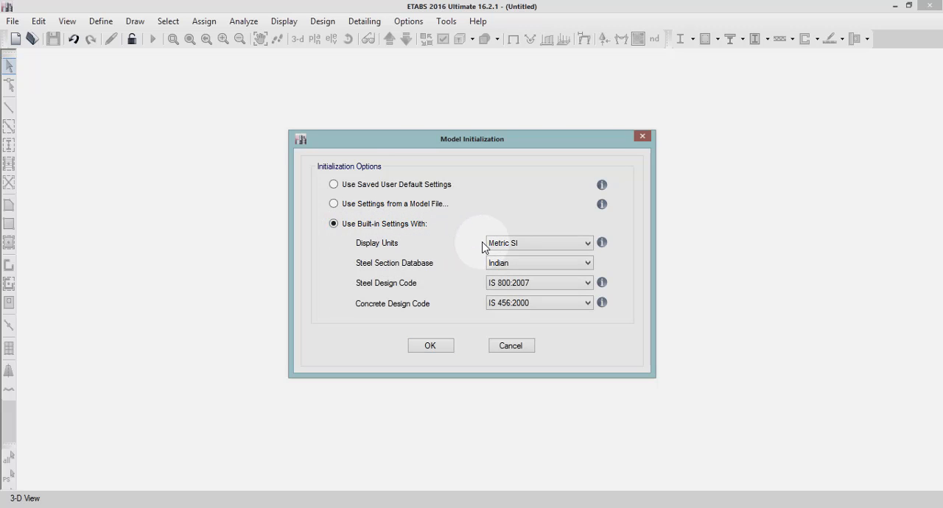
pyautogui.click(514, 266)
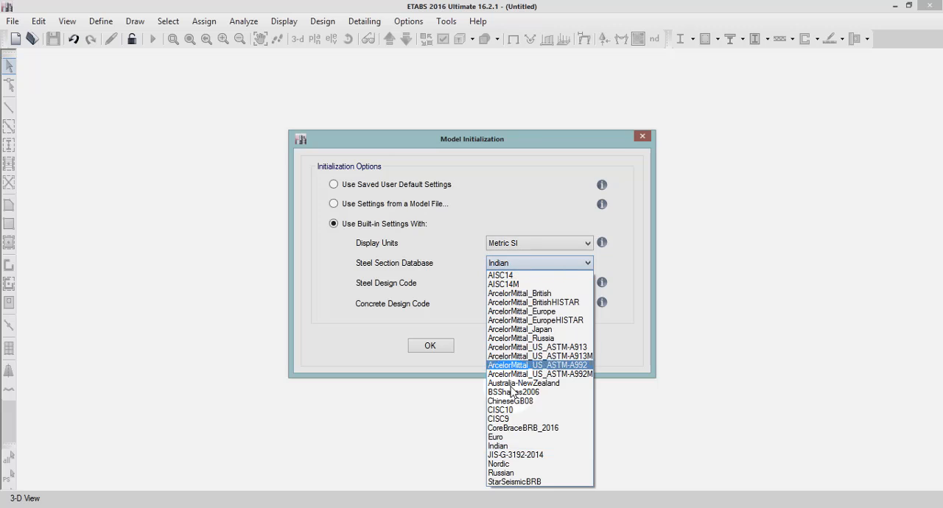
pyautogui.click(507, 446)
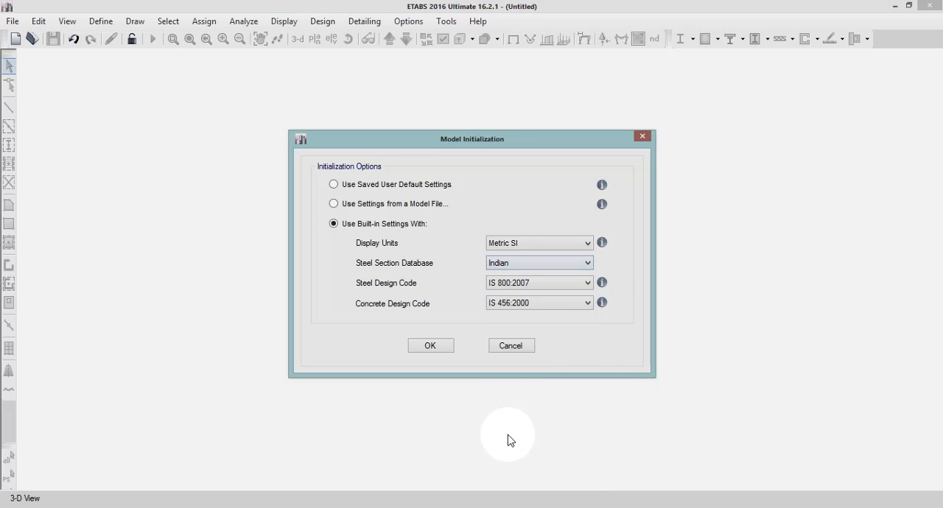
pyautogui.click(524, 287)
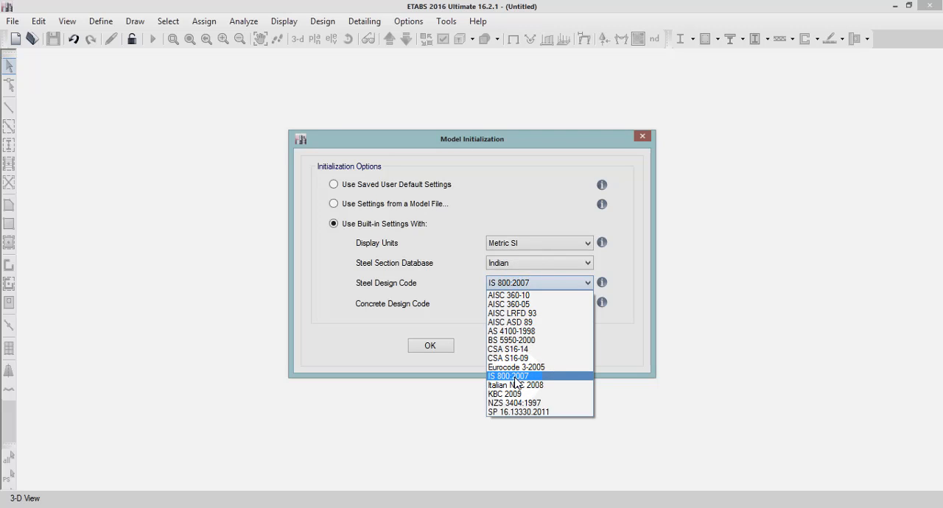
pyautogui.click(514, 377)
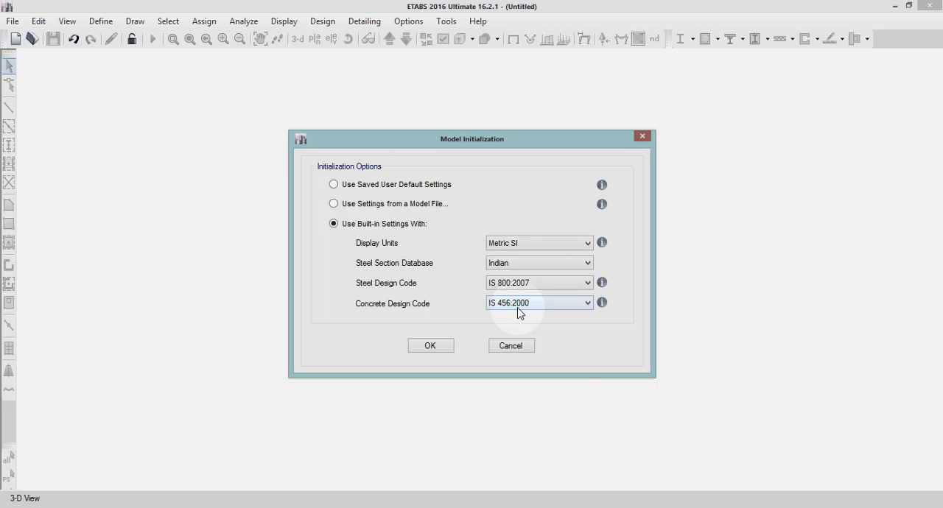
pyautogui.click(517, 308)
pyautogui.click(512, 398)
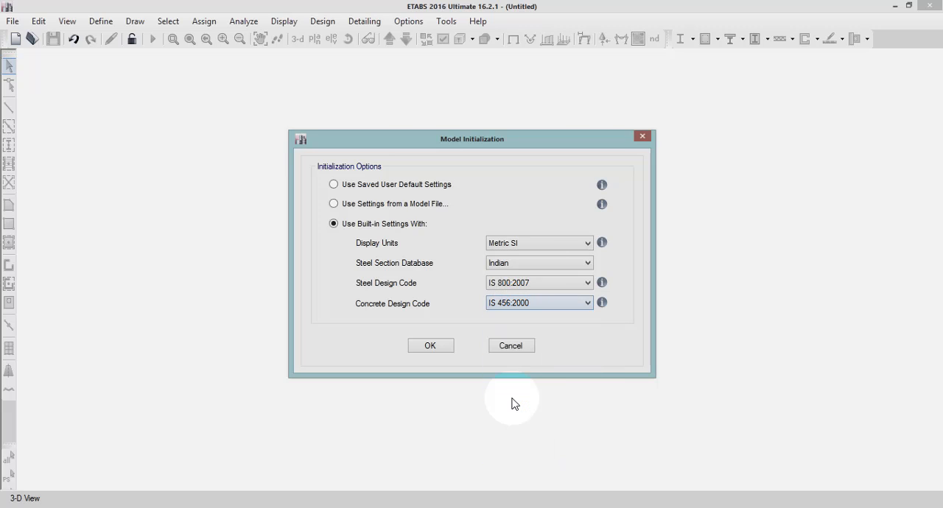
pyautogui.click(431, 346)
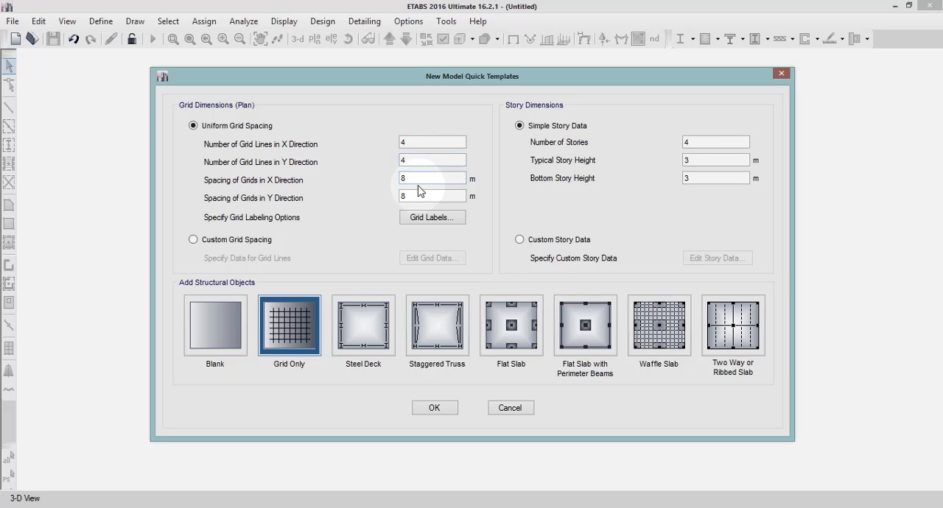
# Set the uniform grid spacing to 6 m in both the X and Y directions.
pyautogui.moveTo(414, 178); pyautogui.dragTo(394, 180)
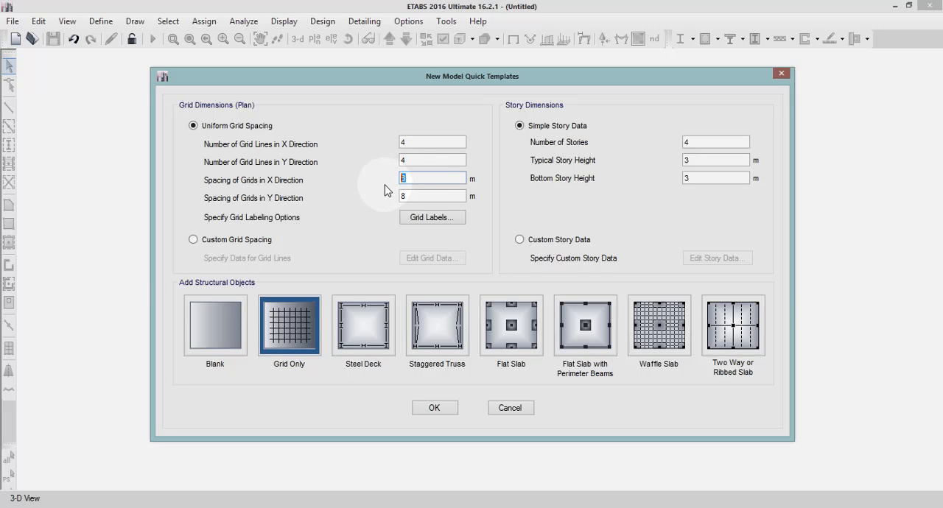
pyautogui.write('6')
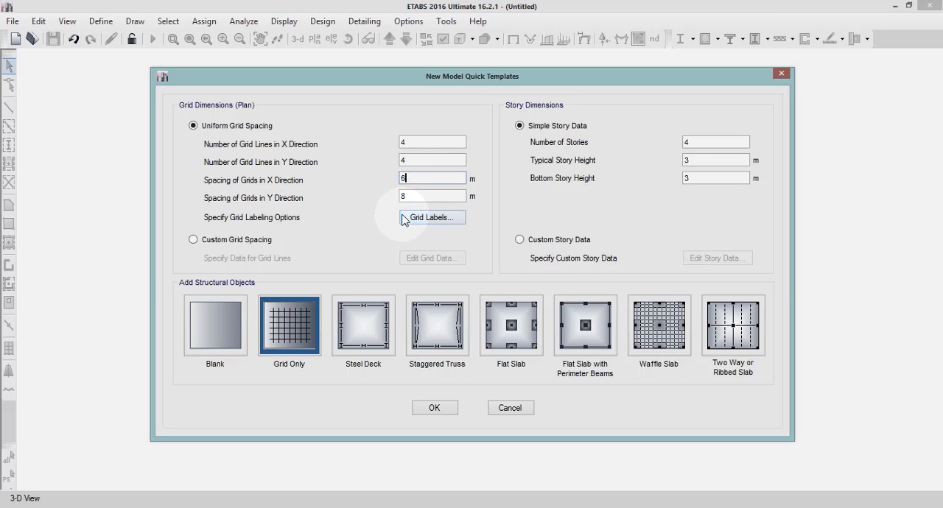
pyautogui.moveTo(408, 194); pyautogui.dragTo(394, 196)
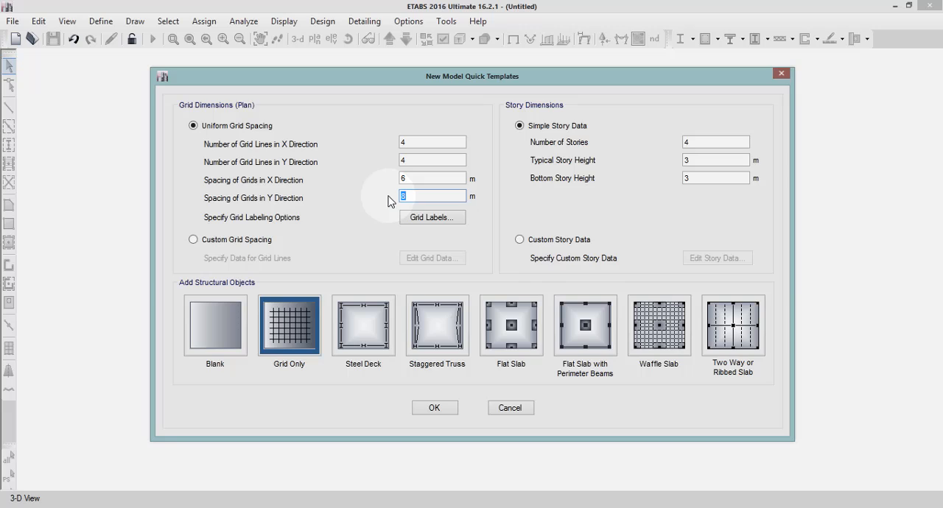
pyautogui.write('6')
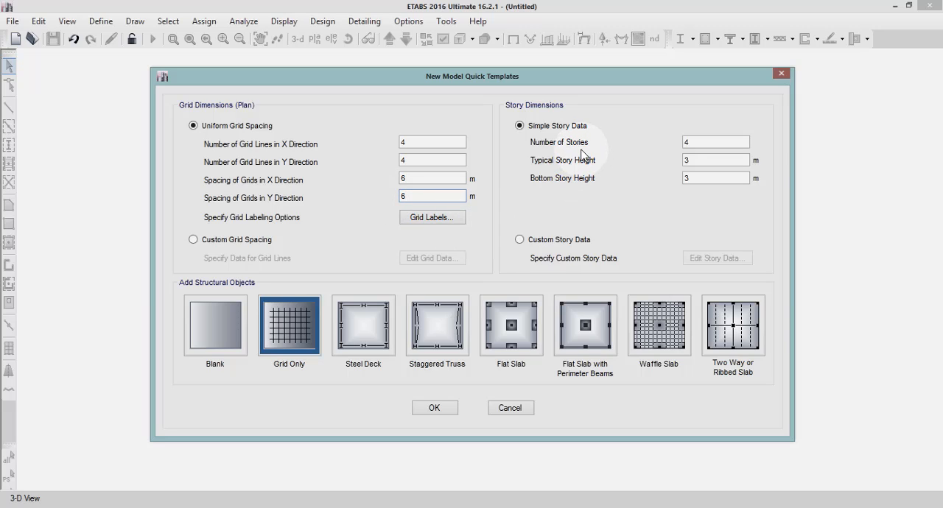
# Set the number of stories to 23 and open the custom story data for editing.
pyautogui.doubleClick(697, 142)
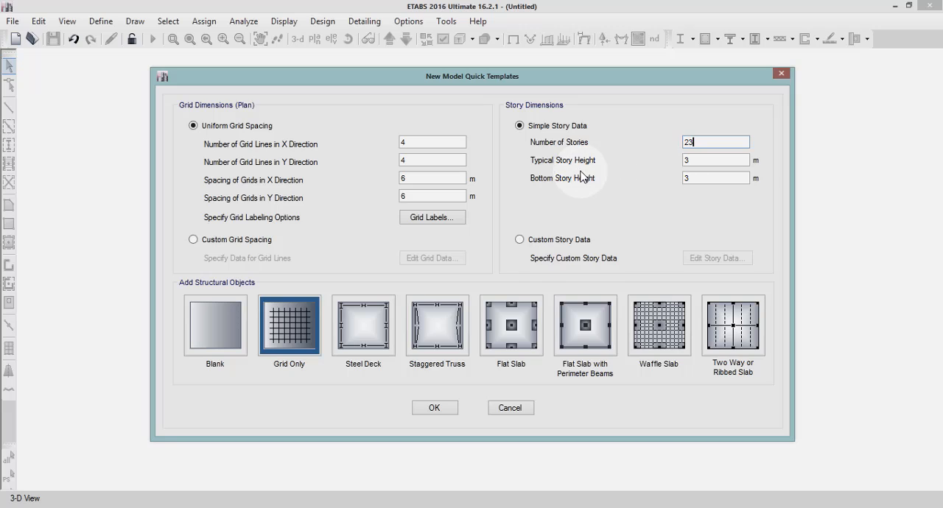
pyautogui.click(696, 160)
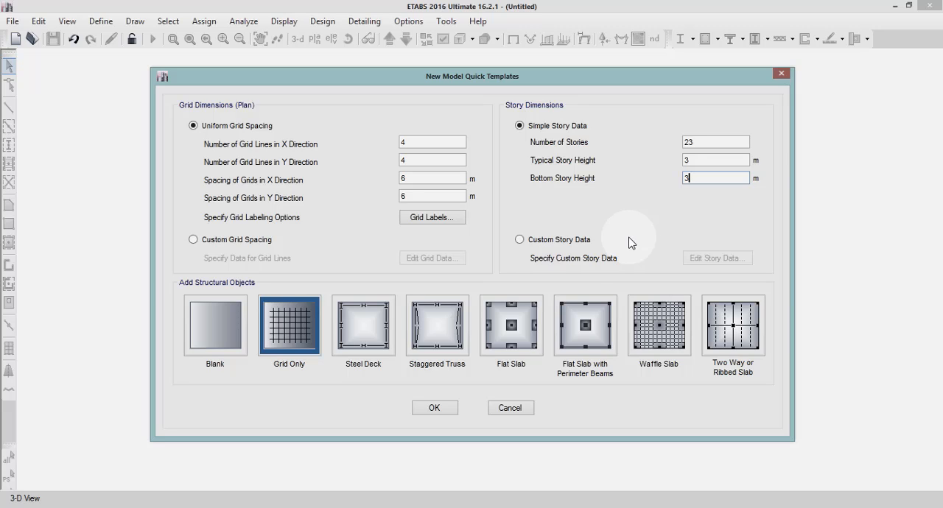
pyautogui.click(520, 241)
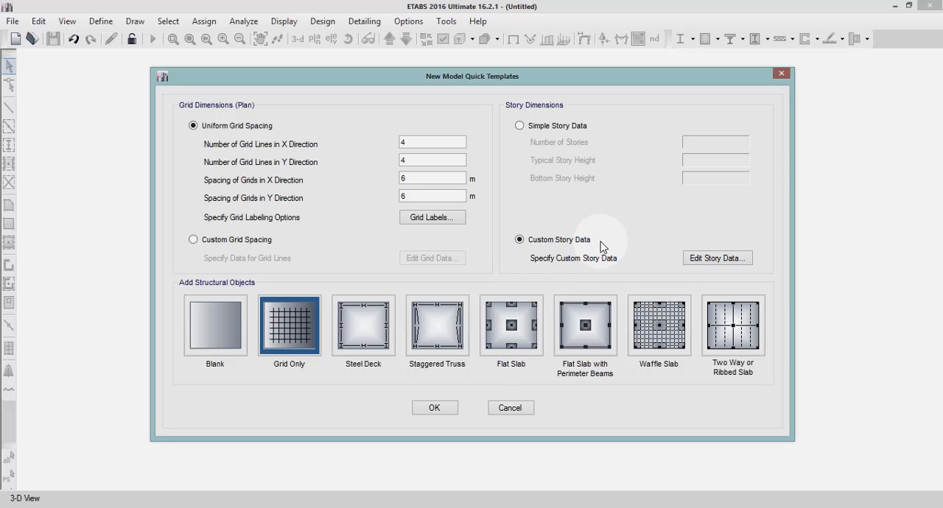
pyautogui.click(692, 262)
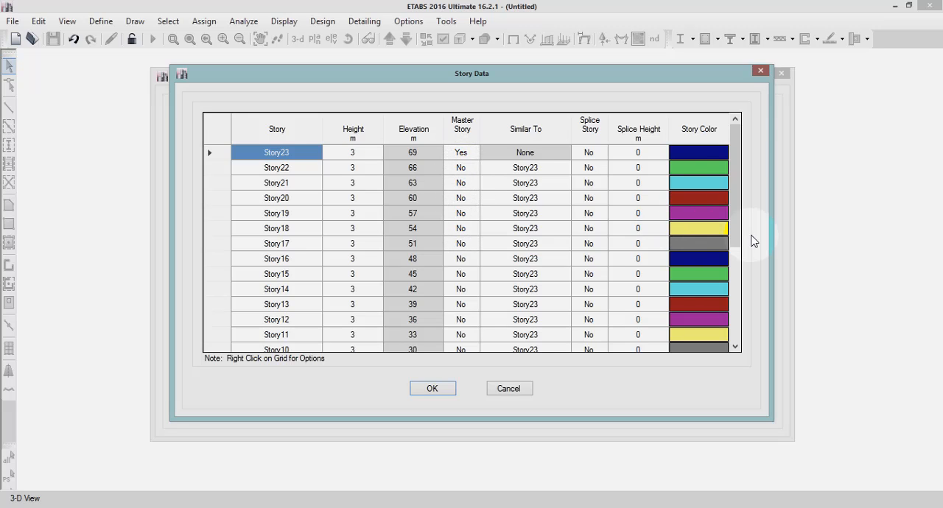
# Make Story8 a master story in the story data table.
pyautogui.scroll(-4, 751, 237)
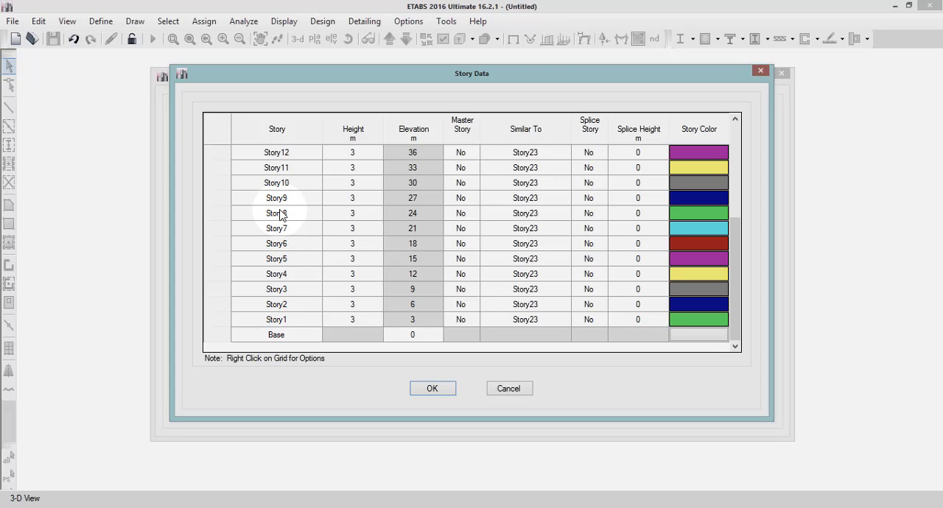
pyautogui.click(465, 215)
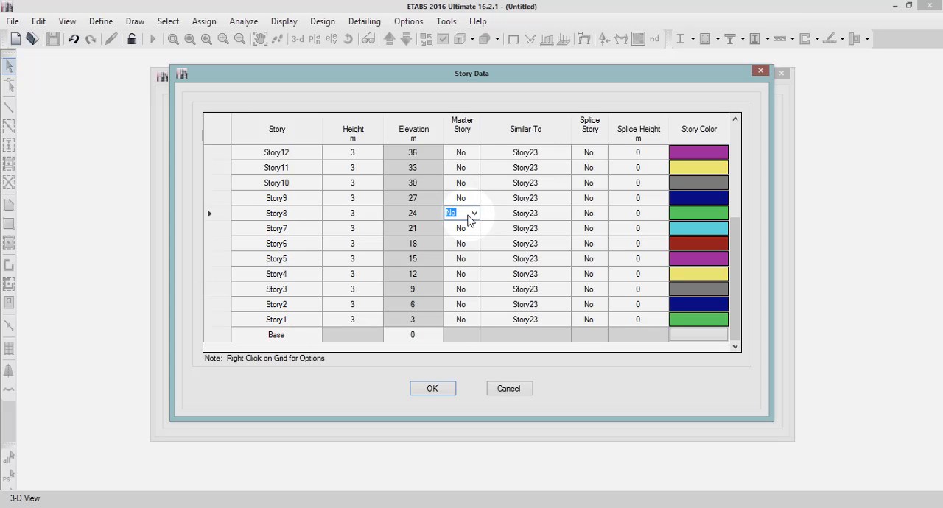
pyautogui.click(475, 213)
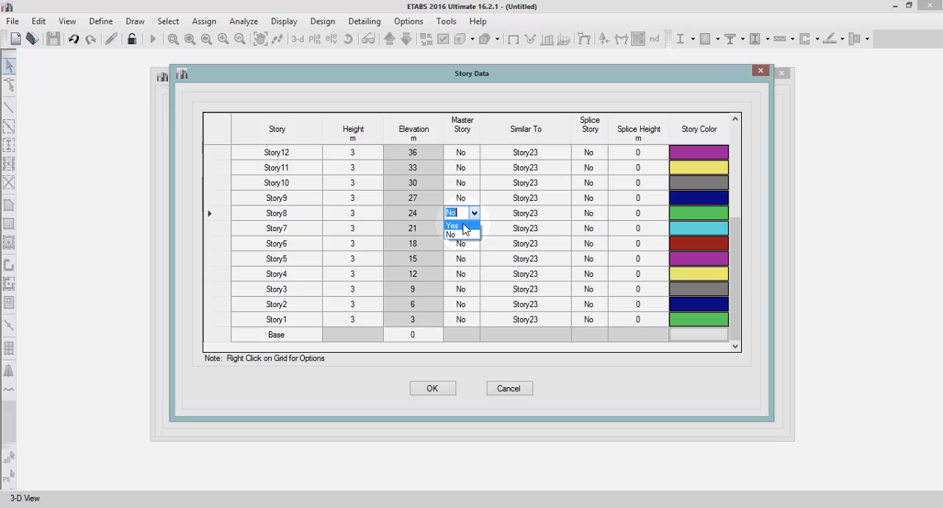
pyautogui.click(452, 225)
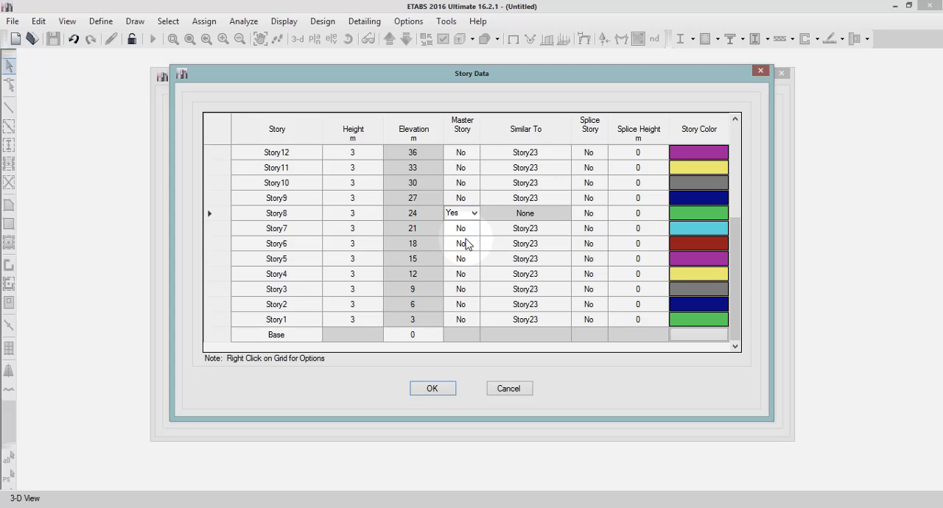
pyautogui.click(463, 230)
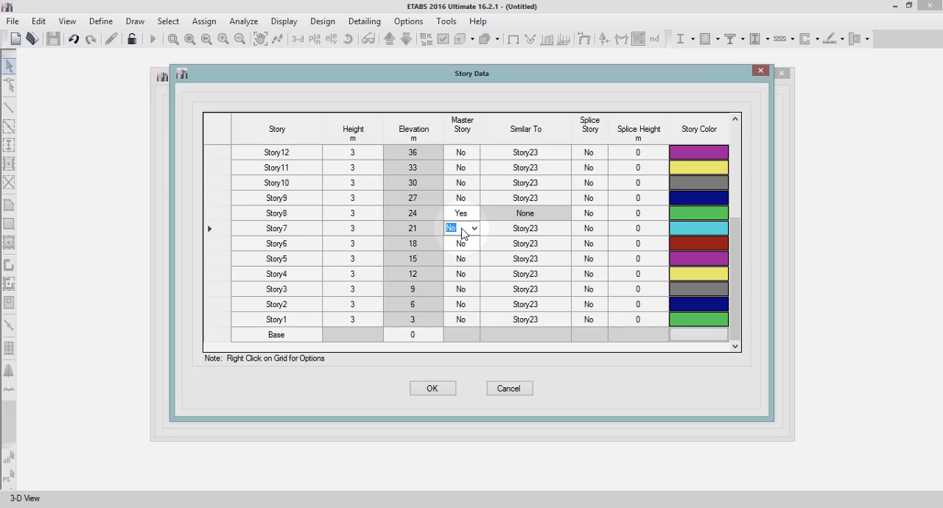
pyautogui.click(474, 228)
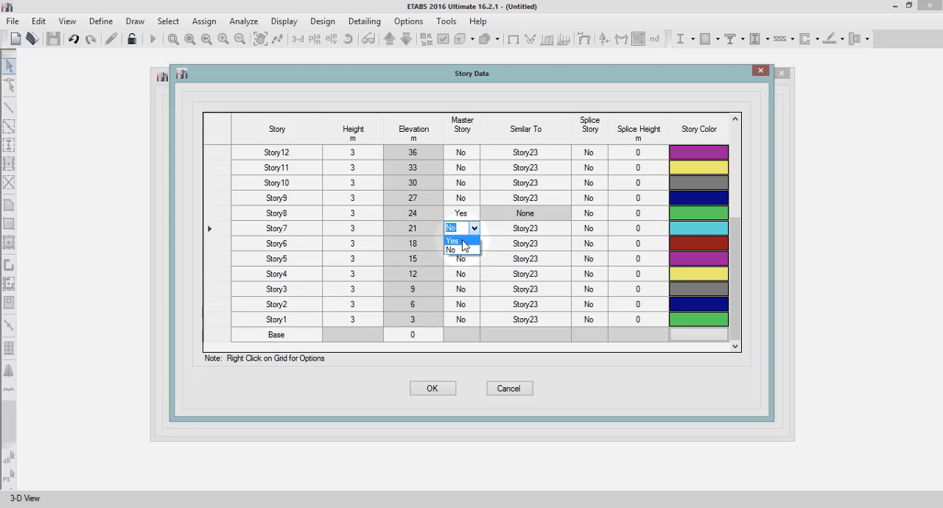
pyautogui.click(464, 241)
pyautogui.click(463, 244)
pyautogui.click(466, 230)
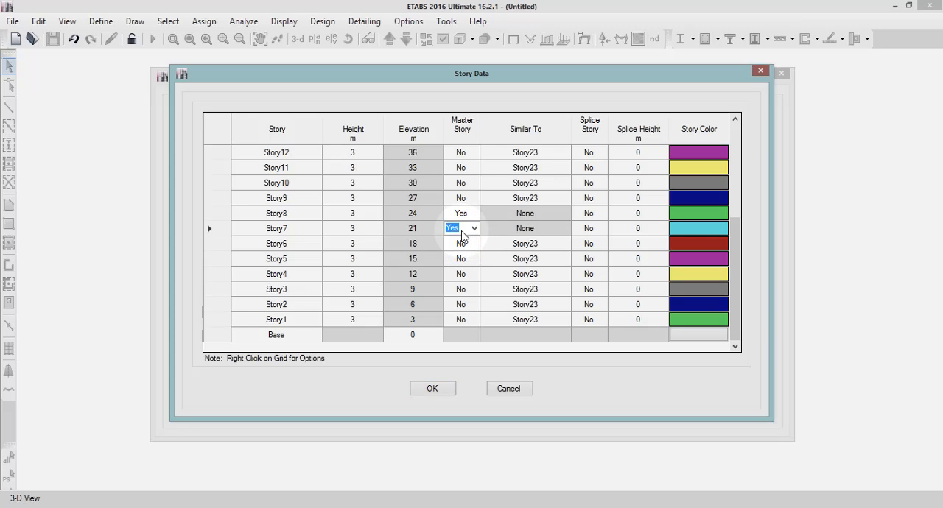
pyautogui.click(474, 228)
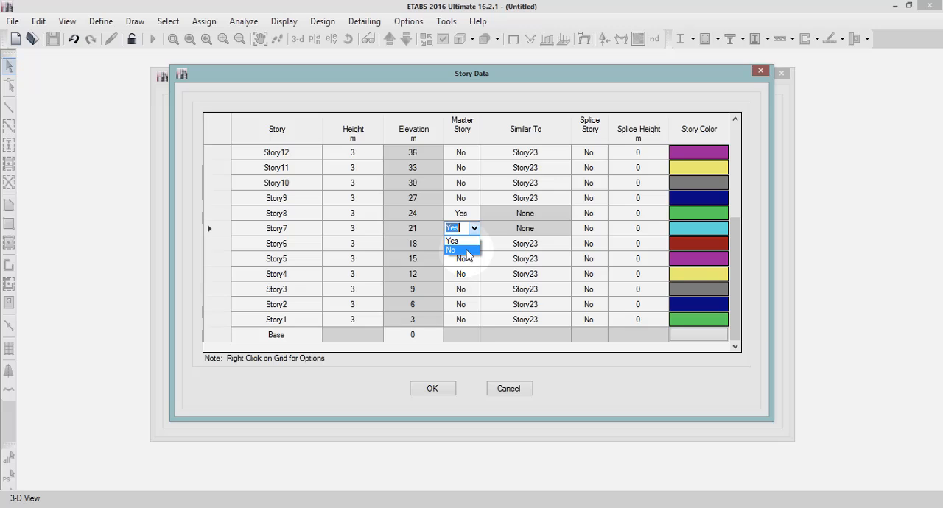
pyautogui.click(466, 251)
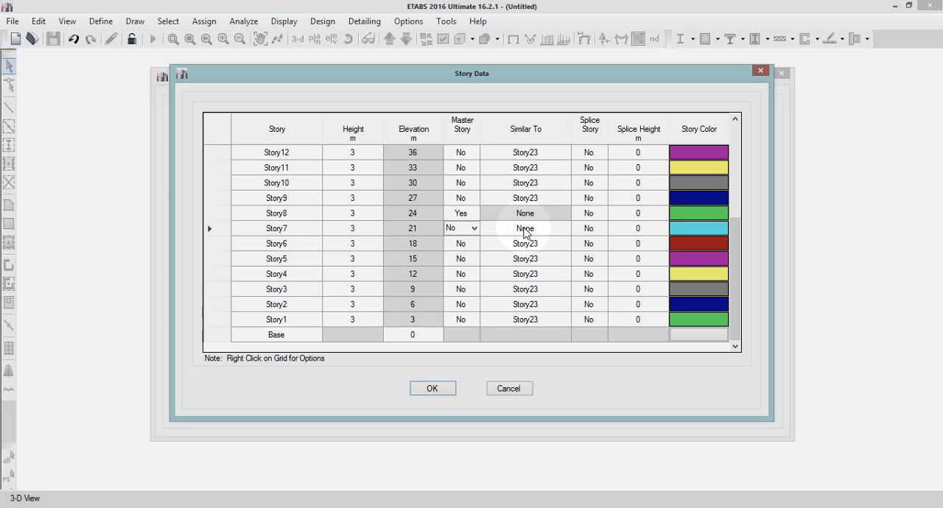
# Make Story7, Story6 and Story5 similar to the master story Story8.
pyautogui.click(525, 230)
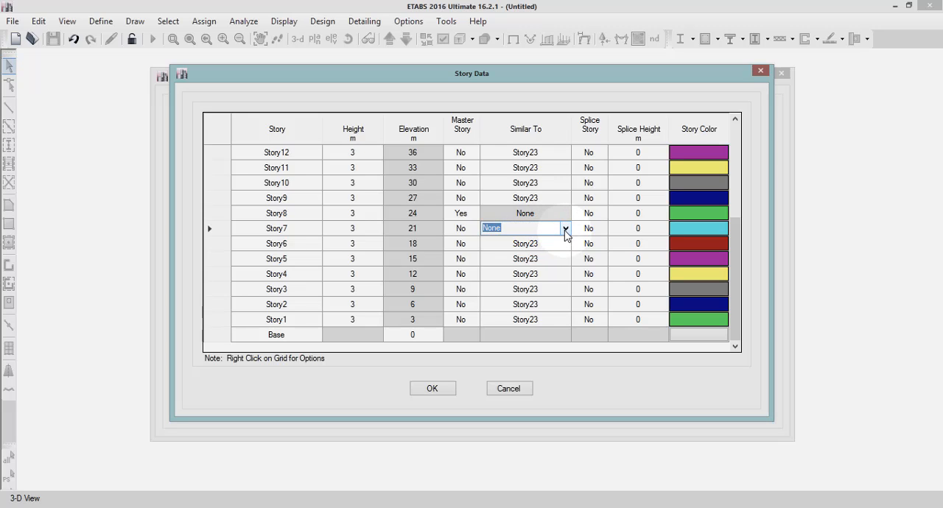
pyautogui.click(565, 230)
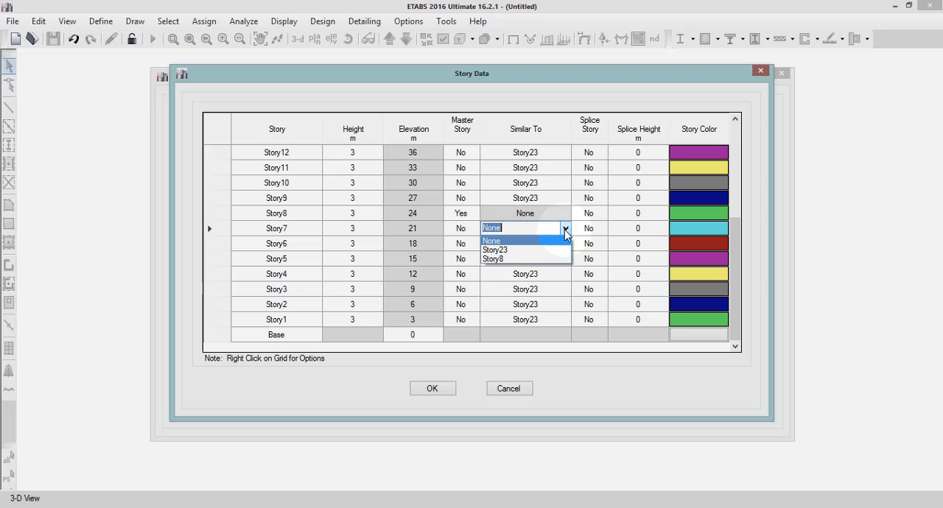
pyautogui.click(540, 260)
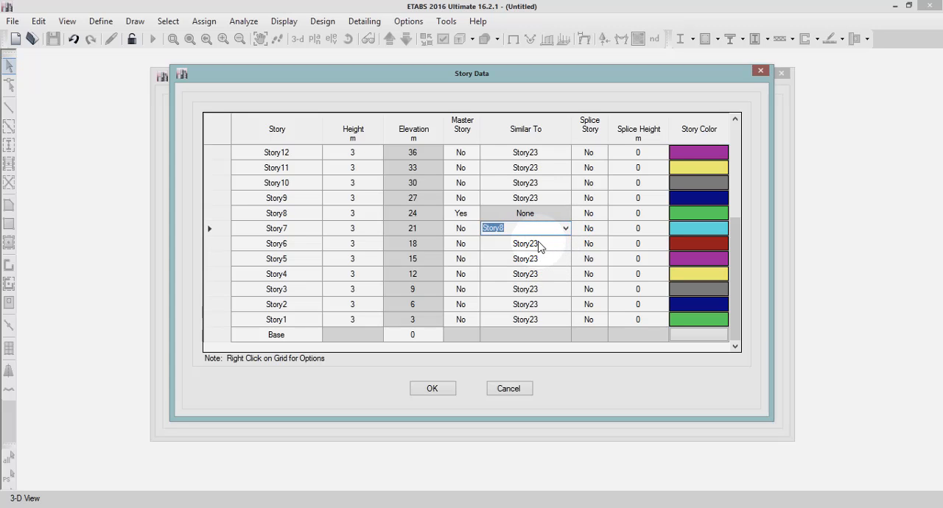
pyautogui.click(540, 244)
pyautogui.click(565, 243)
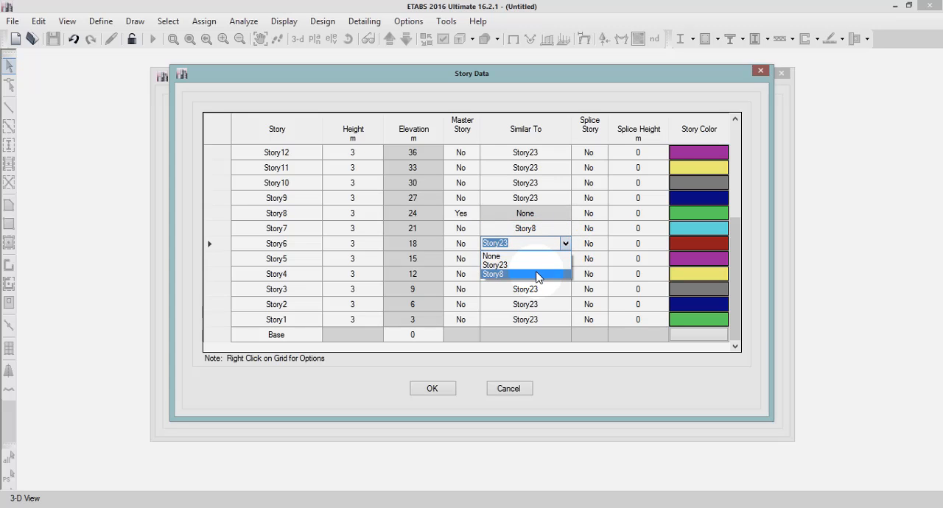
pyautogui.click(539, 272)
pyautogui.click(546, 261)
pyautogui.click(564, 259)
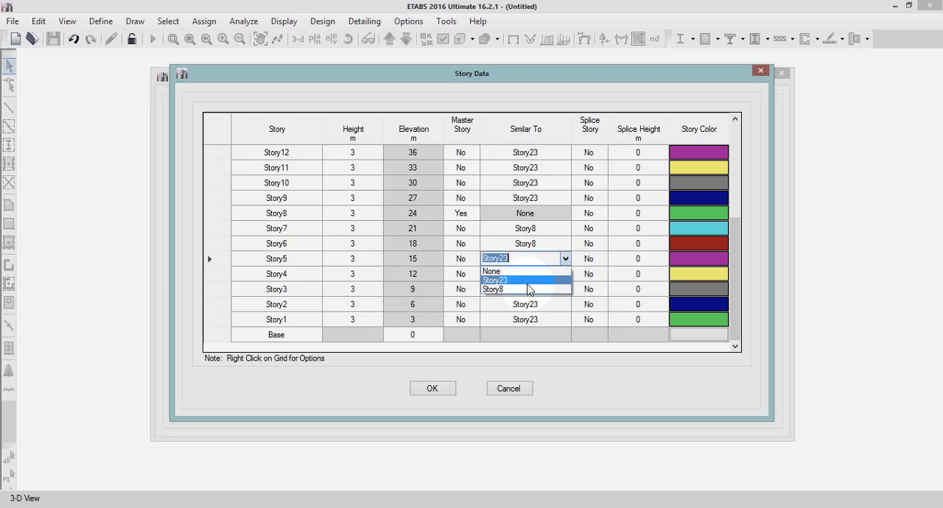
pyautogui.click(531, 288)
# Make Story4, Story3, Story2 and Story1 similar to the master story Story8.
pyautogui.click(542, 275)
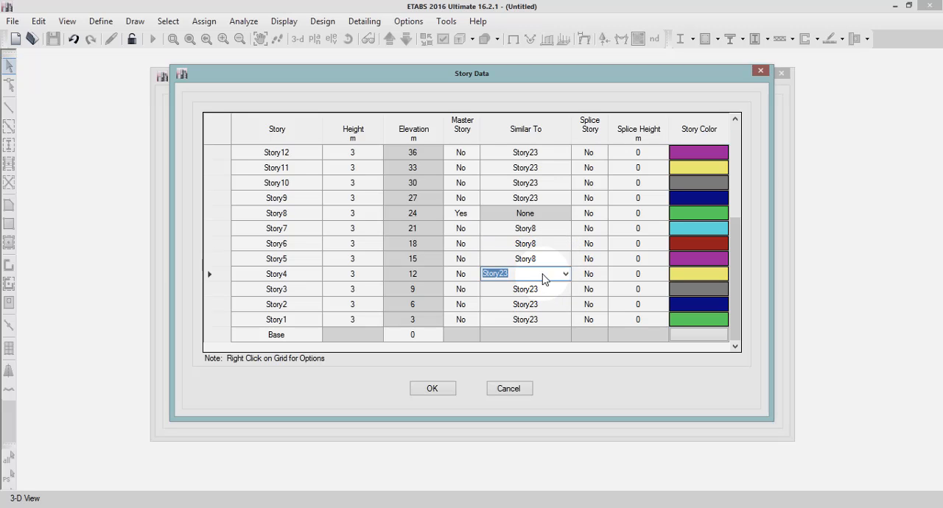
pyautogui.click(565, 274)
pyautogui.click(537, 305)
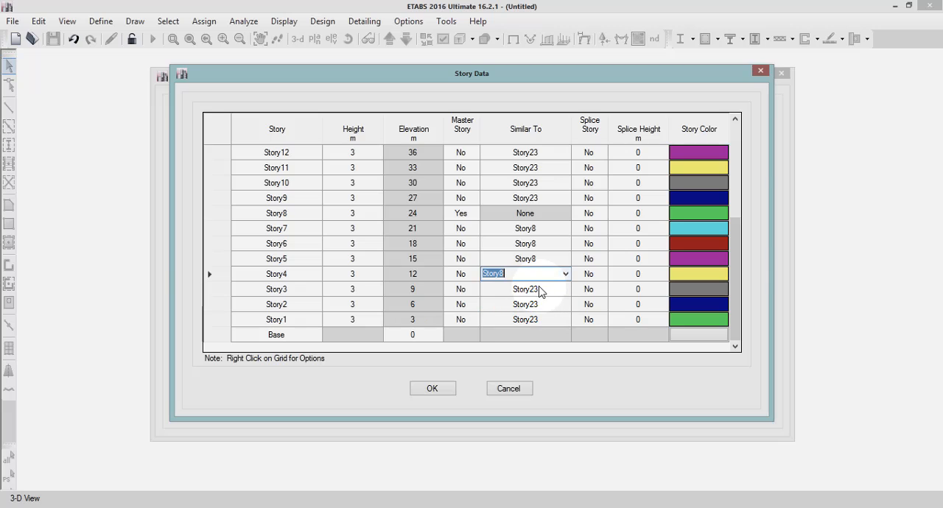
pyautogui.click(543, 289)
pyautogui.click(565, 289)
pyautogui.click(531, 319)
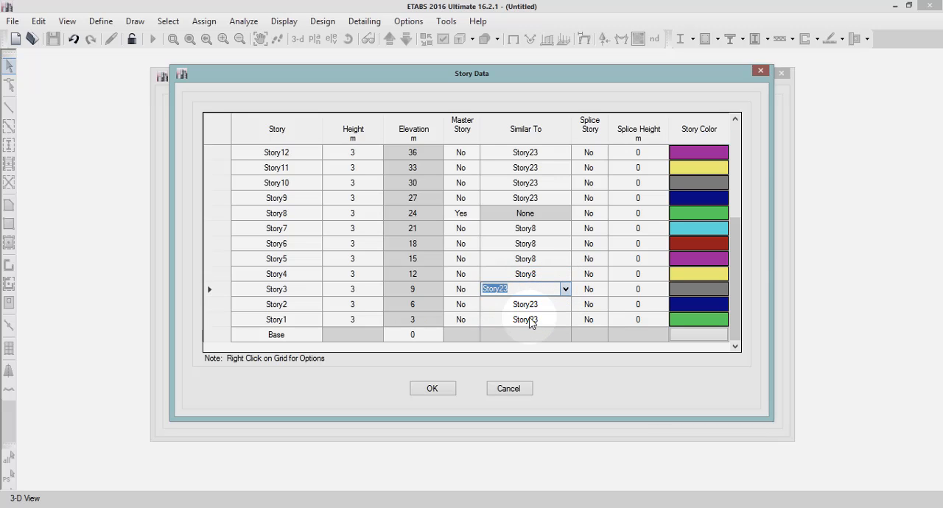
pyautogui.click(535, 304)
pyautogui.click(565, 304)
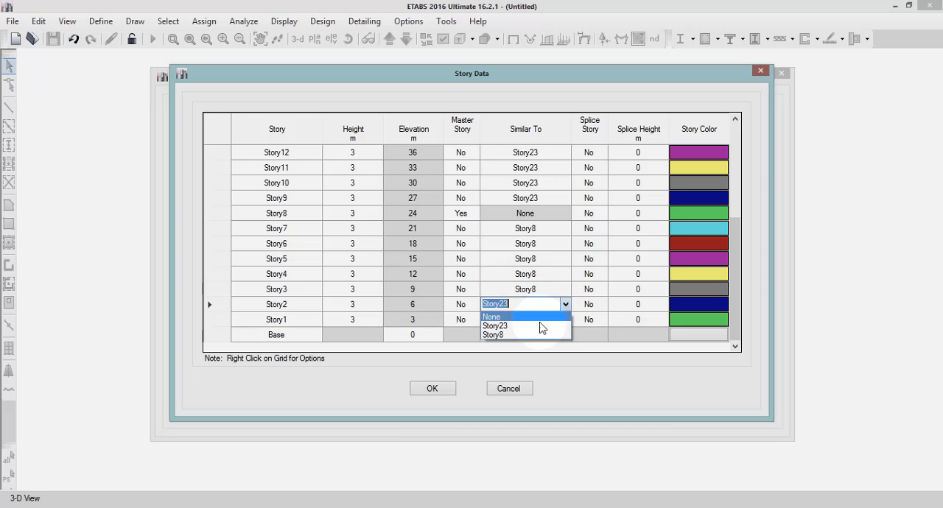
pyautogui.click(536, 336)
pyautogui.click(535, 321)
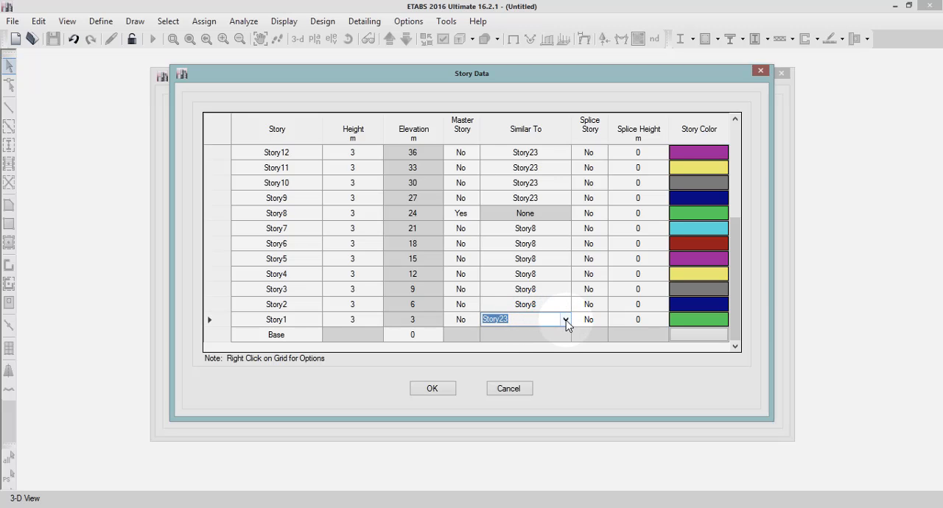
pyautogui.click(565, 320)
pyautogui.click(515, 350)
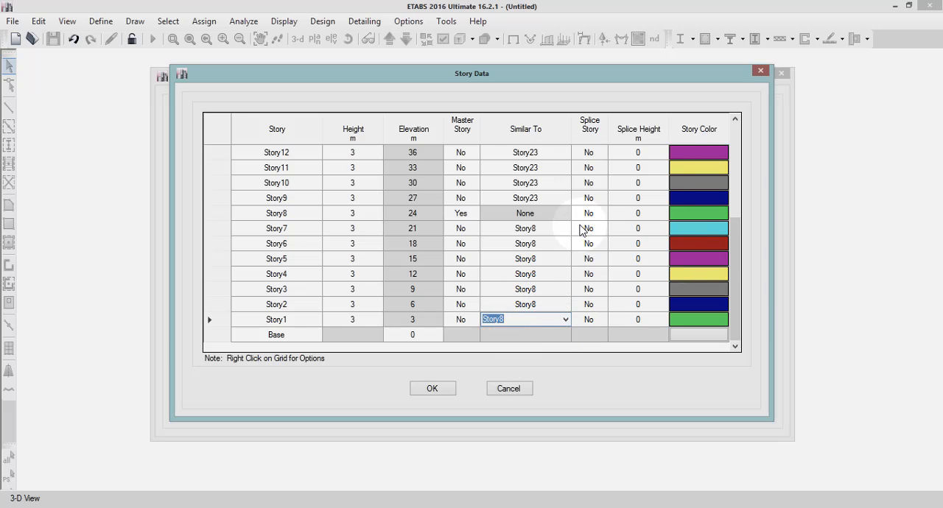
# Make Story14 a master story in the story data table.
pyautogui.moveTo(739, 252); pyautogui.dragTo(731, 227)
pyautogui.click(682, 247)
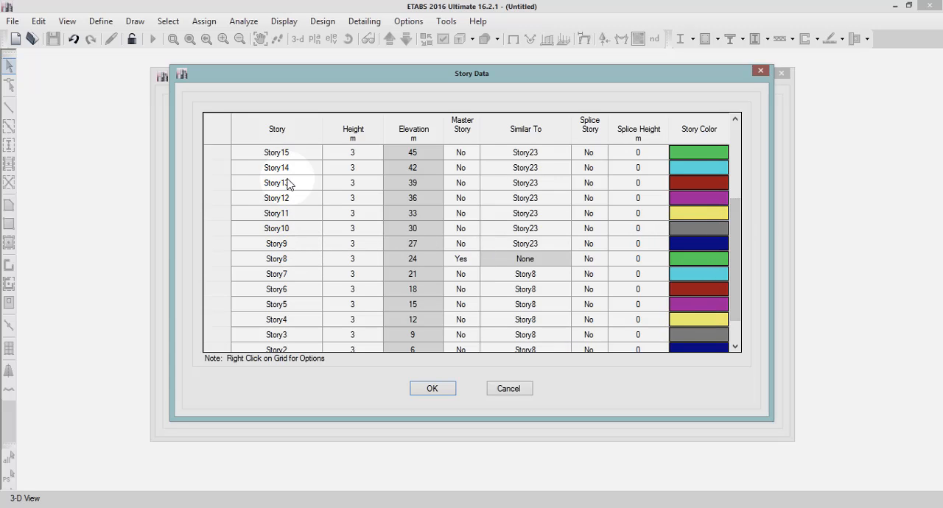
pyautogui.click(713, 233)
pyautogui.click(735, 245)
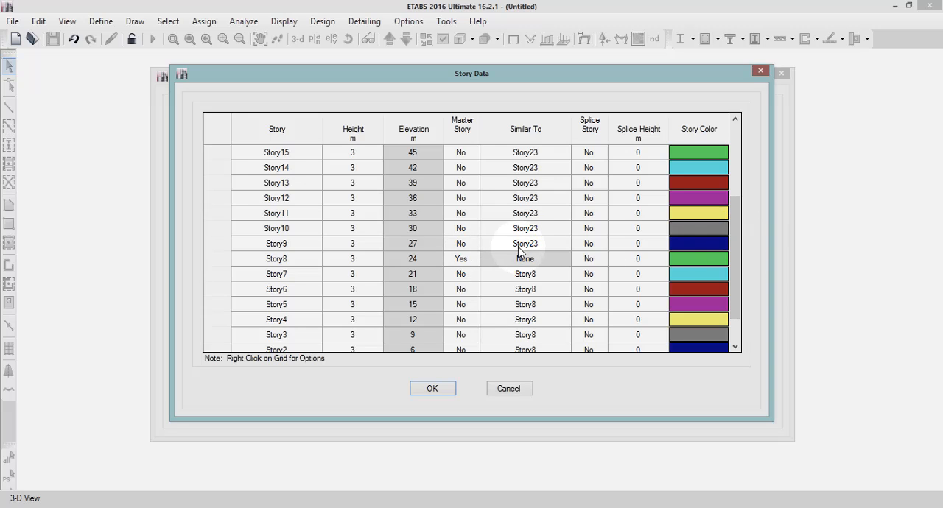
pyautogui.moveTo(735, 245); pyautogui.dragTo(738, 219)
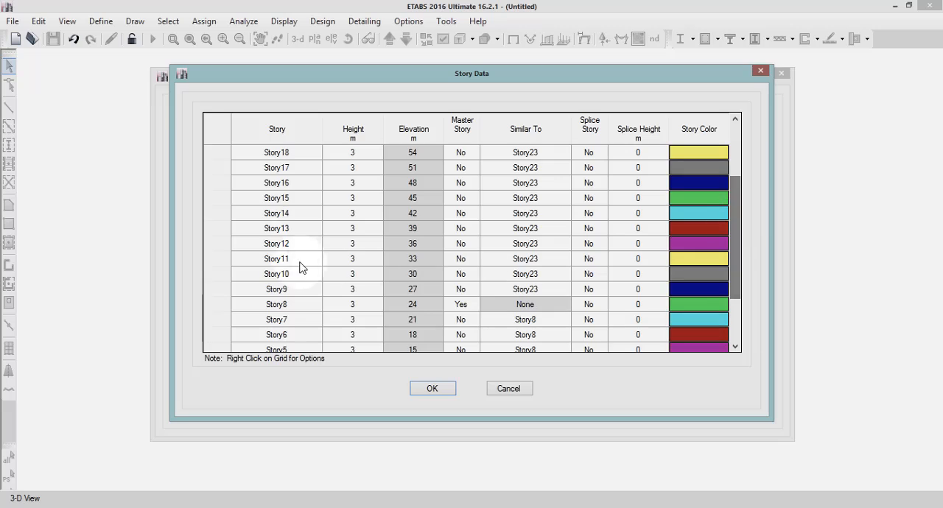
pyautogui.click(457, 214)
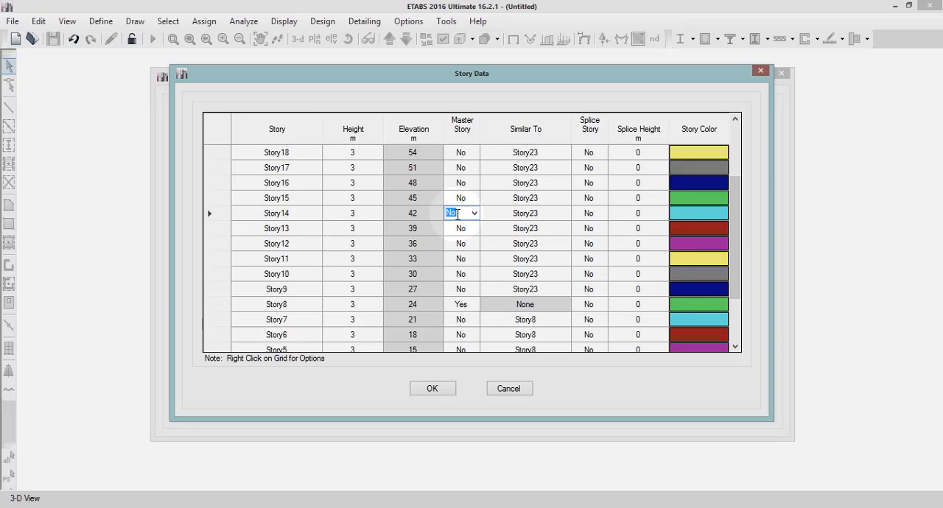
pyautogui.click(473, 213)
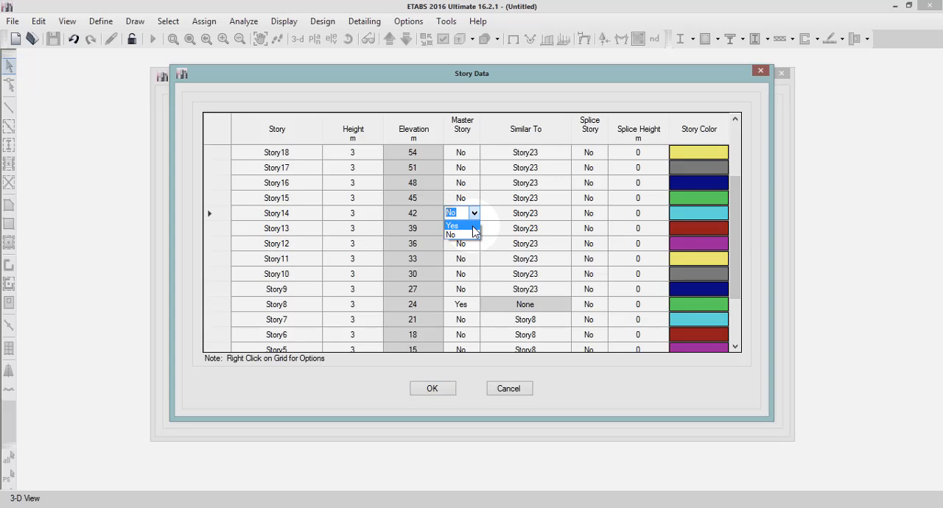
pyautogui.click(472, 227)
# Make Story13, Story12 and Story11 similar to the master story Story14.
pyautogui.click(524, 230)
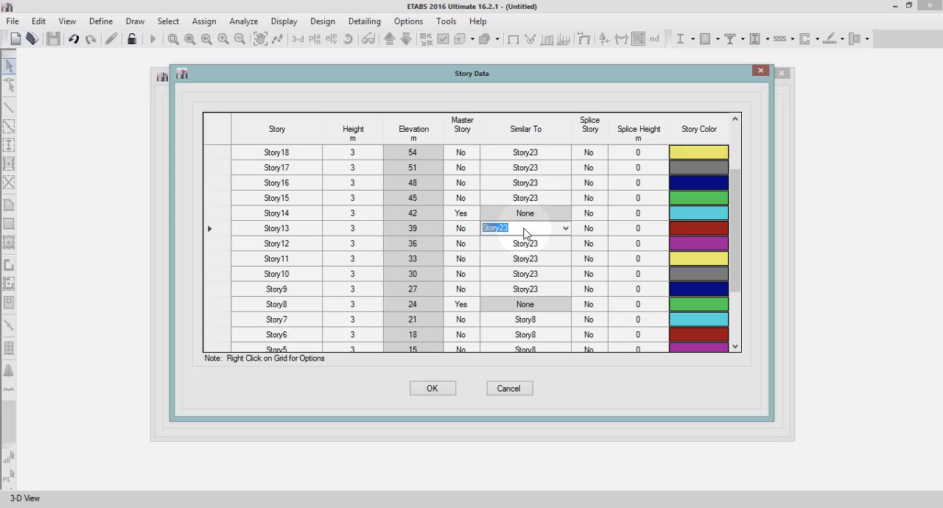
pyautogui.click(565, 228)
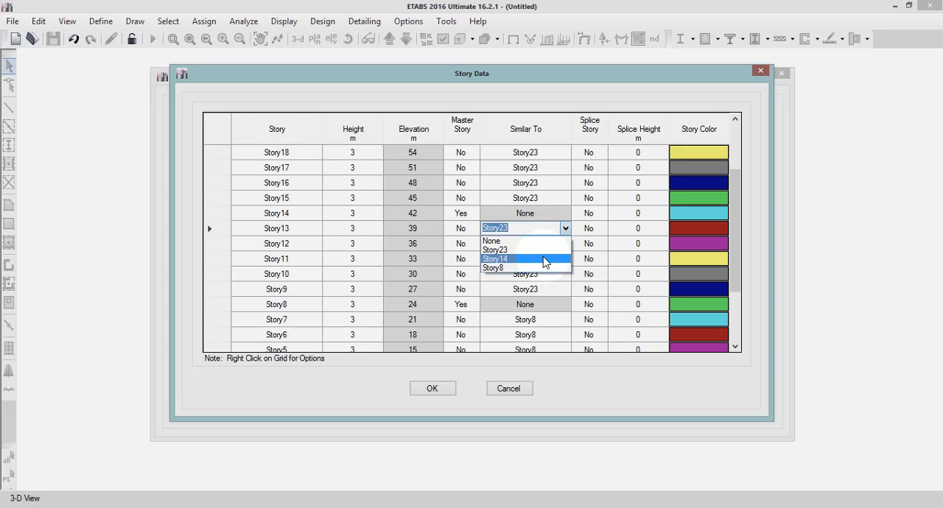
pyautogui.click(544, 259)
pyautogui.click(553, 244)
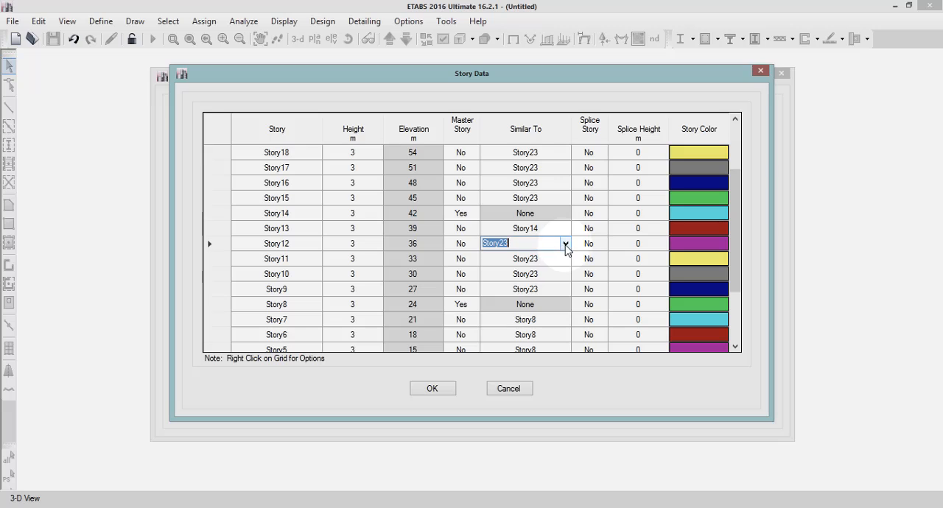
pyautogui.click(565, 243)
pyautogui.click(508, 274)
pyautogui.click(524, 258)
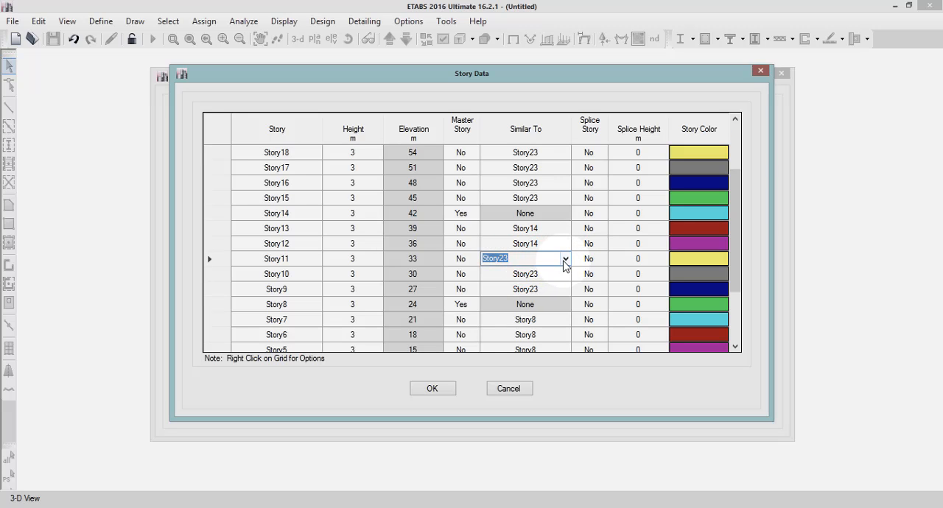
pyautogui.click(565, 258)
pyautogui.click(495, 289)
# Make Story10 and Story9 similar to the master story Story14.
pyautogui.click(524, 274)
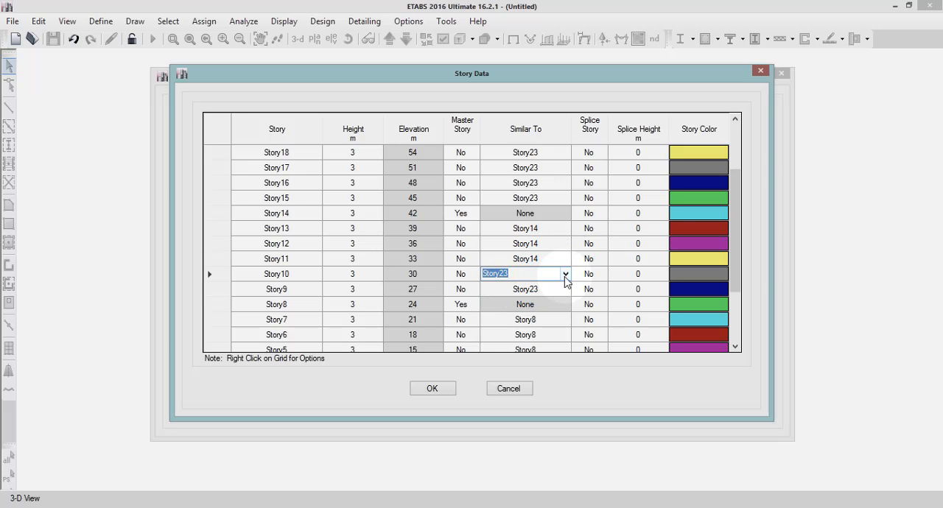
pyautogui.click(565, 274)
pyautogui.click(520, 304)
pyautogui.click(518, 291)
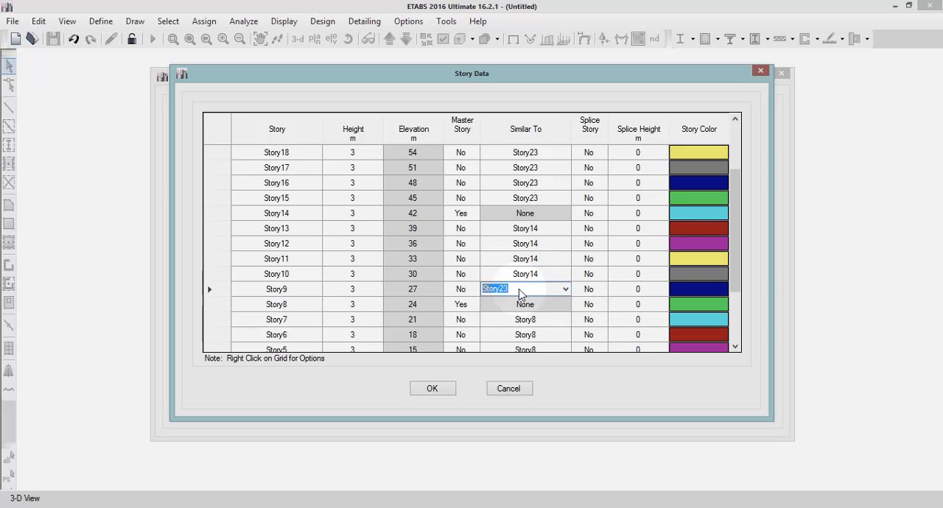
pyautogui.click(564, 289)
pyautogui.click(524, 319)
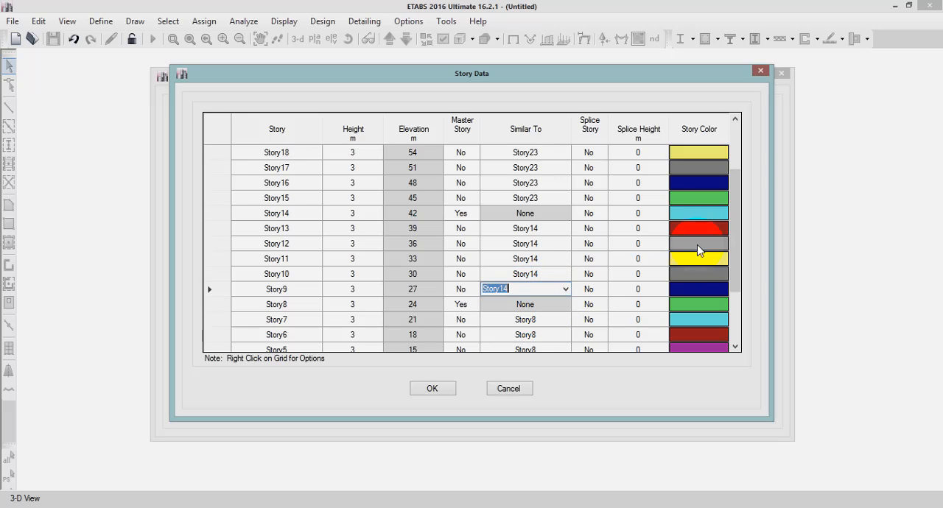
# Make Story19 a master story in the story data table.
pyautogui.moveTo(739, 248); pyautogui.dragTo(739, 223)
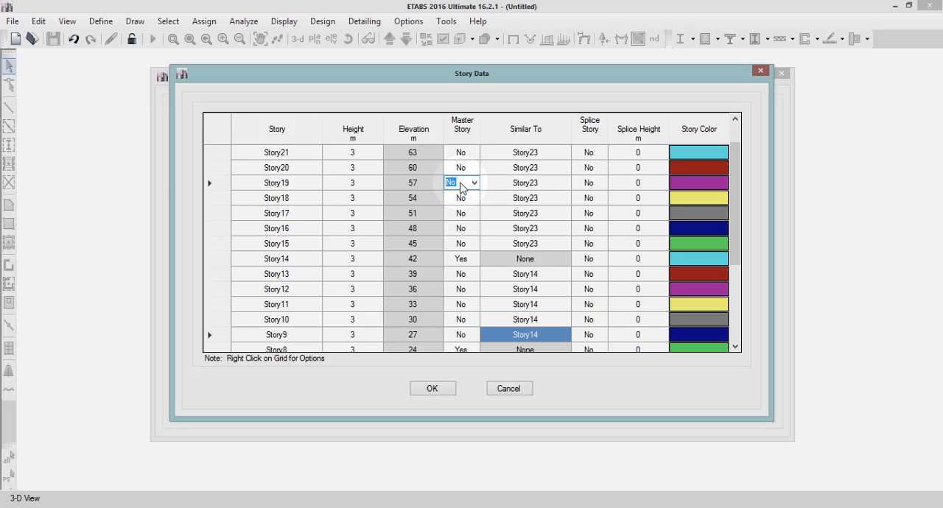
pyautogui.click(474, 183)
pyautogui.click(473, 202)
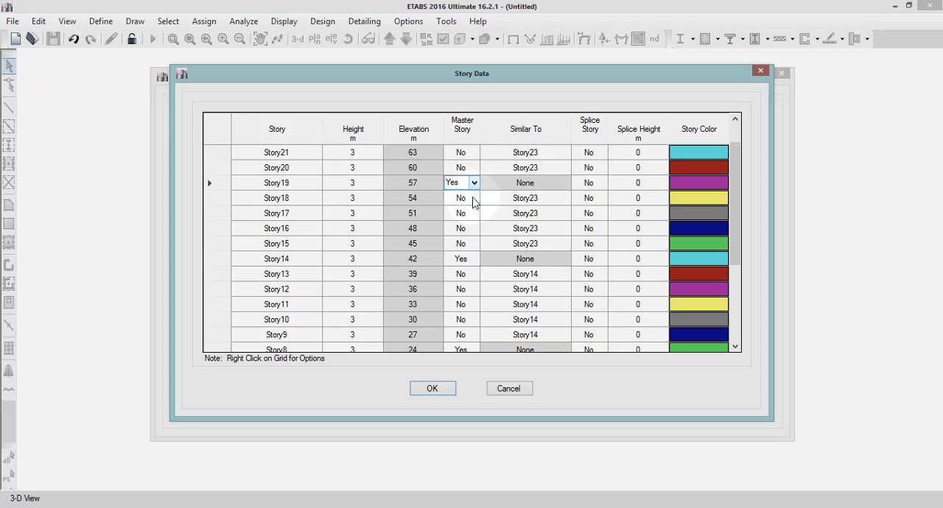
# Make Story18, Story17, Story16 and Story15 similar to the master story Story19.
pyautogui.click(535, 199)
pyautogui.click(565, 197)
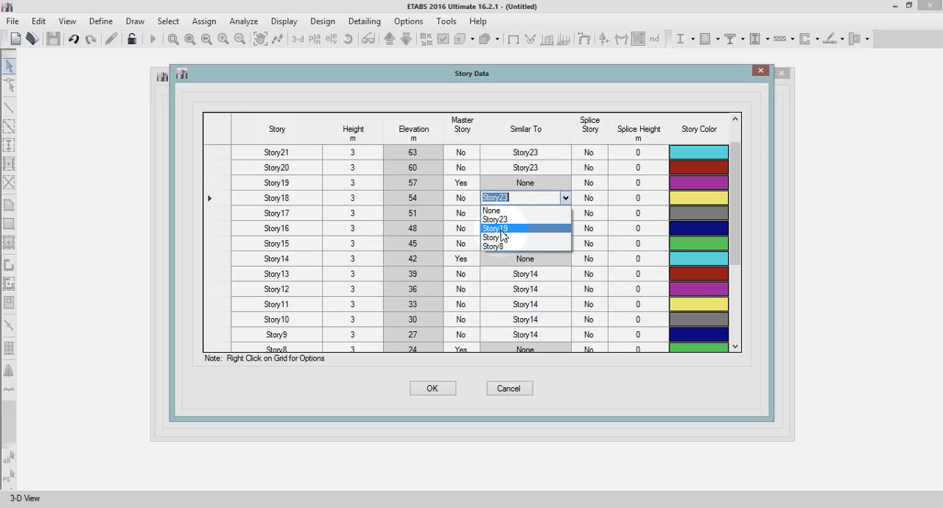
pyautogui.click(495, 228)
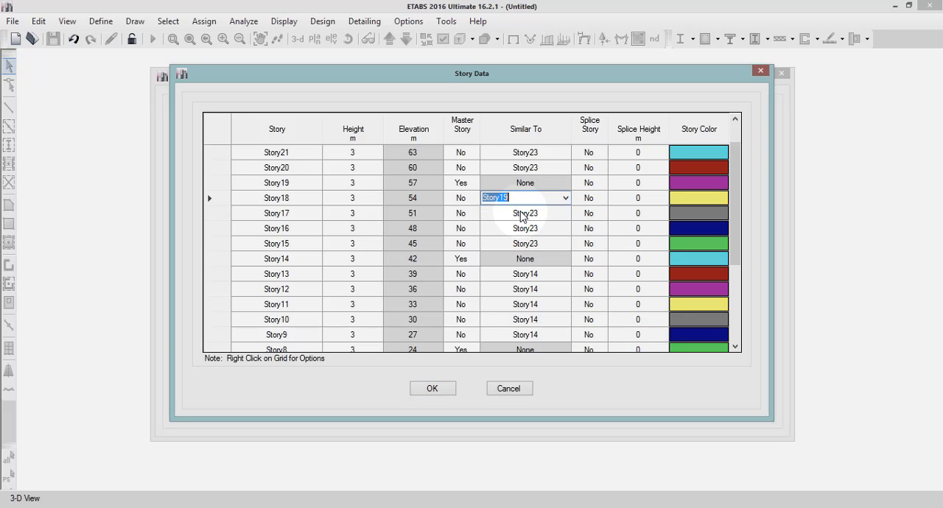
pyautogui.click(515, 213)
pyautogui.click(565, 213)
pyautogui.click(495, 243)
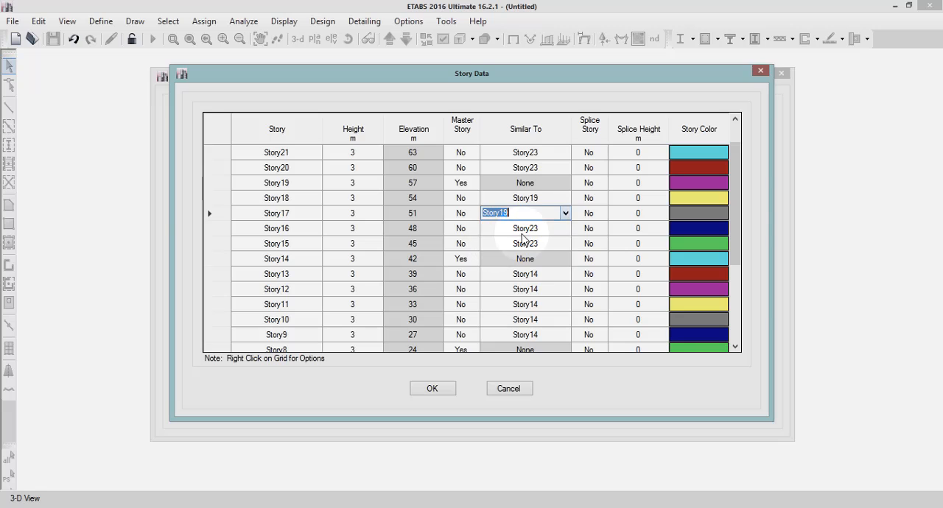
pyautogui.click(535, 228)
pyautogui.click(565, 230)
pyautogui.click(498, 259)
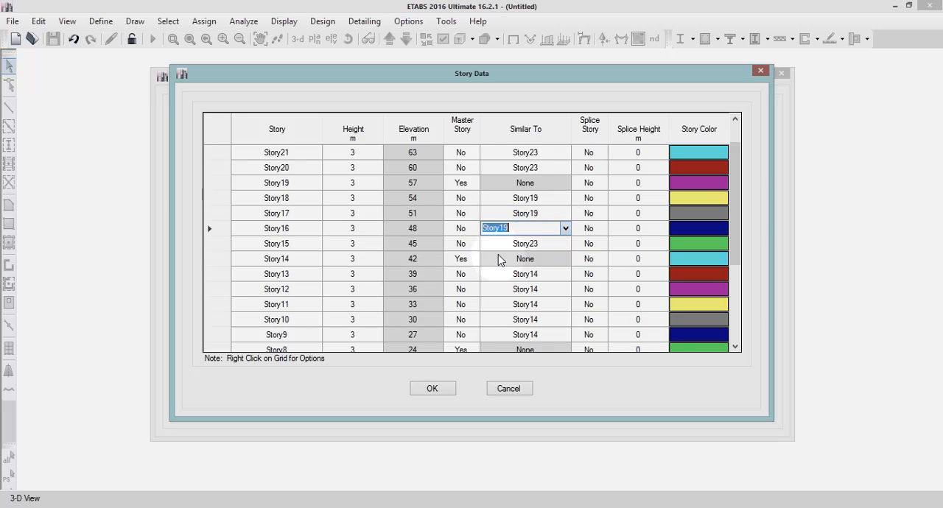
pyautogui.click(516, 243)
pyautogui.click(565, 244)
pyautogui.click(516, 274)
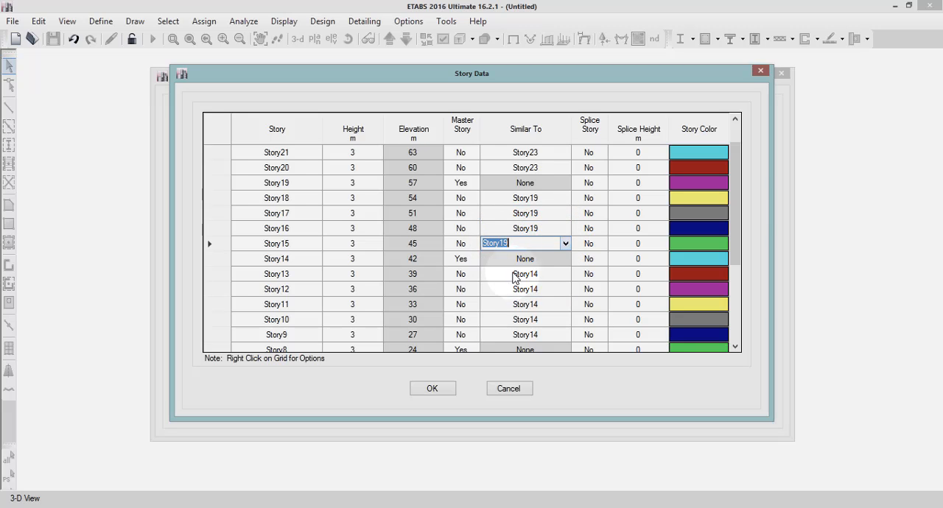
# Accept the custom story data and create the new model from the Grid Only template.
pyautogui.scroll(2, 740, 200)
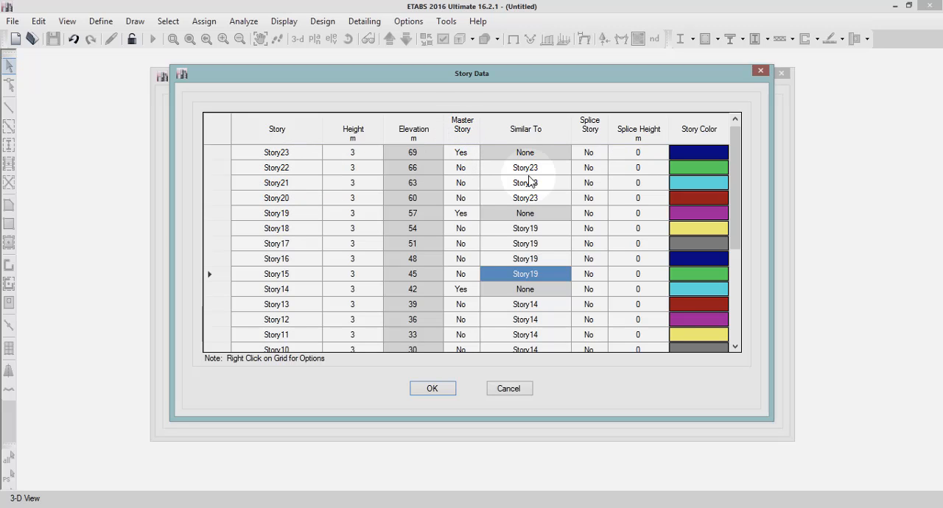
pyautogui.click(432, 389)
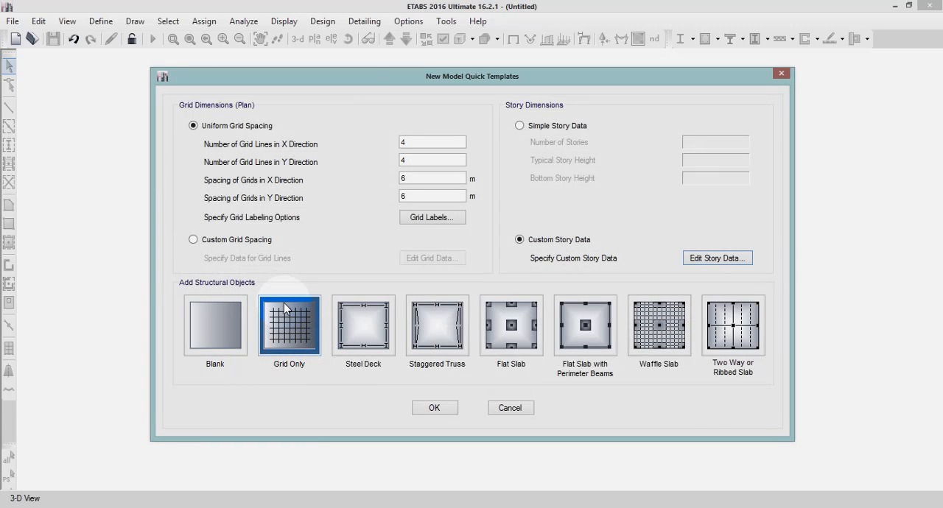
pyautogui.click(438, 413)
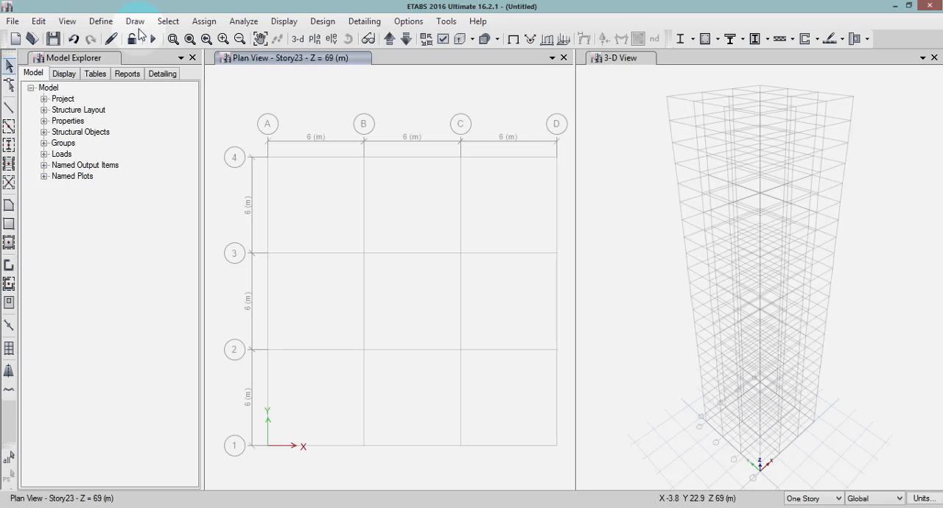
# Define a new concrete material for region India with the Indian standard and grade M40, keeping its default property data.
pyautogui.click(95, 24)
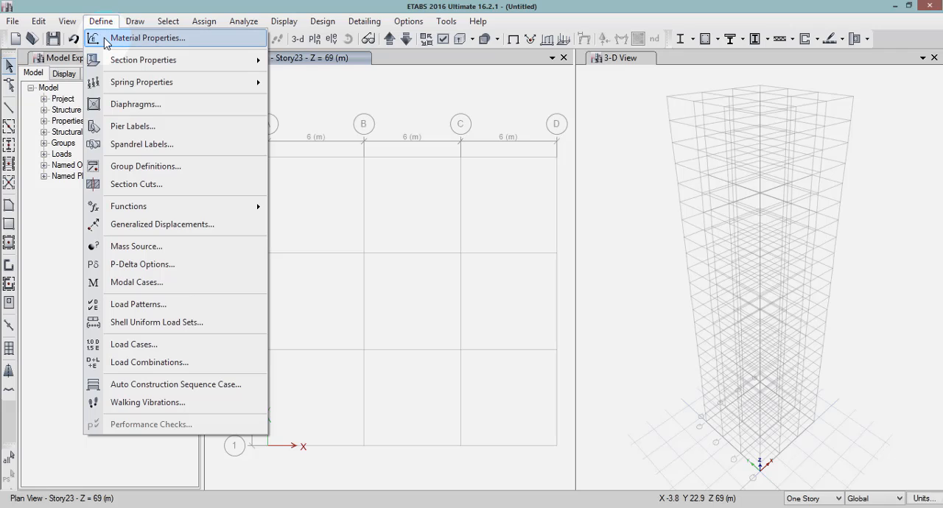
pyautogui.click(140, 38)
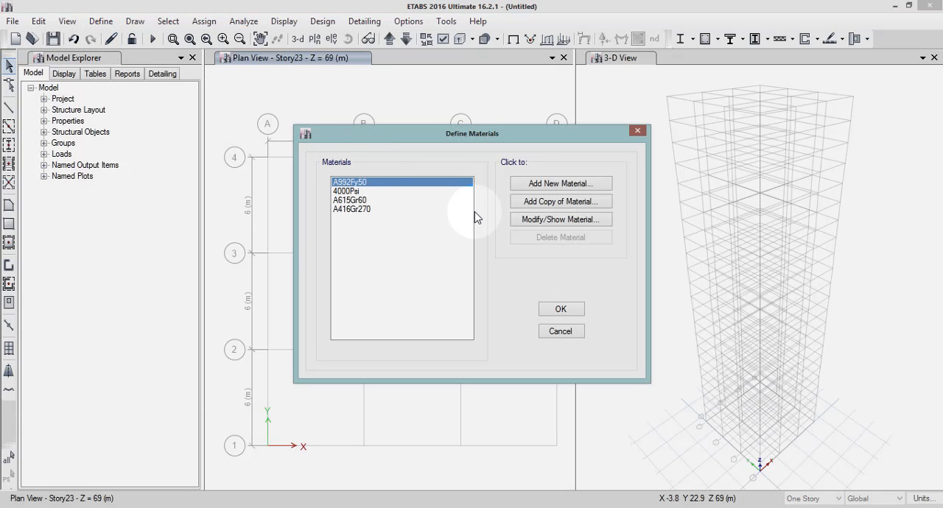
pyautogui.click(558, 185)
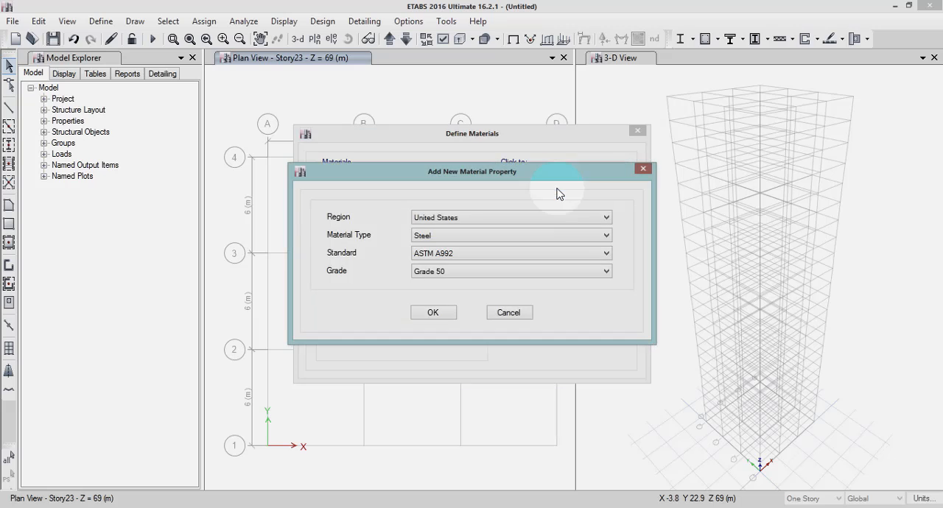
pyautogui.click(527, 219)
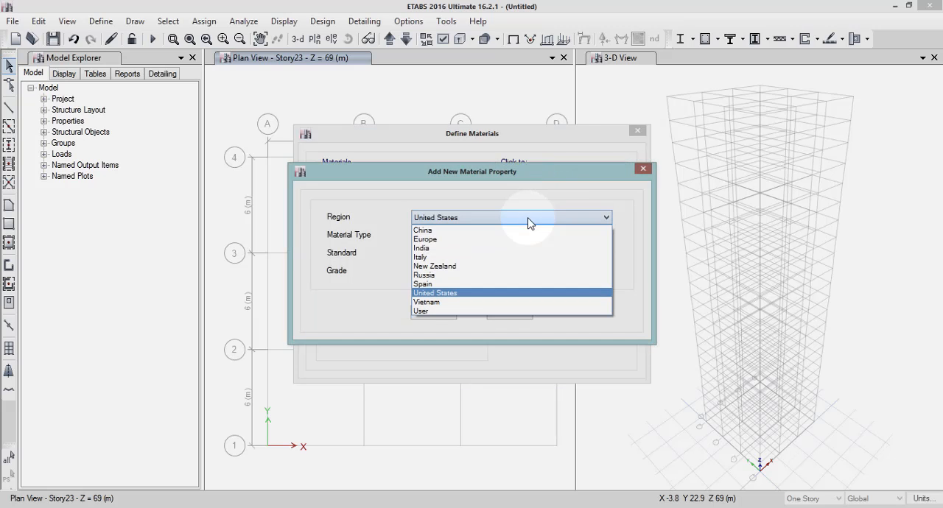
pyautogui.click(476, 248)
pyautogui.click(454, 236)
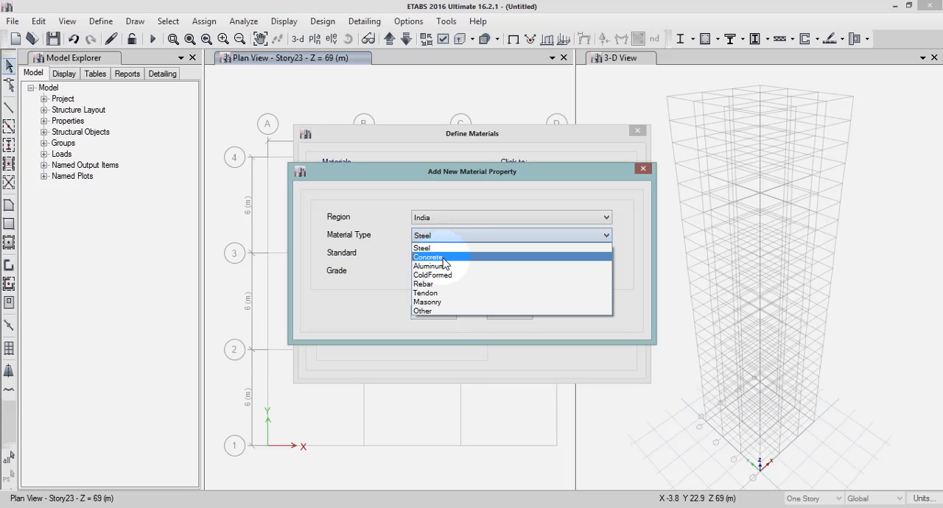
pyautogui.click(444, 258)
pyautogui.click(427, 254)
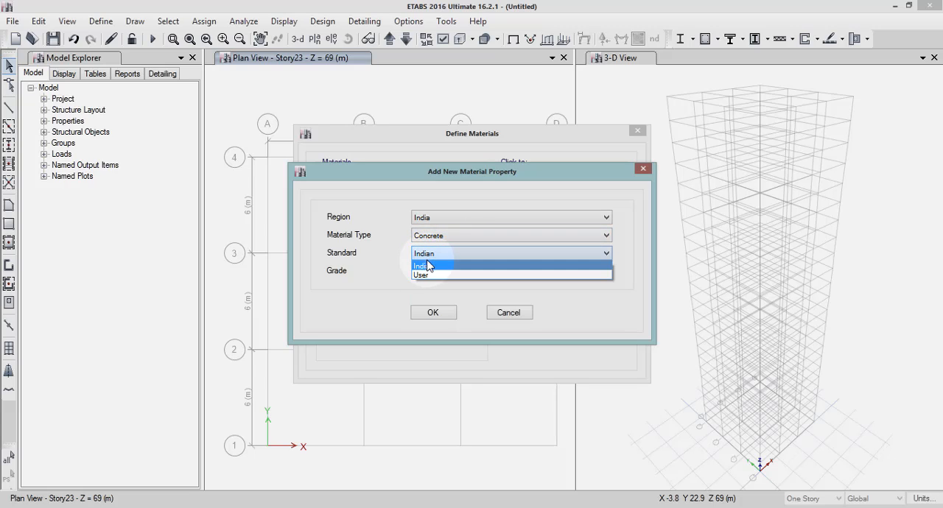
pyautogui.click(430, 266)
pyautogui.click(433, 274)
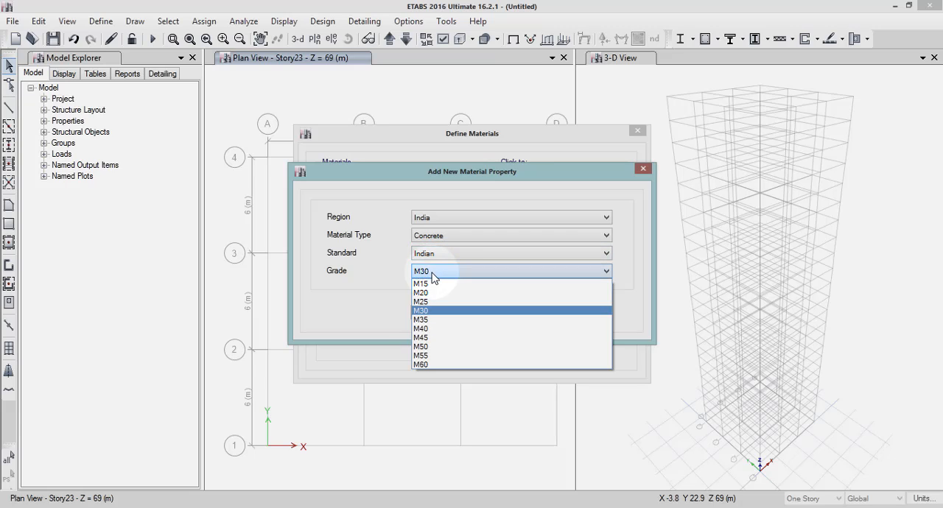
pyautogui.click(423, 328)
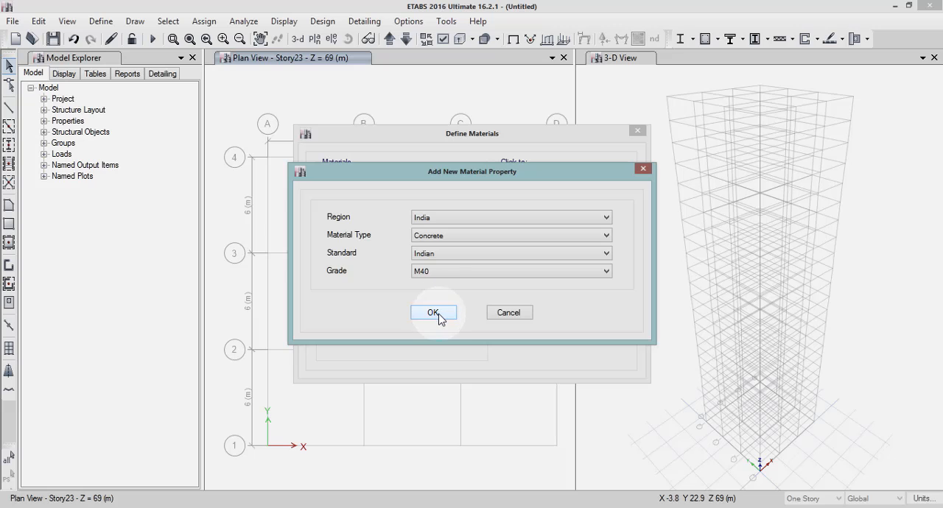
pyautogui.click(434, 313)
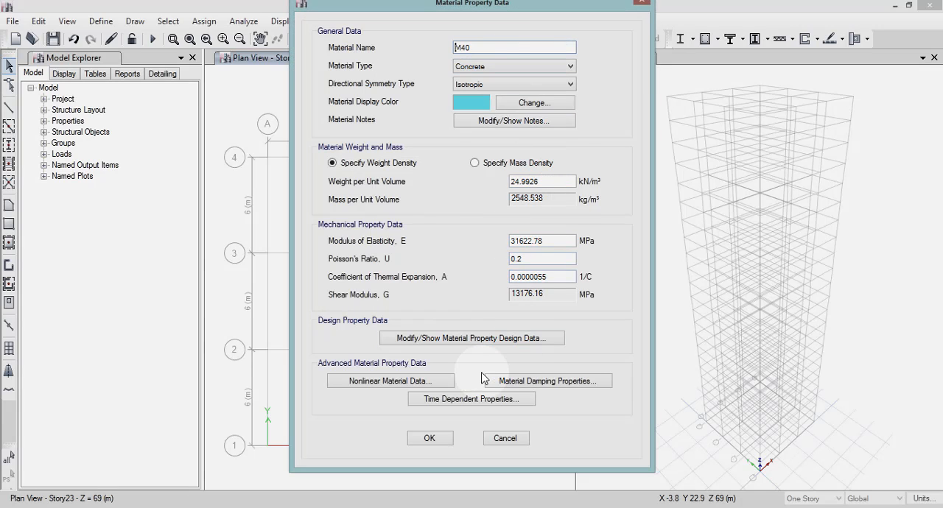
pyautogui.click(444, 444)
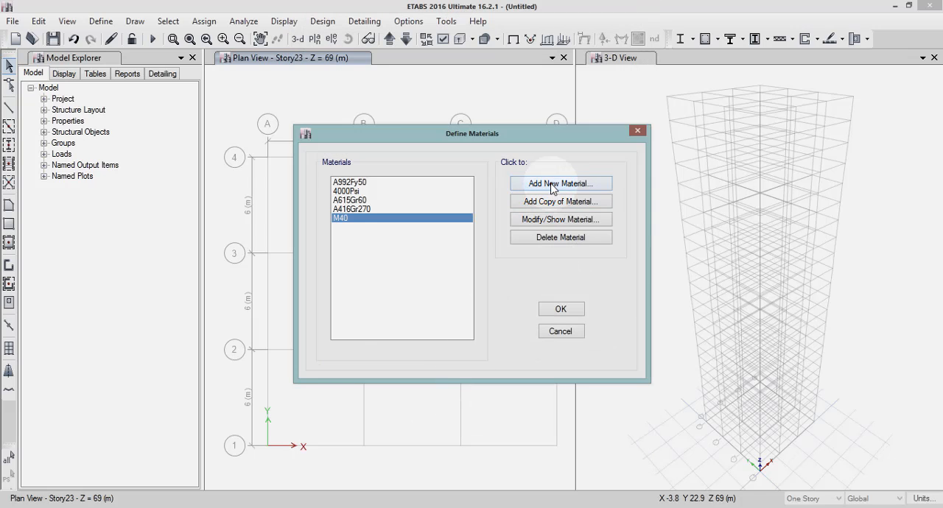
# Add a new Indian rebar material of grade HYSD Grade 500 with its default property data.
pyautogui.click(552, 185)
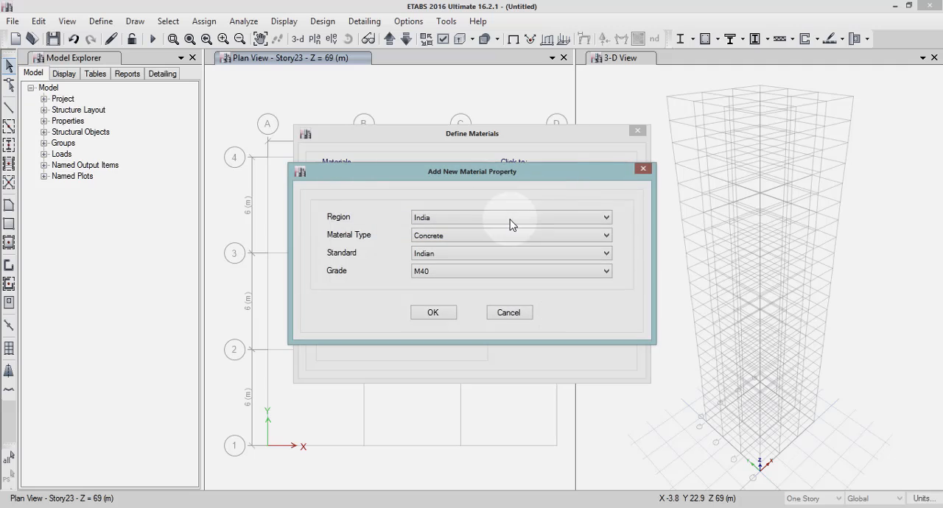
pyautogui.click(452, 243)
pyautogui.click(452, 247)
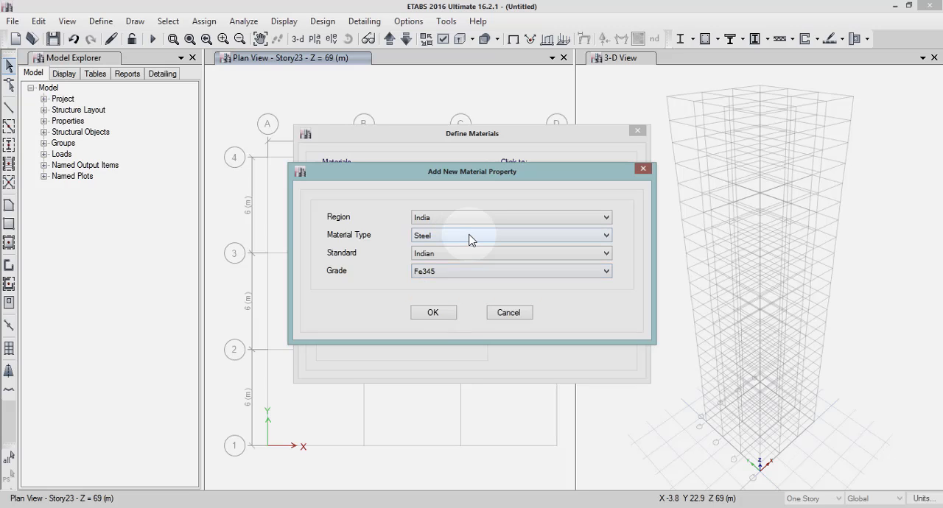
pyautogui.click(471, 239)
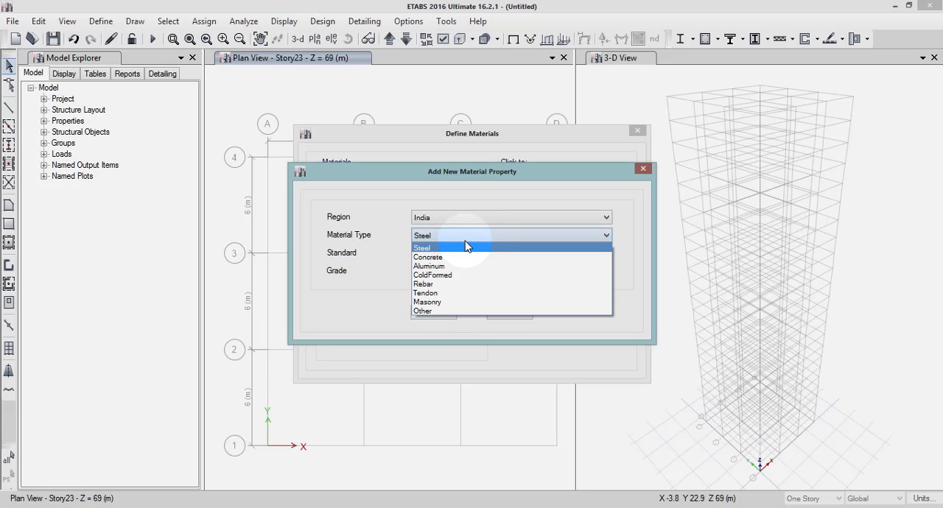
pyautogui.click(432, 285)
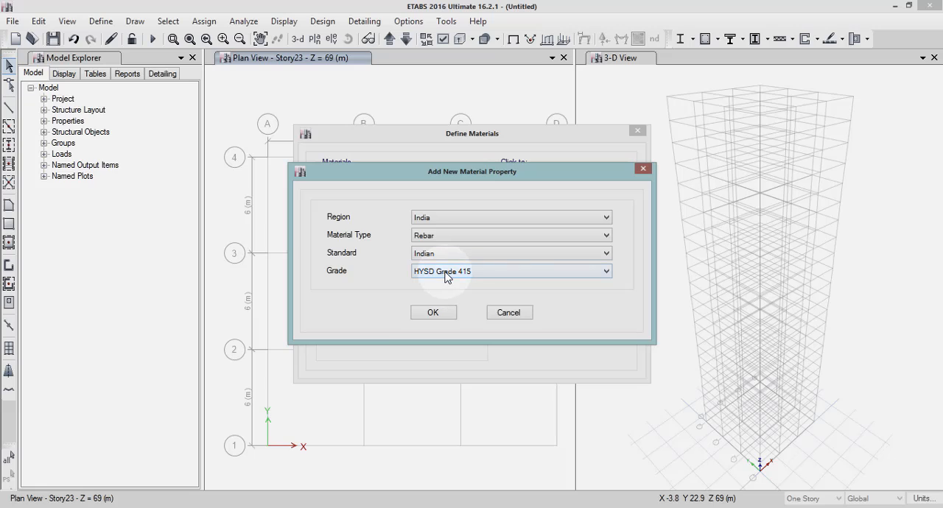
pyautogui.click(445, 274)
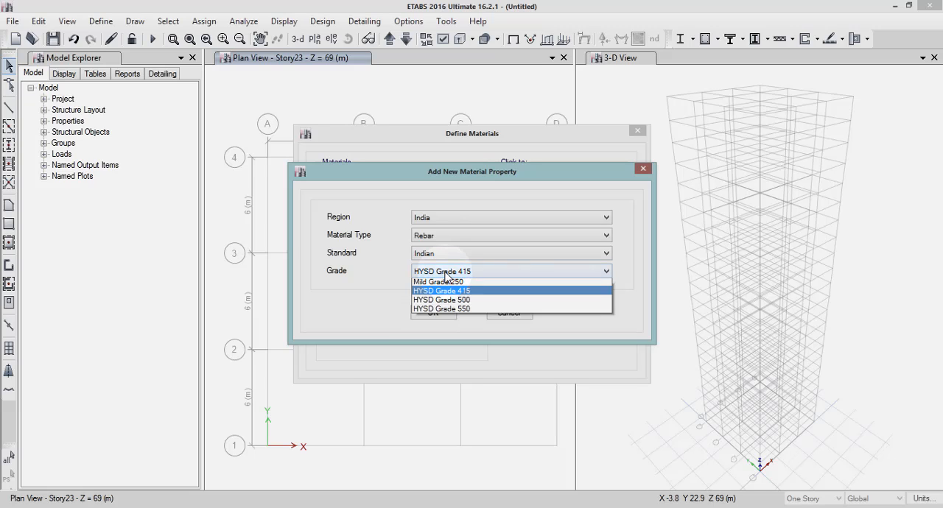
pyautogui.click(447, 303)
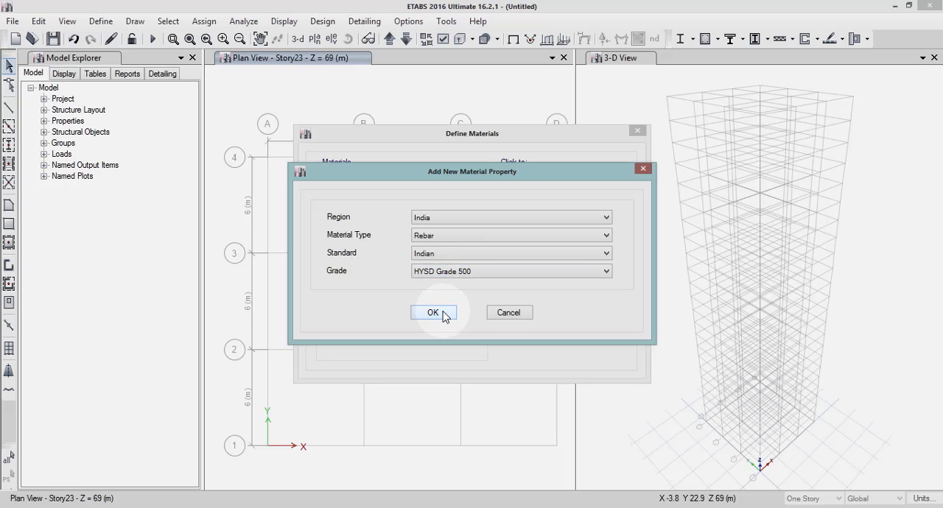
pyautogui.click(444, 313)
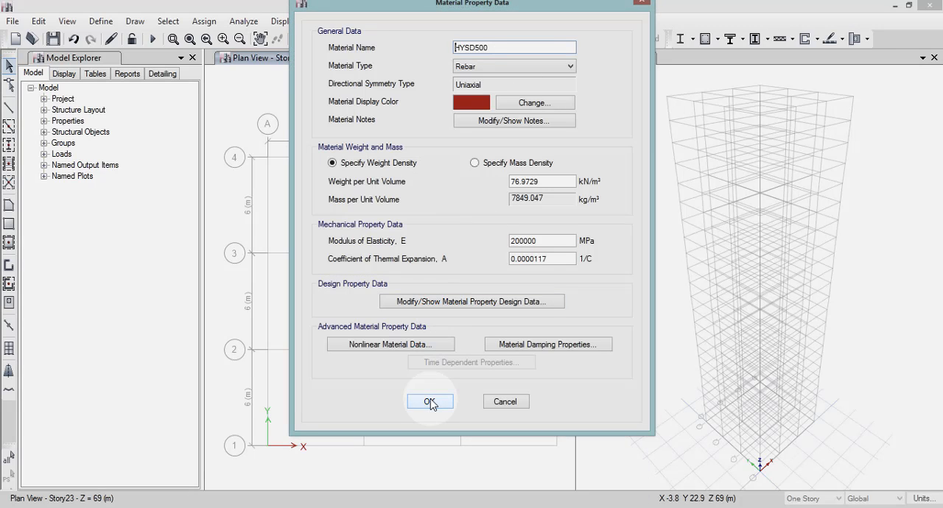
pyautogui.click(430, 401)
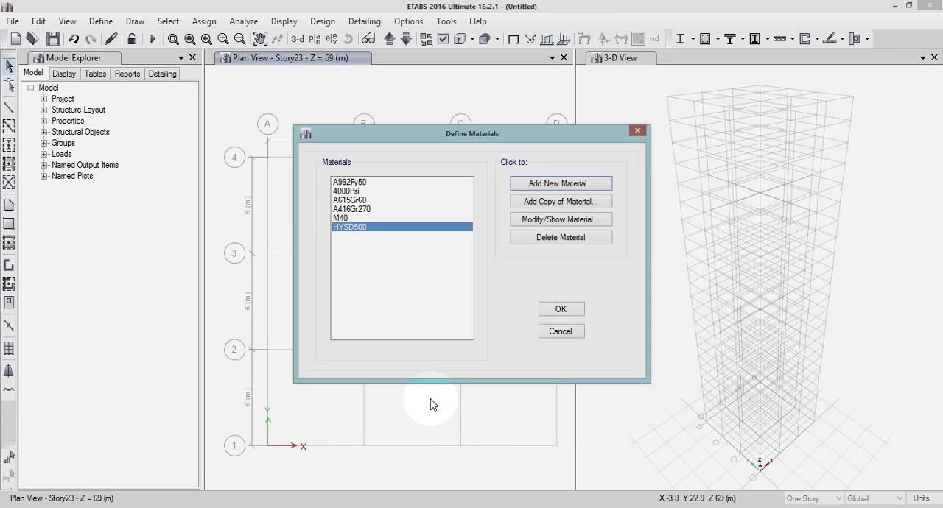
# Add a new Indian rebar material of grade Mild Grade 250 and accept the material definitions.
pyautogui.click(543, 186)
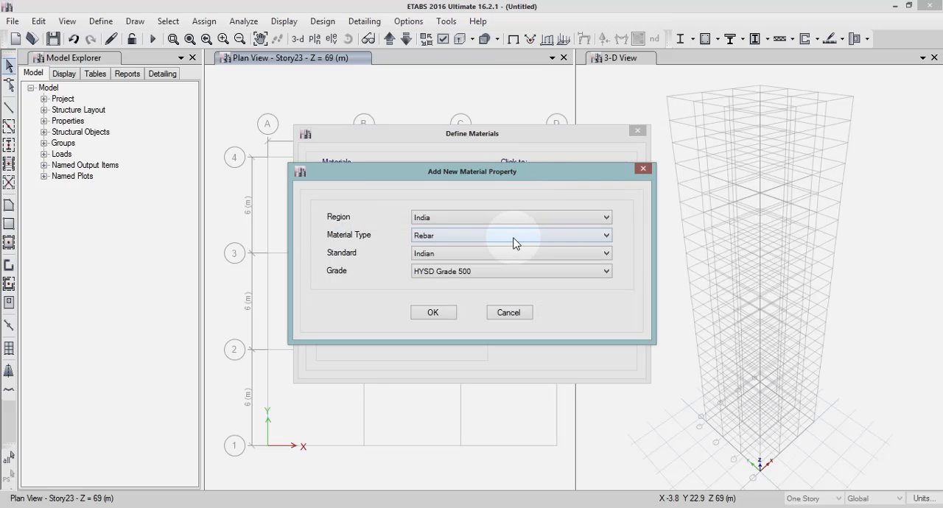
pyautogui.click(444, 272)
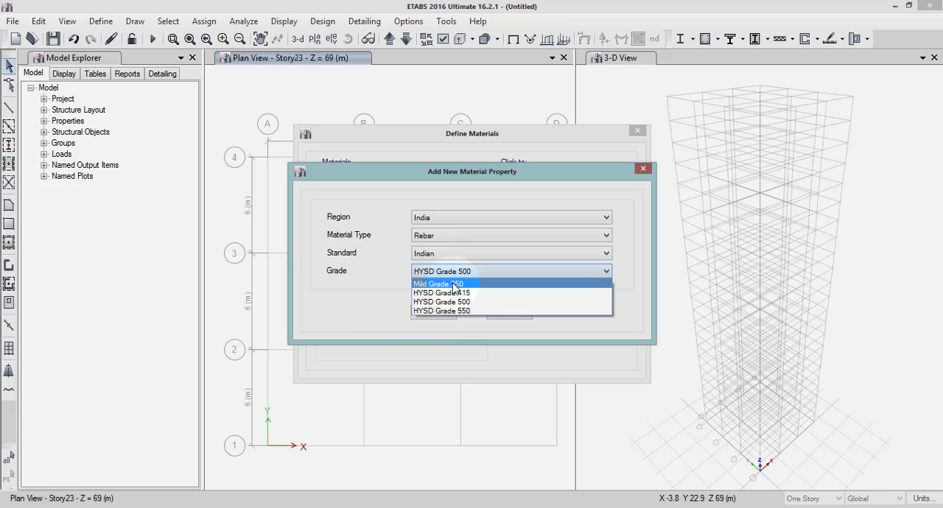
pyautogui.click(455, 287)
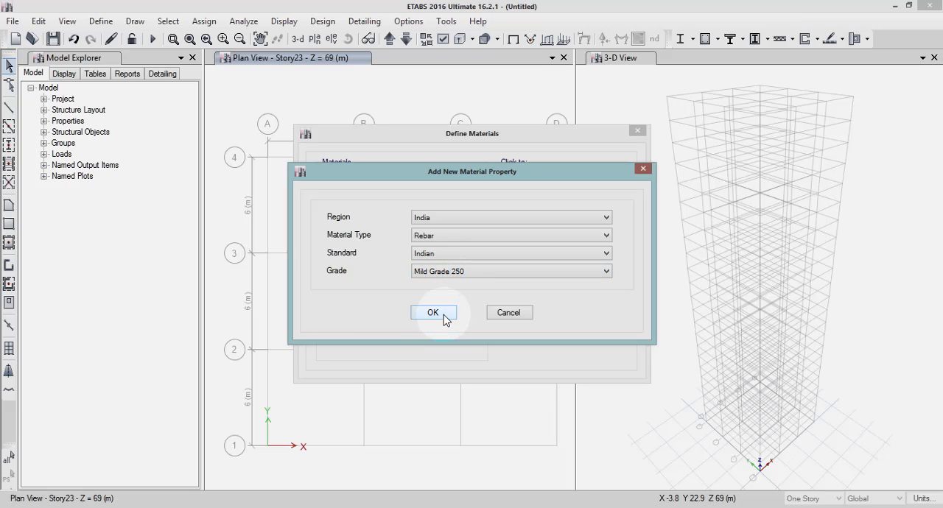
pyautogui.click(443, 314)
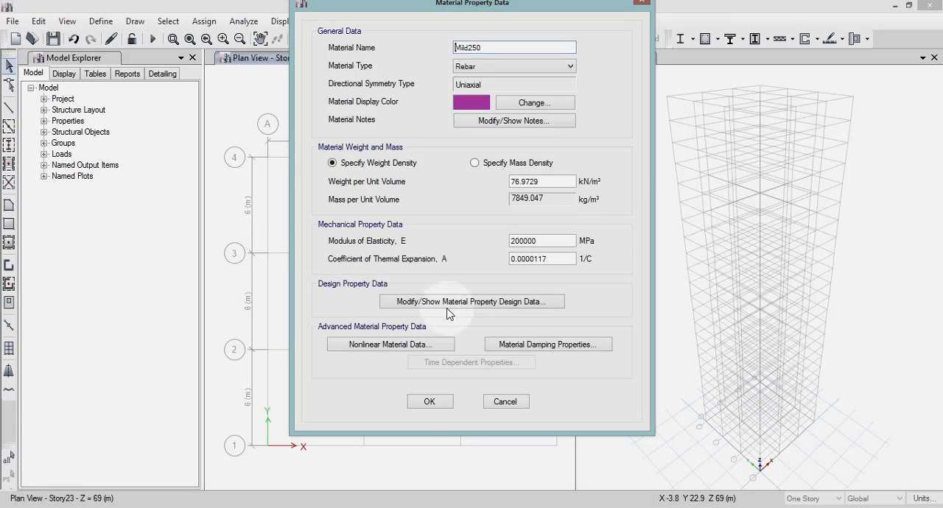
pyautogui.click(427, 401)
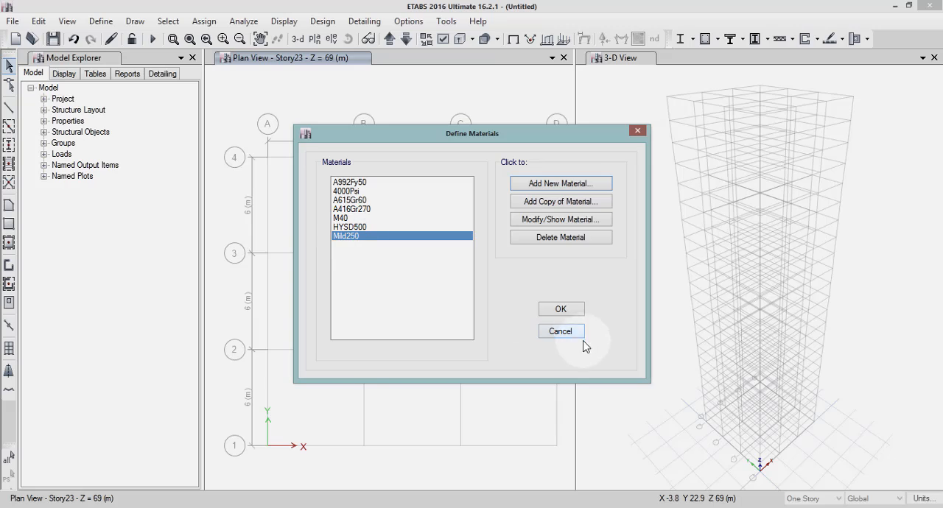
pyautogui.click(561, 310)
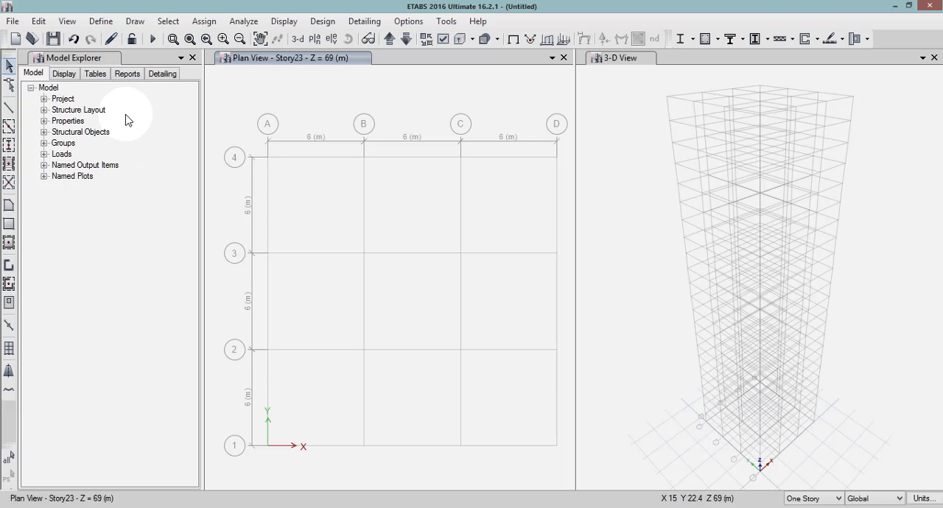
# Create a new concrete rectangular frame section named C 500*500 and assign it the M40 material.
pyautogui.click(101, 21)
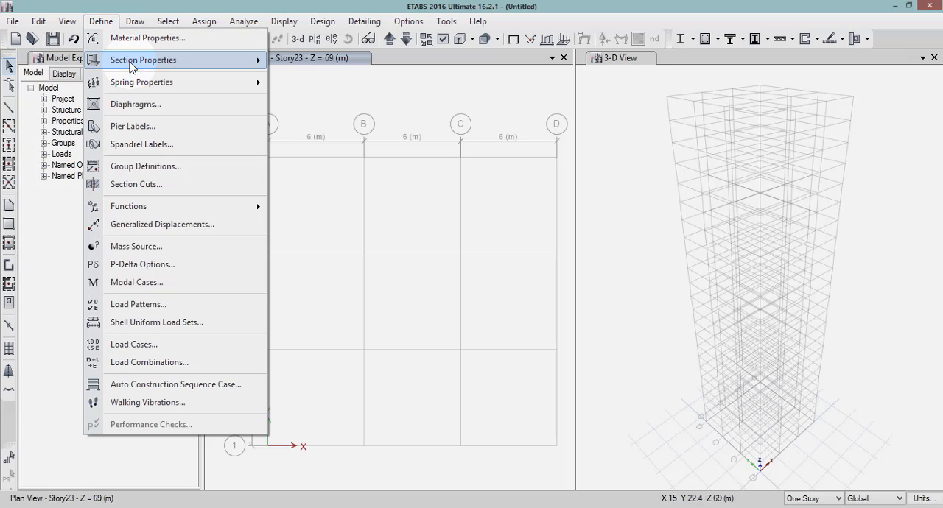
pyautogui.moveTo(131, 62)
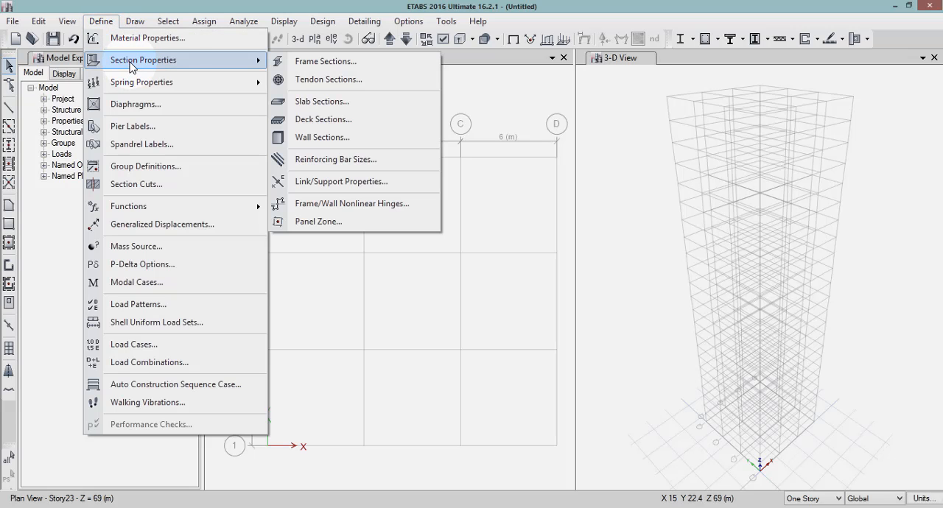
pyautogui.click(331, 64)
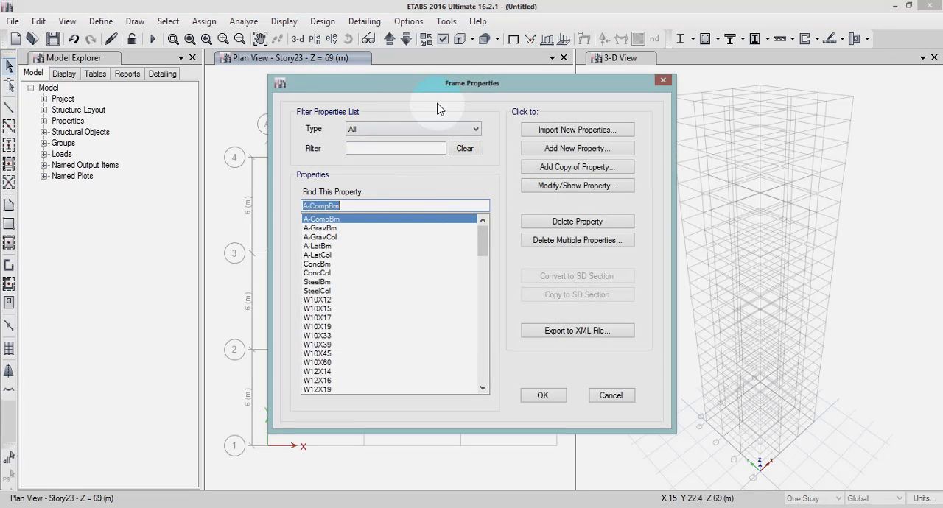
pyautogui.click(560, 151)
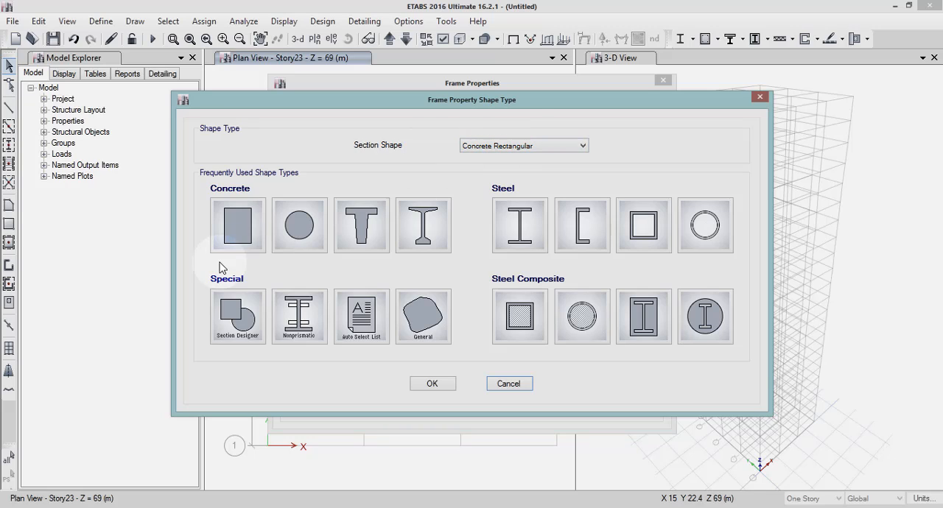
pyautogui.click(237, 248)
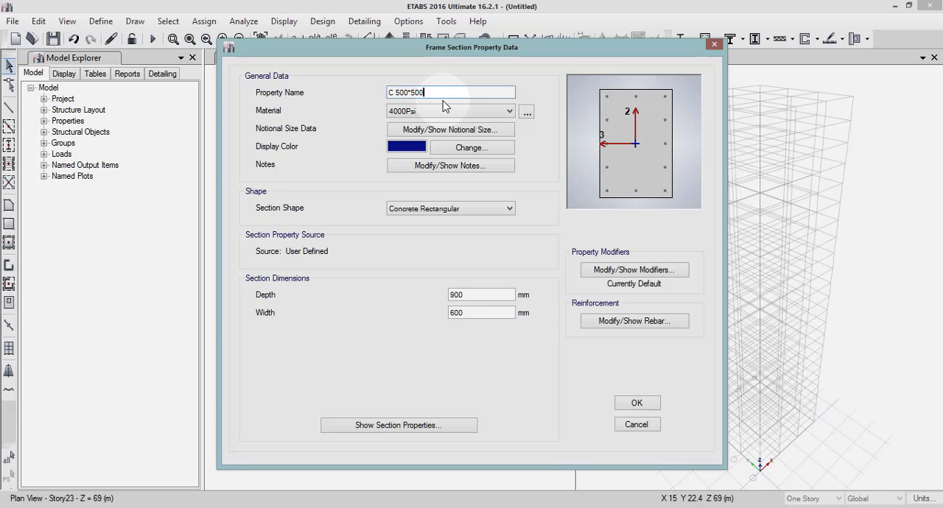
pyautogui.click(451, 112)
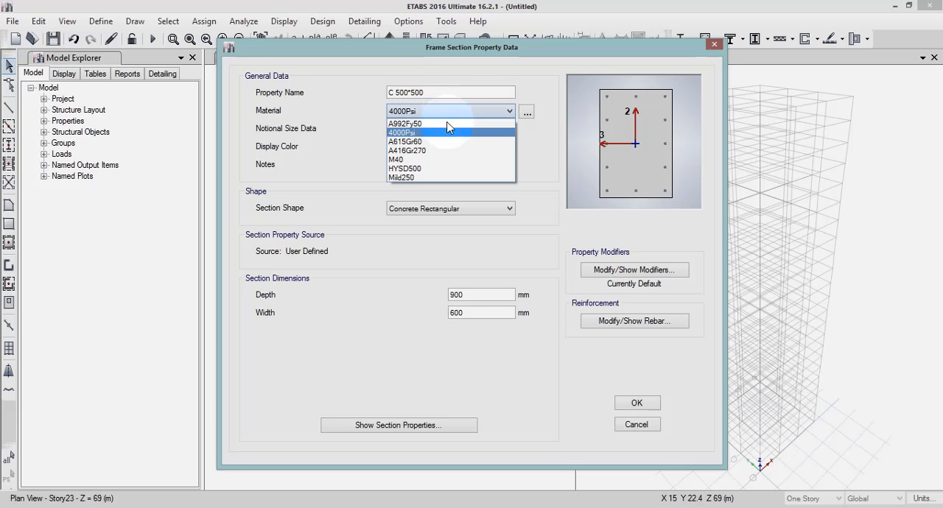
pyautogui.click(434, 162)
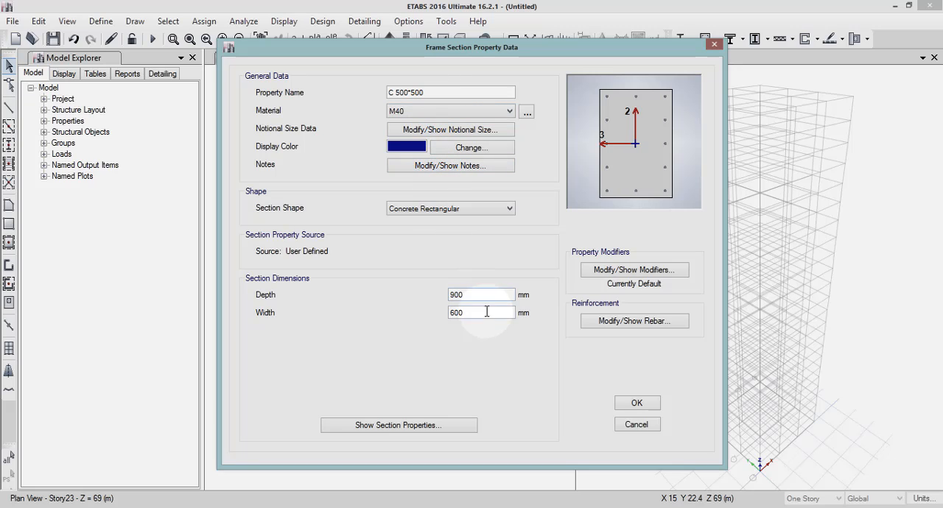
# Set the C 500*500 section's depth and width both to 500 mm.
pyautogui.moveTo(476, 296); pyautogui.dragTo(442, 298)
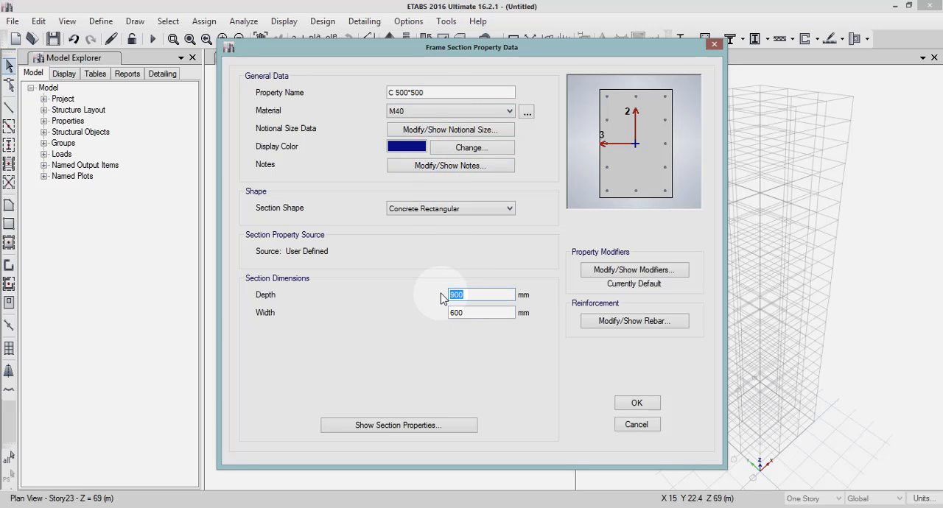
pyautogui.write('500')
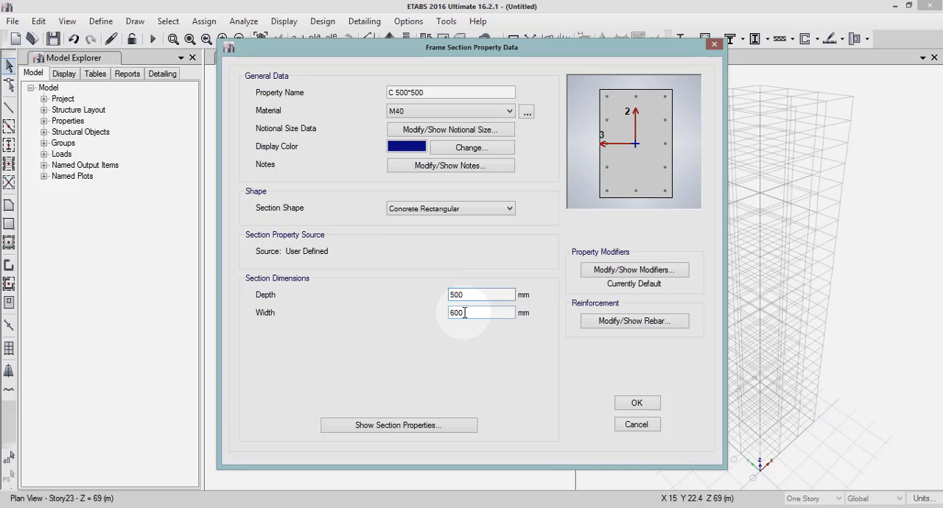
pyautogui.click(465, 314)
pyautogui.moveTo(465, 314); pyautogui.dragTo(424, 315)
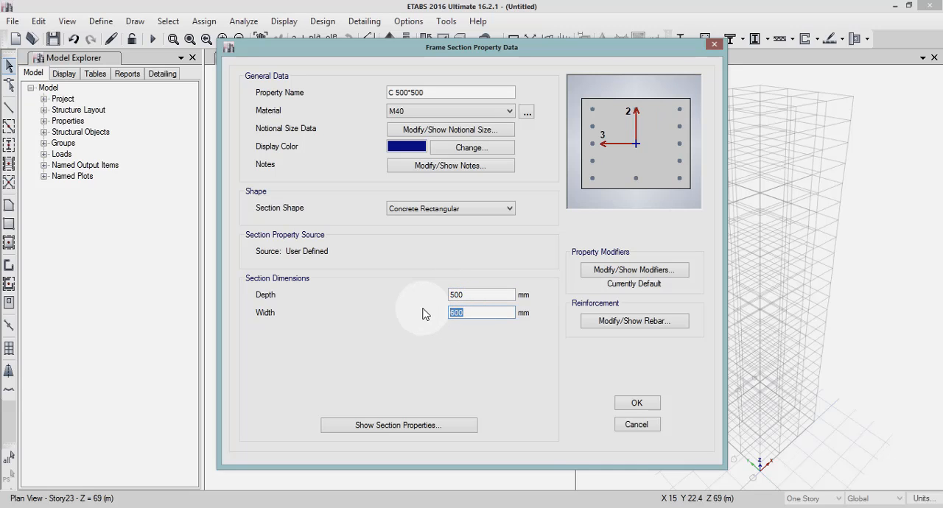
pyautogui.write('500')
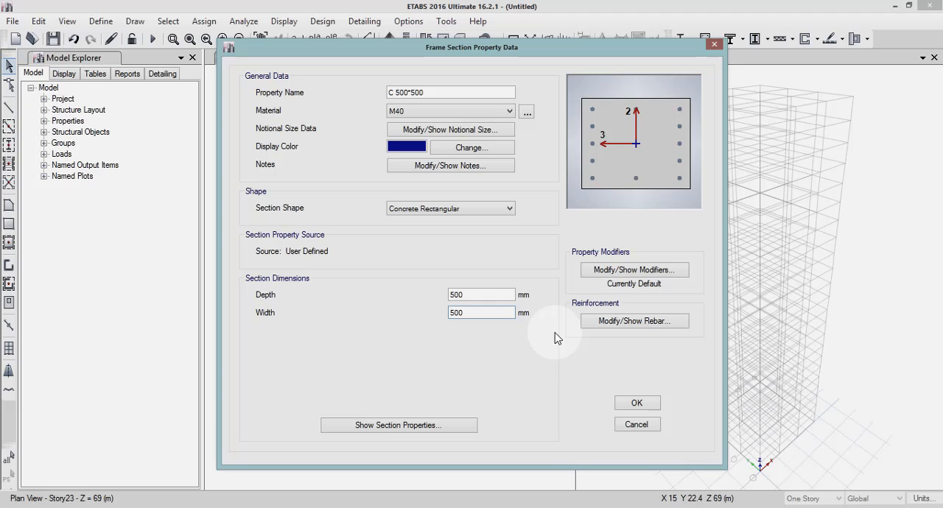
# Set the C 500*500 section's longitudinal bars to HYSD500 and its ties to Mild250, and accept the section.
pyautogui.click(599, 324)
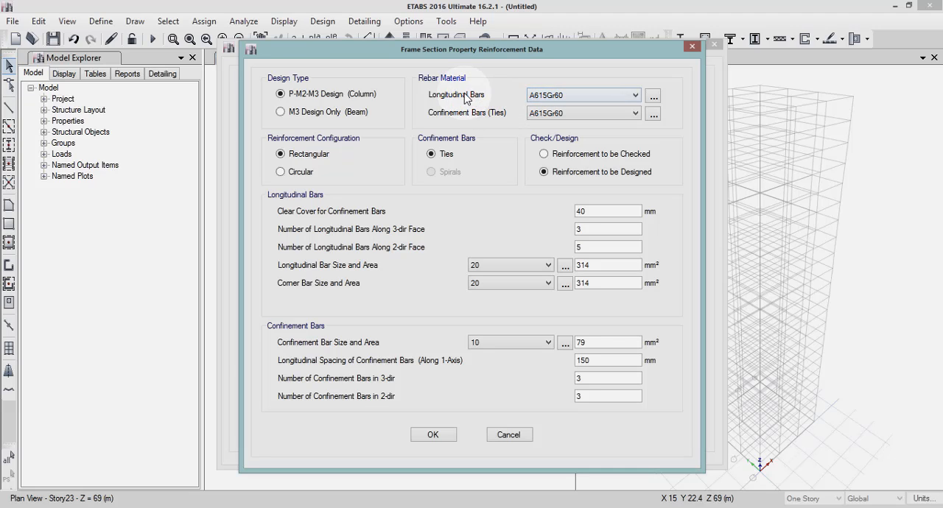
pyautogui.click(553, 96)
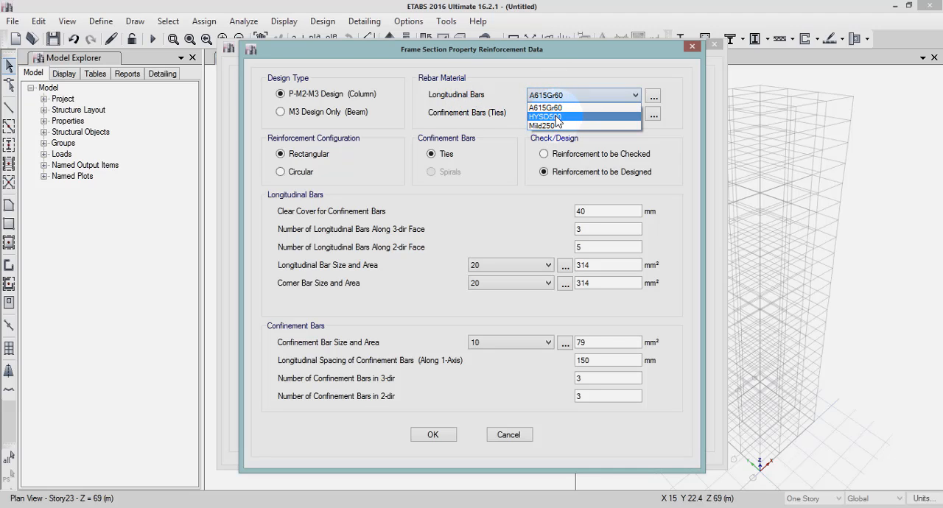
pyautogui.click(558, 118)
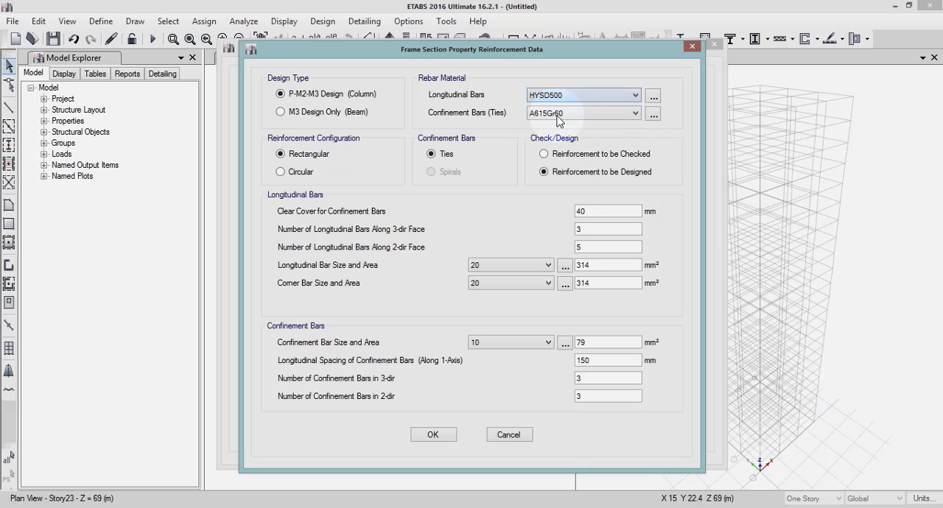
pyautogui.click(541, 116)
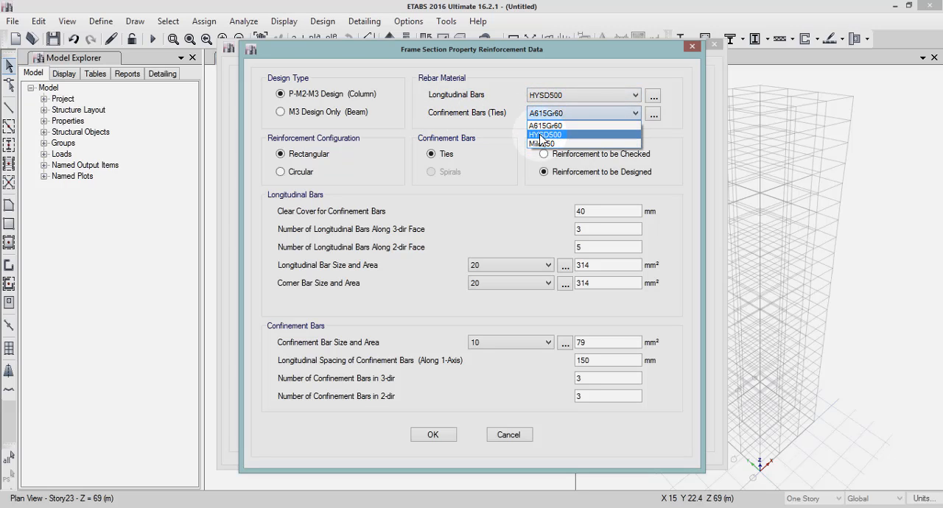
pyautogui.click(541, 144)
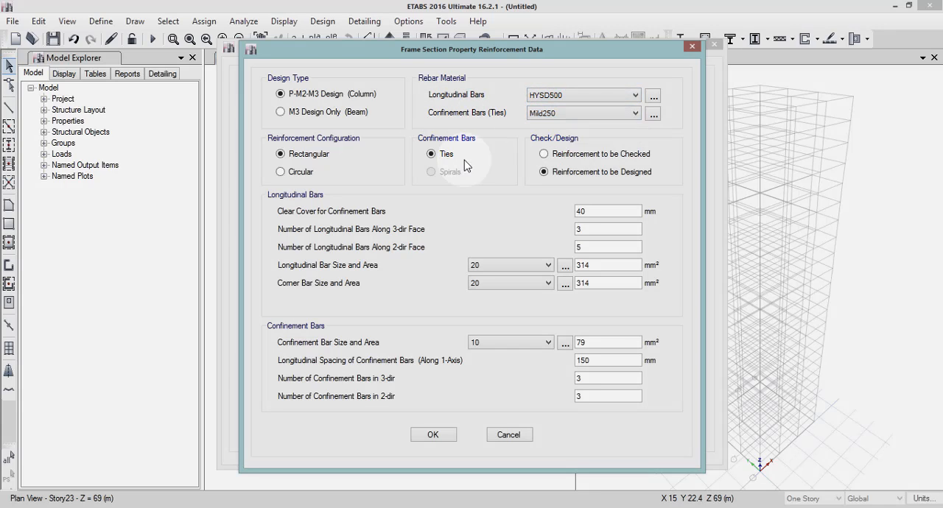
pyautogui.click(433, 435)
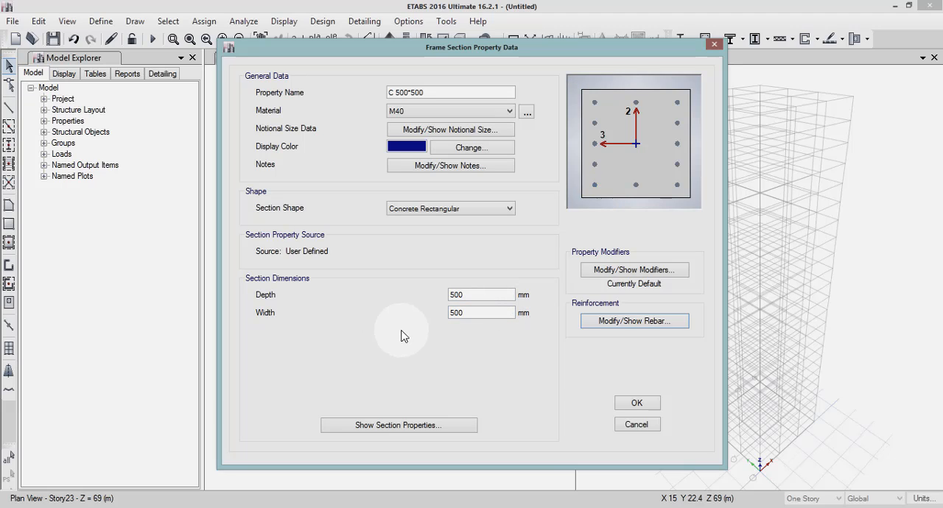
pyautogui.click(635, 404)
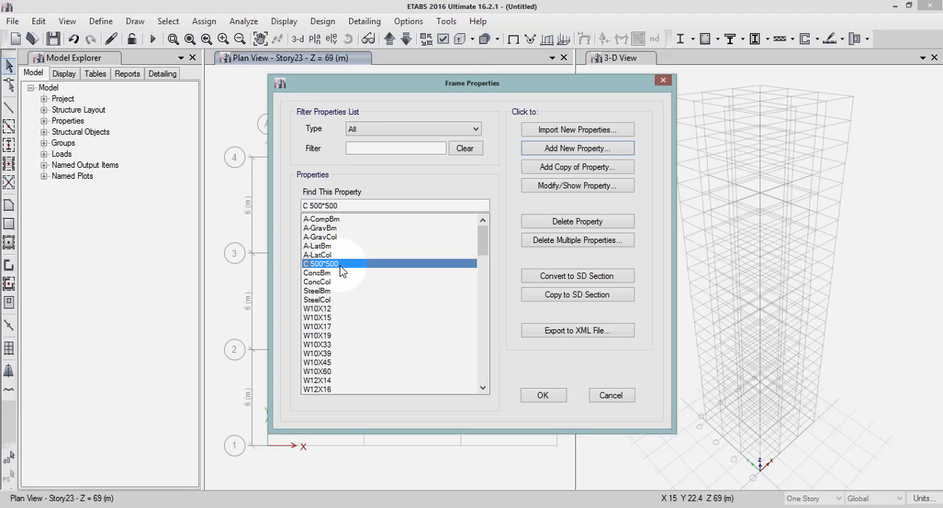
# Copy the C 500*500 section as C 550*550 with depth and width of 550 mm, checking its reinforcement data before accepting it.
pyautogui.click(567, 172)
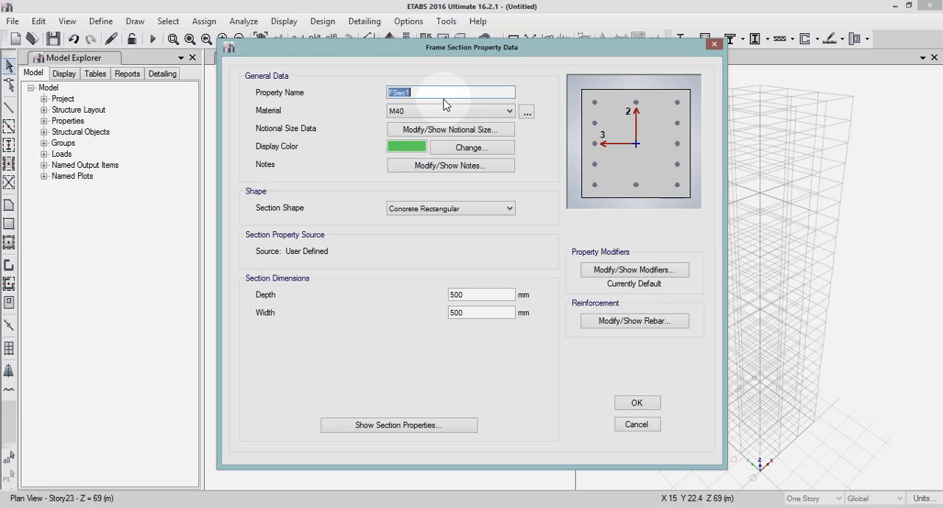
pyautogui.write('C 550*550')
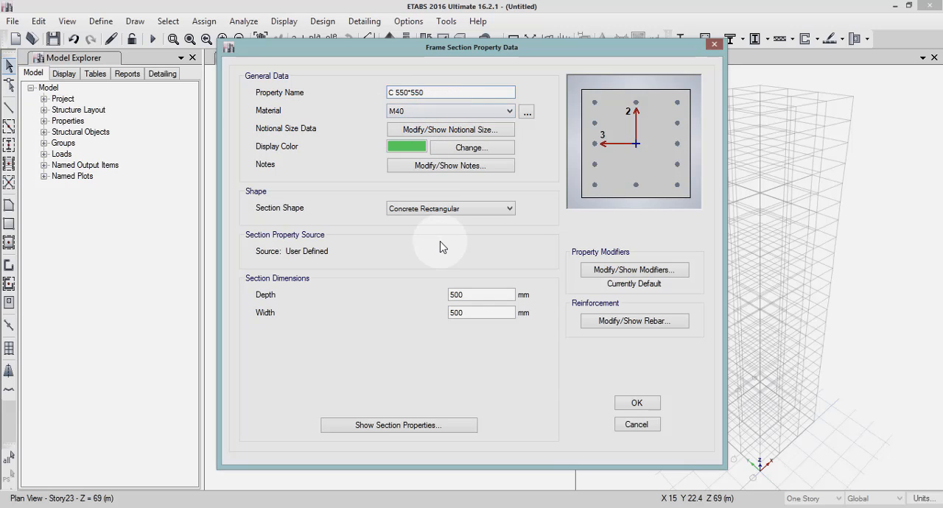
pyautogui.moveTo(480, 297); pyautogui.dragTo(415, 298)
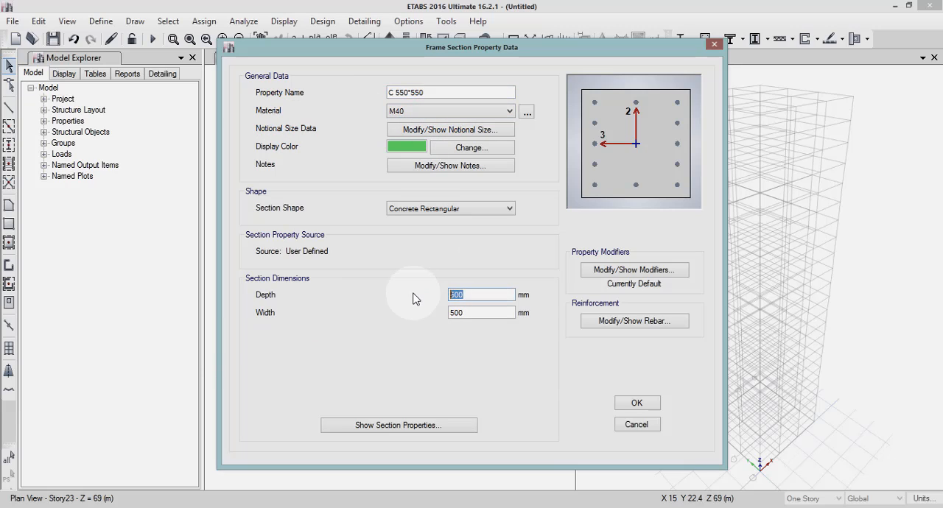
pyautogui.write('550')
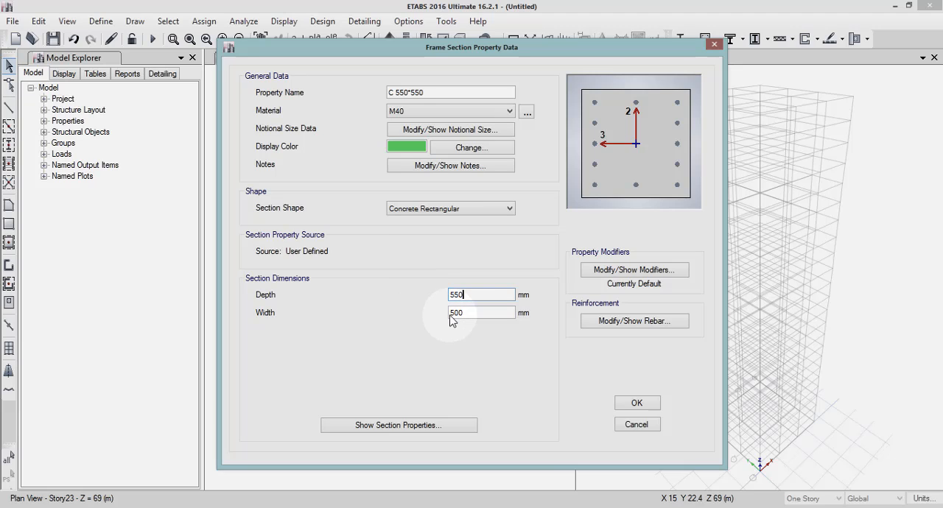
pyautogui.moveTo(477, 313); pyautogui.dragTo(424, 324)
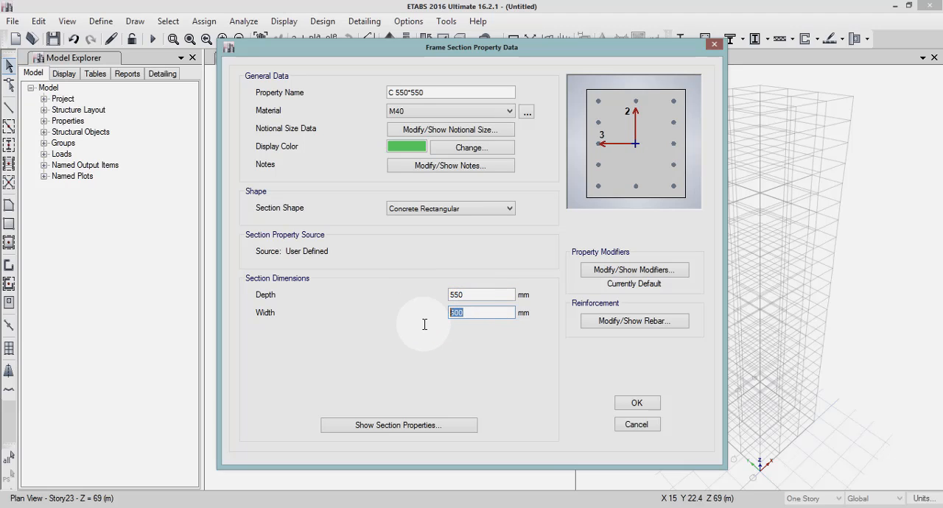
pyautogui.write('550')
pyautogui.click(612, 327)
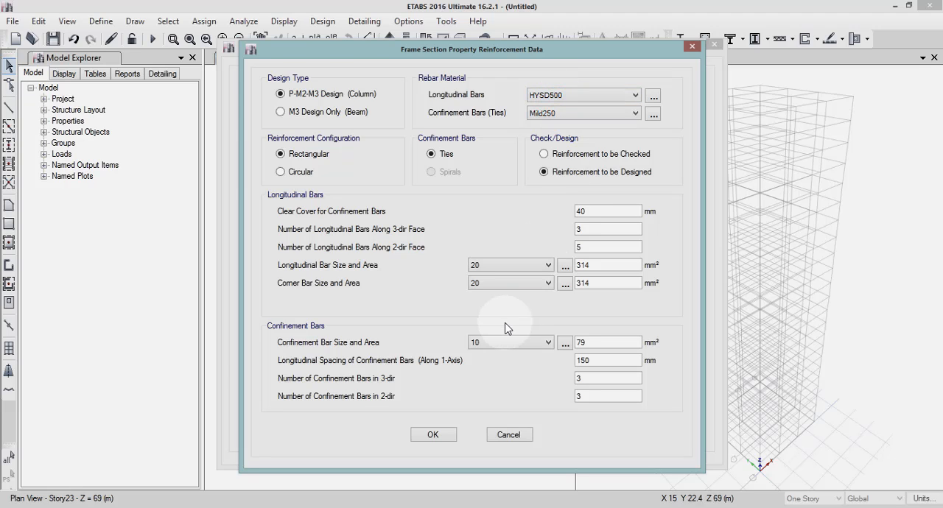
pyautogui.click(434, 436)
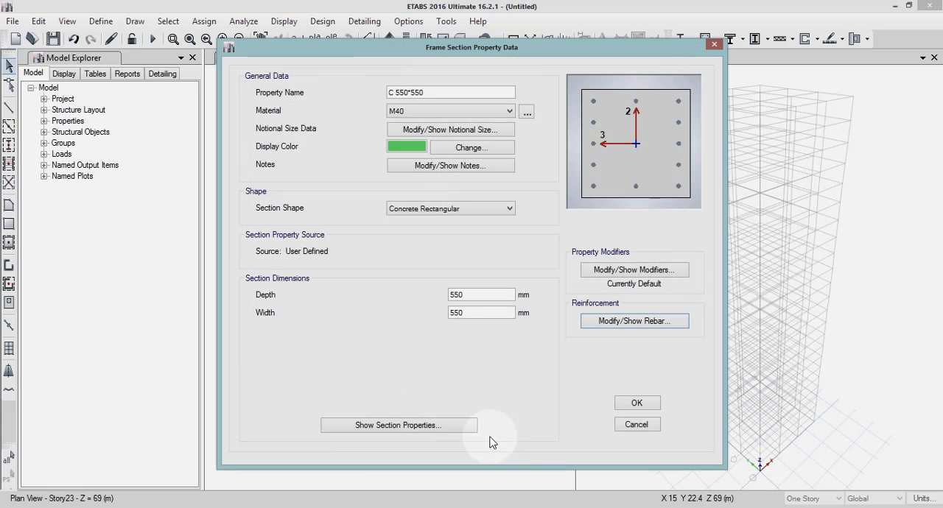
pyautogui.click(636, 404)
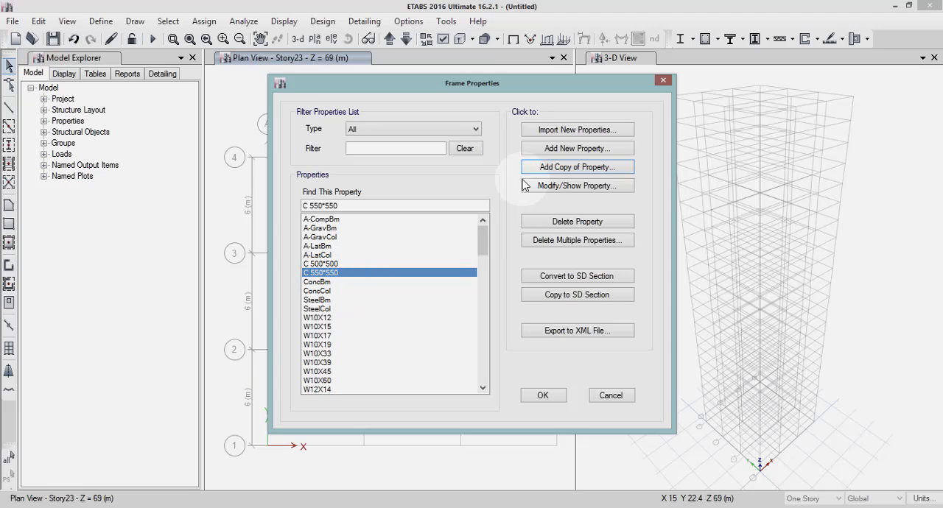
# Copy the C 550*550 section as C 600*600 with depth and width both set to 600 mm.
pyautogui.click(545, 171)
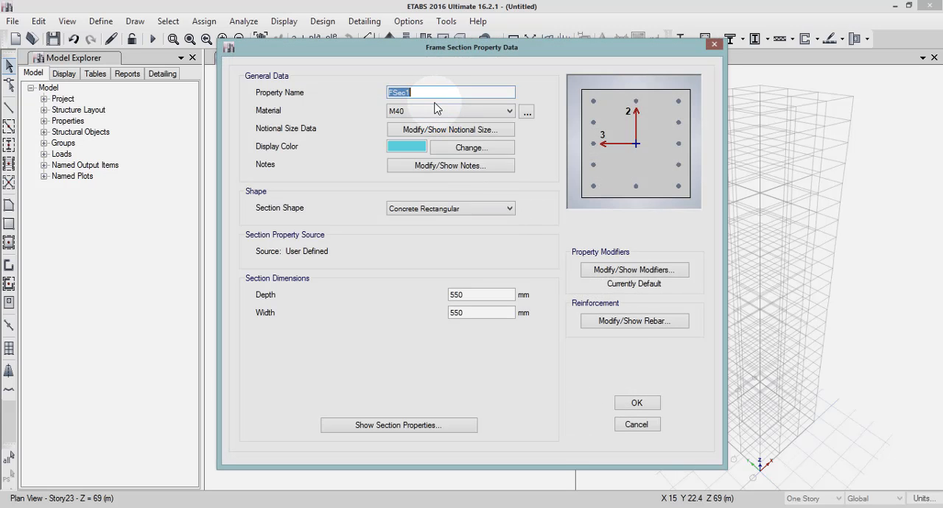
pyautogui.write('C 600')
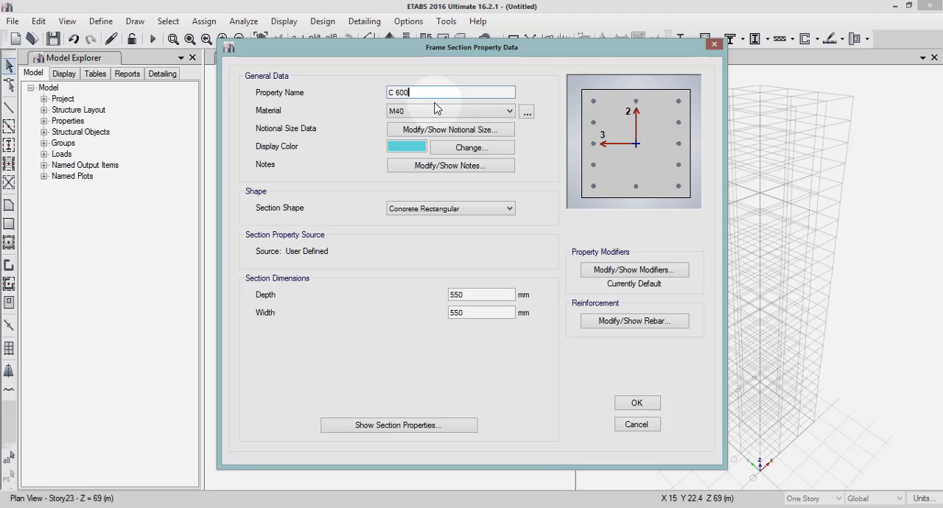
pyautogui.write('*600')
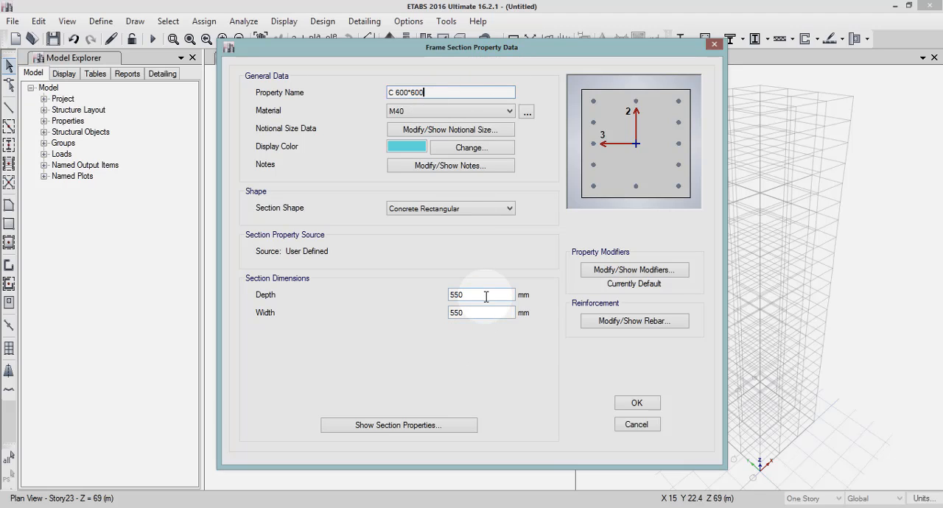
pyautogui.moveTo(491, 295); pyautogui.dragTo(433, 297)
pyautogui.press('BackSpace')
pyautogui.write('600')
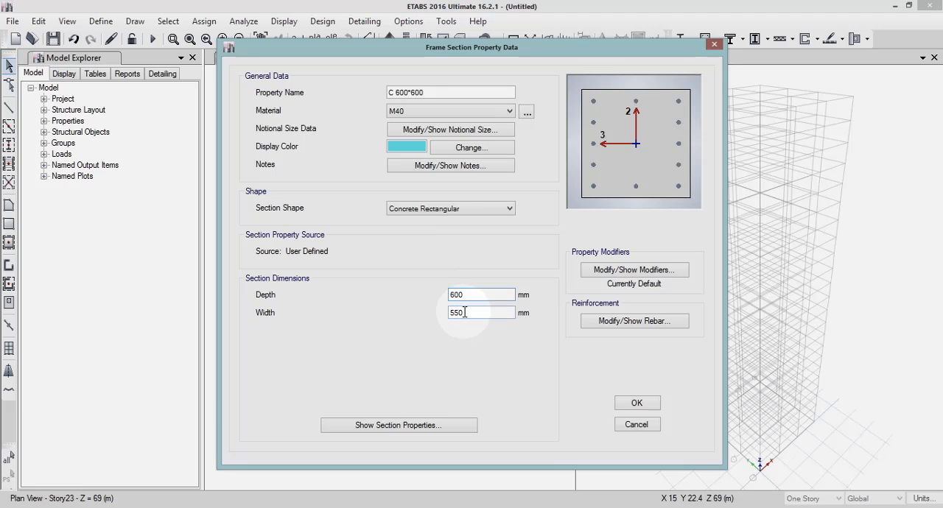
pyautogui.moveTo(466, 314); pyautogui.dragTo(444, 315)
pyautogui.write('6')
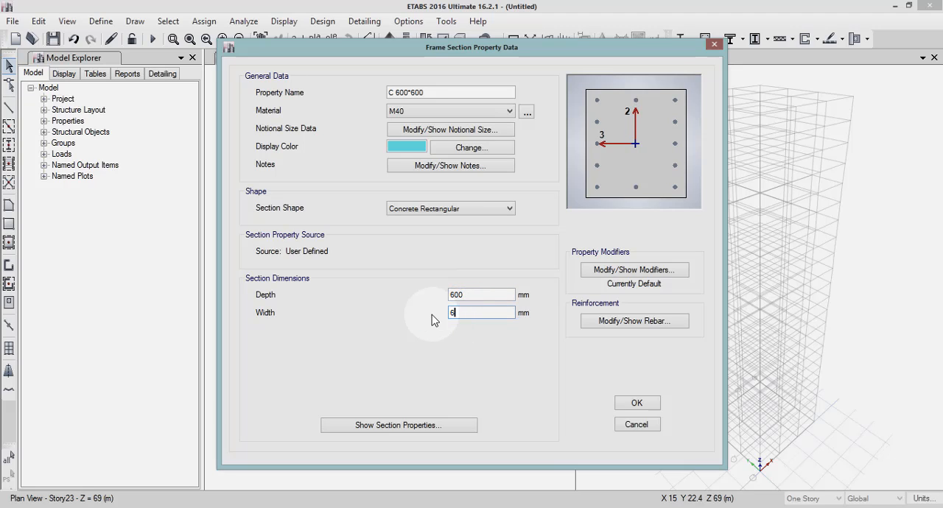
pyautogui.write('00')
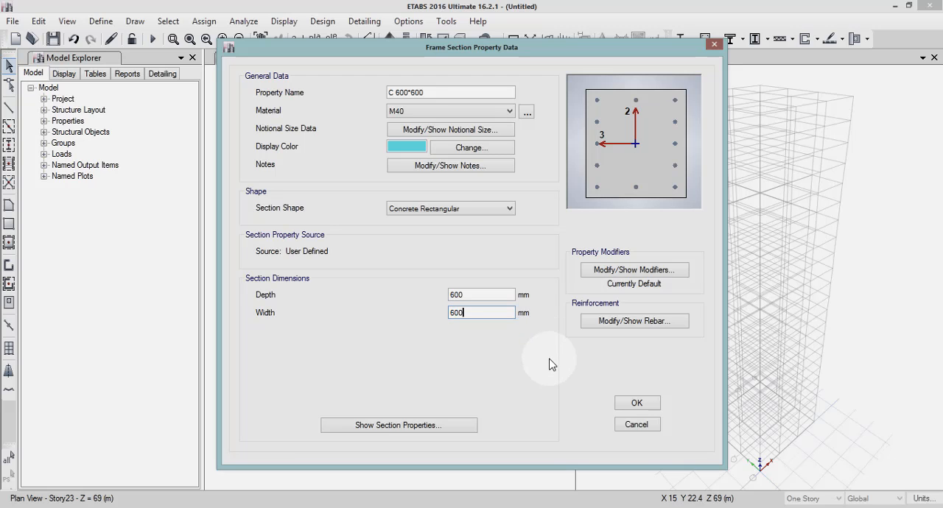
pyautogui.click(650, 405)
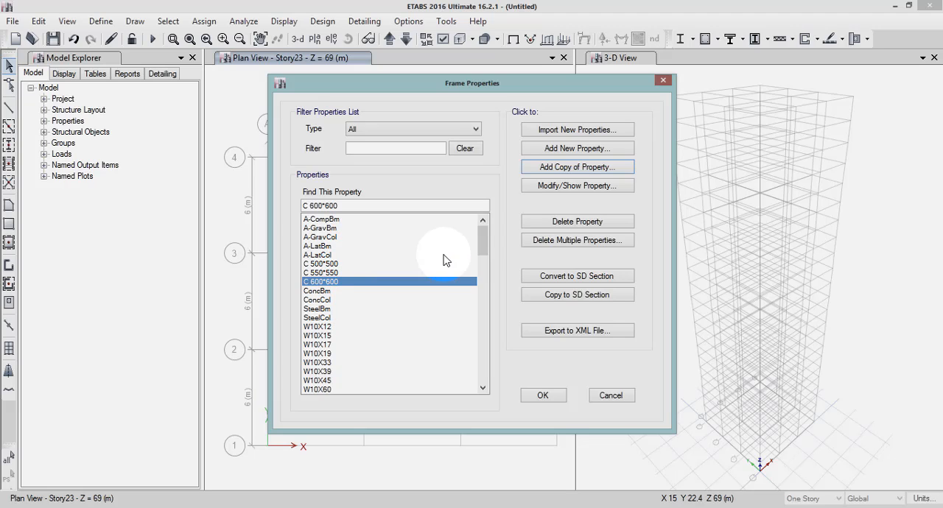
# Create a new concrete rectangular frame section named B 500*300 and assign it the M40 material.
pyautogui.click(567, 149)
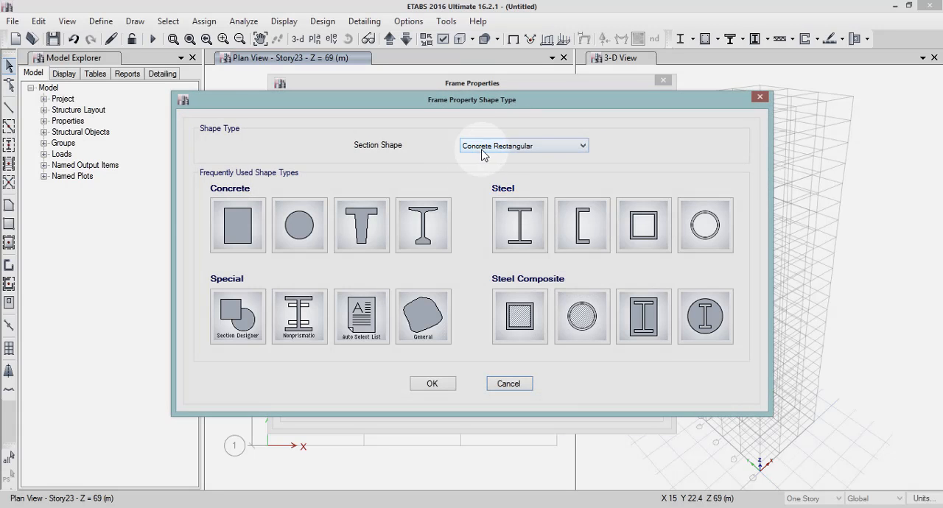
pyautogui.click(237, 221)
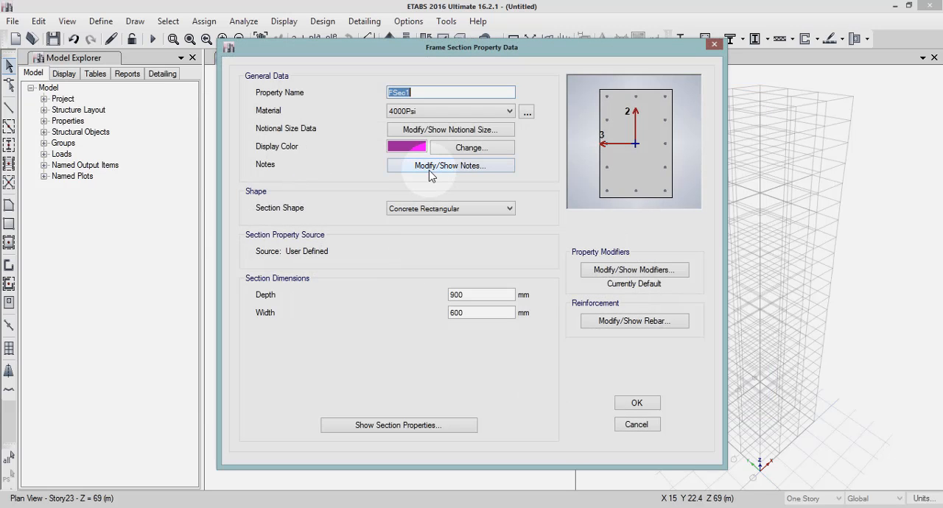
pyautogui.write('B ')
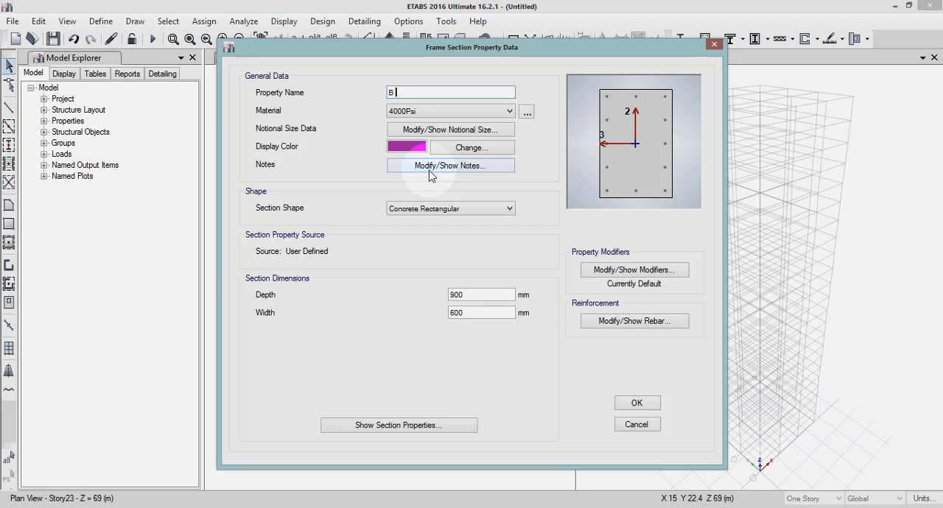
pyautogui.write('500*300')
pyautogui.click(396, 114)
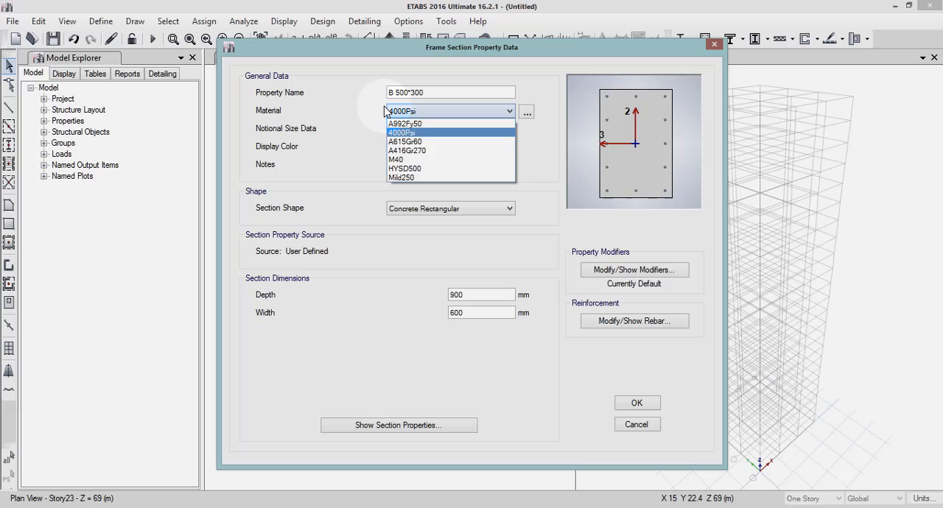
pyautogui.click(422, 163)
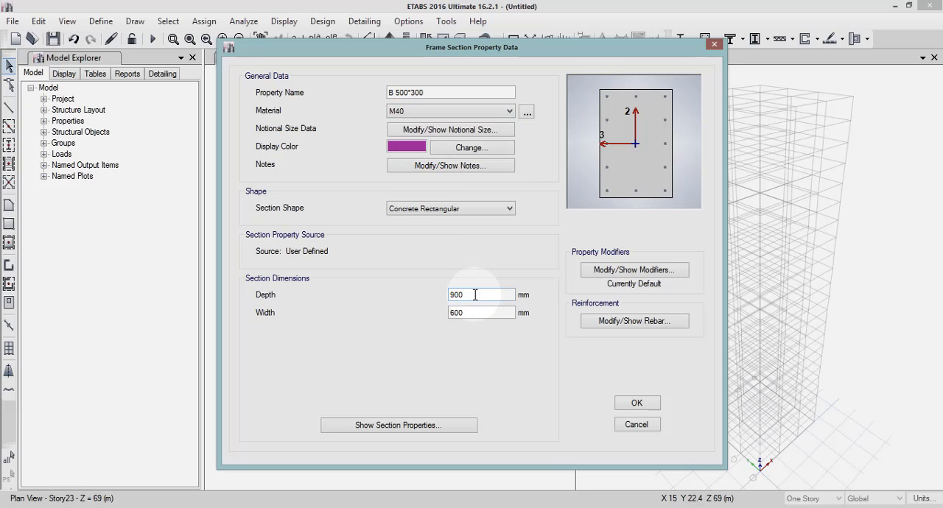
# Set the B 500*300 section's depth to 500 mm and width to 300 mm.
pyautogui.moveTo(475, 295); pyautogui.dragTo(446, 296)
pyautogui.write('5')
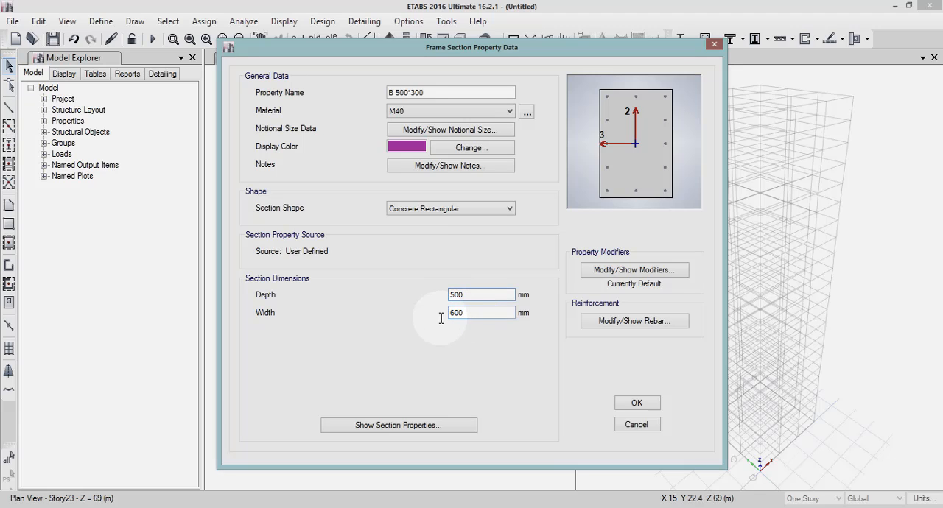
pyautogui.doubleClick(461, 313)
pyautogui.write('300')
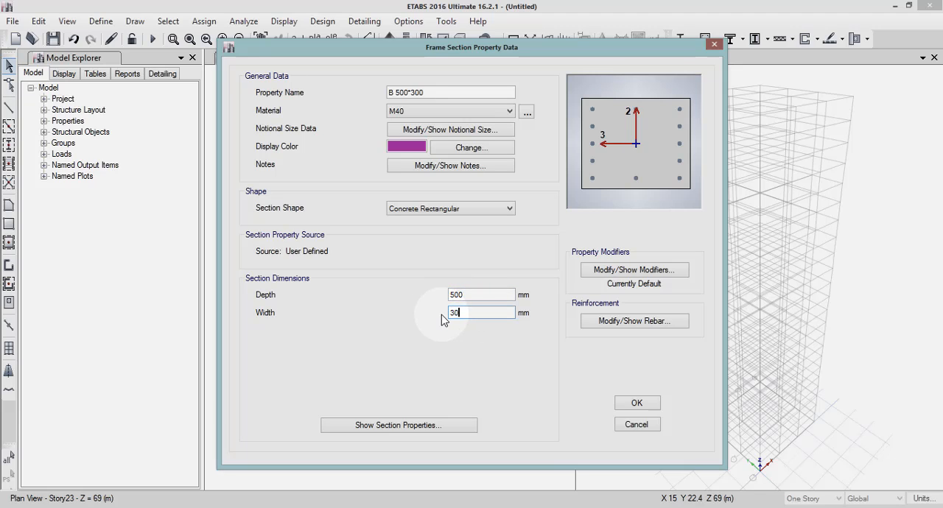
# Set the B 500*300 section's reinforcement to M3 beam design with HYSD500 longitudinal bars and Mild250 confinement bars.
pyautogui.click(604, 321)
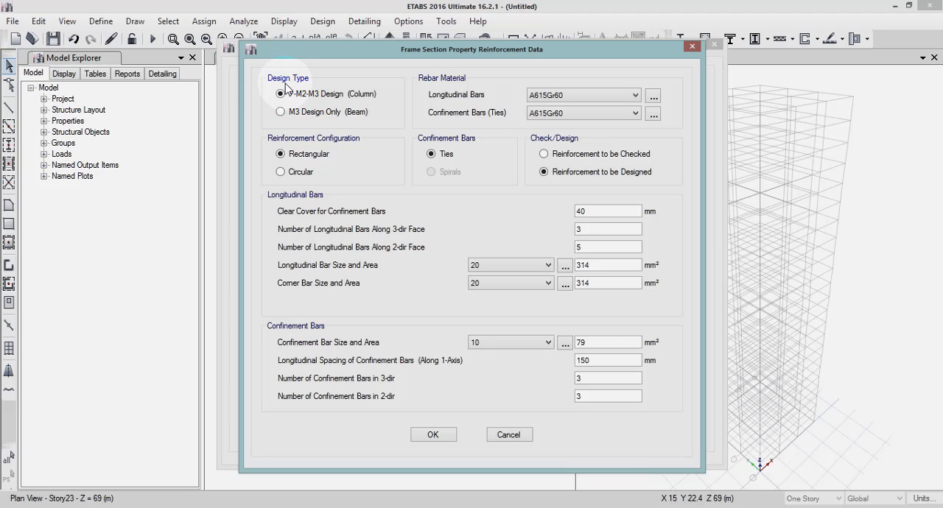
pyautogui.click(291, 112)
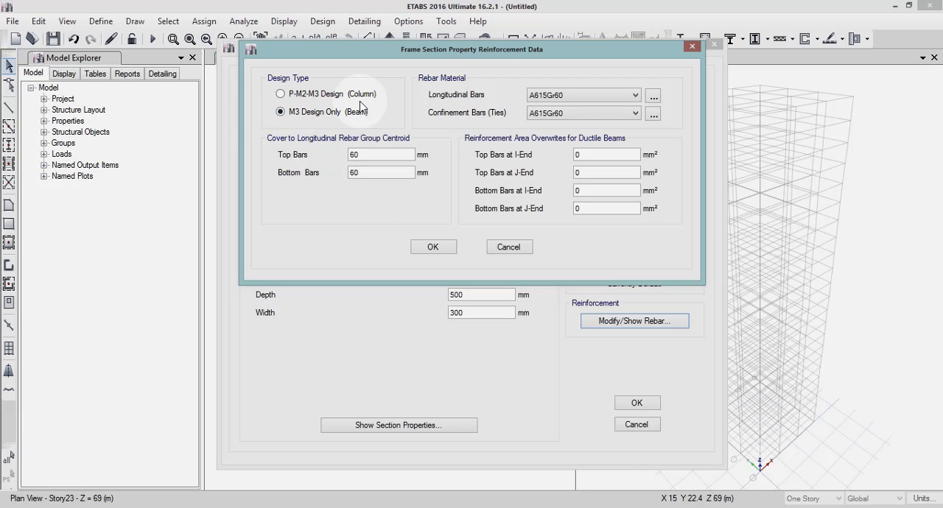
pyautogui.click(568, 102)
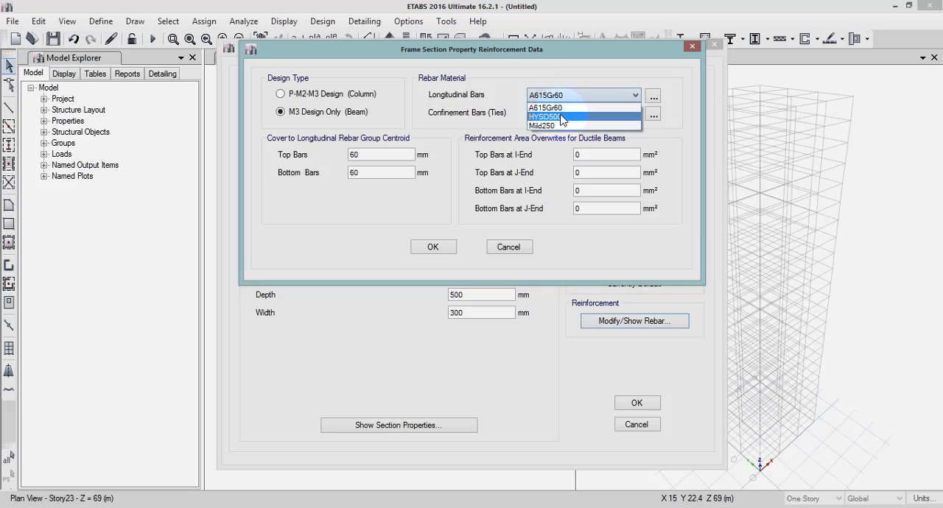
pyautogui.click(562, 117)
pyautogui.click(546, 118)
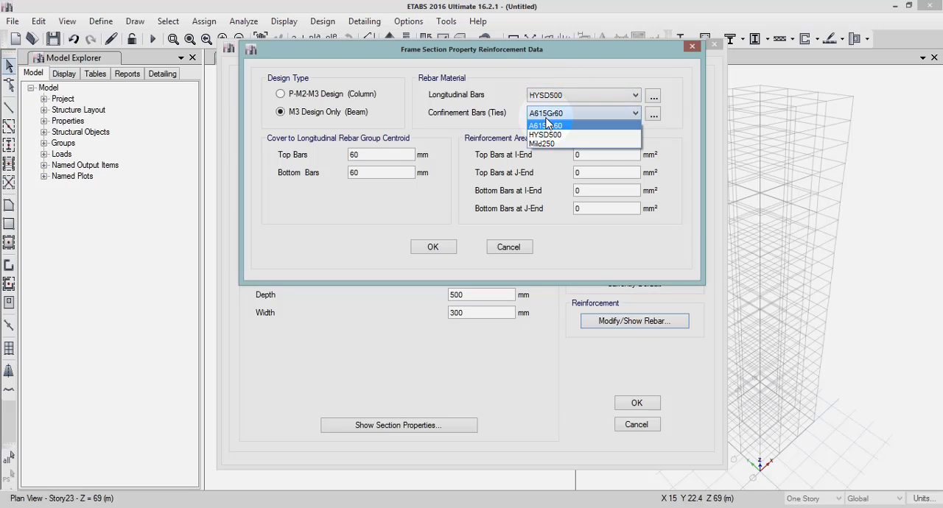
pyautogui.click(545, 143)
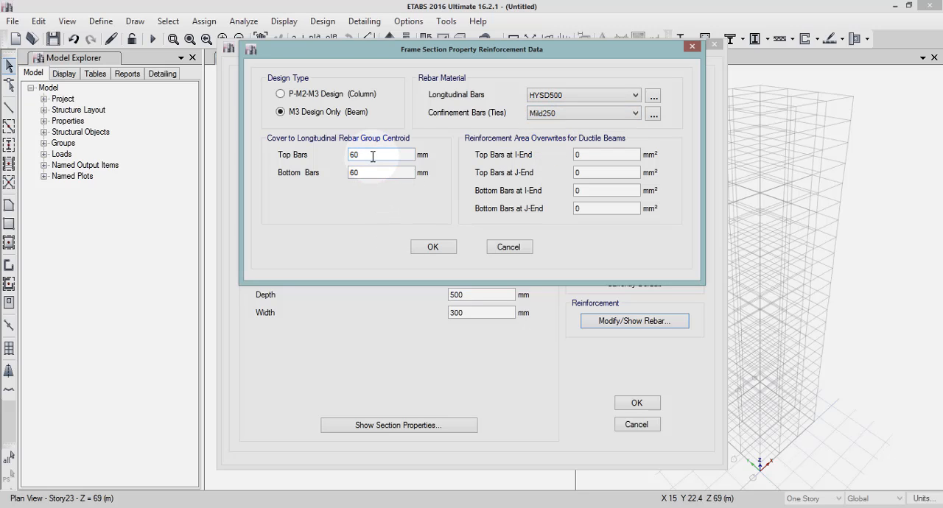
# Set the top and bottom rebar cover of the B 500*300 section to 25 mm each and accept the section.
pyautogui.moveTo(373, 156); pyautogui.dragTo(330, 180)
pyautogui.write('2525')
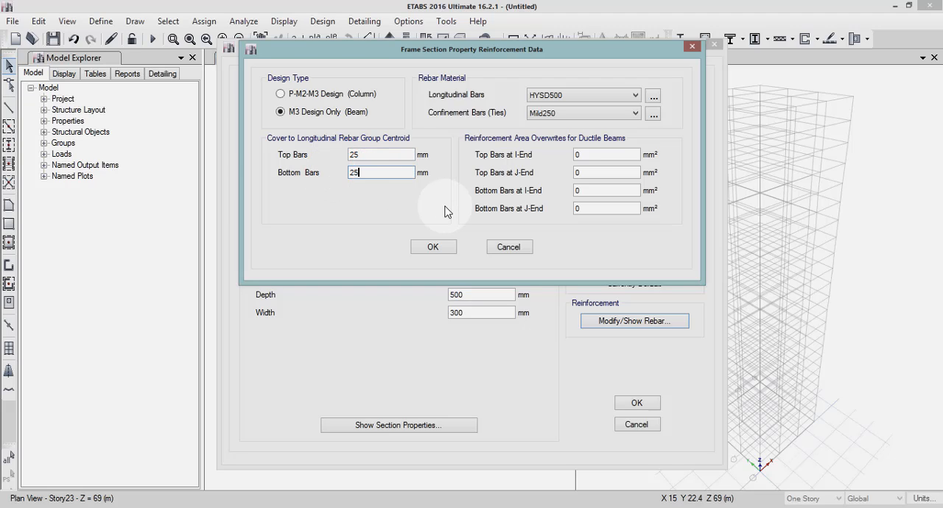
pyautogui.click(434, 248)
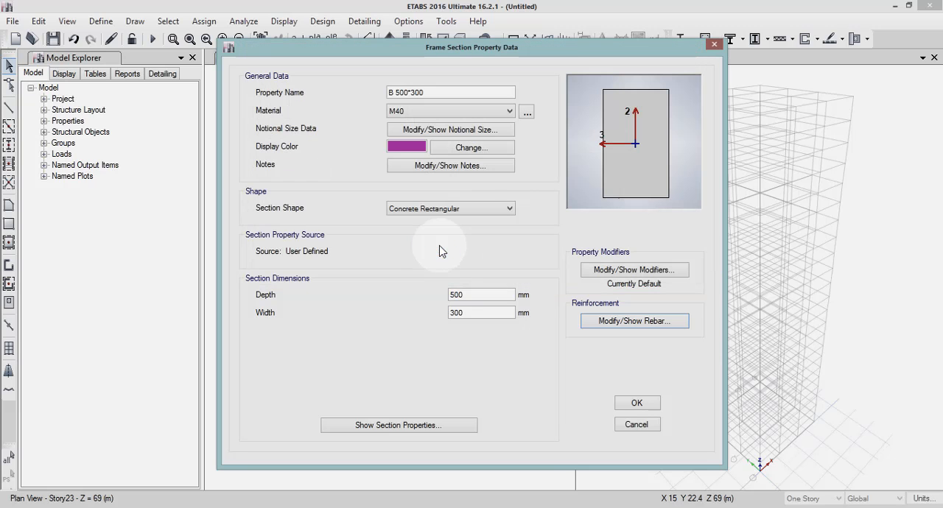
pyautogui.click(628, 405)
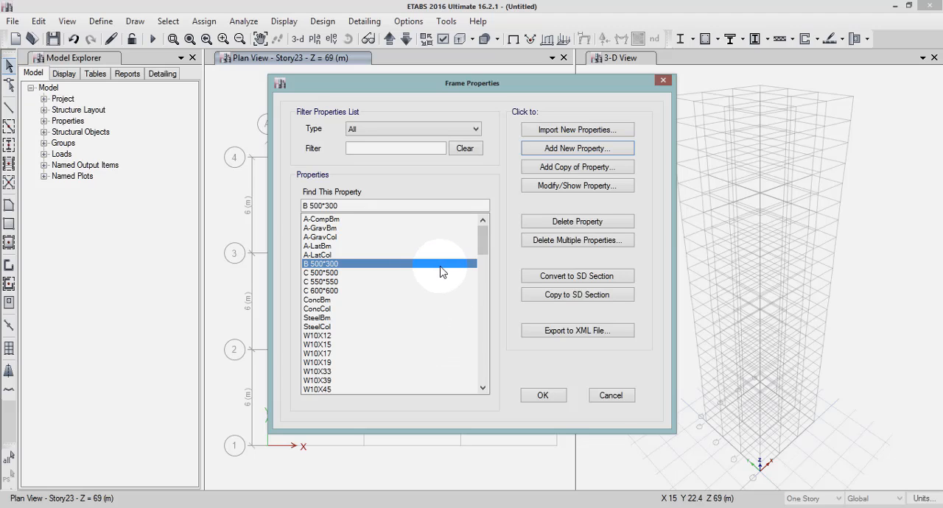
# Add a copy of the B 500*300 section and name it B 550*350.
pyautogui.click(551, 169)
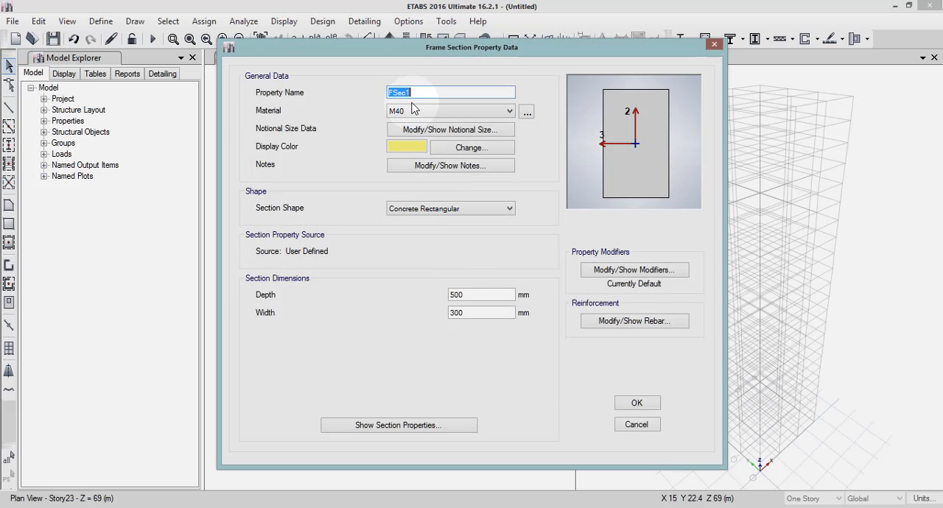
pyautogui.write('B 550')
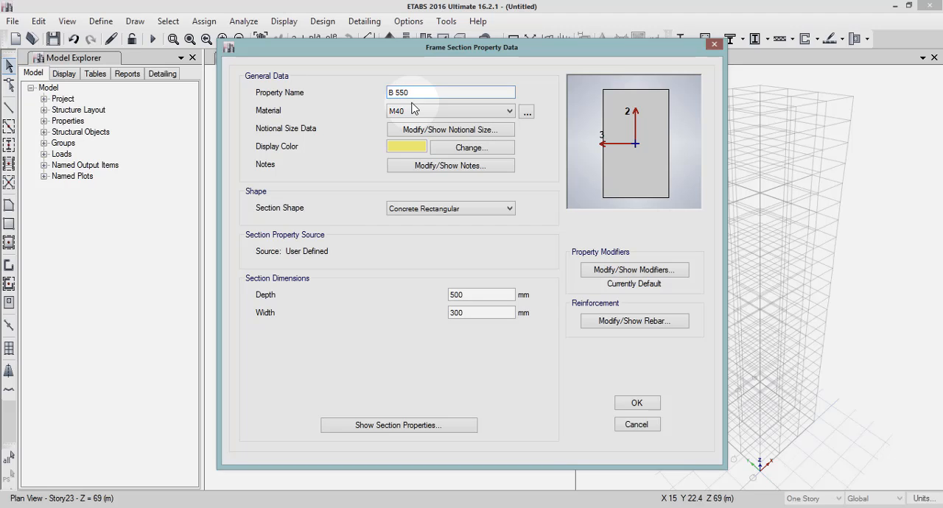
pyautogui.write('*3500')
# Set the B 550*350 section's depth to 550 mm and width to 350 mm, and accept it.
pyautogui.click(445, 295)
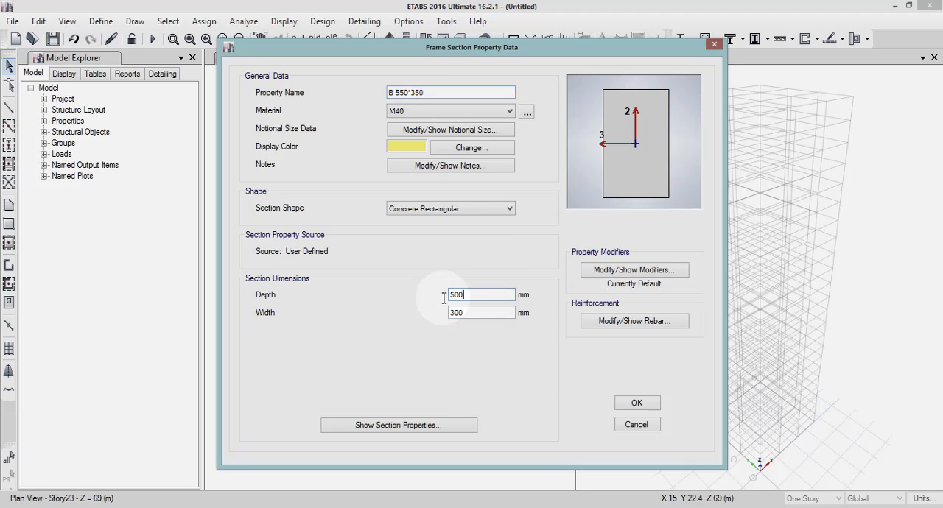
pyautogui.doubleClick(445, 296)
pyautogui.press('BackSpace')
pyautogui.write('55')
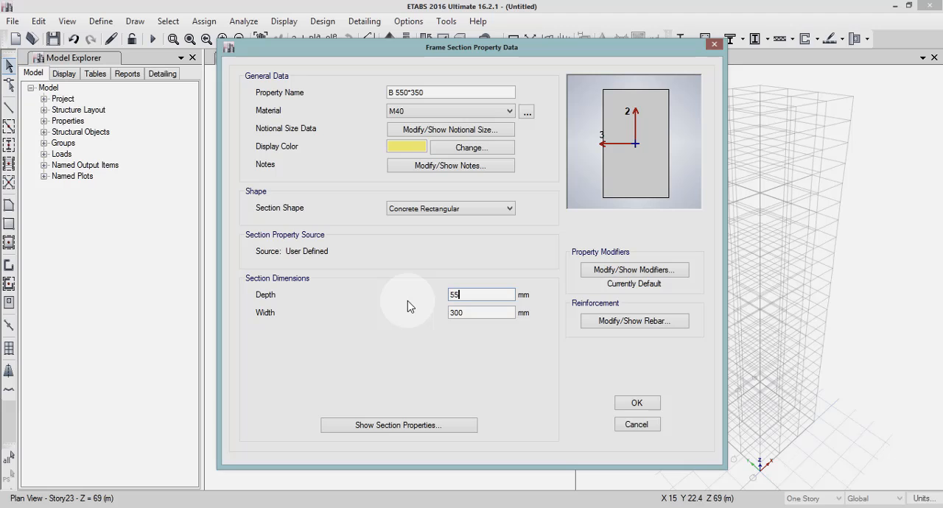
pyautogui.write('0')
pyautogui.moveTo(467, 313); pyautogui.dragTo(434, 312)
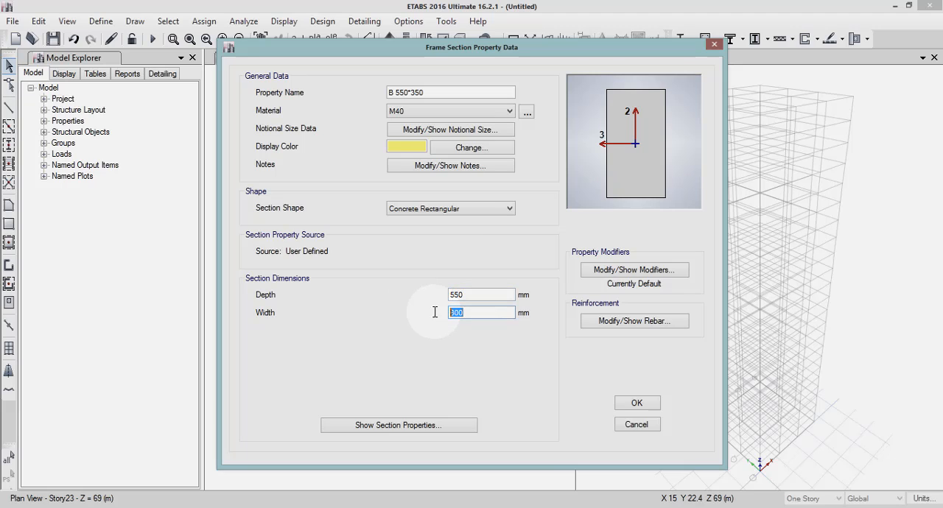
pyautogui.write('350')
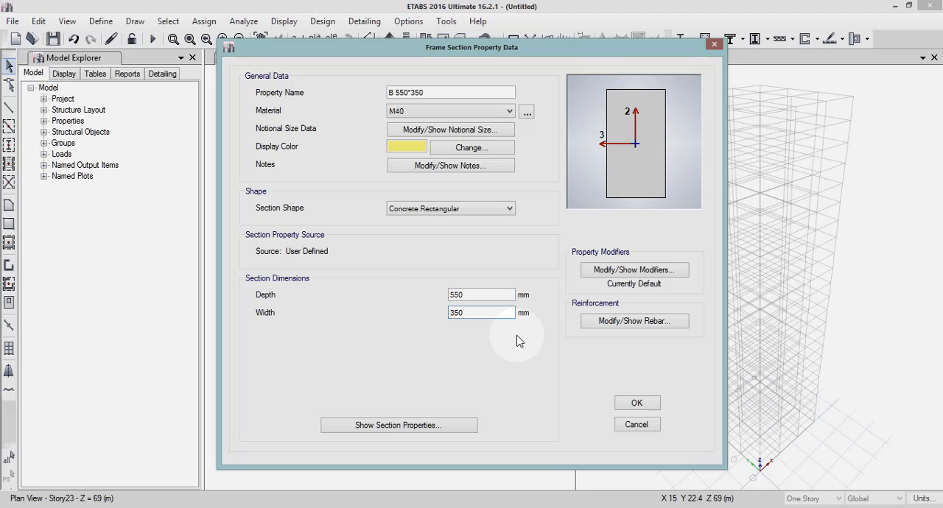
pyautogui.click(637, 404)
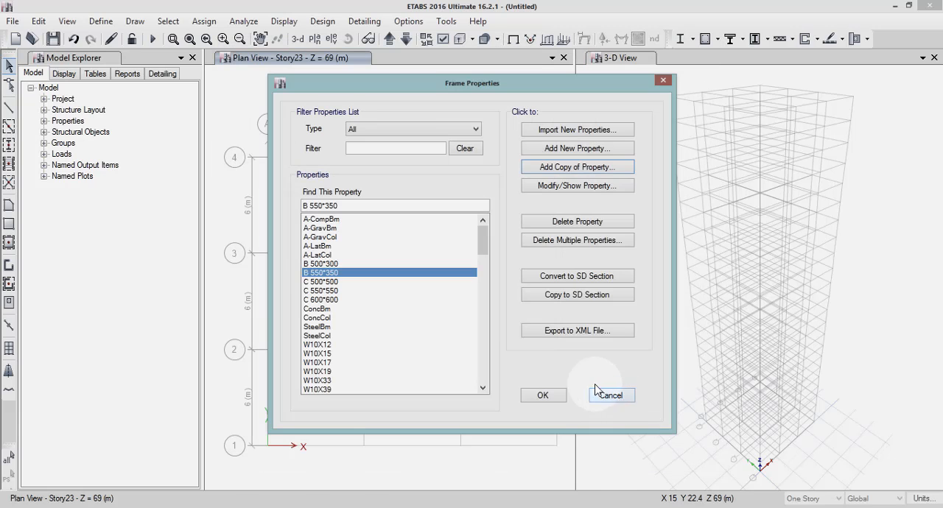
# Copy the B 550*350 section as B 600*400 with a depth of 600 mm and a width of 400 mm.
pyautogui.click(574, 169)
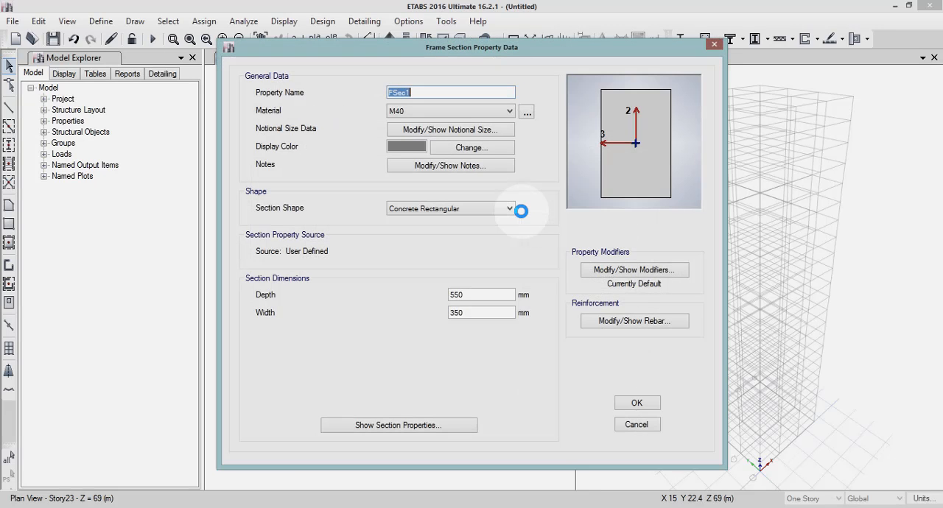
pyautogui.write('B 600*400')
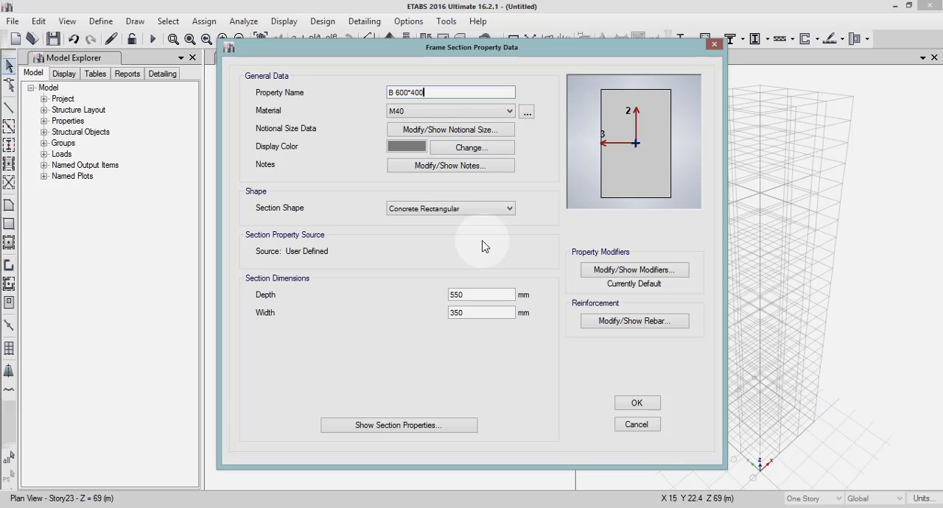
pyautogui.click(464, 294)
pyautogui.moveTo(464, 295); pyautogui.dragTo(406, 286)
pyautogui.press('BackSpace')
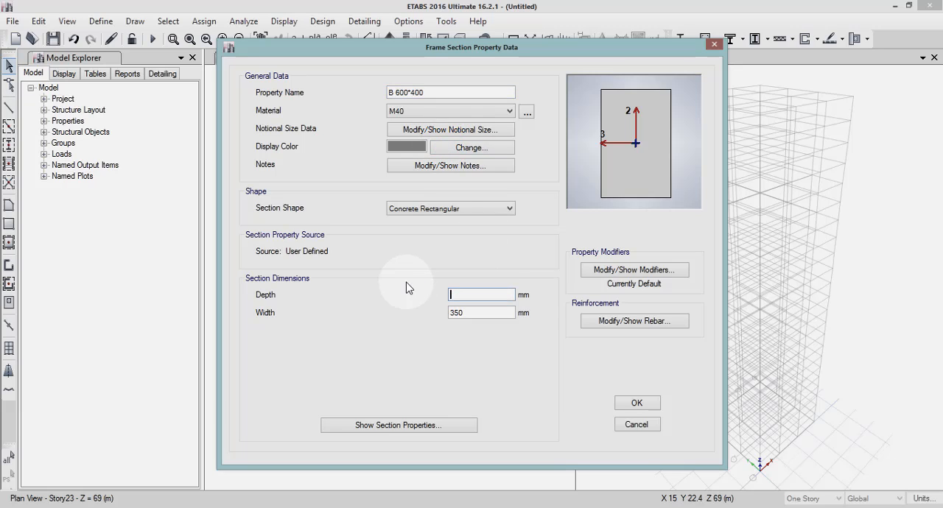
pyautogui.write('600')
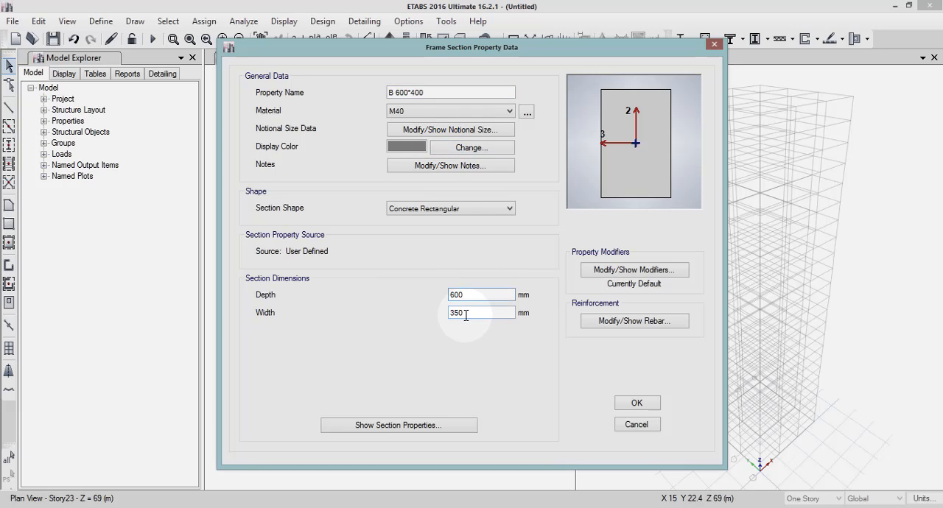
pyautogui.moveTo(465, 312); pyautogui.dragTo(427, 312)
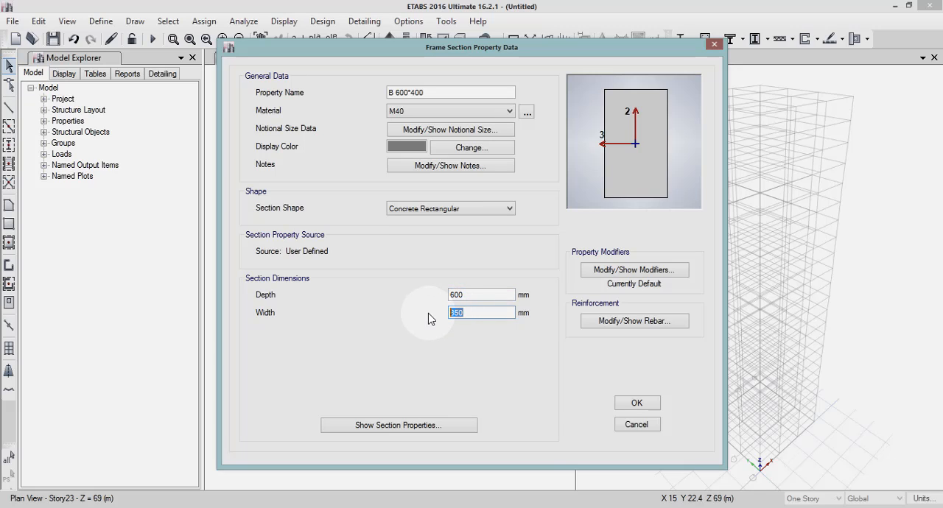
pyautogui.press('BackSpace')
pyautogui.write('400')
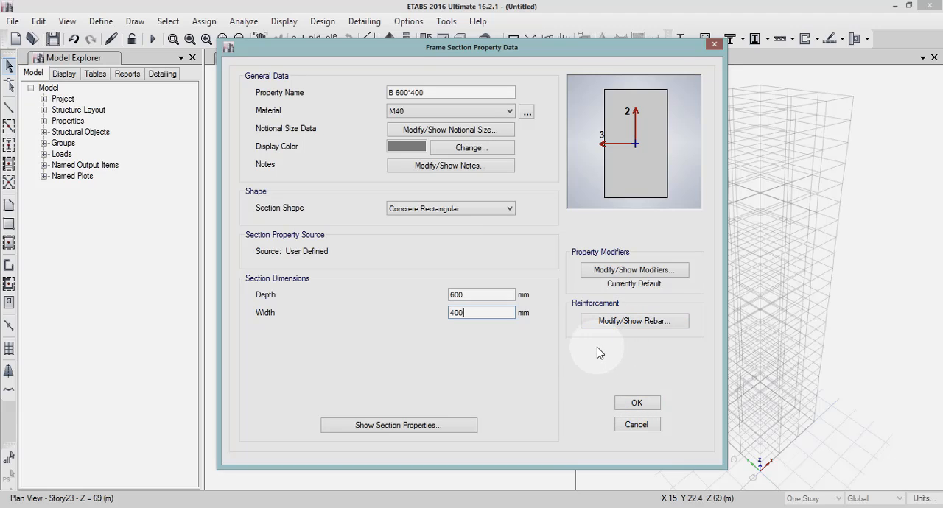
# Check the B 600*400 section's rebar materials and cover, and accept the section.
pyautogui.click(608, 328)
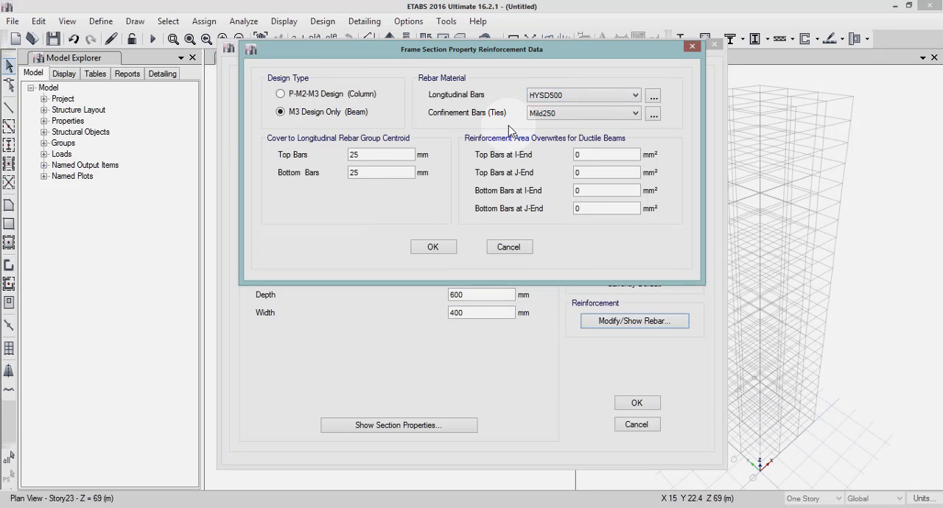
pyautogui.click(431, 248)
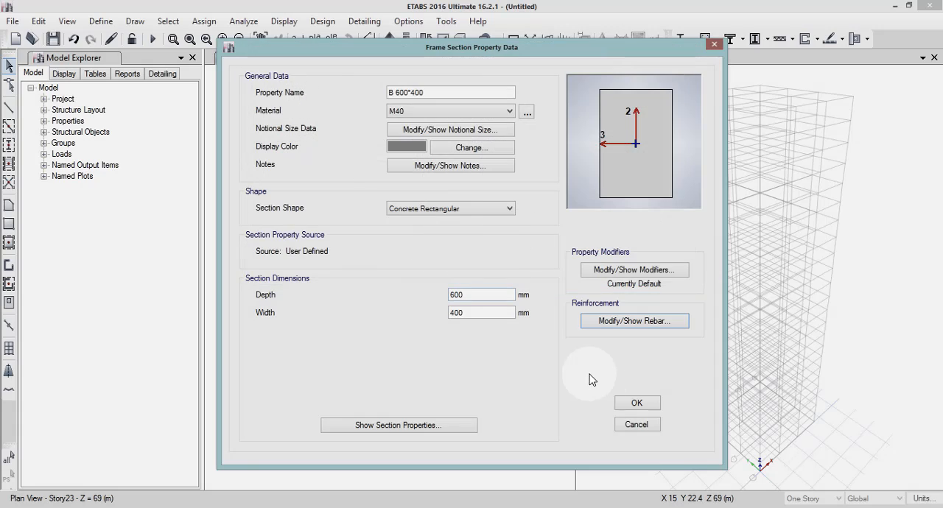
pyautogui.click(636, 403)
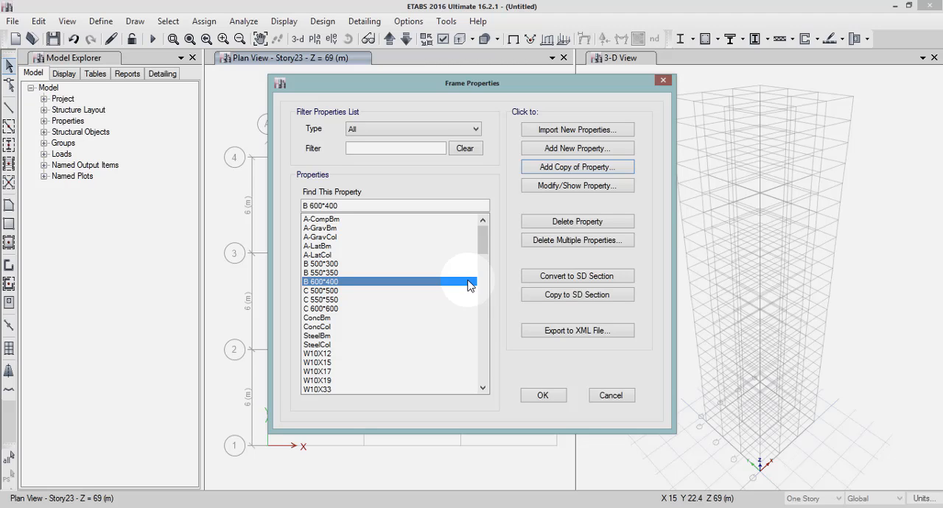
# Create a new Auto Select List frame property named Column autoselection.
pyautogui.click(595, 149)
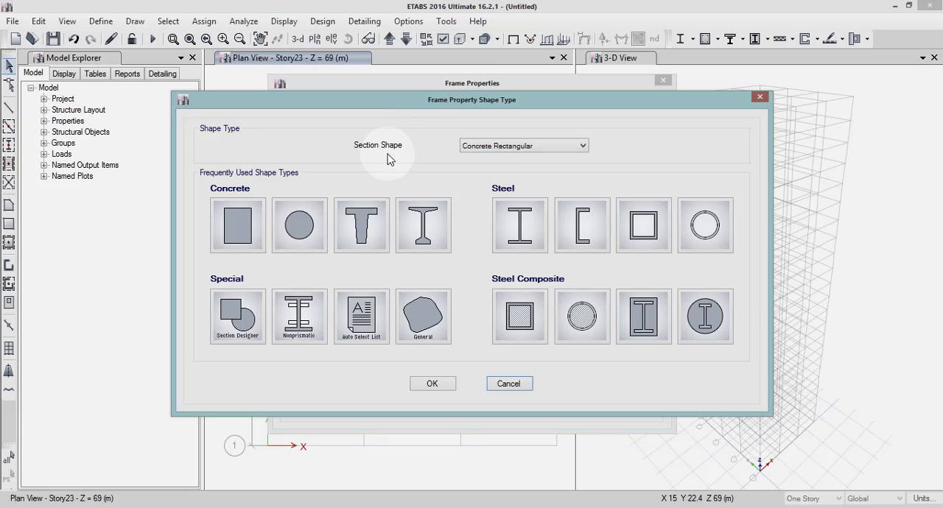
pyautogui.click(361, 339)
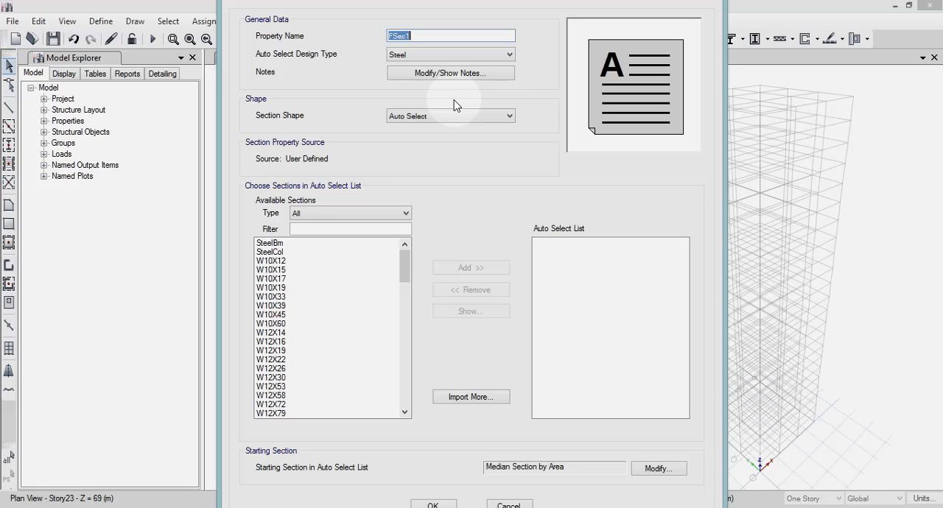
pyautogui.write('Column autoselection')
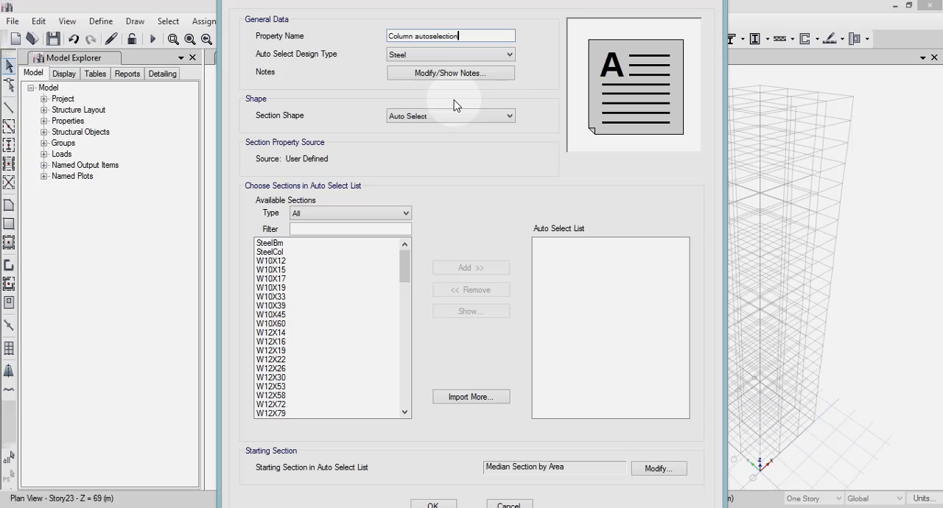
pyautogui.click(418, 56)
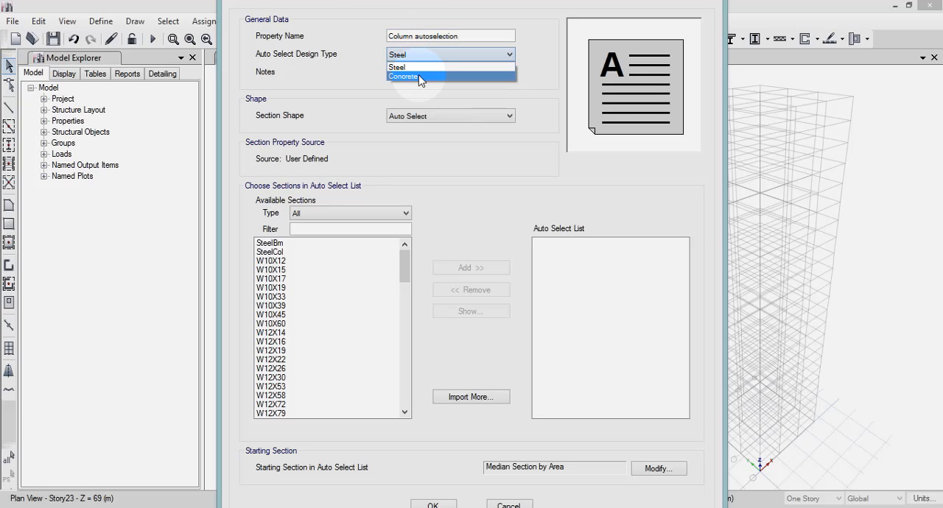
pyautogui.click(420, 78)
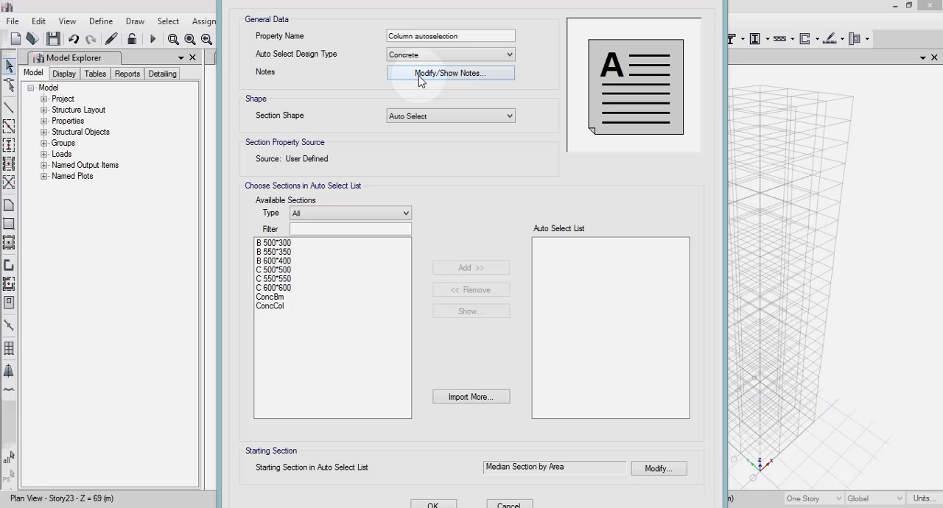
pyautogui.click(413, 121)
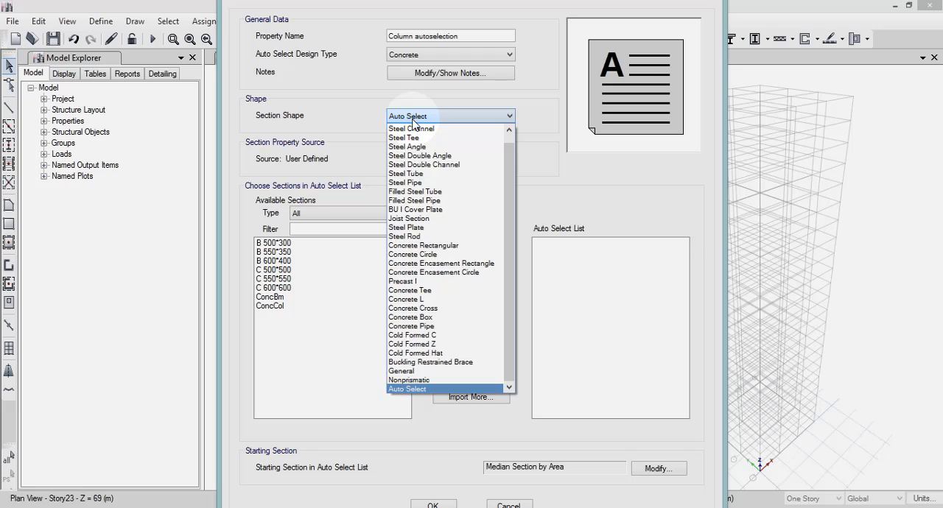
pyautogui.click(412, 119)
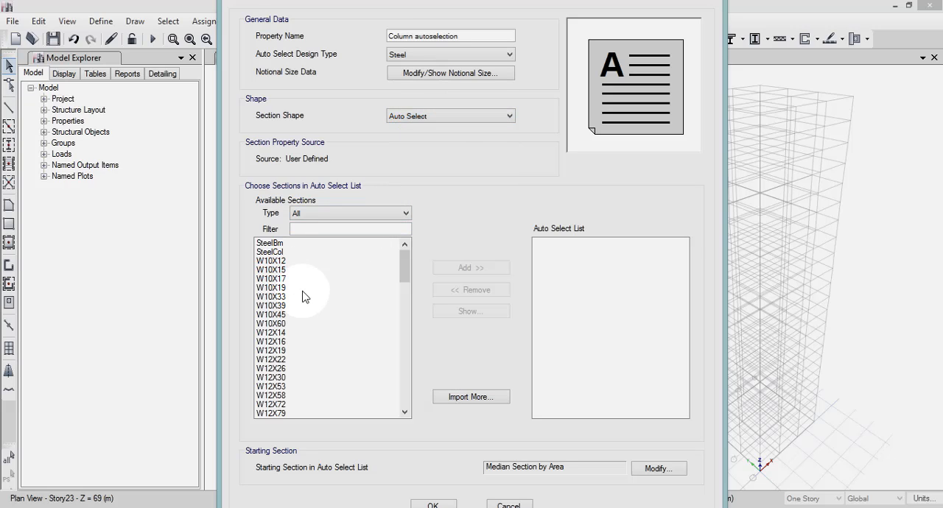
# Set the auto select design type to Concrete and add C 500*500, C 550*550 and C 600*600 to the list.
pyautogui.click(424, 53)
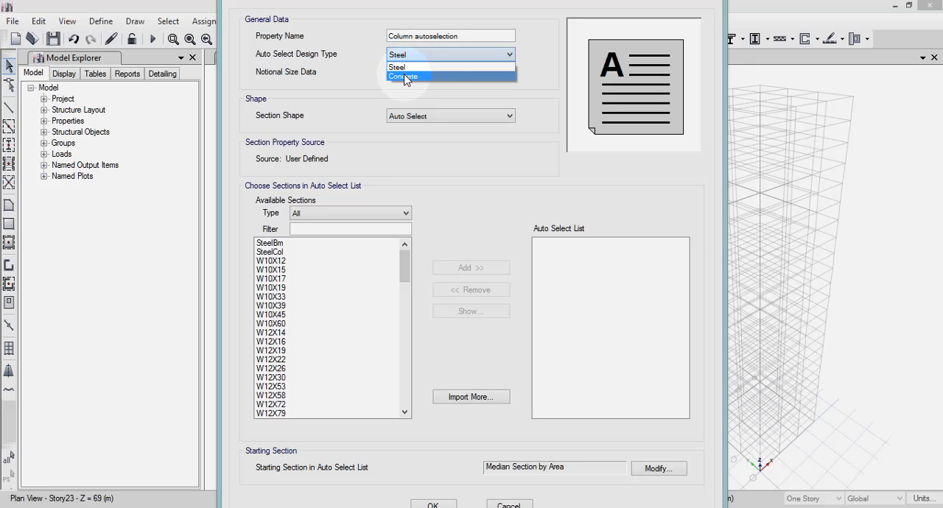
pyautogui.click(405, 77)
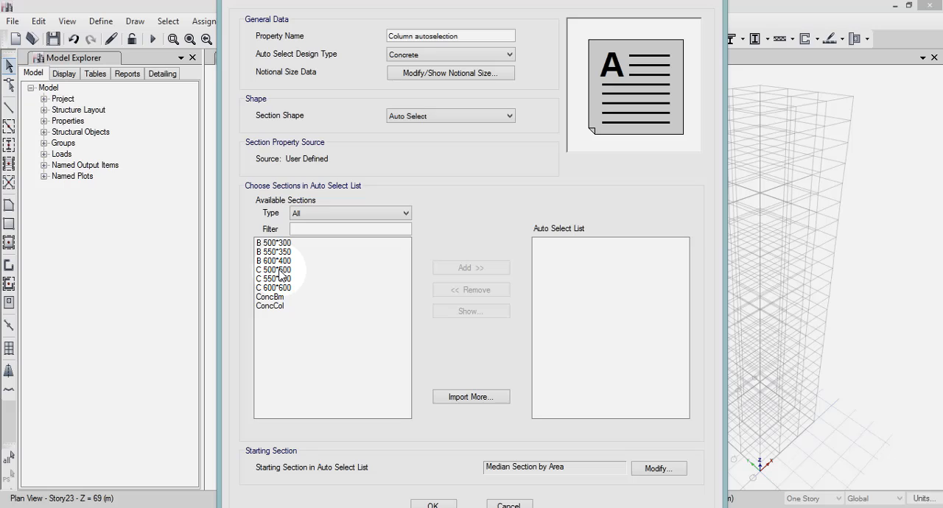
pyautogui.moveTo(280, 274); pyautogui.dragTo(283, 290)
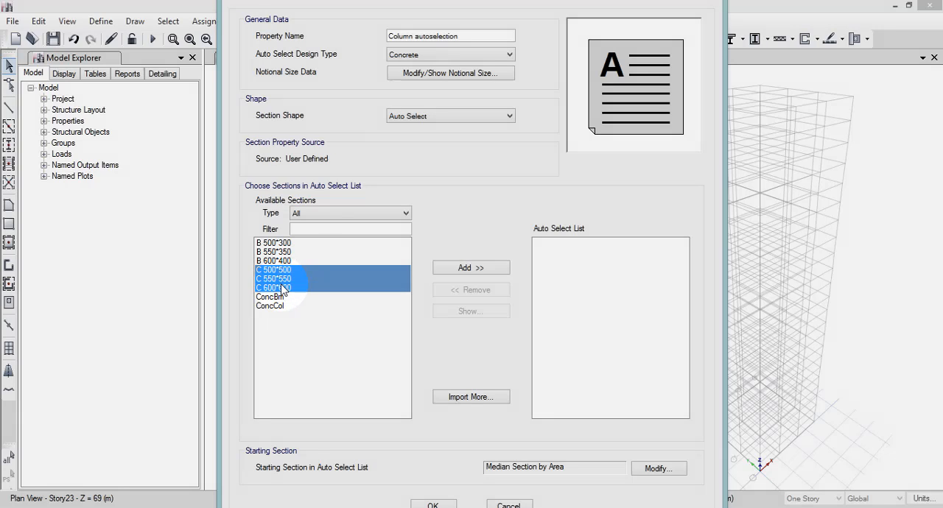
pyautogui.click(479, 272)
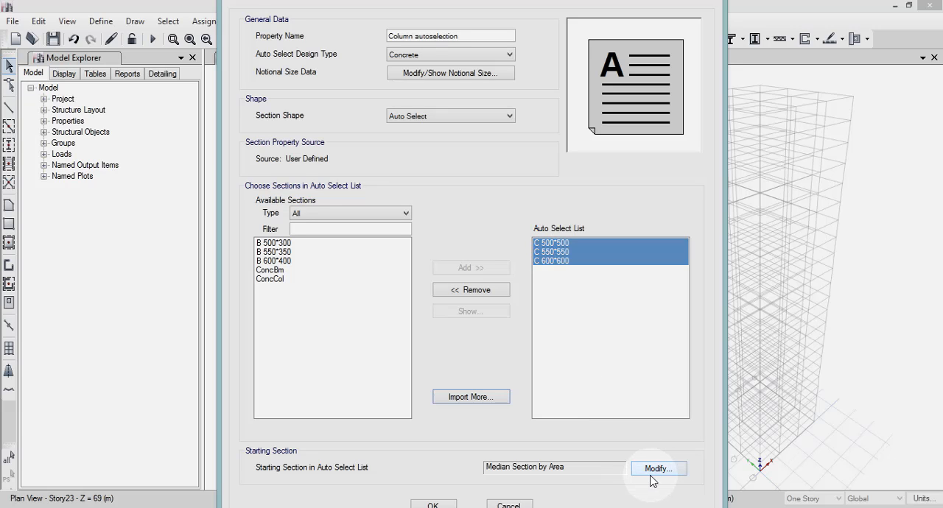
# Accept the Column autoselection list and create a new Auto Select List frame property named Beam autoselection.
pyautogui.click(434, 505)
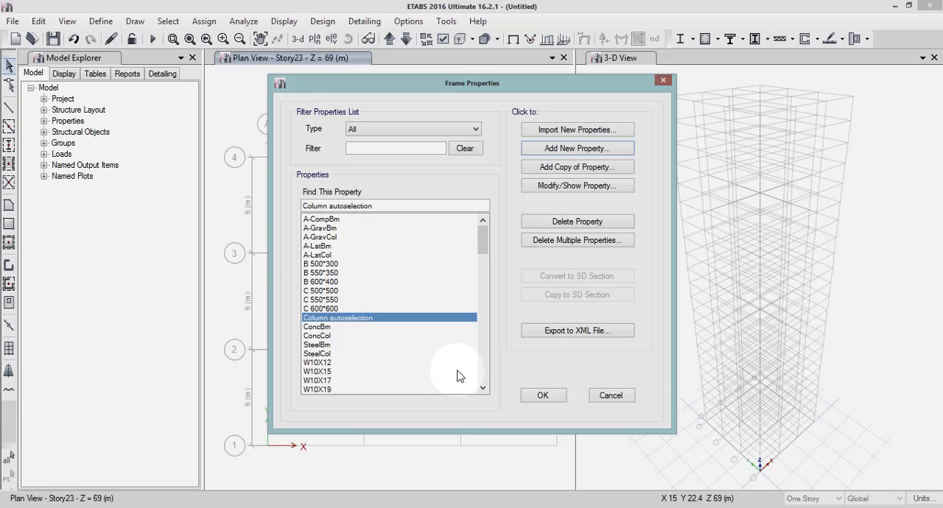
pyautogui.click(555, 150)
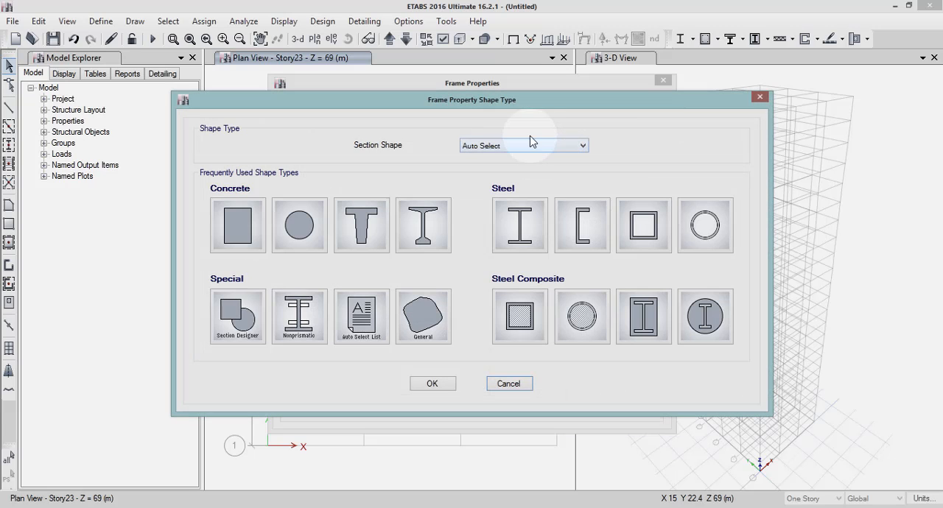
pyautogui.click(360, 331)
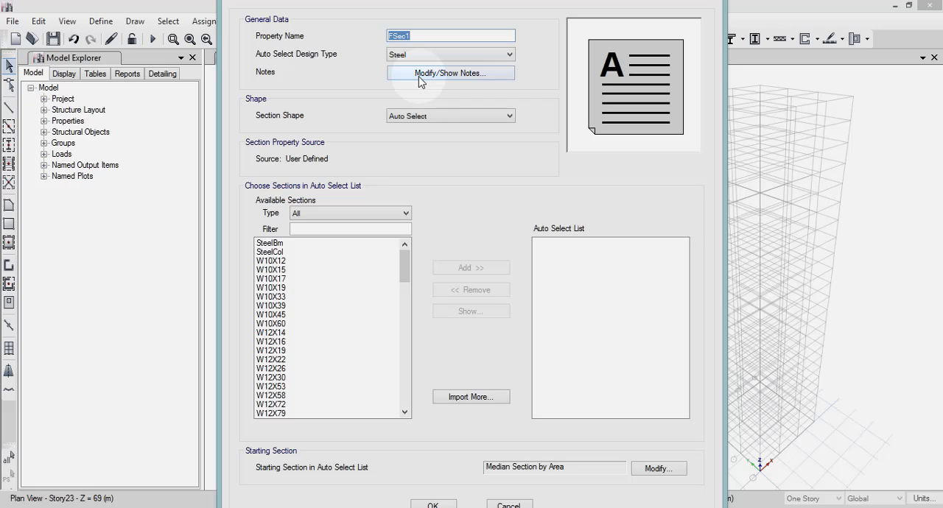
pyautogui.write('Beam autoselection')
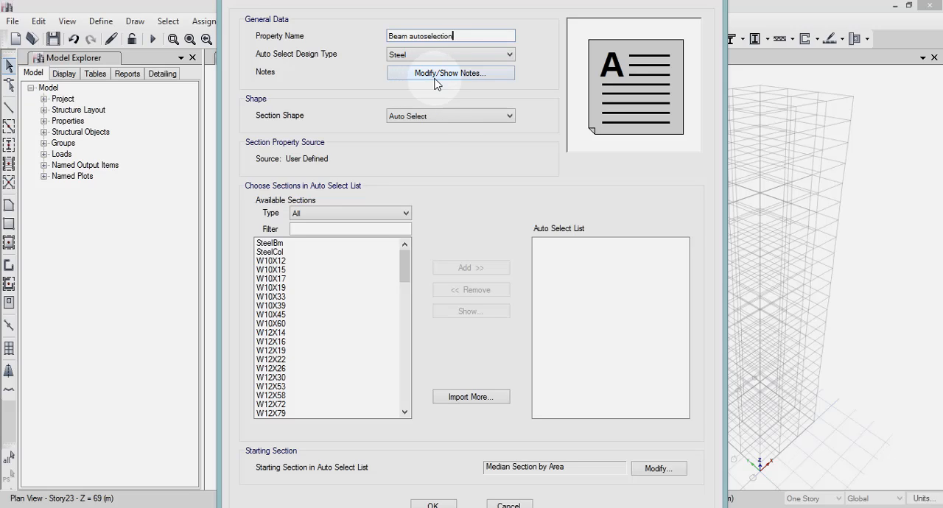
pyautogui.press('Tab')
# Set the auto select design type to Concrete, add B 500*300, B 550*350 and B 600*400 to the list, and accept the frame properties.
pyautogui.click(406, 56)
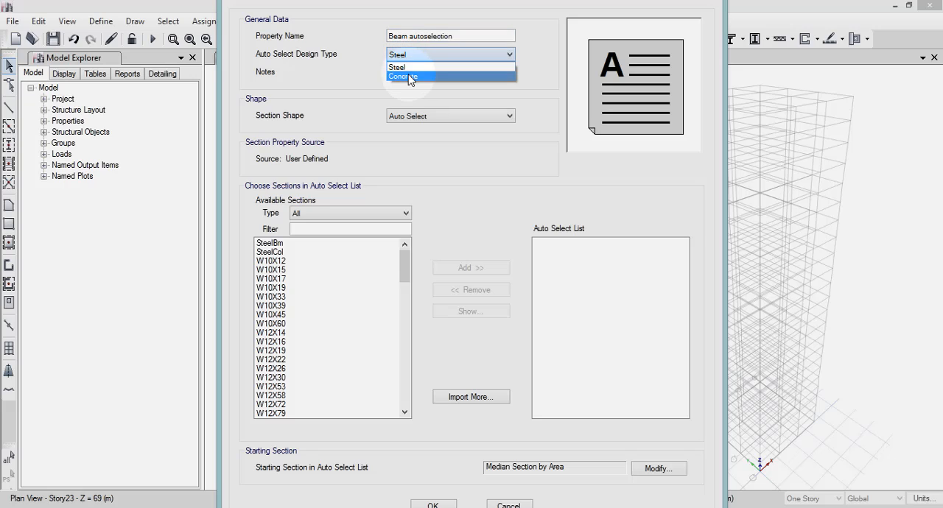
pyautogui.click(411, 74)
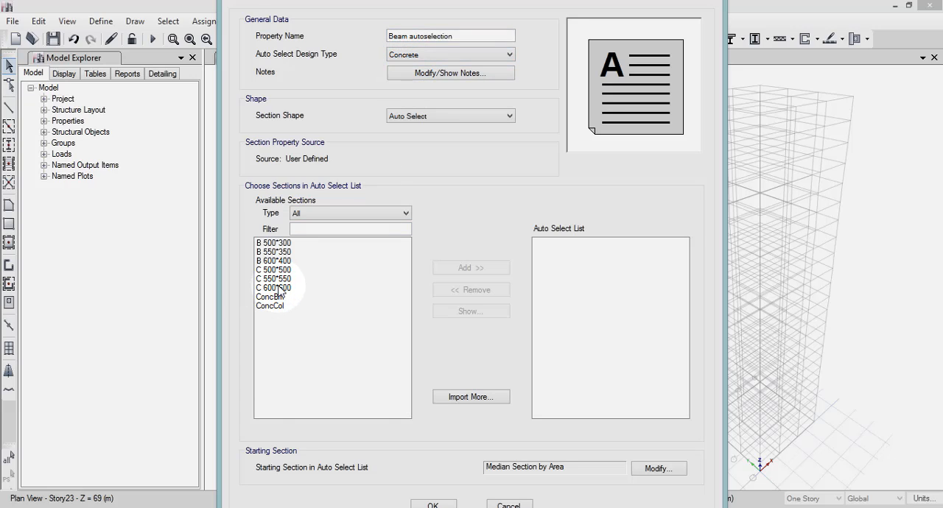
pyautogui.click(282, 243)
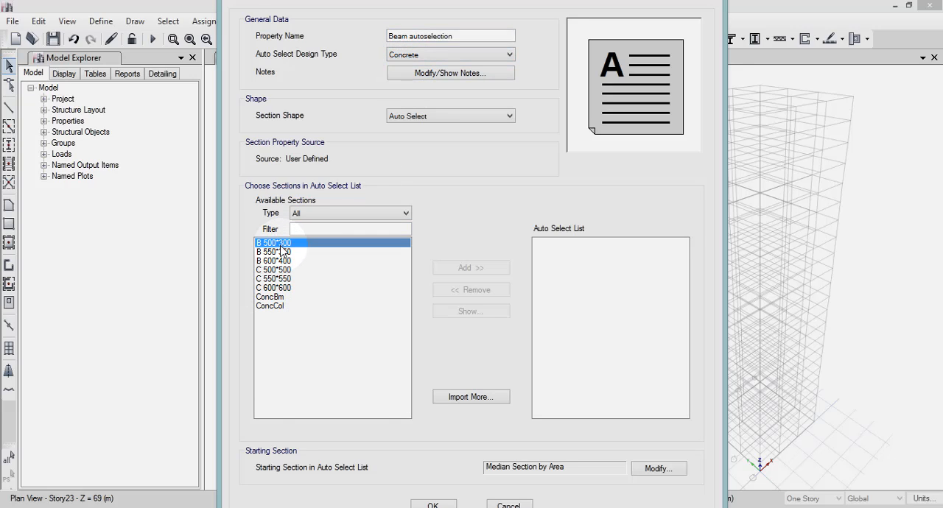
pyautogui.keyDown('shift'); pyautogui.click(284, 253); pyautogui.keyUp('shift')
pyautogui.keyDown('shift'); pyautogui.click(284, 261); pyautogui.keyUp('shift')
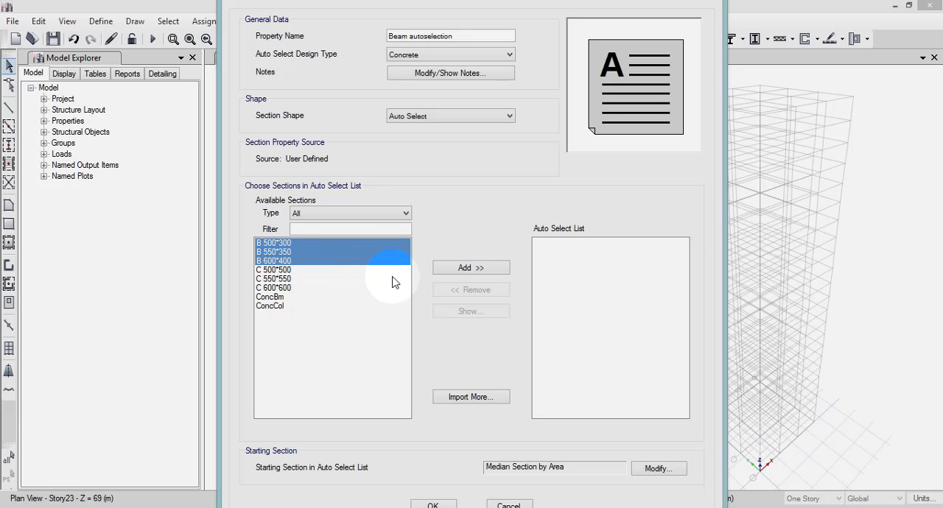
pyautogui.click(472, 269)
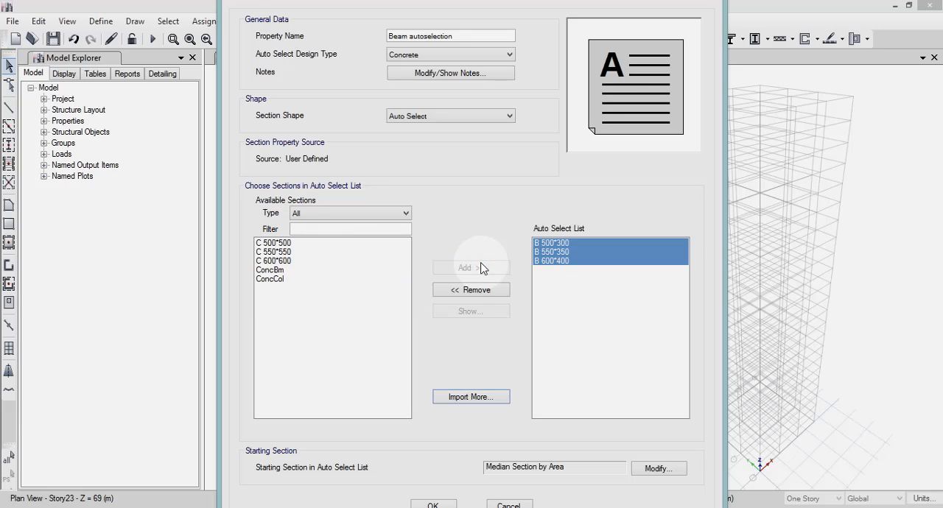
pyautogui.click(432, 505)
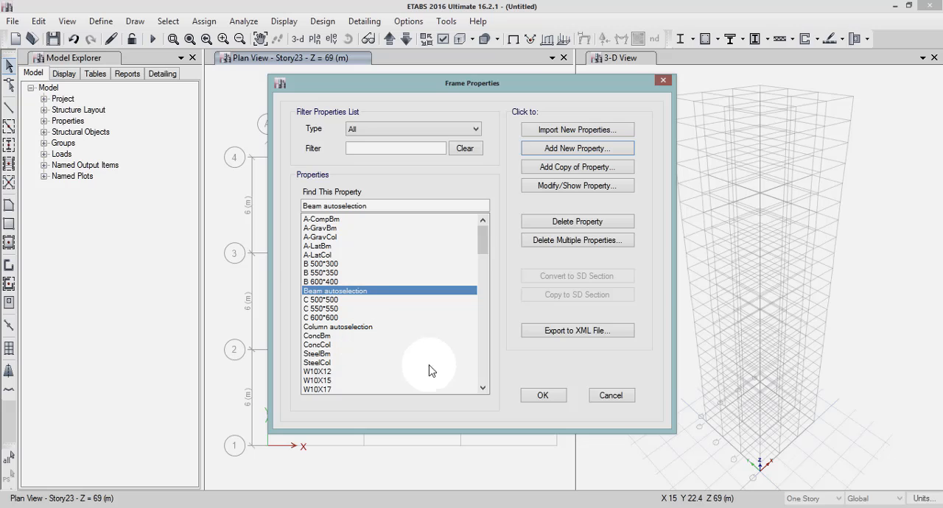
pyautogui.click(553, 398)
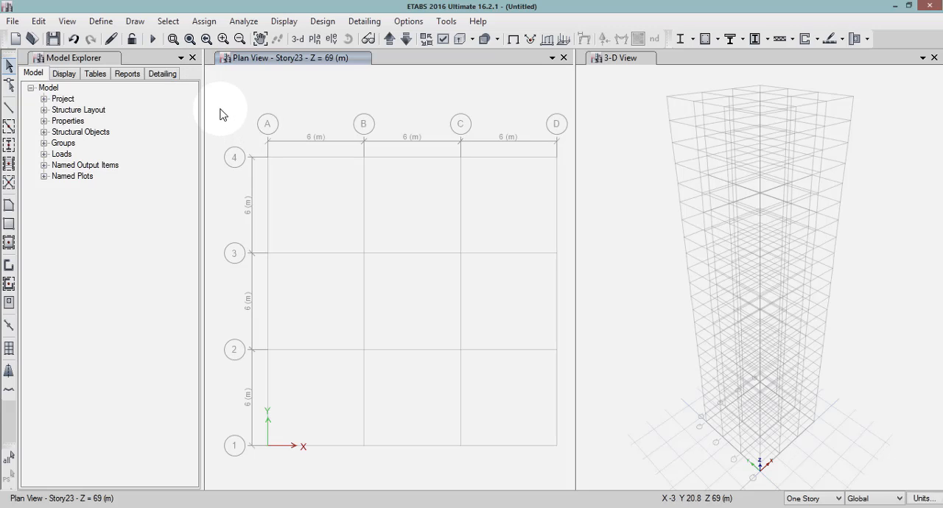
# Create a new slab section property named Slab 150.
pyautogui.click(104, 22)
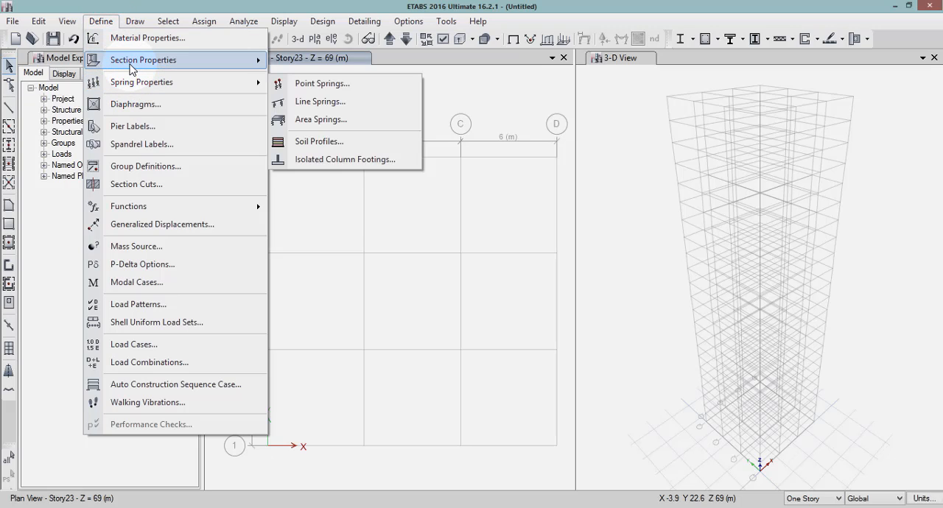
pyautogui.moveTo(130, 65)
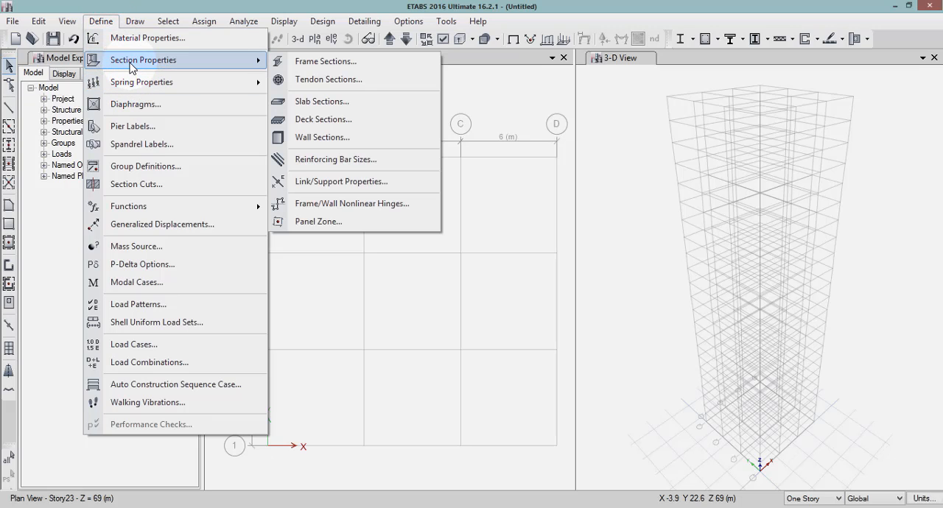
pyautogui.click(322, 101)
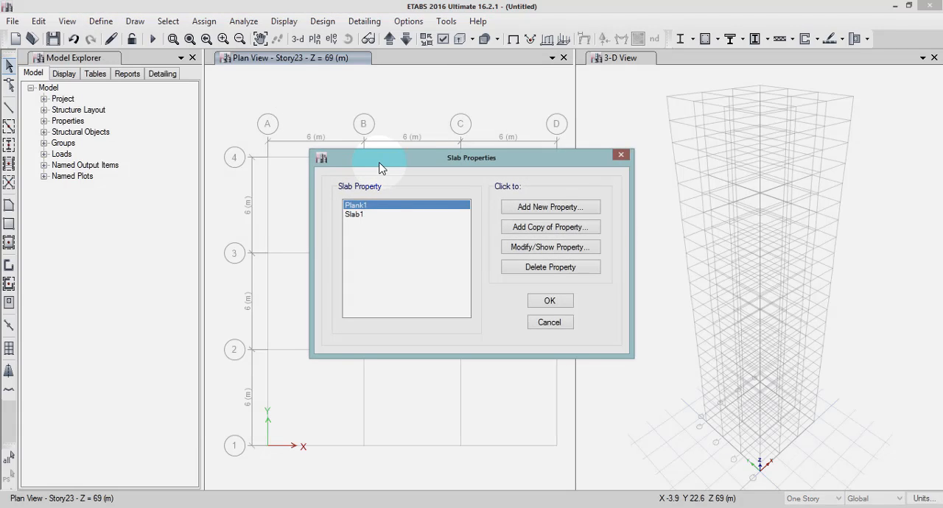
pyautogui.click(548, 207)
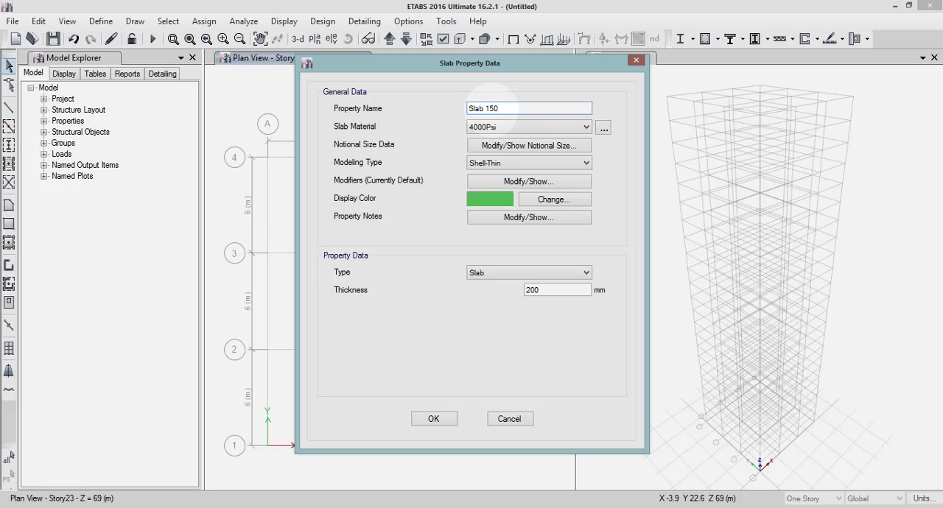
# Set the slab's material to M40 and its thickness to 150 mm, and accept the slab properties.
pyautogui.click(503, 128)
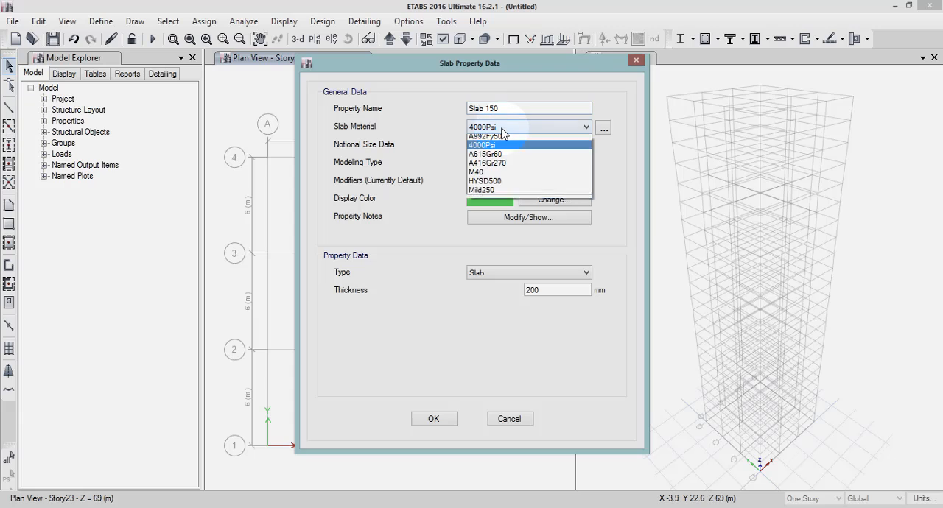
pyautogui.click(483, 175)
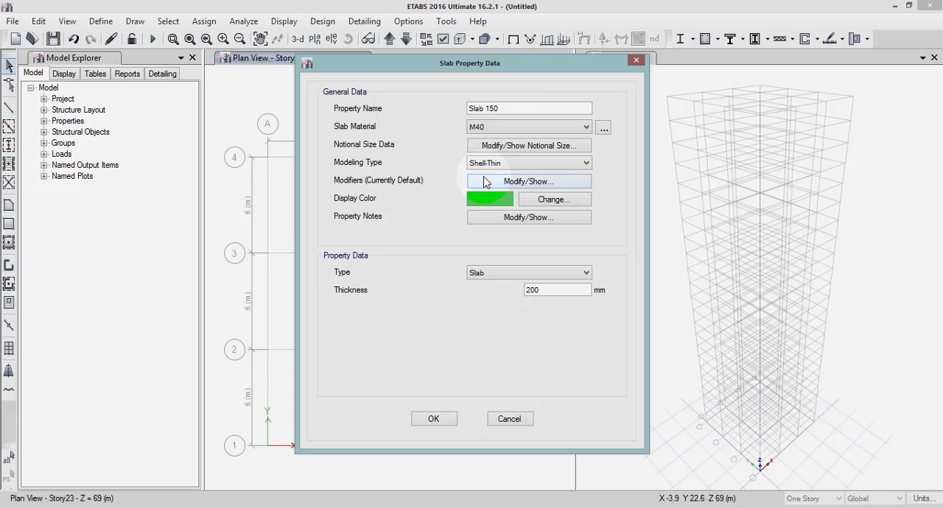
pyautogui.doubleClick(553, 290)
pyautogui.write('150')
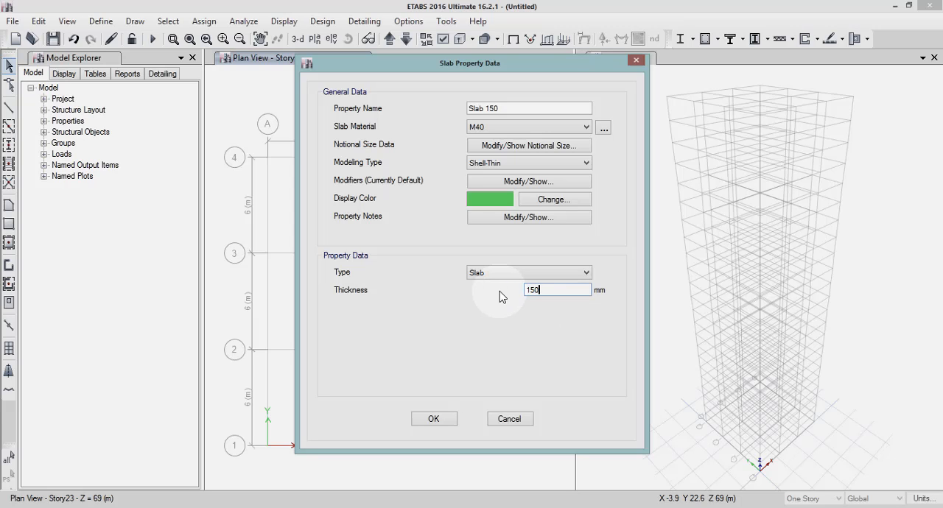
pyautogui.click(434, 419)
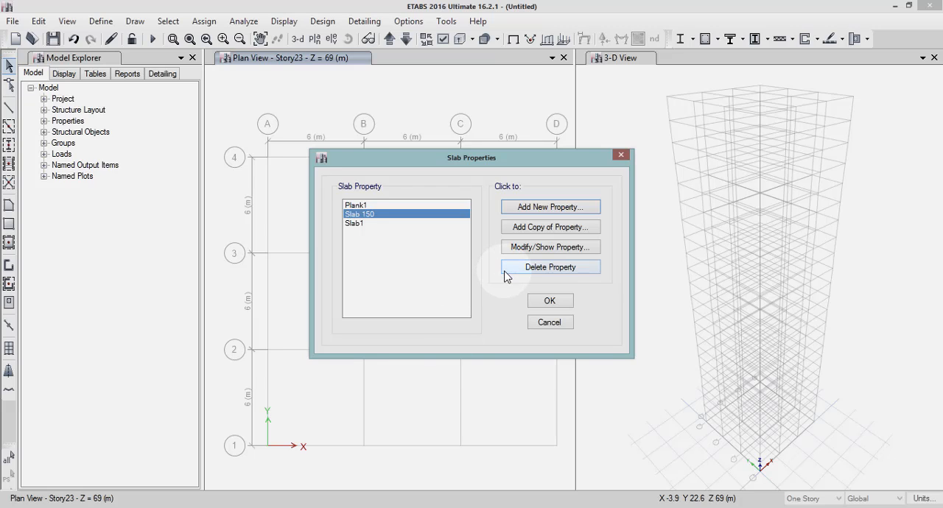
pyautogui.click(550, 301)
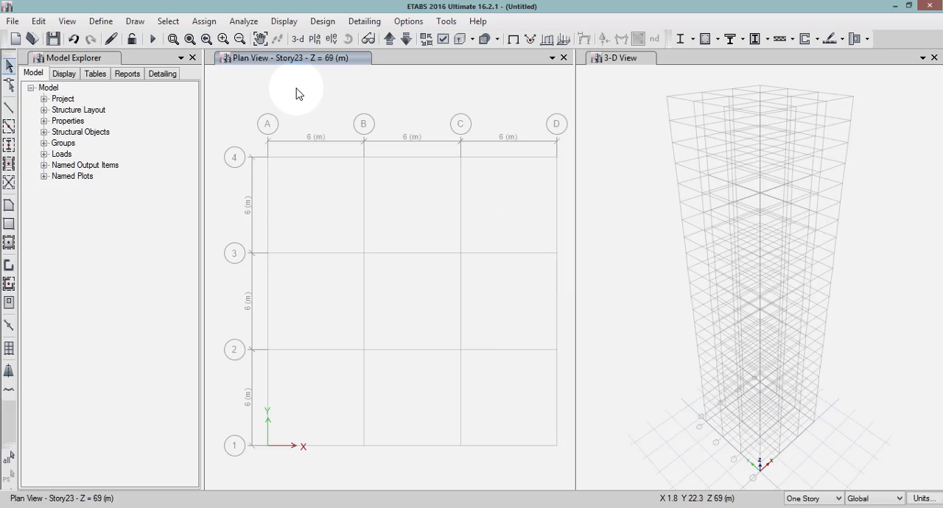
# Switch the plan view to Story1 and set the story scope to Similar Stories.
pyautogui.click(389, 40)
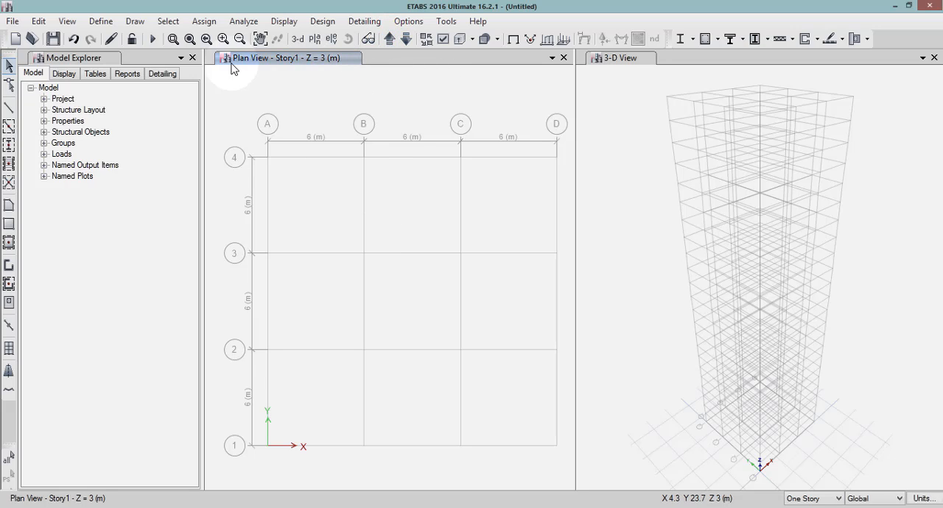
pyautogui.click(836, 499)
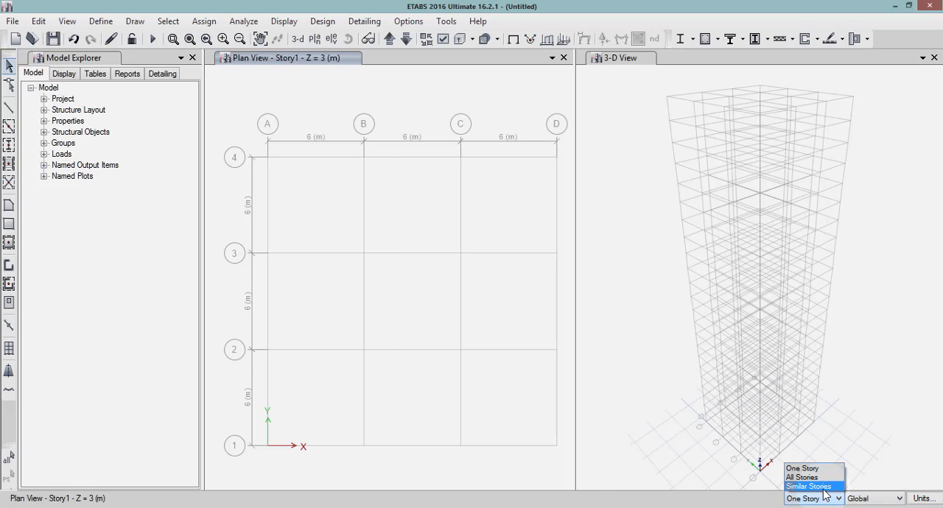
pyautogui.click(808, 486)
pyautogui.click(521, 357)
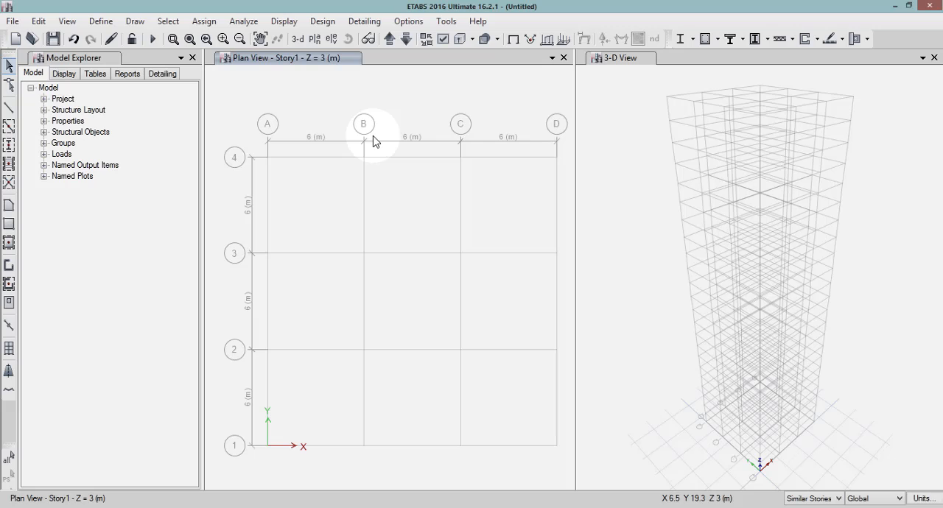
# Start Quick Draw Columns and choose Column autoselection as the section property for the columns.
pyautogui.click(133, 22)
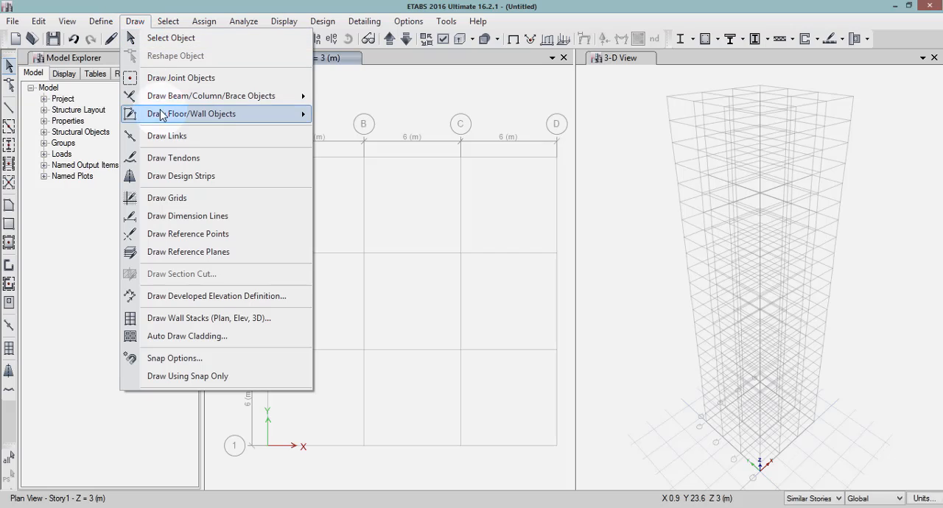
pyautogui.moveTo(167, 101)
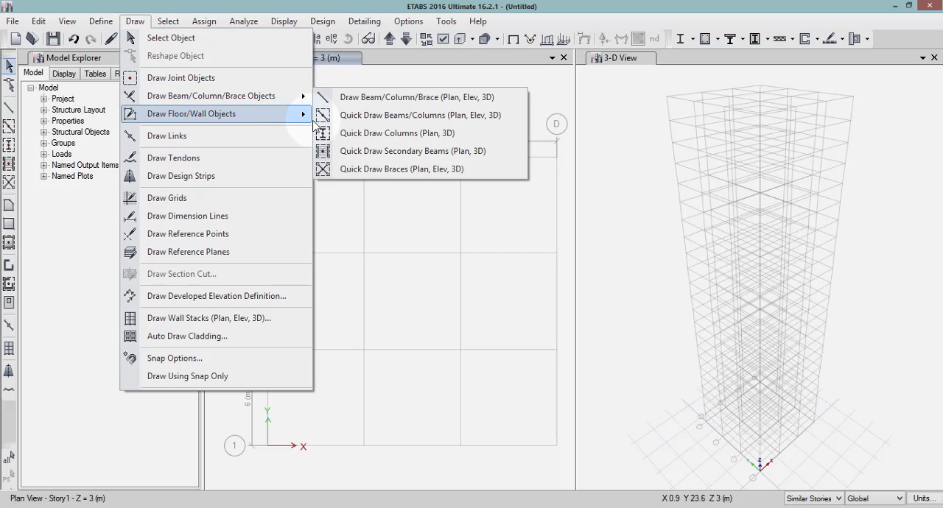
pyautogui.click(369, 133)
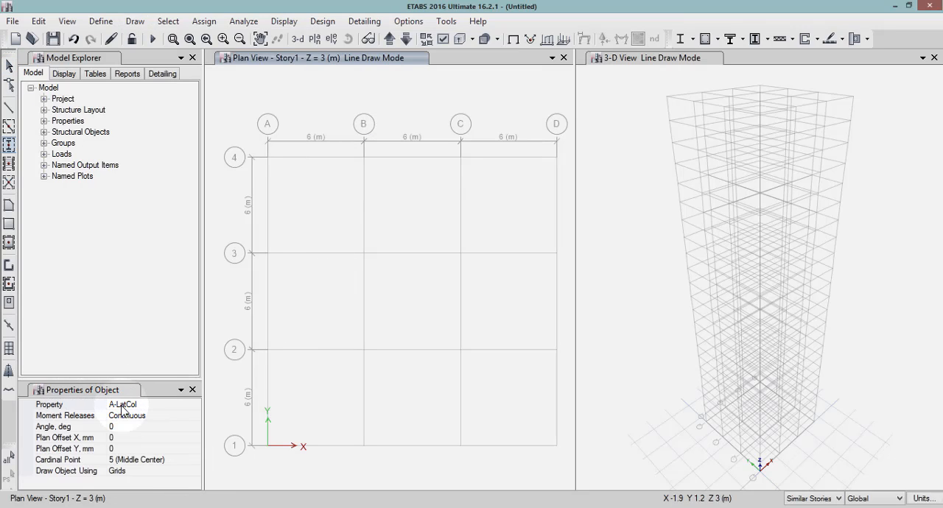
pyautogui.click(147, 405)
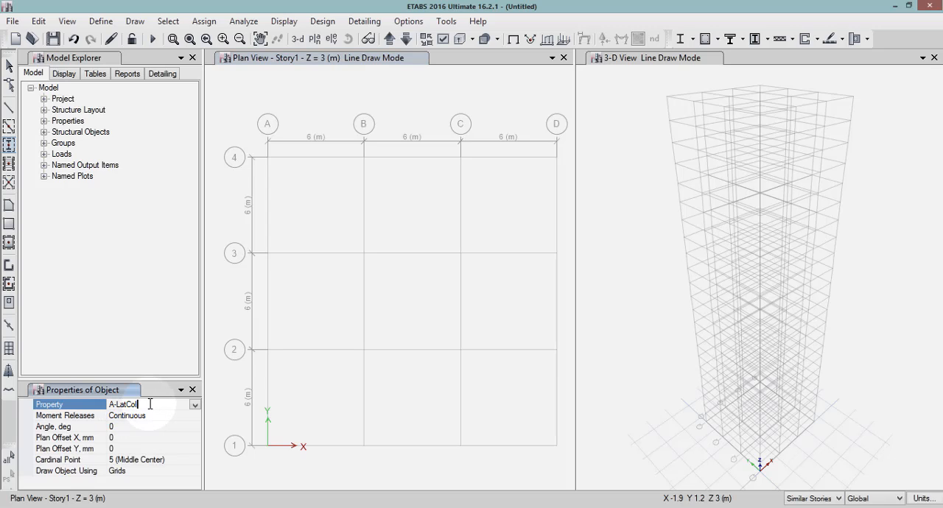
pyautogui.click(195, 405)
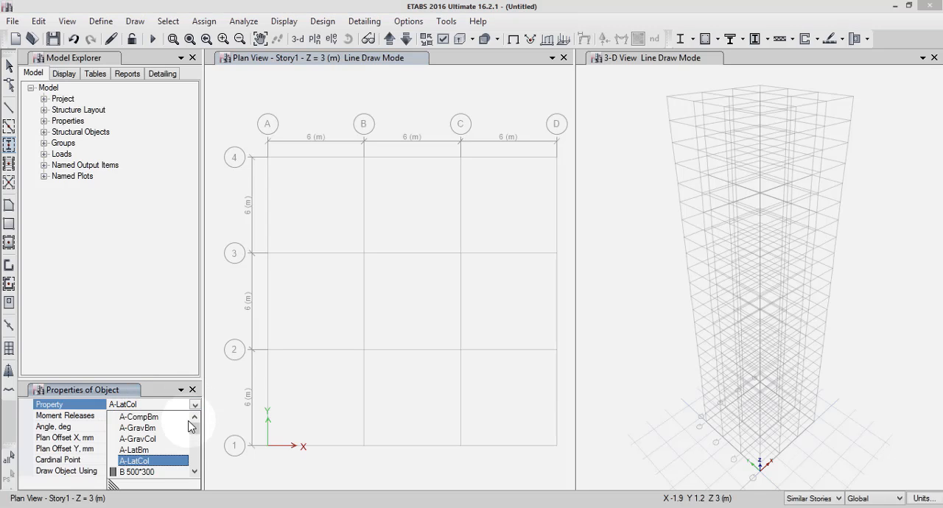
pyautogui.moveTo(197, 427); pyautogui.dragTo(196, 436)
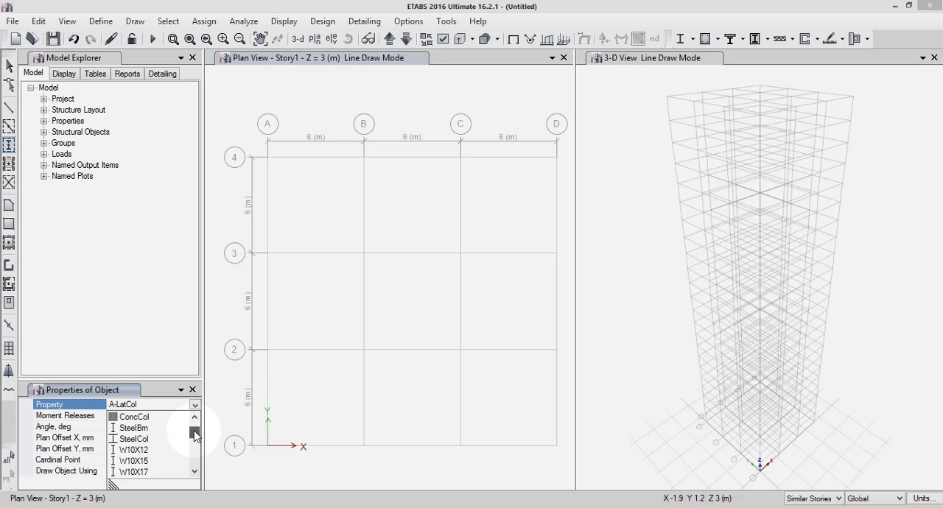
pyautogui.click(194, 471)
pyautogui.click(194, 472)
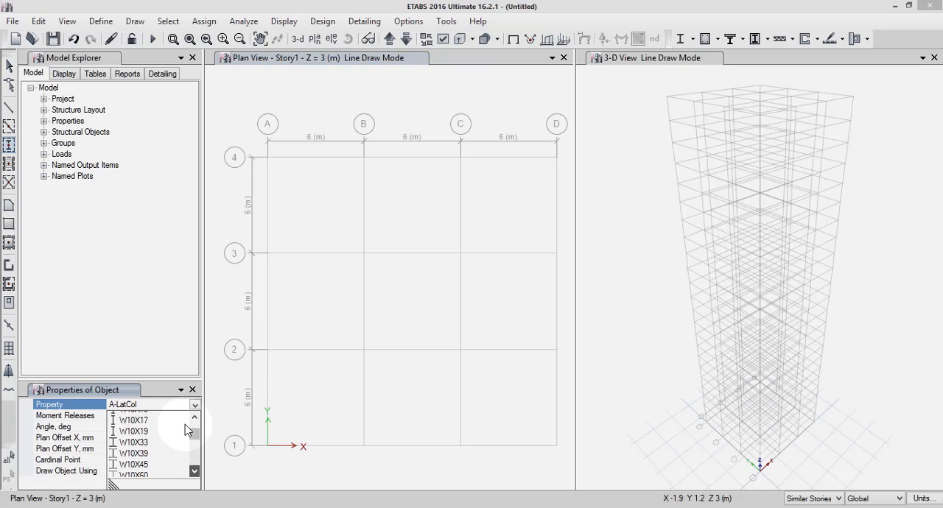
pyautogui.click(193, 418)
pyautogui.click(193, 417)
pyautogui.click(193, 417)
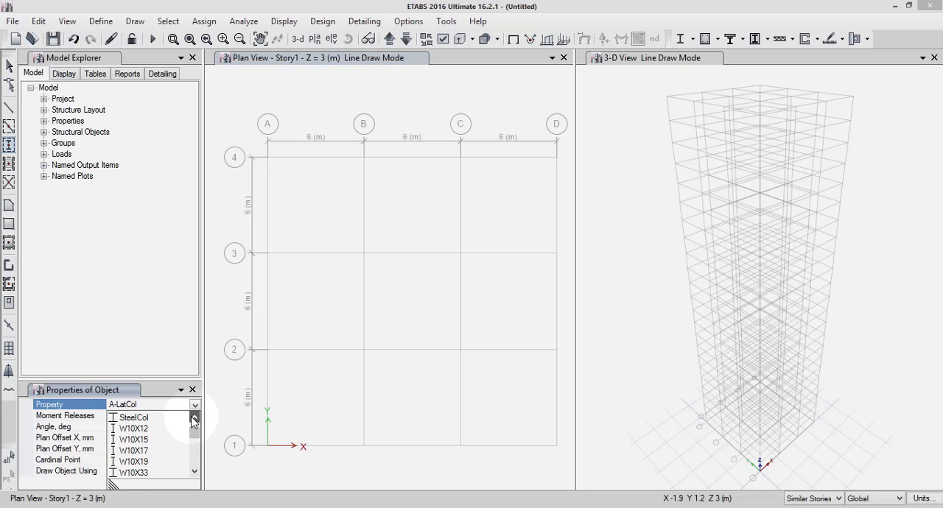
pyautogui.click(194, 418)
pyautogui.click(194, 419)
pyautogui.click(194, 419)
pyautogui.click(194, 418)
pyautogui.click(193, 418)
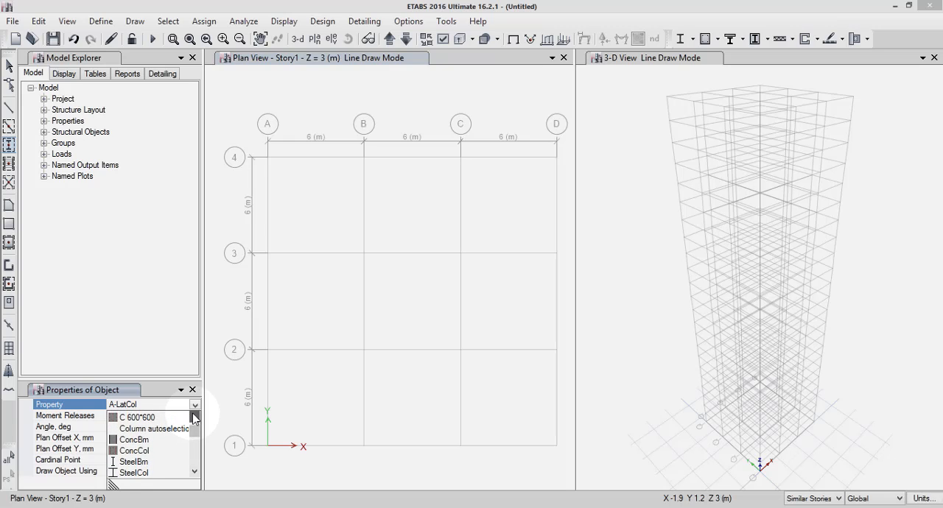
pyautogui.click(194, 419)
pyautogui.click(194, 418)
pyautogui.click(194, 418)
pyautogui.click(194, 419)
pyautogui.click(194, 419)
pyautogui.click(194, 418)
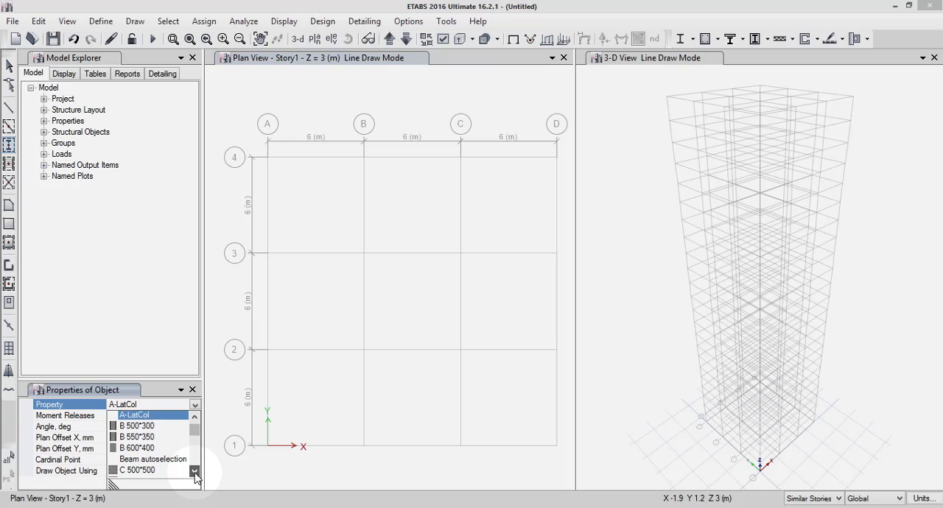
pyautogui.click(194, 470)
pyautogui.click(194, 471)
pyautogui.click(195, 470)
pyautogui.click(195, 471)
pyautogui.click(194, 470)
pyautogui.click(195, 471)
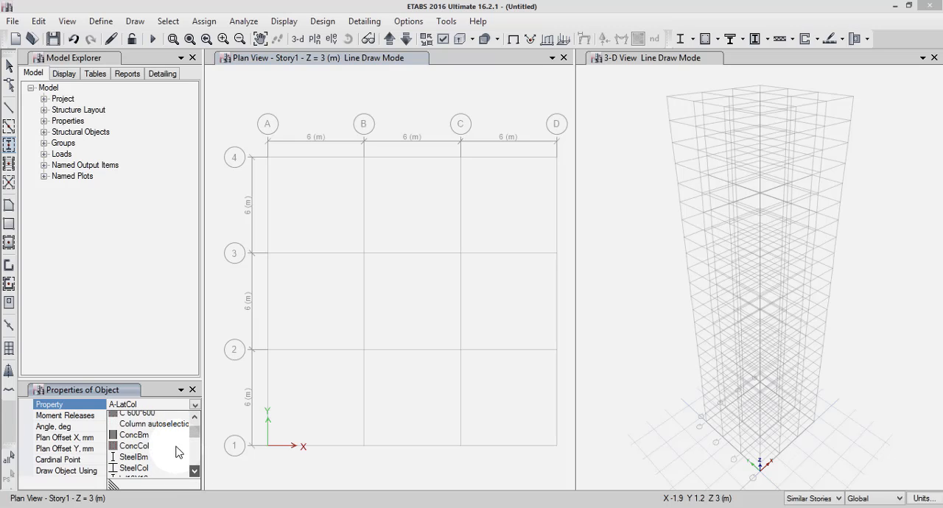
pyautogui.click(173, 426)
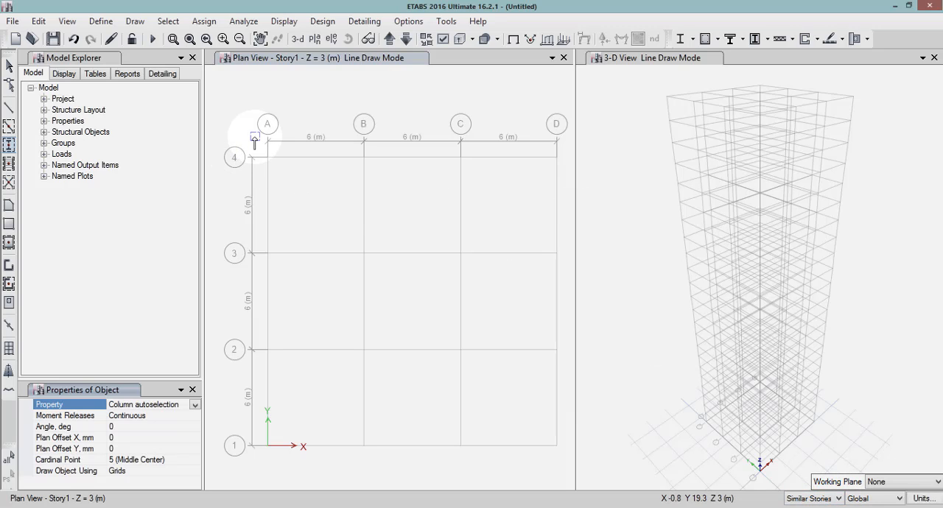
# Place columns at every grid intersection from A to D and 1 to 4 on the Story1 plan.
pyautogui.moveTo(251, 137)
pyautogui.mouseDown()
pyautogui.moveTo(284, 147)
pyautogui.moveTo(448, 263)
pyautogui.moveTo(502, 351)
pyautogui.moveTo(538, 443)
pyautogui.moveTo(569, 465)
pyautogui.mouseUp()
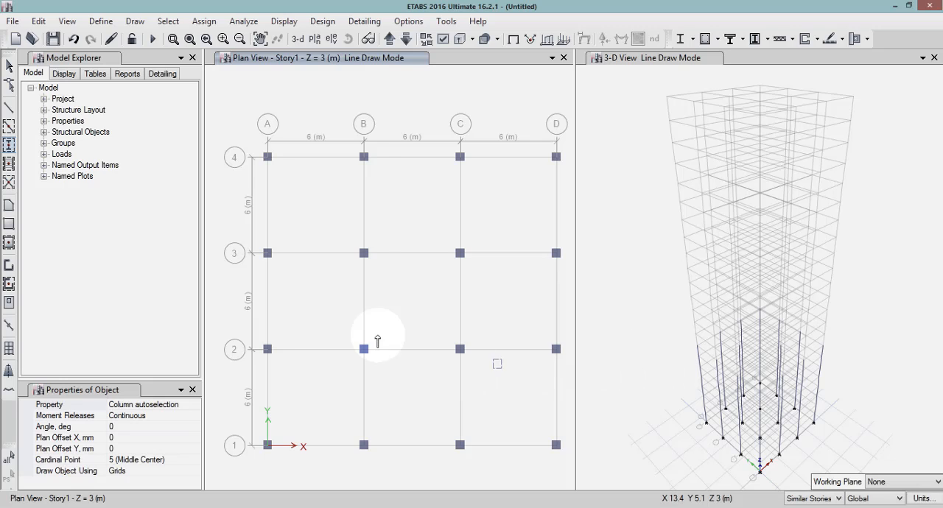
# Quick-draw beams with the Beam autoselection property along all grid lines on the Story1 plan.
pyautogui.click(9, 127)
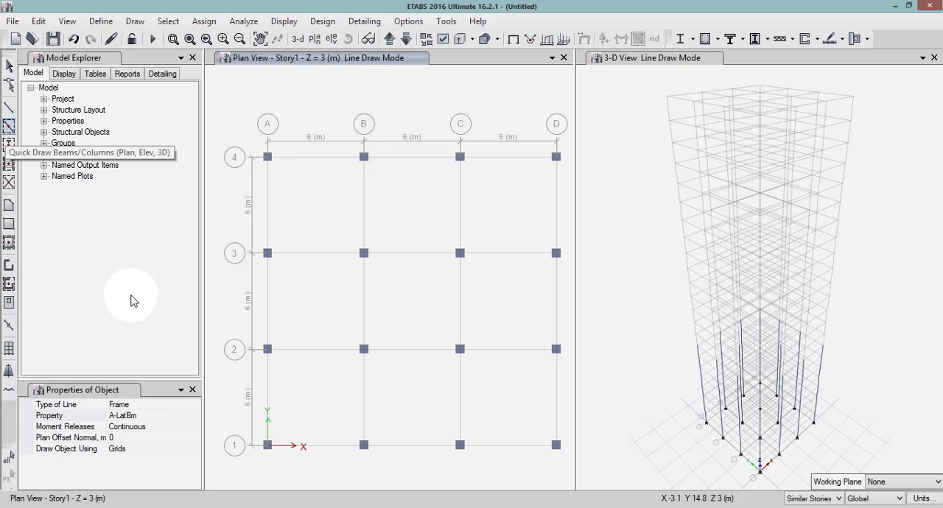
pyautogui.click(143, 417)
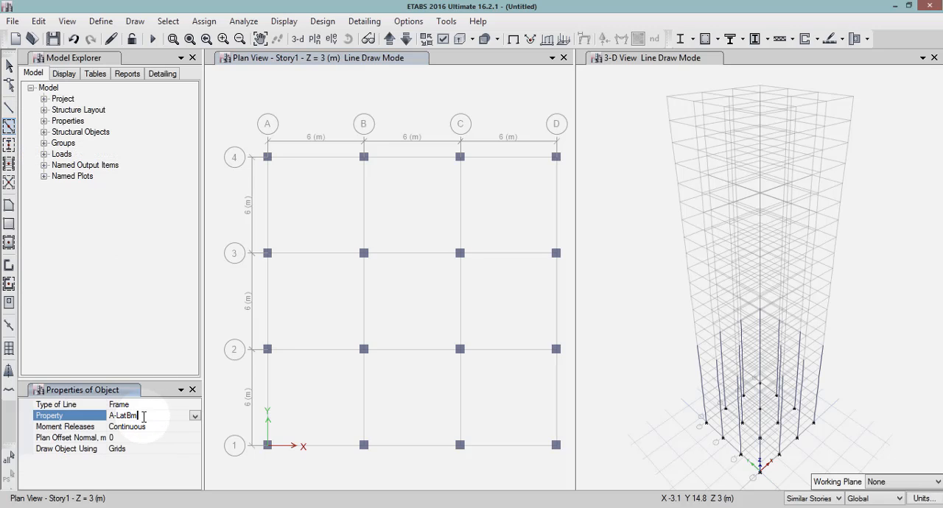
pyautogui.click(194, 418)
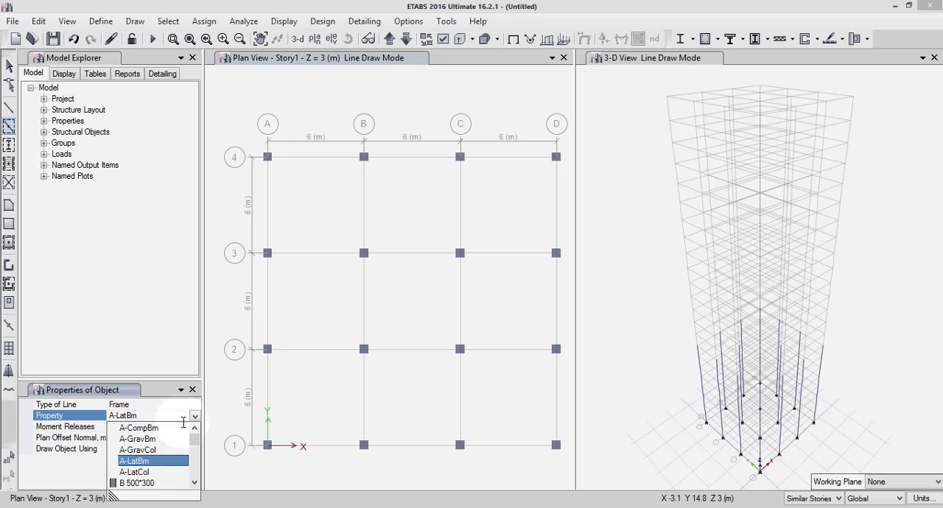
pyautogui.click(195, 482)
pyautogui.click(195, 482)
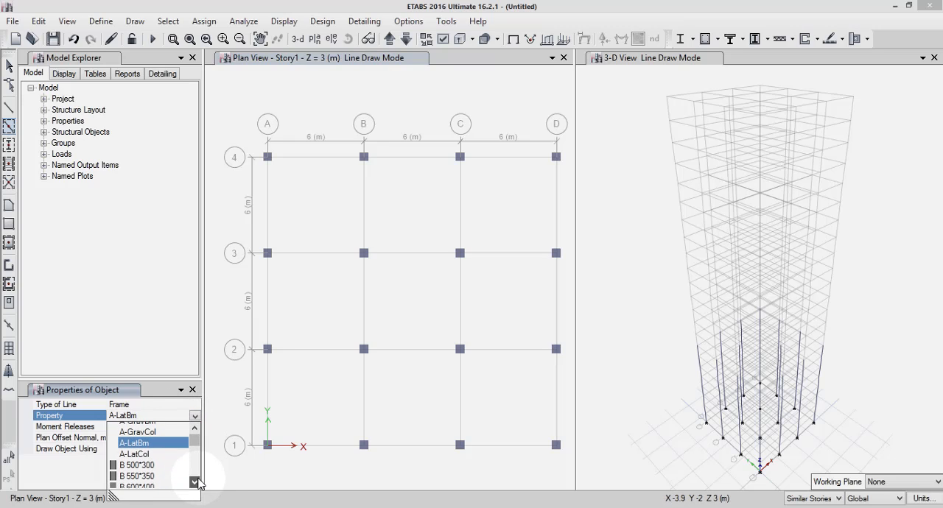
pyautogui.click(195, 482)
pyautogui.click(196, 483)
pyautogui.scroll(-2, 179, 441)
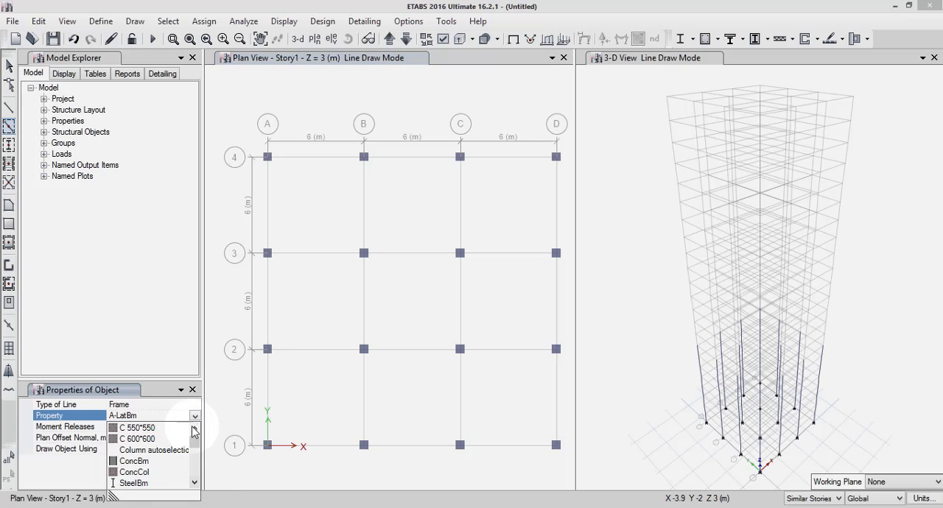
pyautogui.click(195, 427)
pyautogui.click(195, 428)
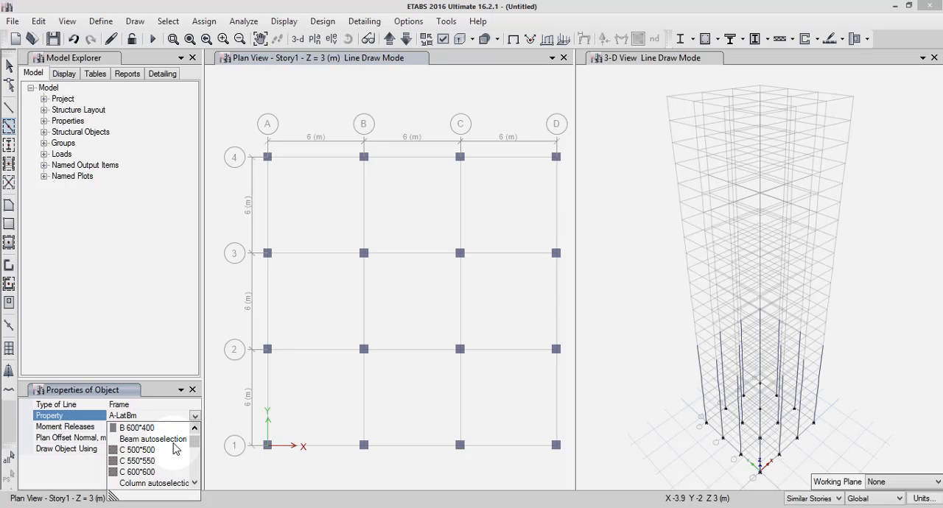
pyautogui.click(174, 440)
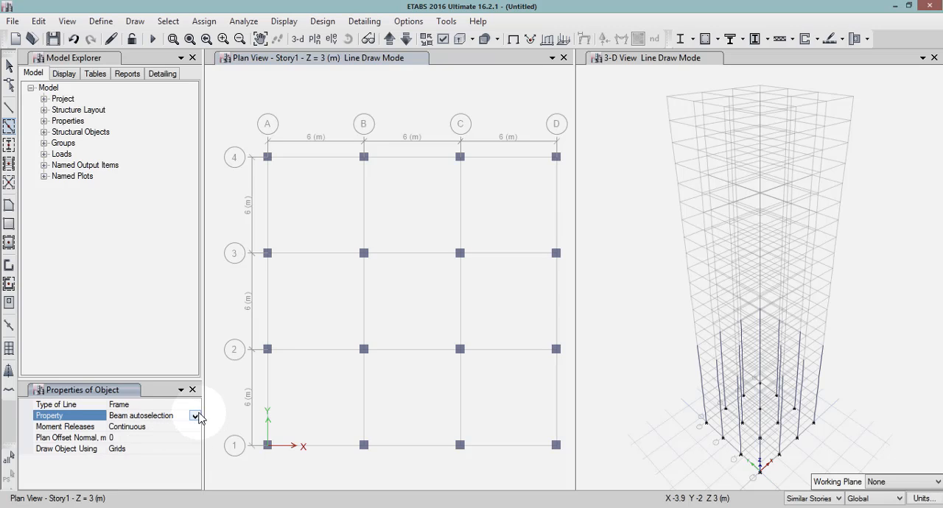
pyautogui.moveTo(253, 137)
pyautogui.mouseDown()
pyautogui.moveTo(486, 356)
pyautogui.moveTo(551, 471)
pyautogui.moveTo(568, 477)
pyautogui.moveTo(566, 461)
pyautogui.mouseUp()
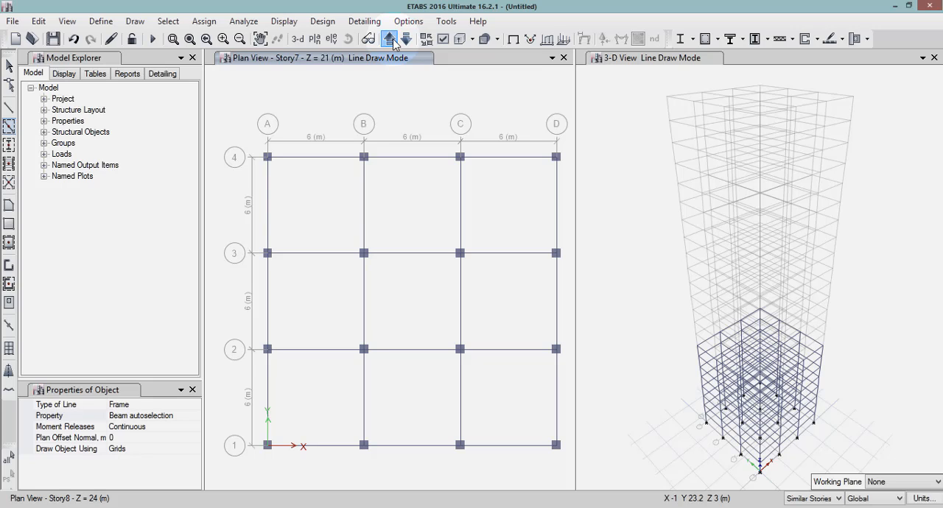
# On the Story9 plan, draw Column autoselection columns at all grid intersections except A4 and D1, keeping the Similar Stories scope.
pyautogui.click(390, 39)
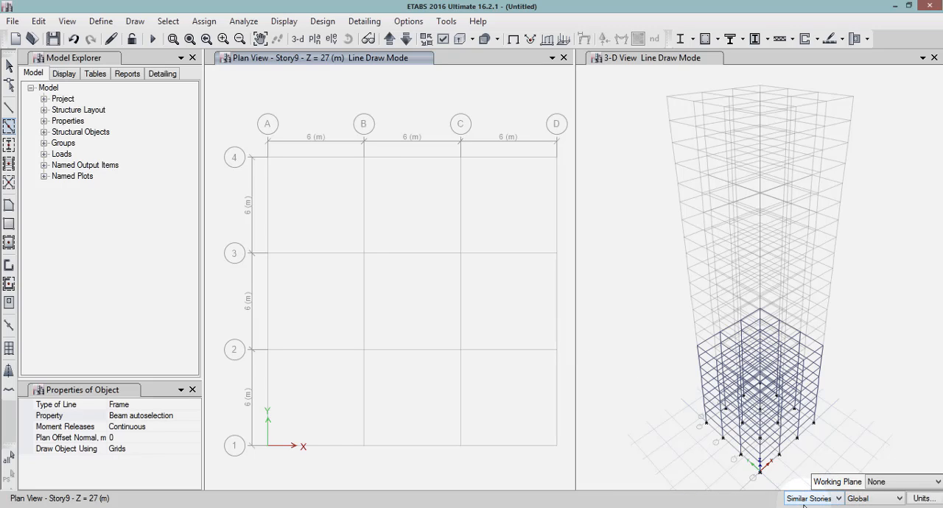
pyautogui.click(828, 501)
pyautogui.click(818, 492)
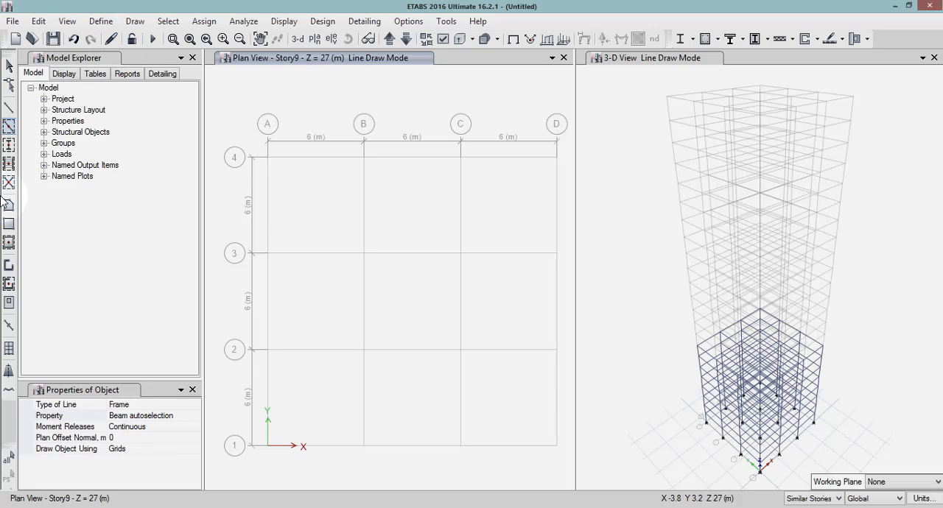
pyautogui.click(13, 150)
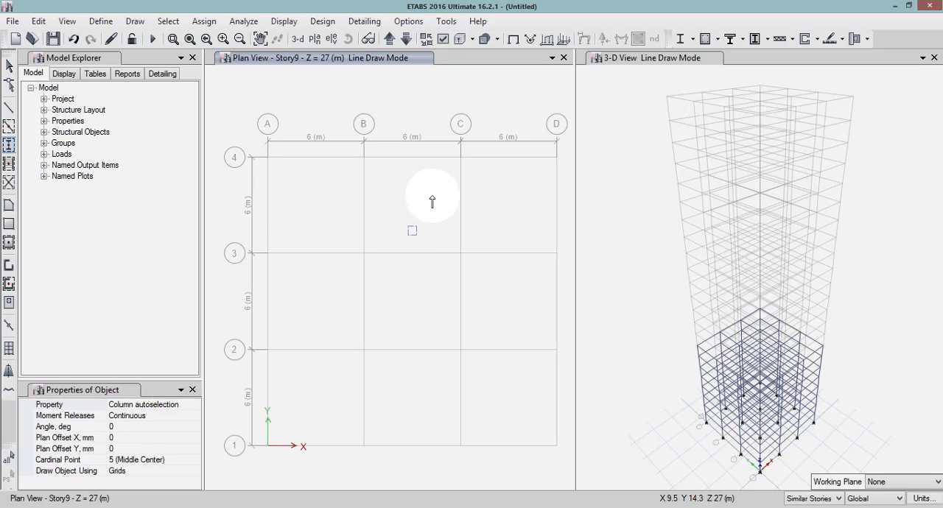
pyautogui.moveTo(343, 123); pyautogui.dragTo(565, 363)
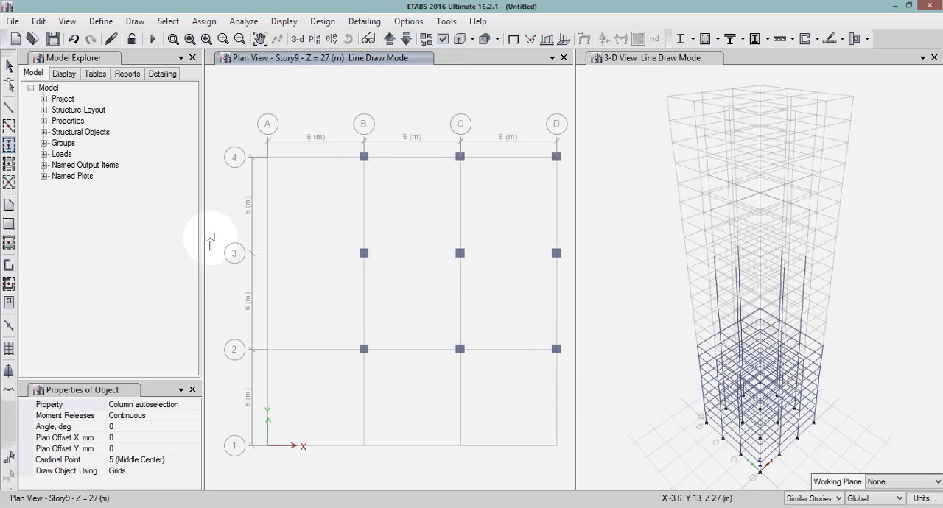
pyautogui.moveTo(231, 237); pyautogui.dragTo(476, 455)
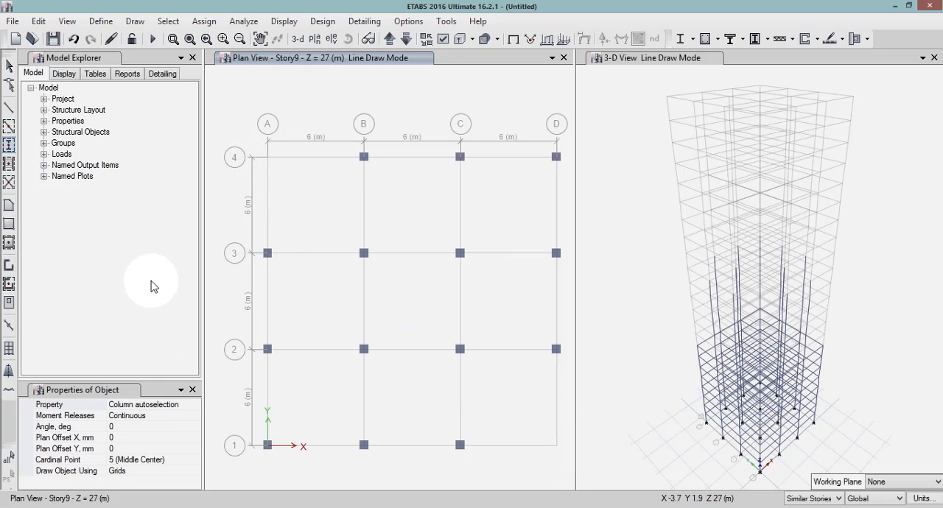
# Quick-draw Beam autoselection beams on Story9 between the columns, leaving out the edges meeting at corners A4 and D1.
pyautogui.click(10, 131)
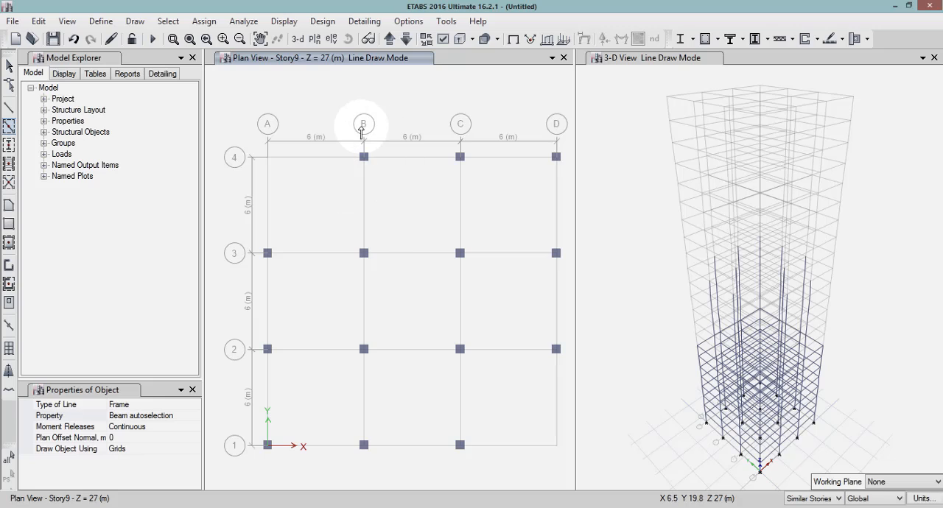
pyautogui.moveTo(344, 130)
pyautogui.mouseDown()
pyautogui.moveTo(430, 205)
pyautogui.moveTo(488, 305)
pyautogui.moveTo(567, 361)
pyautogui.mouseUp()
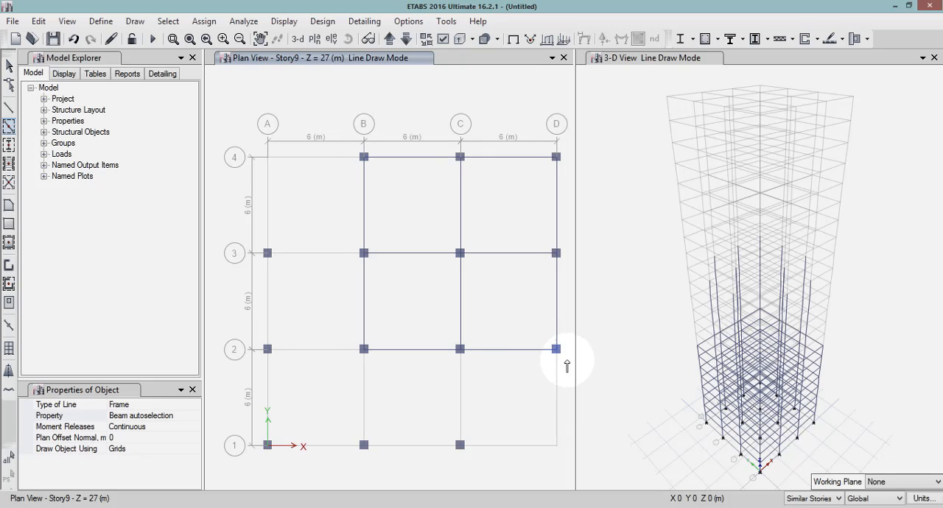
pyautogui.moveTo(218, 237); pyautogui.dragTo(476, 473)
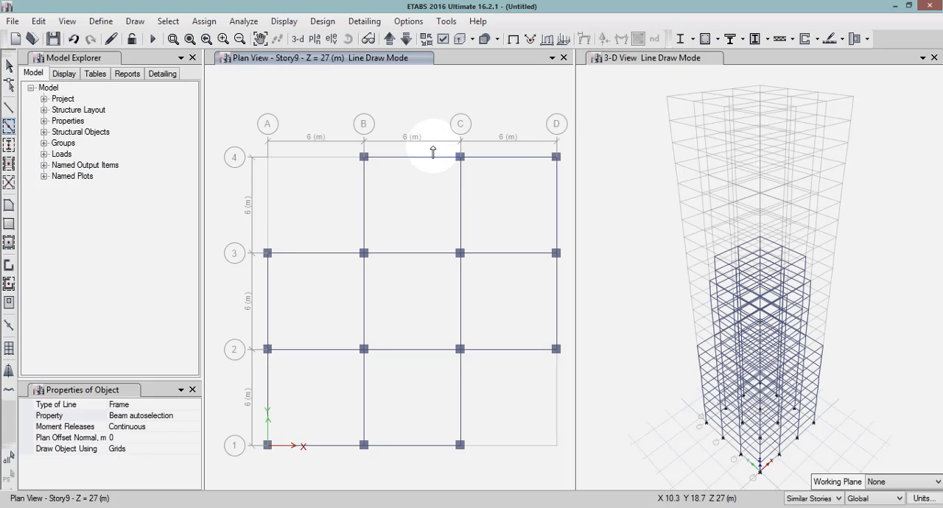
# On Story15, draw Column autoselection columns at all grid intersections except the four corners, and Beam autoselection beams along all grid lines.
pyautogui.click(389, 39)
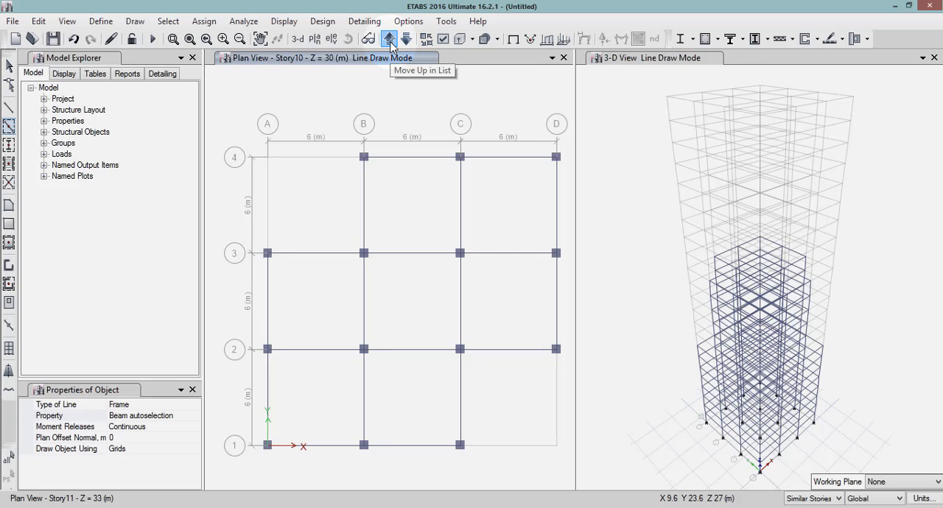
pyautogui.click(388, 39)
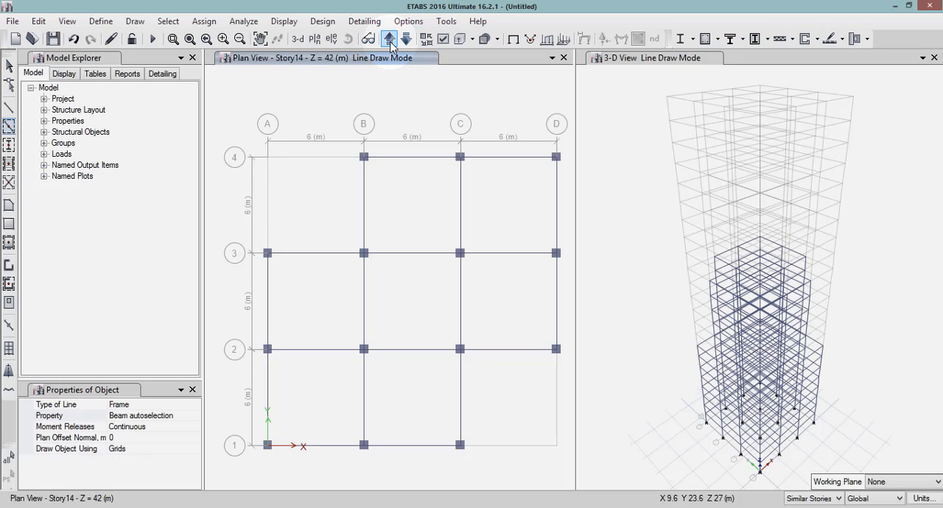
pyautogui.click(389, 39)
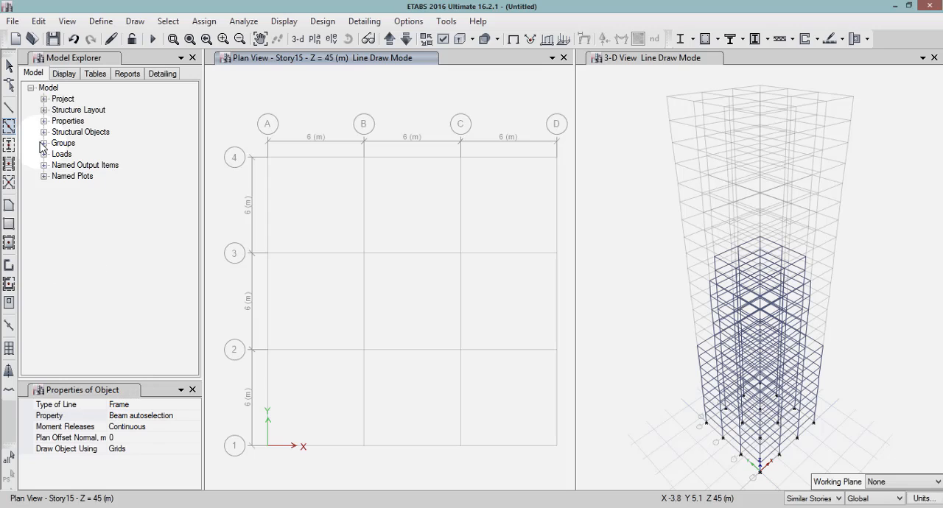
pyautogui.click(9, 145)
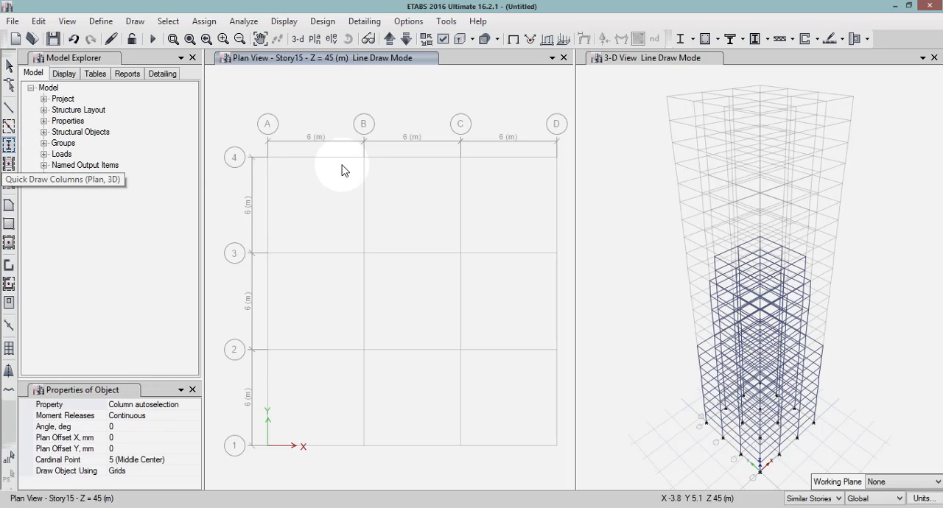
pyautogui.moveTo(354, 144)
pyautogui.mouseDown()
pyautogui.moveTo(442, 210)
pyautogui.moveTo(479, 291)
pyautogui.moveTo(469, 467)
pyautogui.mouseUp()
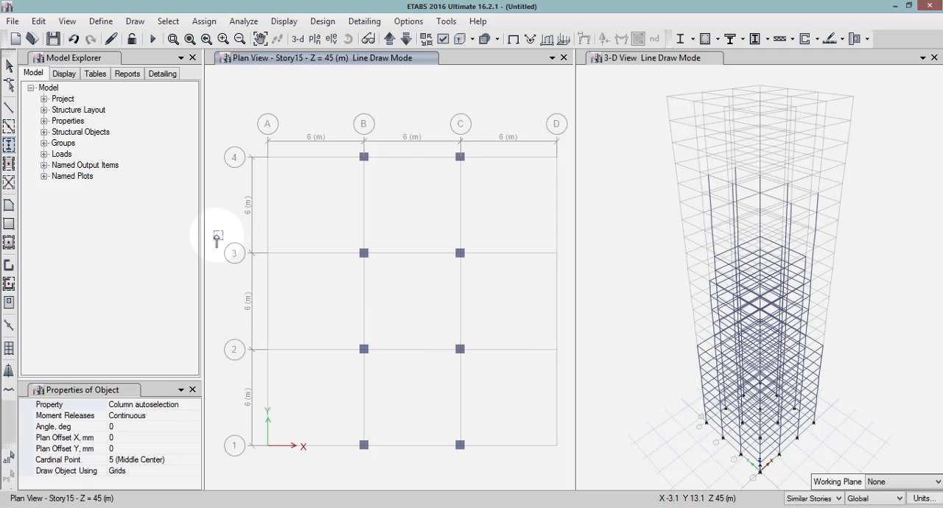
pyautogui.moveTo(217, 237); pyautogui.dragTo(568, 368)
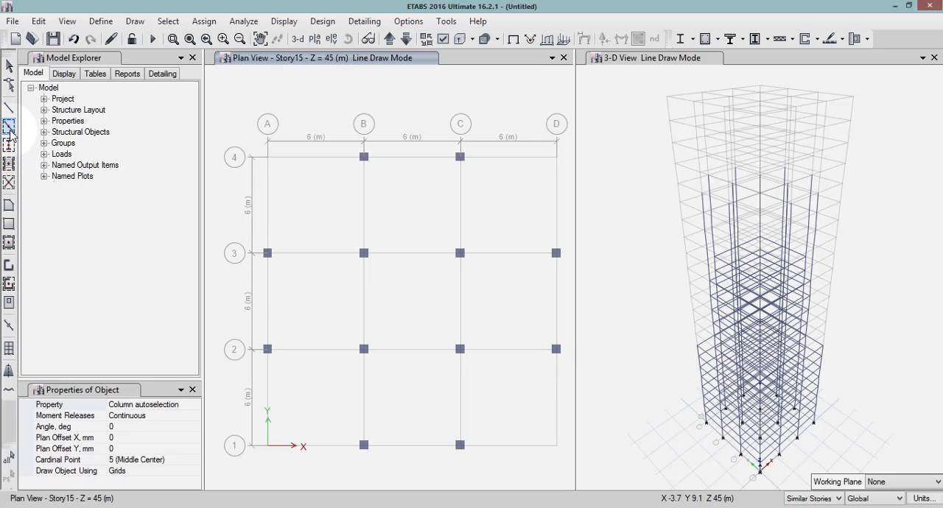
pyautogui.click(9, 127)
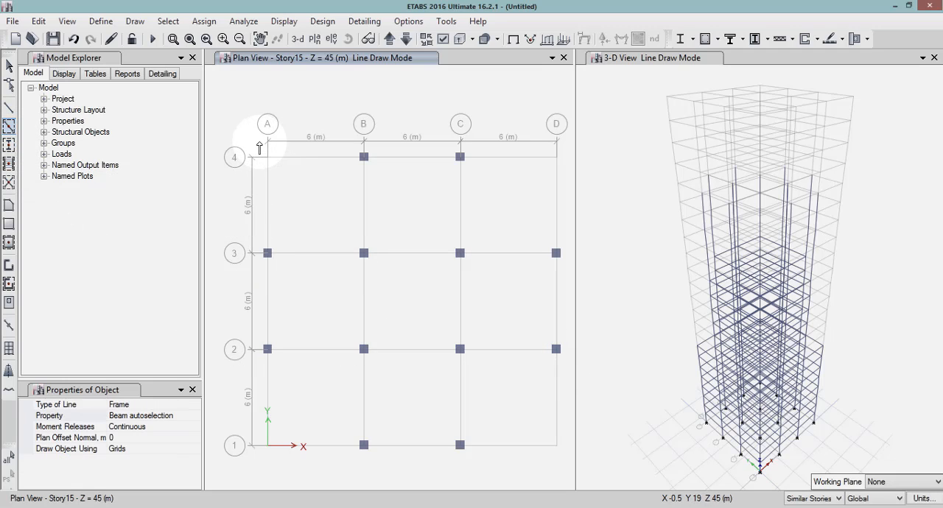
pyautogui.moveTo(249, 138)
pyautogui.mouseDown()
pyautogui.moveTo(339, 180)
pyautogui.moveTo(512, 339)
pyautogui.moveTo(558, 456)
pyautogui.mouseUp()
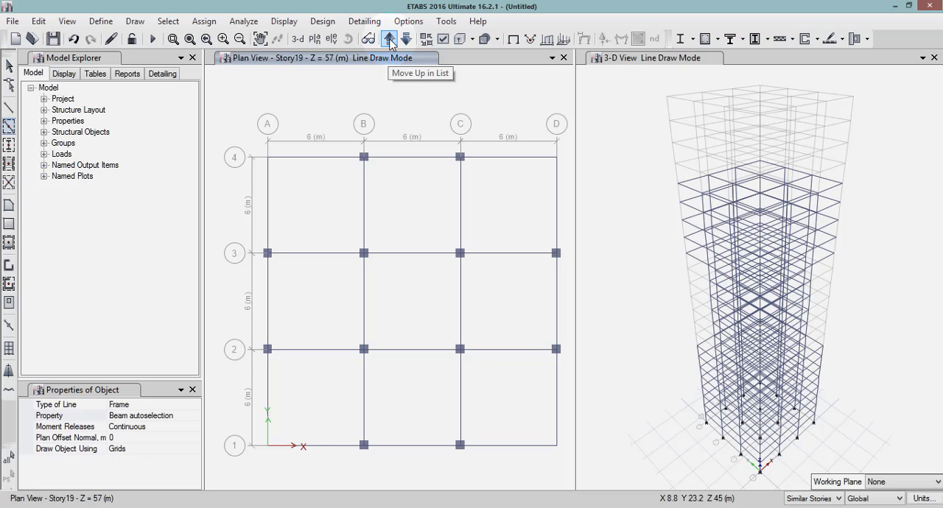
# On Story20, draw Column autoselection columns where grids B and C cross lines 1 to 3, and connect them with Beam autoselection beams.
pyautogui.click(389, 39)
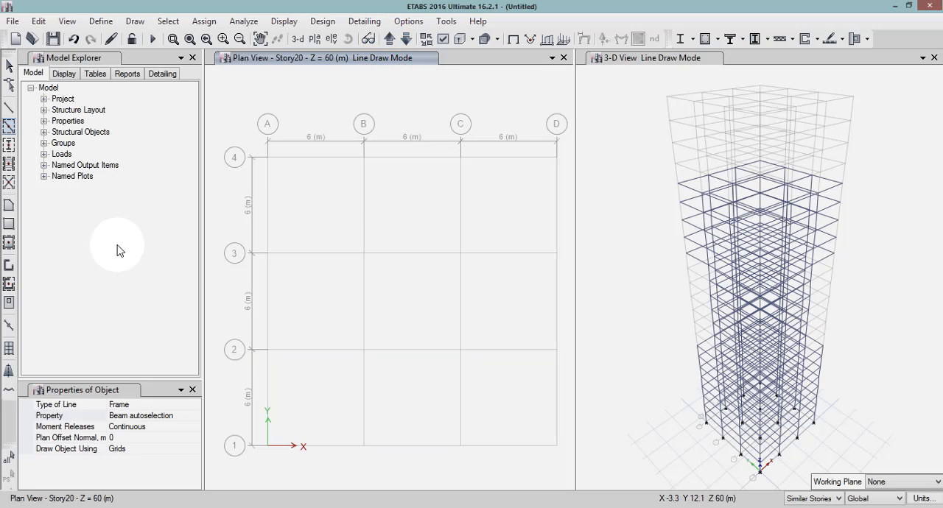
pyautogui.click(9, 145)
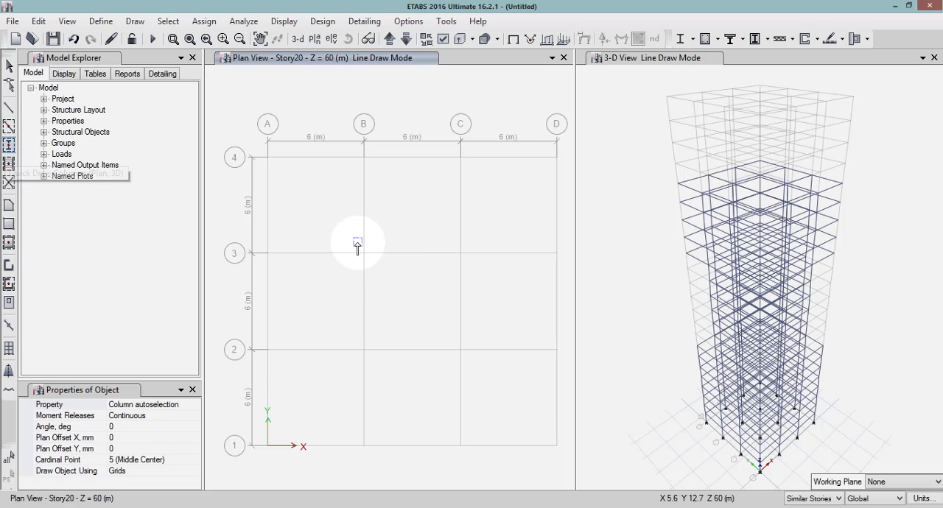
pyautogui.moveTo(453, 293)
pyautogui.mouseDown()
pyautogui.moveTo(487, 428)
pyautogui.moveTo(475, 466)
pyautogui.mouseUp()
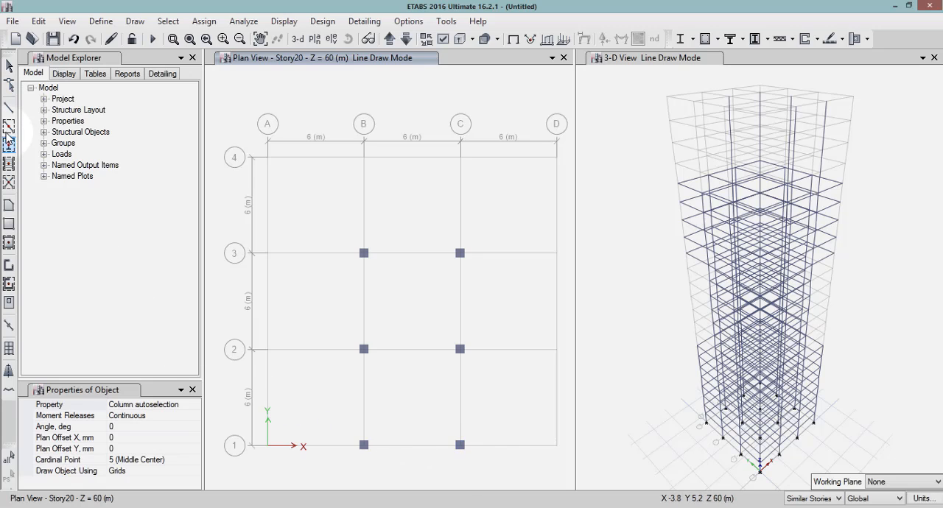
pyautogui.click(9, 127)
pyautogui.moveTo(354, 237)
pyautogui.mouseDown()
pyautogui.moveTo(391, 263)
pyautogui.moveTo(490, 415)
pyautogui.moveTo(490, 479)
pyautogui.moveTo(482, 472)
pyautogui.mouseUp()
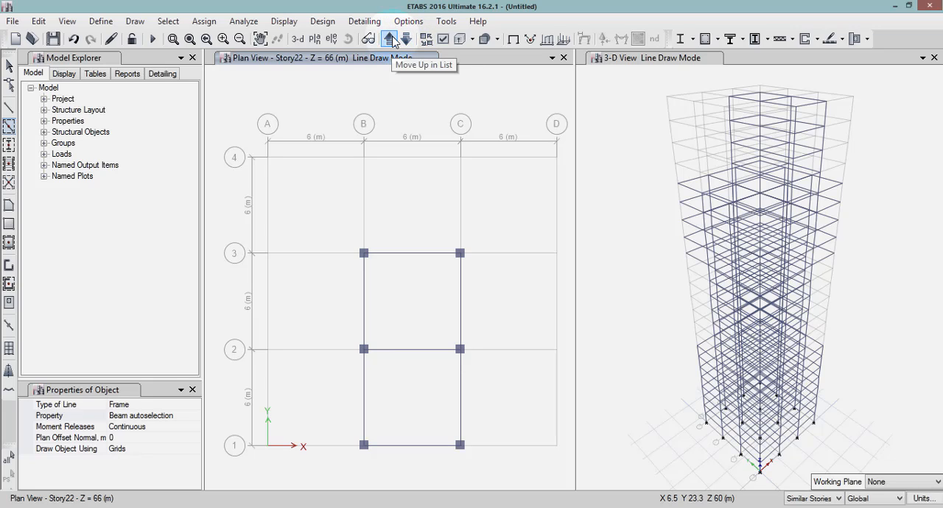
# Return the plan view to Story1 and start quick floor drawing with Slab 150 as the section property.
pyautogui.click(392, 42)
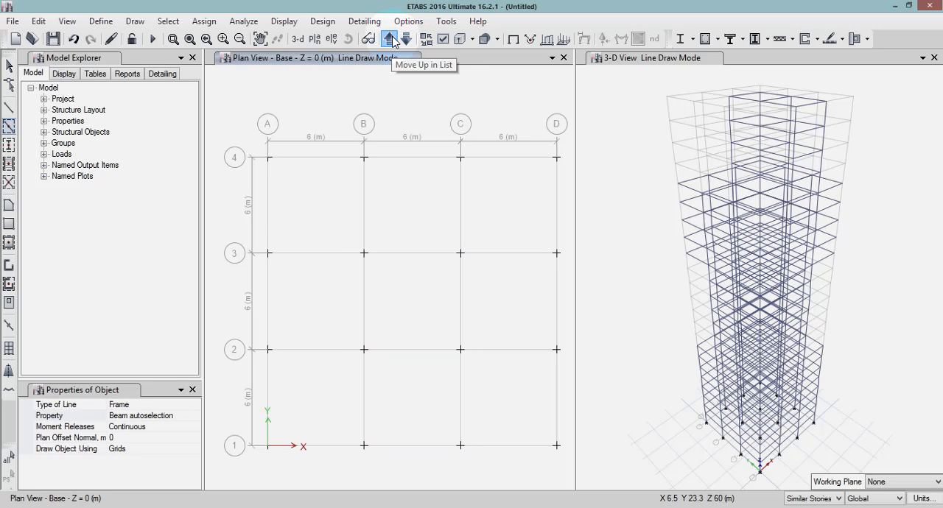
pyautogui.click(393, 42)
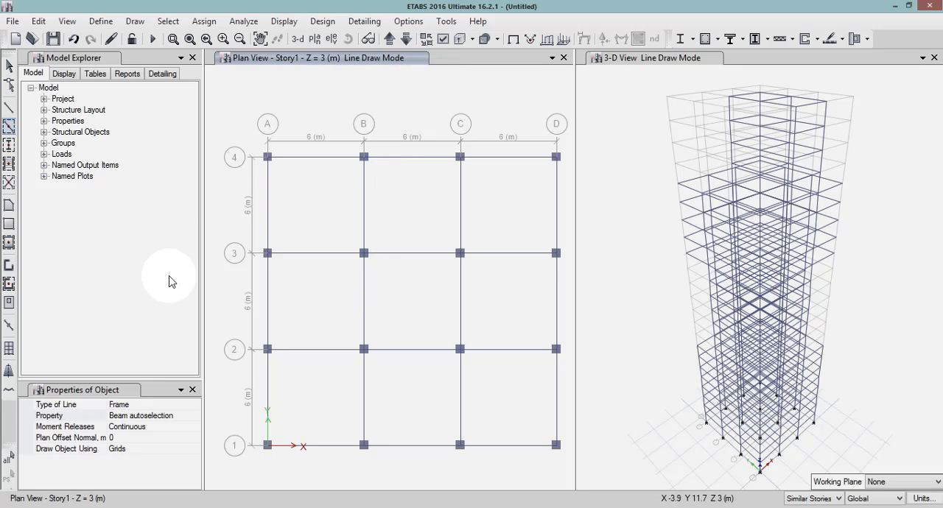
pyautogui.click(8, 245)
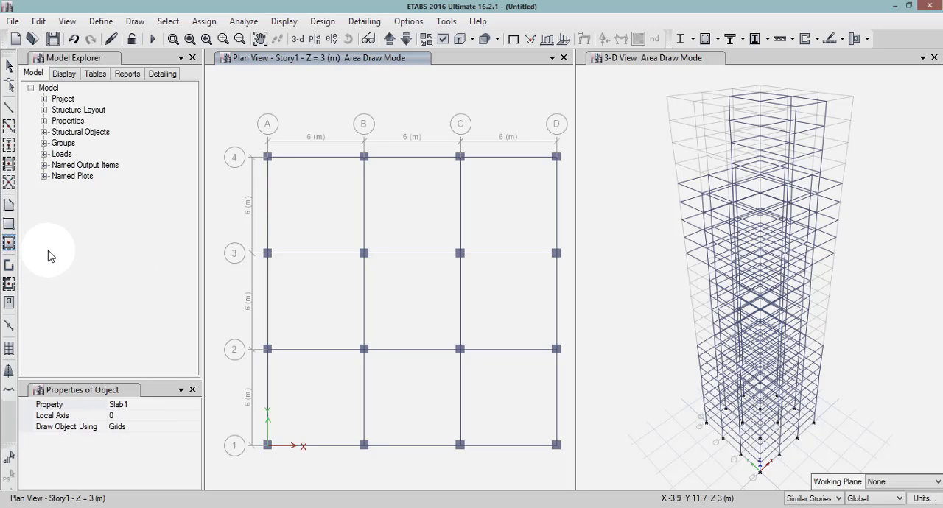
pyautogui.click(155, 406)
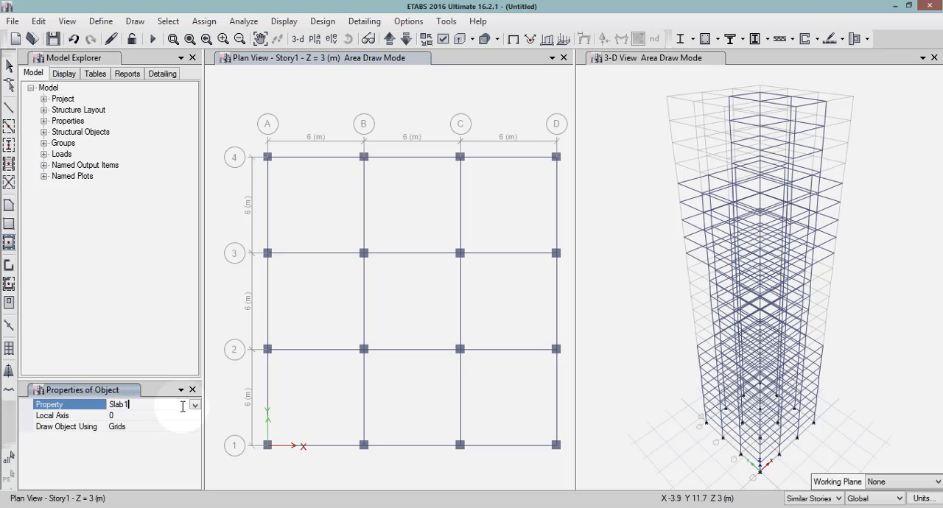
pyautogui.click(195, 404)
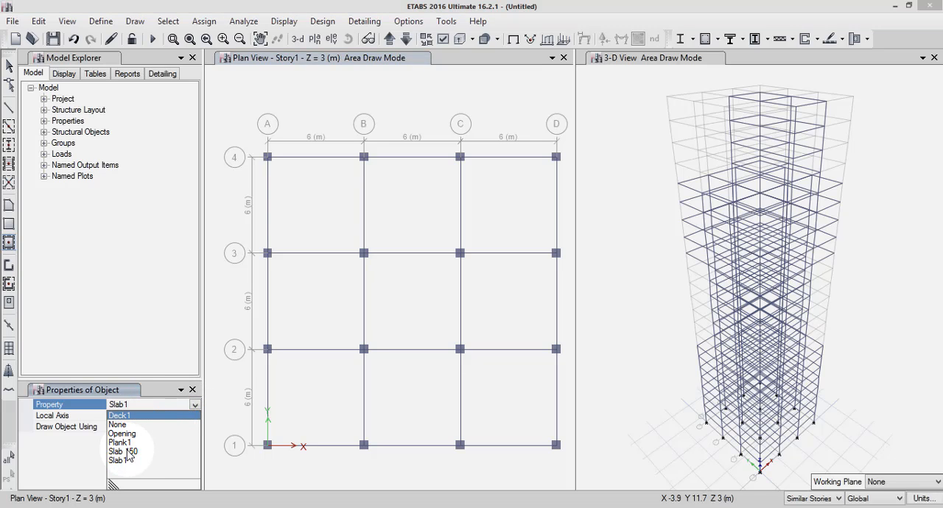
pyautogui.click(126, 452)
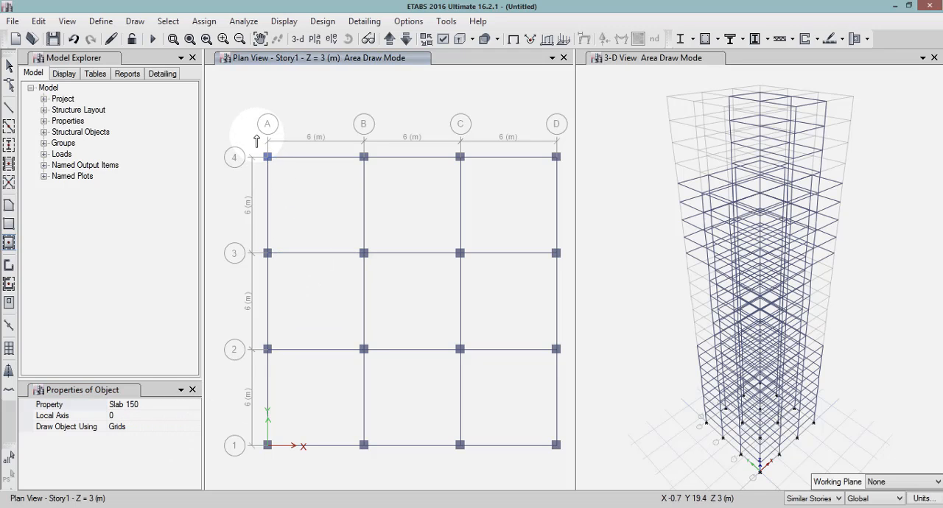
# Fill every bay on Story1 with Slab 150 floors, and on Story9 every bay except those at corners A4 and D1.
pyautogui.moveTo(257, 137)
pyautogui.mouseDown()
pyautogui.moveTo(467, 240)
pyautogui.moveTo(526, 337)
pyautogui.moveTo(576, 455)
pyautogui.moveTo(564, 467)
pyautogui.mouseUp()
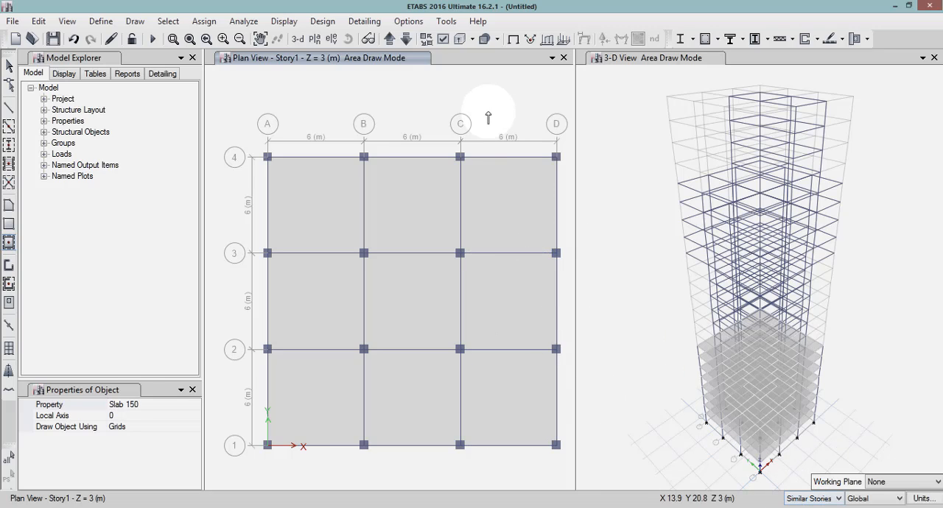
pyautogui.click(396, 39)
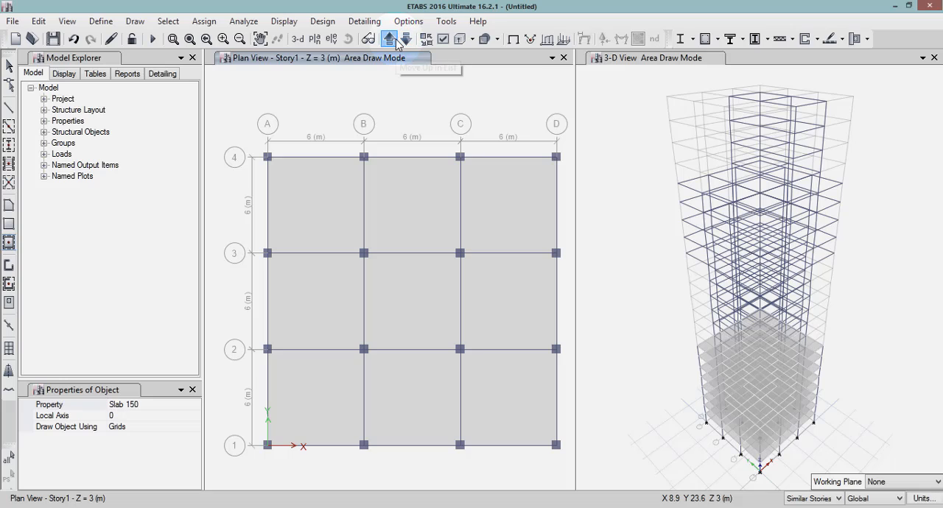
pyautogui.click(395, 39)
pyautogui.click(396, 39)
pyautogui.click(396, 39)
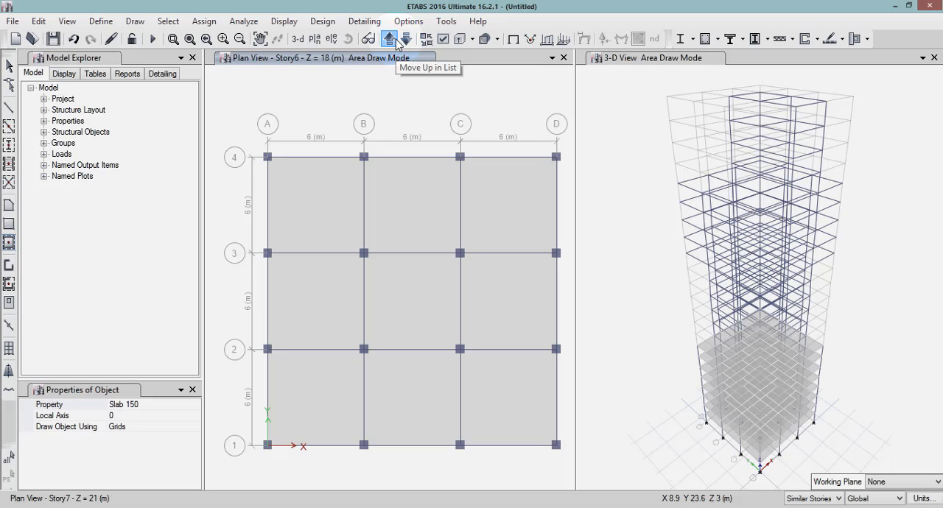
pyautogui.click(396, 39)
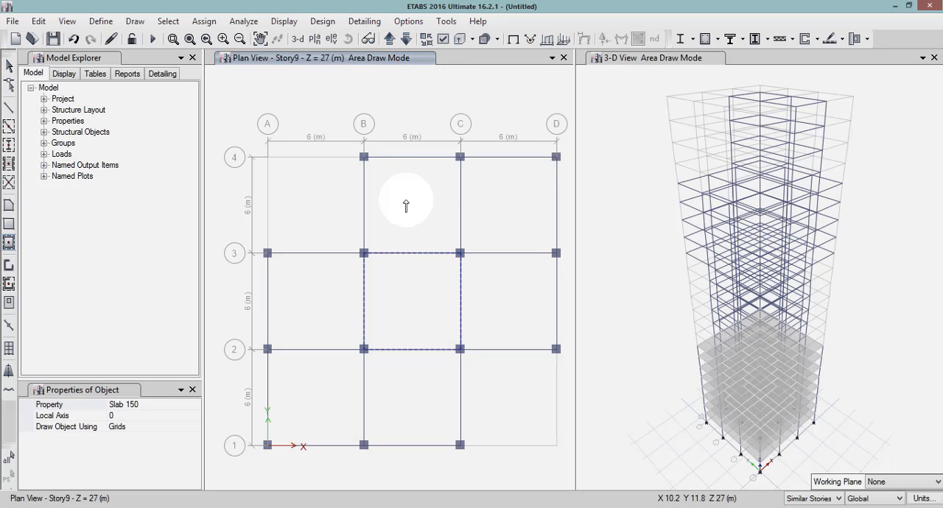
pyautogui.moveTo(347, 120)
pyautogui.mouseDown()
pyautogui.moveTo(503, 277)
pyautogui.moveTo(567, 376)
pyautogui.mouseUp()
pyautogui.moveTo(227, 235); pyautogui.dragTo(467, 459)
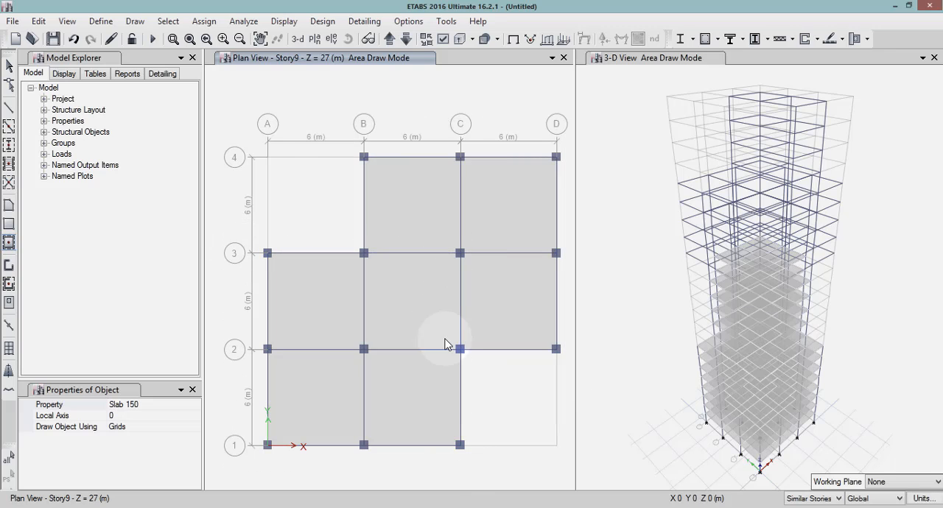
# On Story15, draw Slab 150 floors in a cross shape along the B–C strip and the 2–3 strip, leaving the four corner bays empty.
pyautogui.click(388, 39)
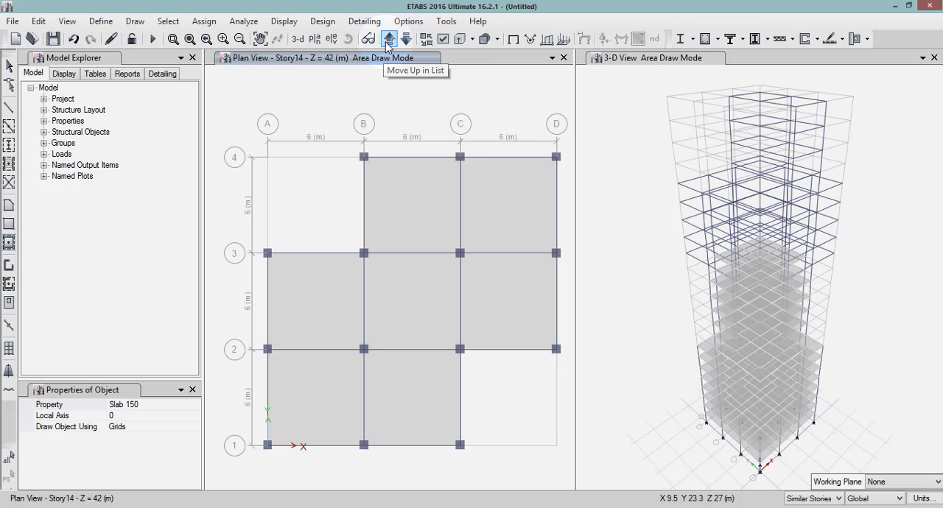
pyautogui.click(388, 40)
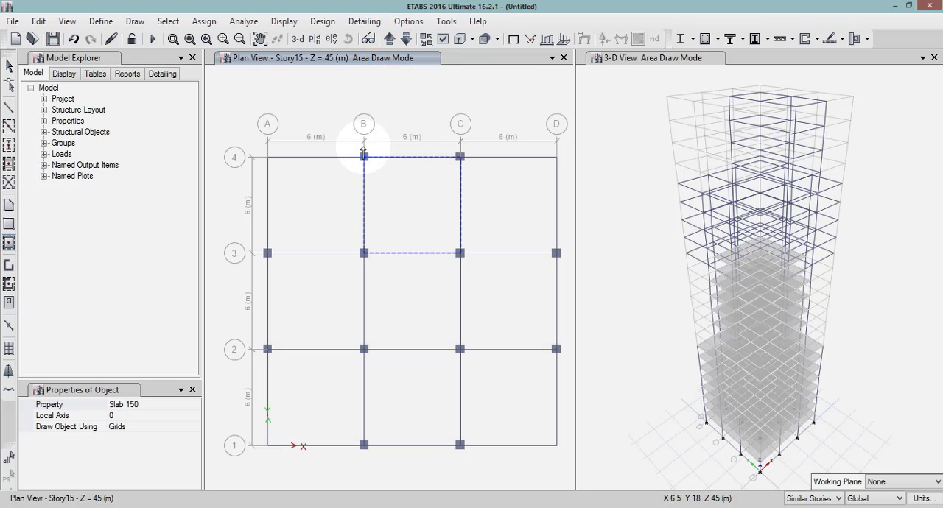
pyautogui.moveTo(343, 119); pyautogui.dragTo(440, 450)
pyautogui.moveTo(217, 233)
pyautogui.mouseDown()
pyautogui.moveTo(557, 319)
pyautogui.moveTo(574, 376)
pyautogui.moveTo(564, 373)
pyautogui.mouseUp()
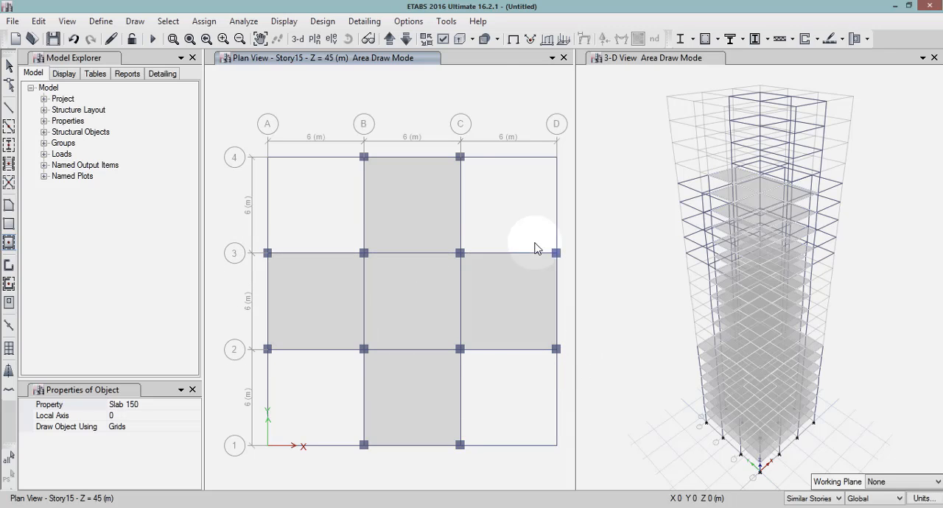
# On Story20, draw Slab 150 floors in the two bays between grids B and C from line 1 to line 3.
pyautogui.click(391, 40)
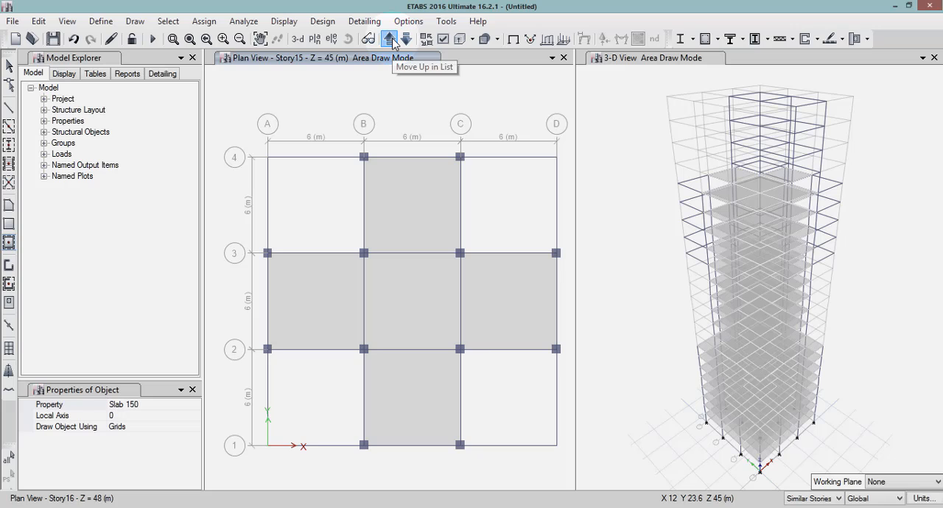
pyautogui.click(391, 40)
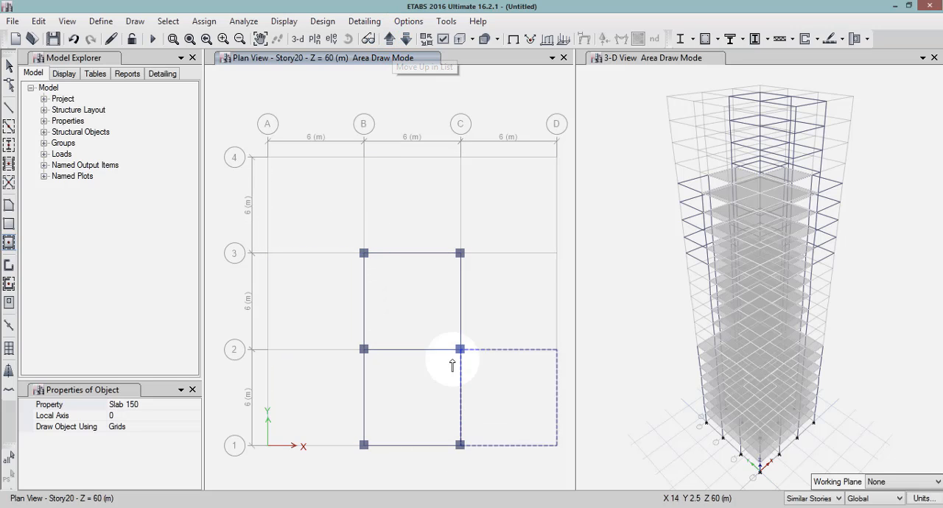
pyautogui.click(414, 325)
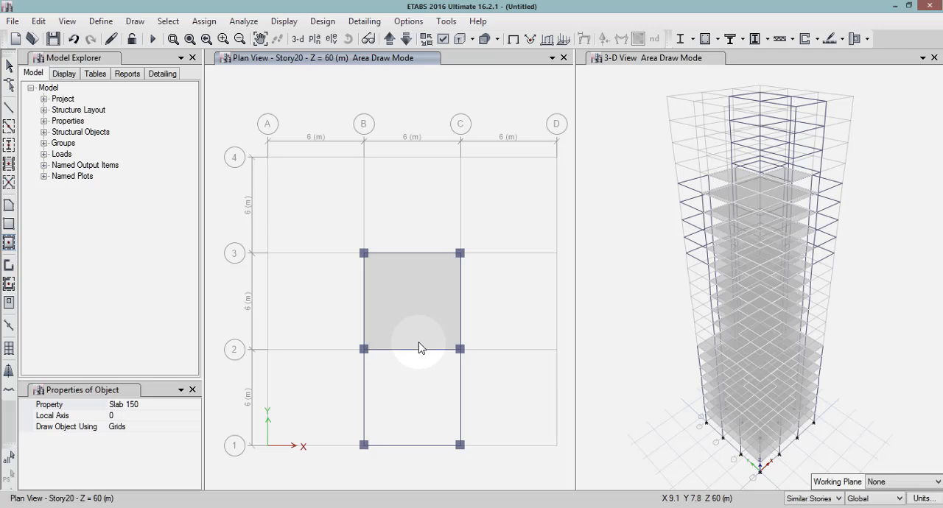
pyautogui.click(419, 391)
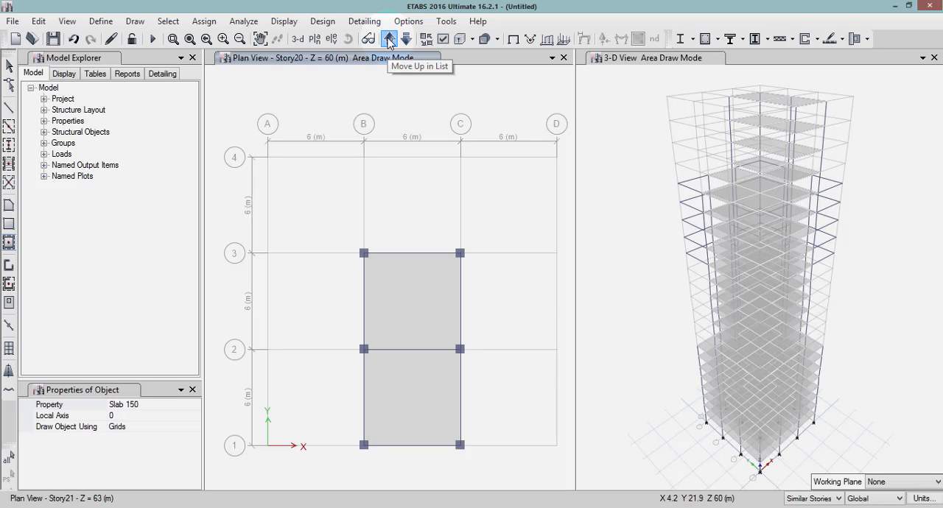
# Return the plan view to Story1 and, with All Stories active, draw a Slab 150 floor in the bay at corner A4.
pyautogui.click(389, 40)
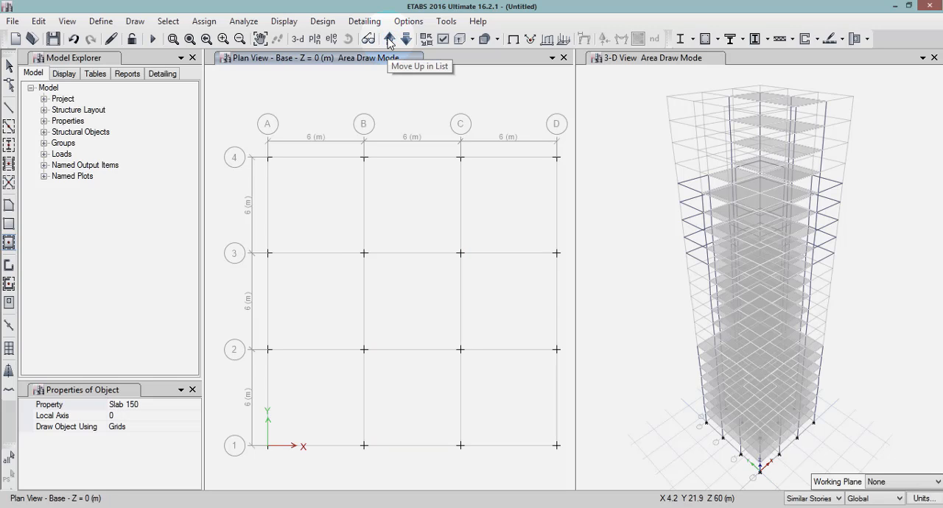
pyautogui.click(389, 41)
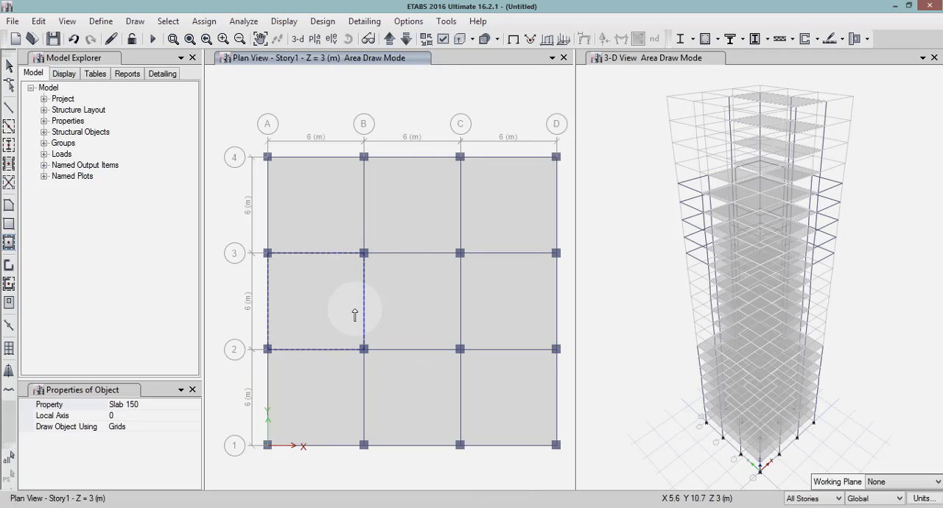
pyautogui.click(328, 215)
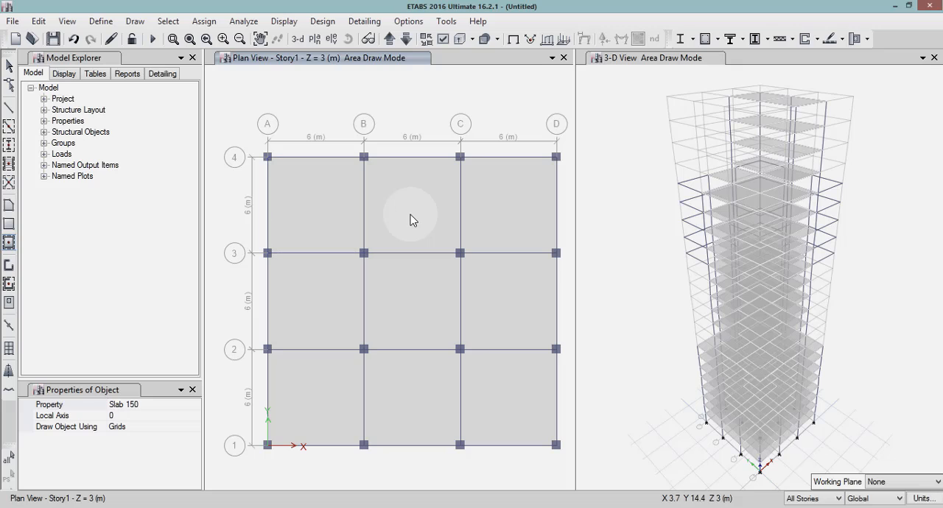
pyautogui.press('Escape')
# Select the slabs of all nine bays across All Stories and assign them a uniform Dead load of 2 kN/m² in the Gravity direction.
pyautogui.click(331, 203)
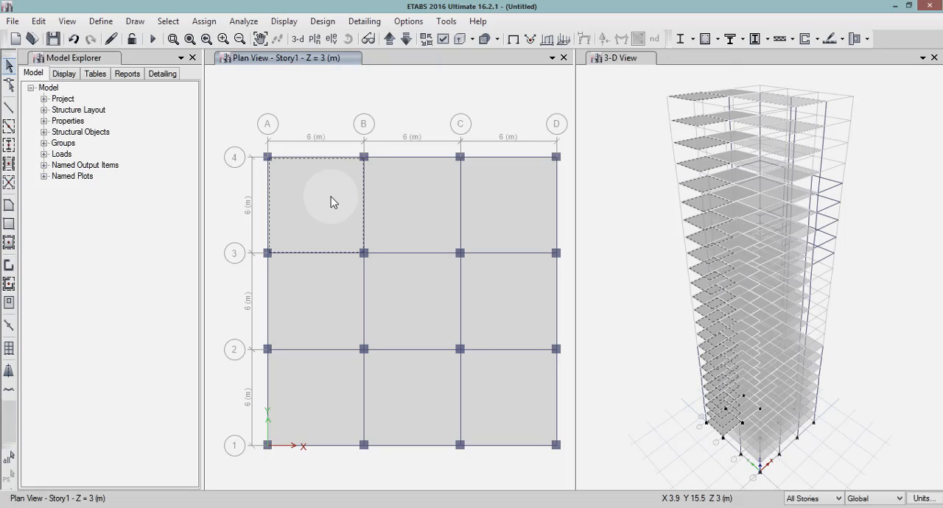
pyautogui.click(402, 216)
pyautogui.click(504, 216)
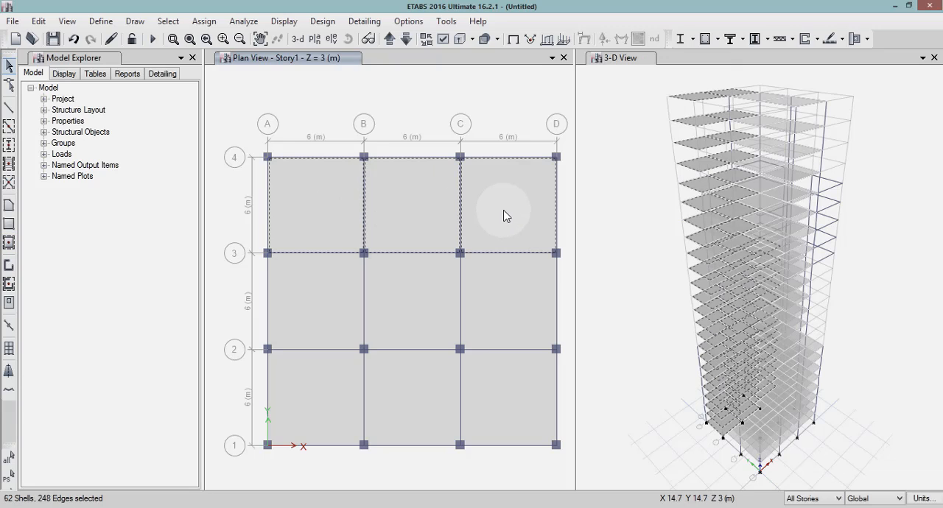
pyautogui.click(308, 276)
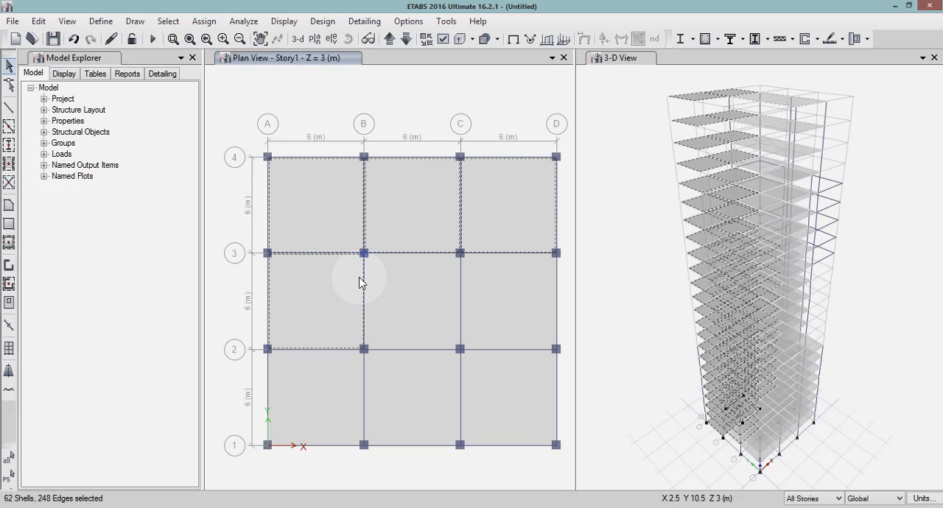
pyautogui.click(447, 287)
pyautogui.click(478, 336)
pyautogui.click(308, 393)
pyautogui.click(411, 384)
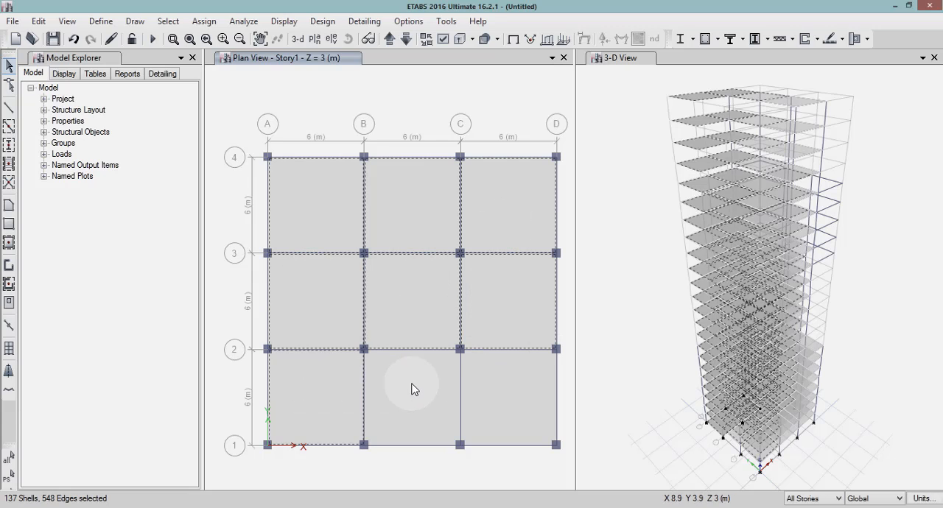
pyautogui.click(493, 388)
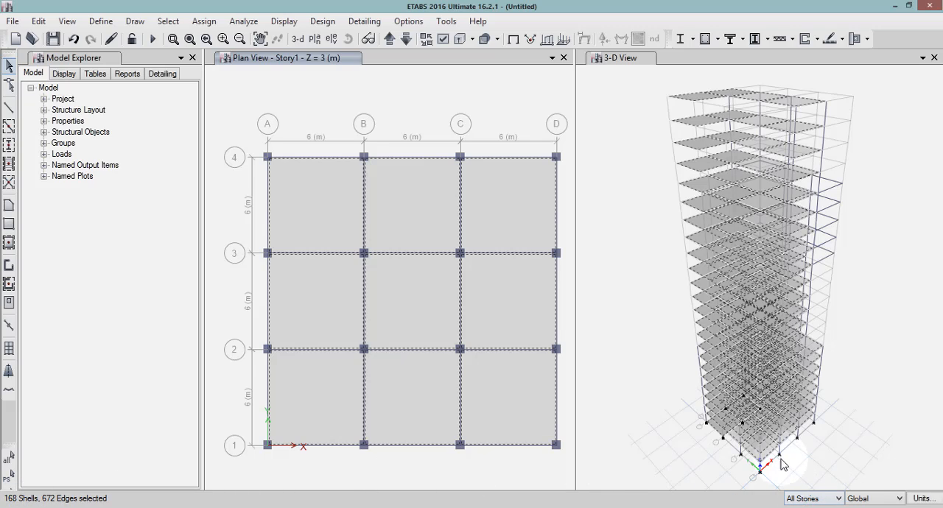
pyautogui.click(213, 27)
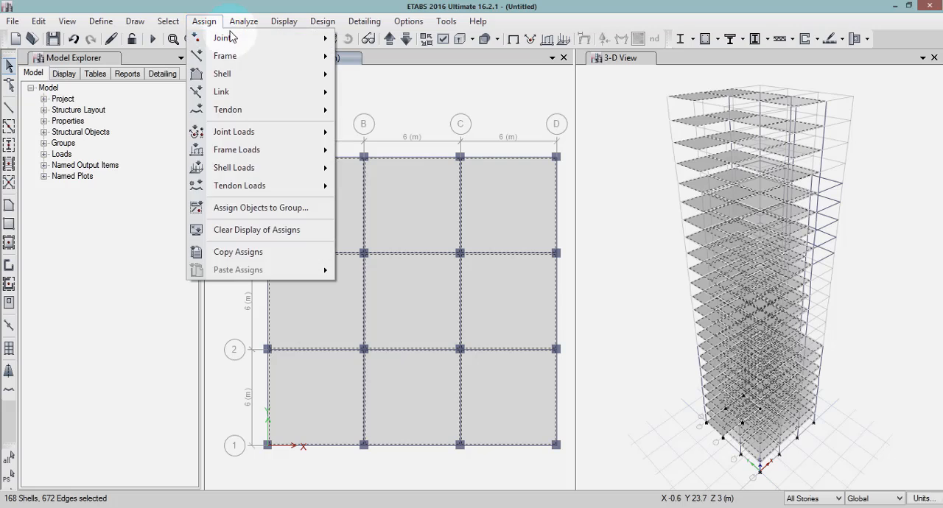
pyautogui.click(217, 26)
pyautogui.click(213, 25)
pyautogui.click(214, 26)
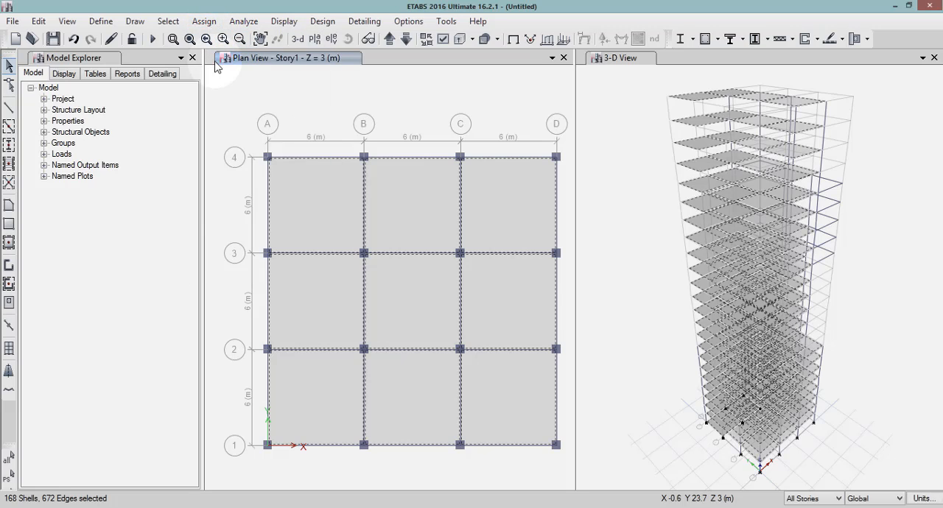
pyautogui.click(204, 21)
pyautogui.moveTo(232, 169)
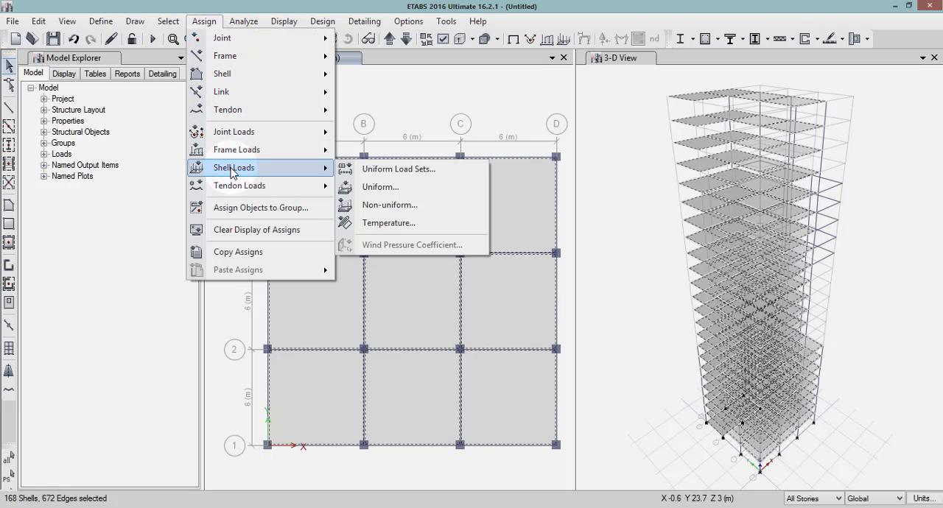
pyautogui.click(384, 187)
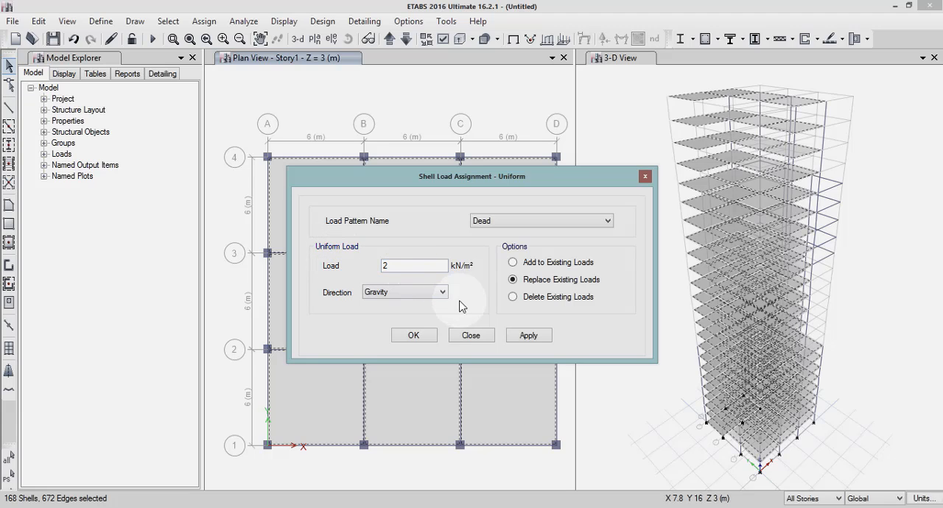
pyautogui.click(543, 337)
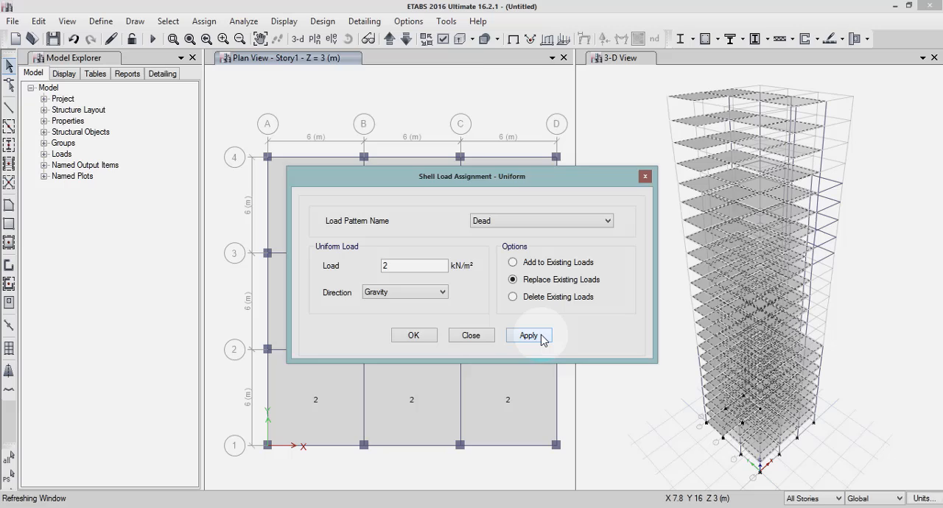
pyautogui.click(424, 336)
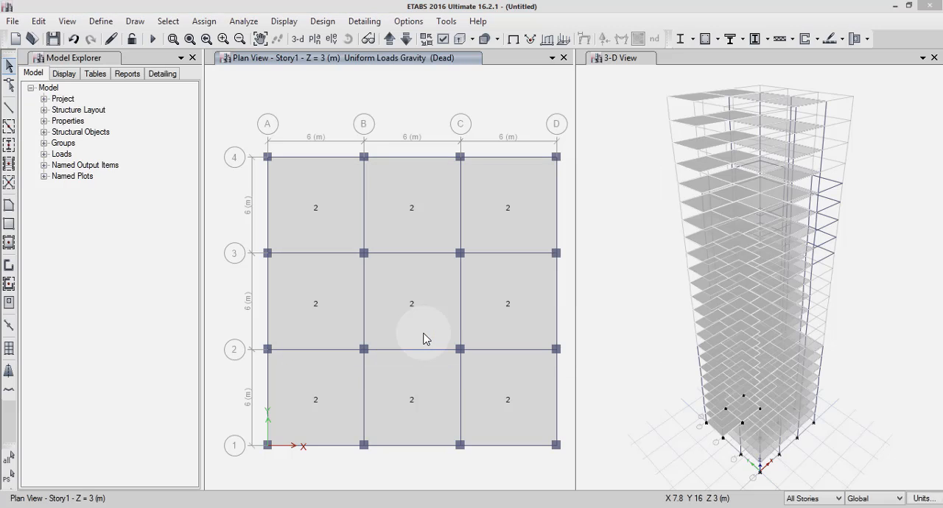
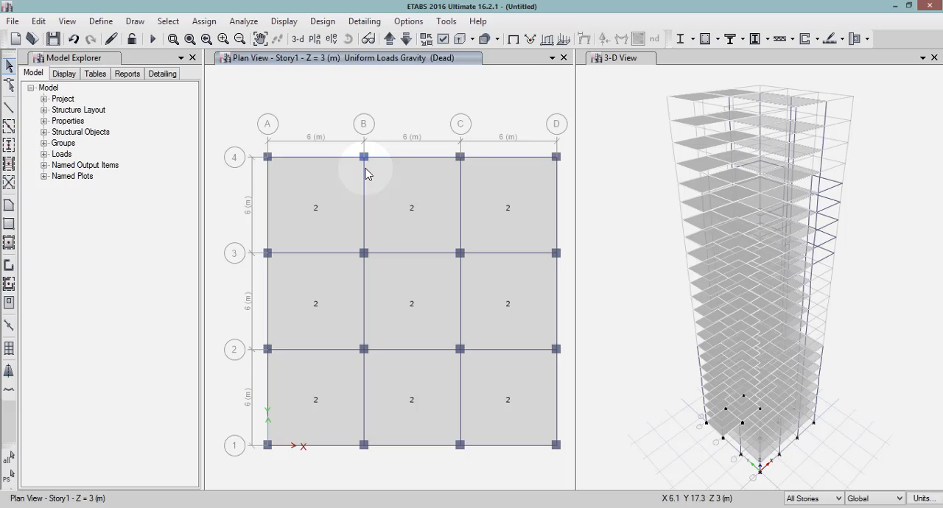
# With Similar Stories active, select the slabs of all nine bays on Story1 and assign them a uniform Live load of 5 kN/m² in the Gravity direction.
pyautogui.click(816, 499)
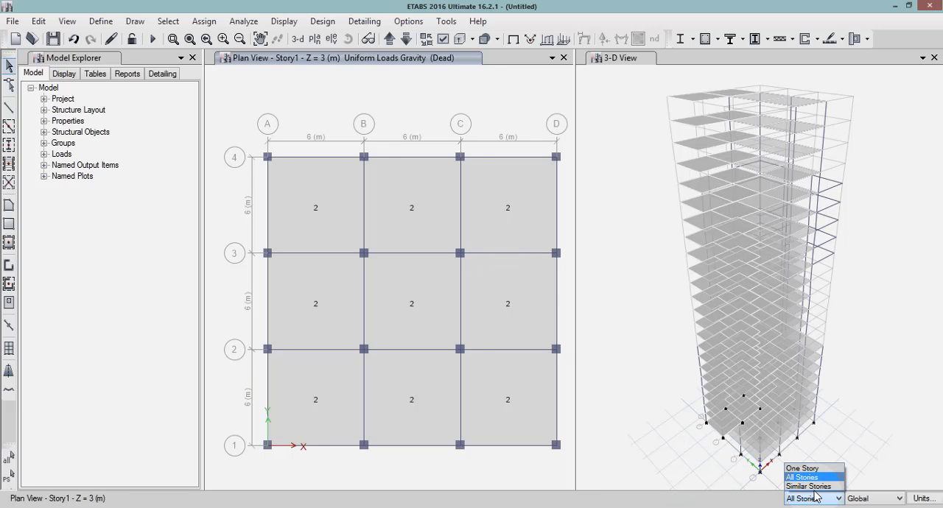
pyautogui.click(810, 486)
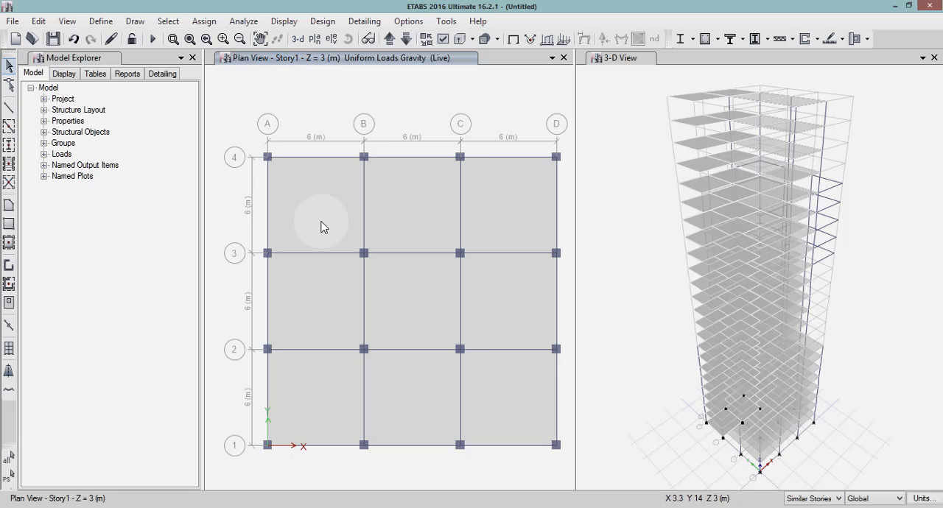
pyautogui.click(321, 227)
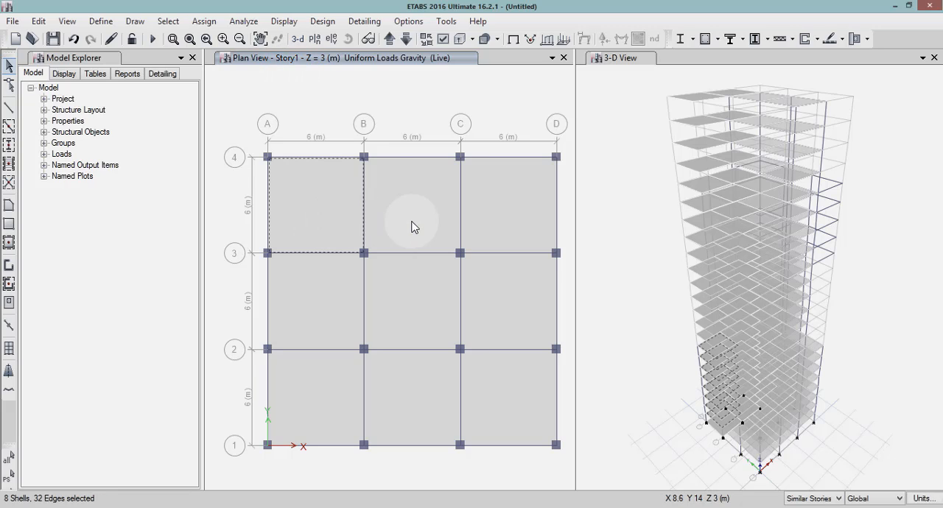
pyautogui.click(412, 223)
pyautogui.click(498, 213)
pyautogui.click(361, 336)
pyautogui.click(434, 287)
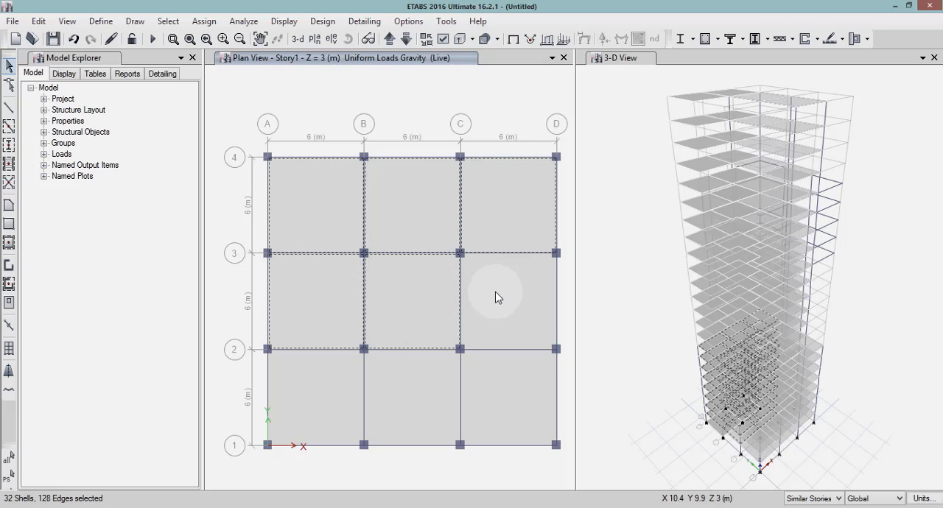
pyautogui.click(497, 294)
pyautogui.click(355, 409)
pyautogui.click(427, 380)
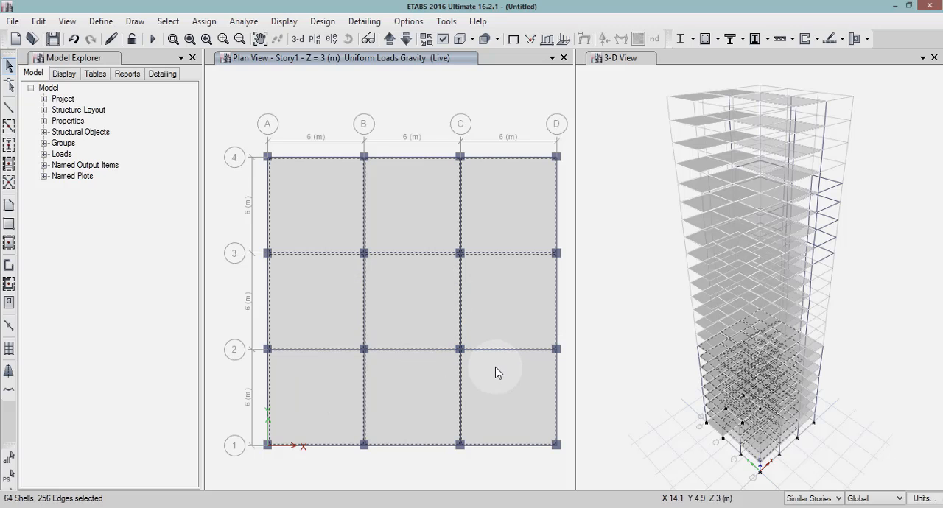
pyautogui.click(495, 368)
pyautogui.click(204, 21)
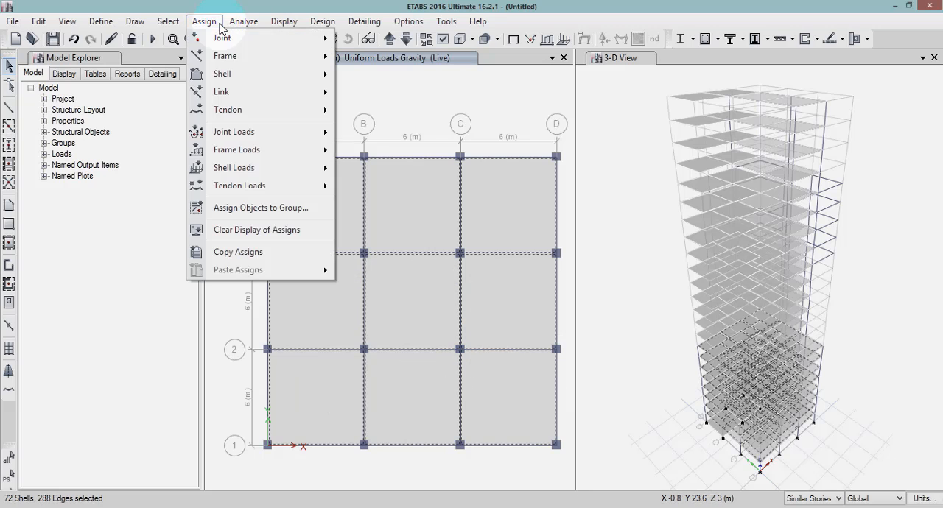
pyautogui.moveTo(263, 168)
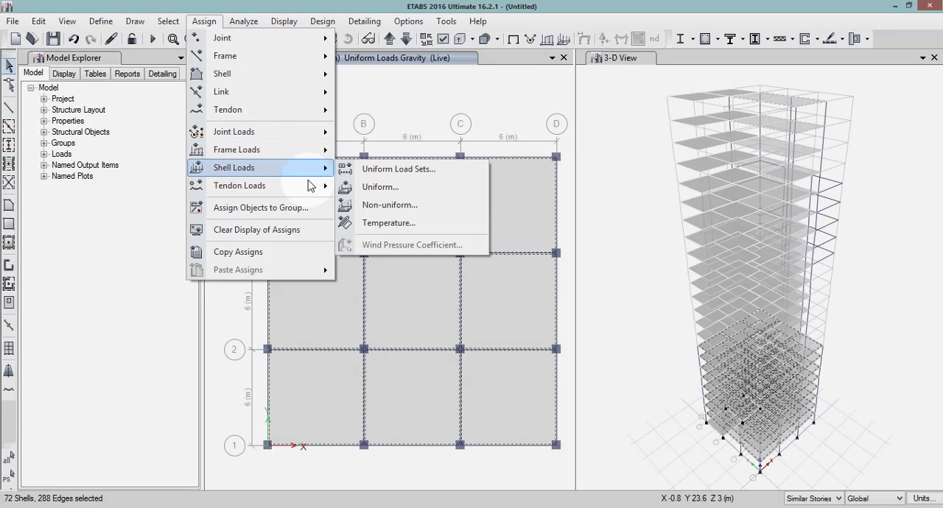
pyautogui.click(380, 189)
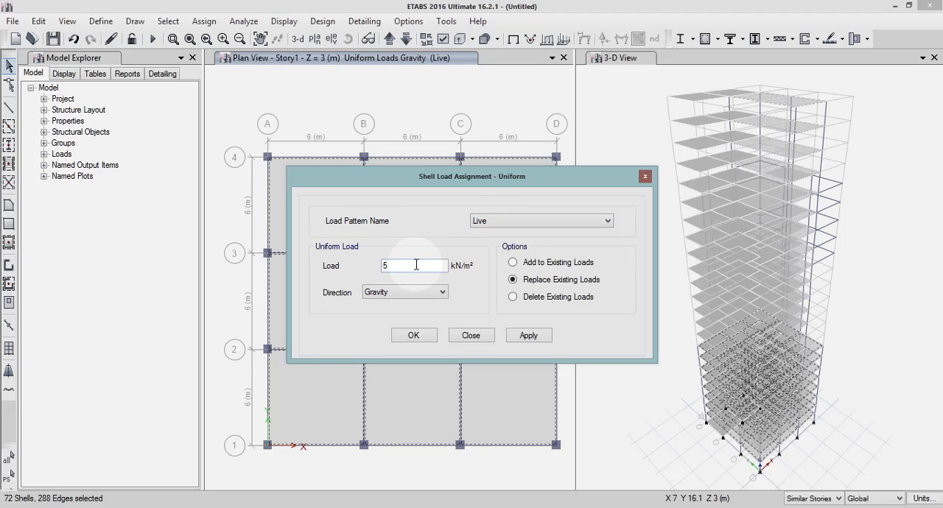
pyautogui.click(532, 337)
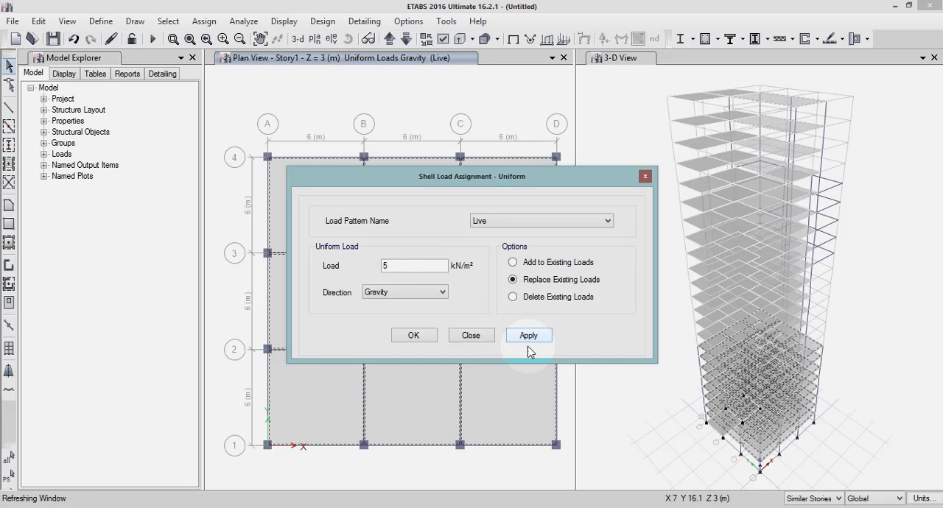
pyautogui.click(419, 337)
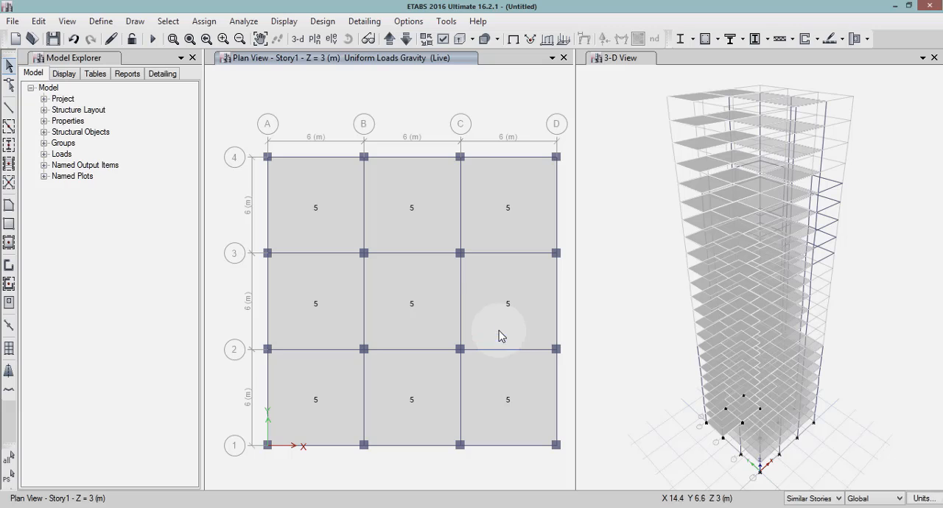
# Bring the plan view up to Story9 and delete the slab in the corner bay A–B / 3–4 across the similar stories.
pyautogui.click(394, 42)
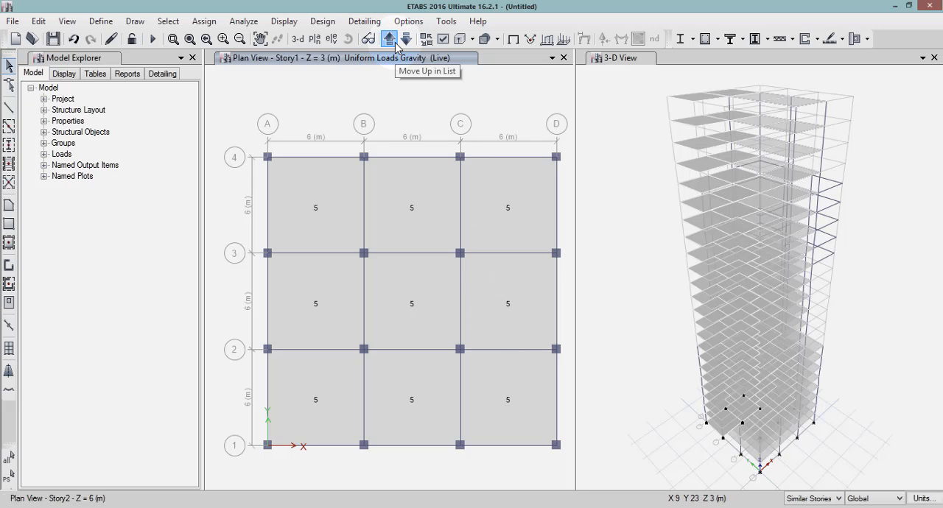
pyautogui.click(395, 42)
pyautogui.click(395, 42)
pyautogui.click(395, 42)
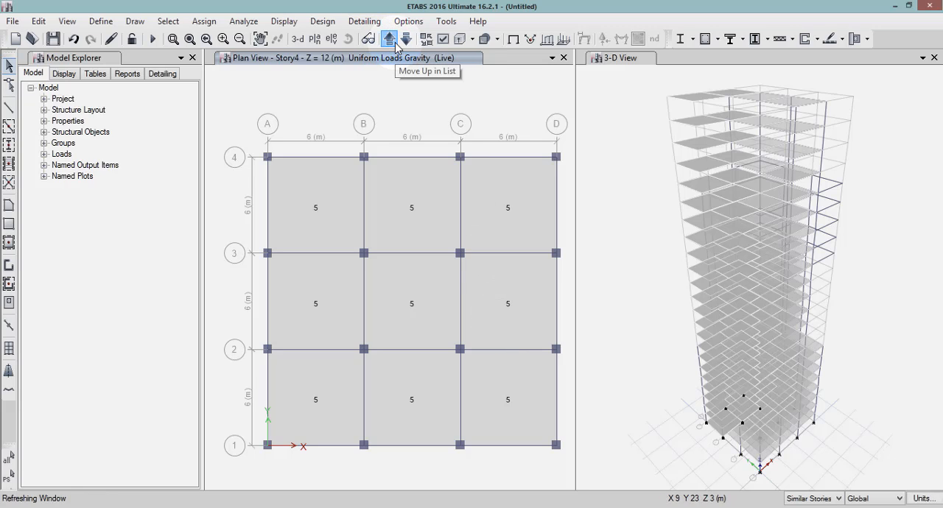
pyautogui.click(395, 42)
pyautogui.click(389, 39)
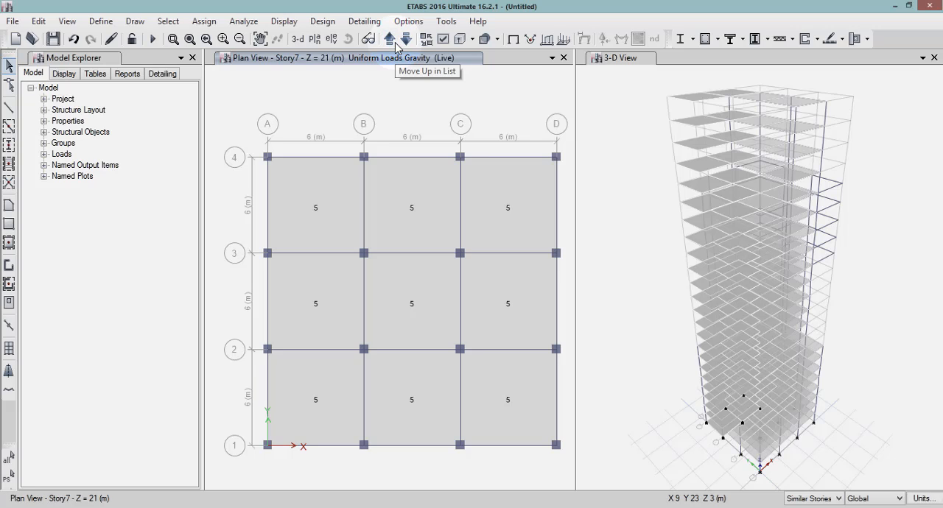
pyautogui.click(395, 42)
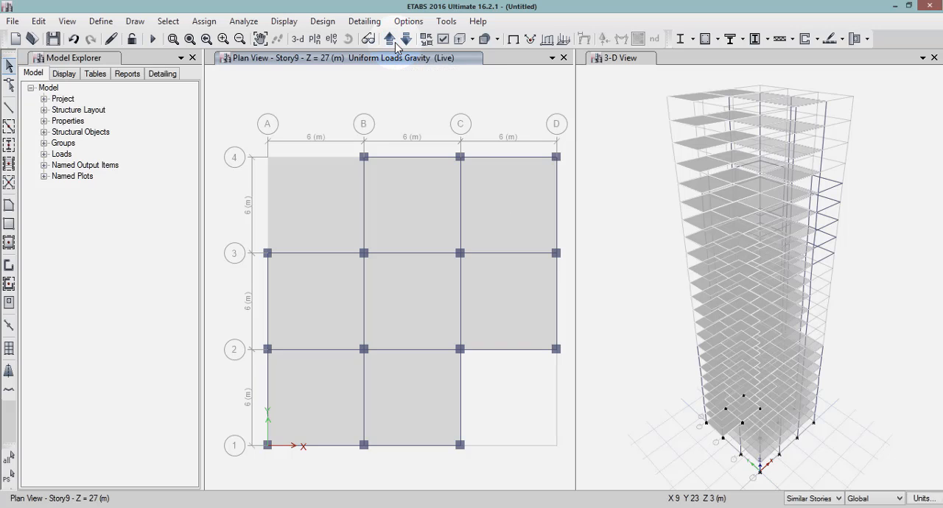
pyautogui.click(327, 211)
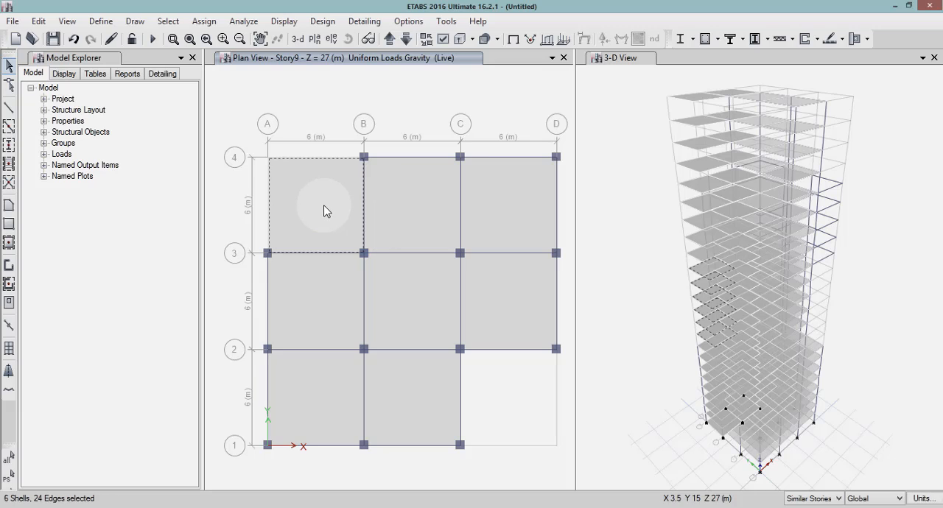
pyautogui.press('Delete')
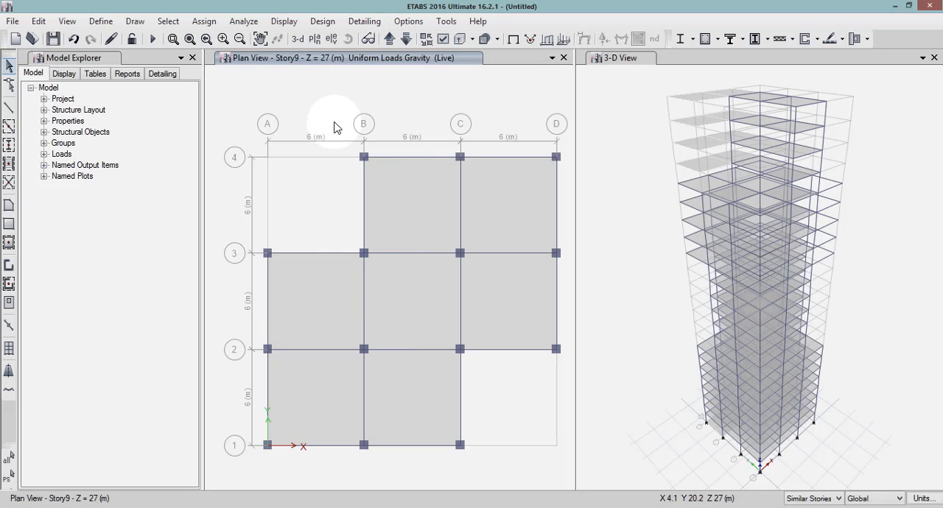
# Select the seven remaining slab bays on Story9 and its similar stories and assign them a uniform Live load of 4.5 kN/m² in the Gravity direction.
pyautogui.click(430, 213)
pyautogui.click(490, 218)
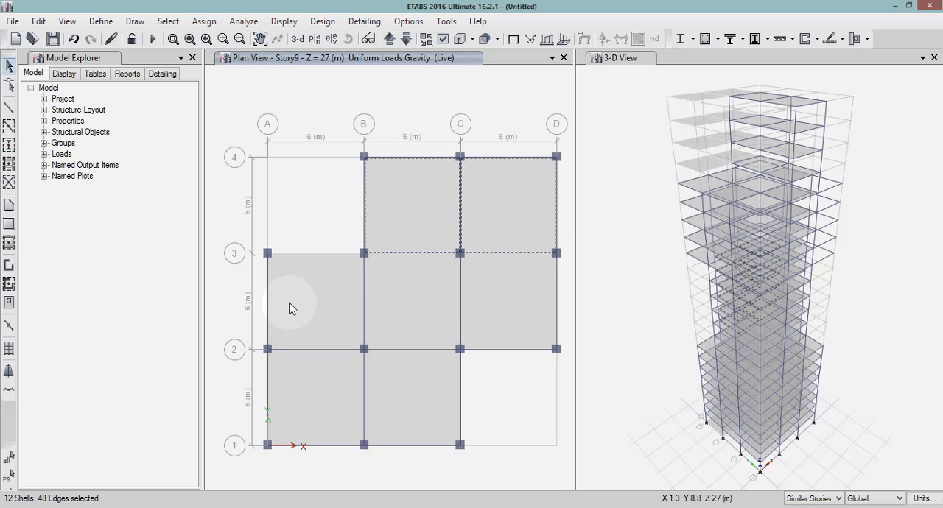
pyautogui.click(290, 307)
pyautogui.click(391, 297)
pyautogui.click(473, 287)
pyautogui.click(305, 394)
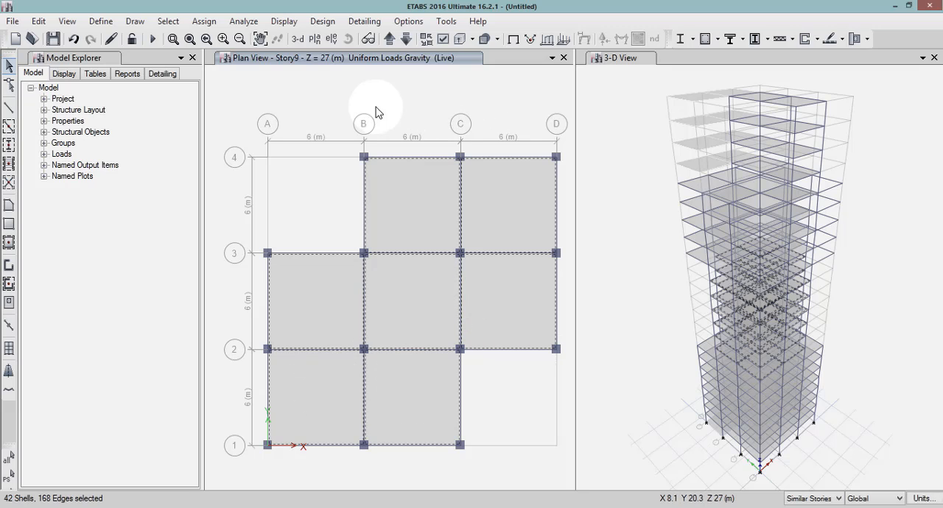
pyautogui.click(203, 21)
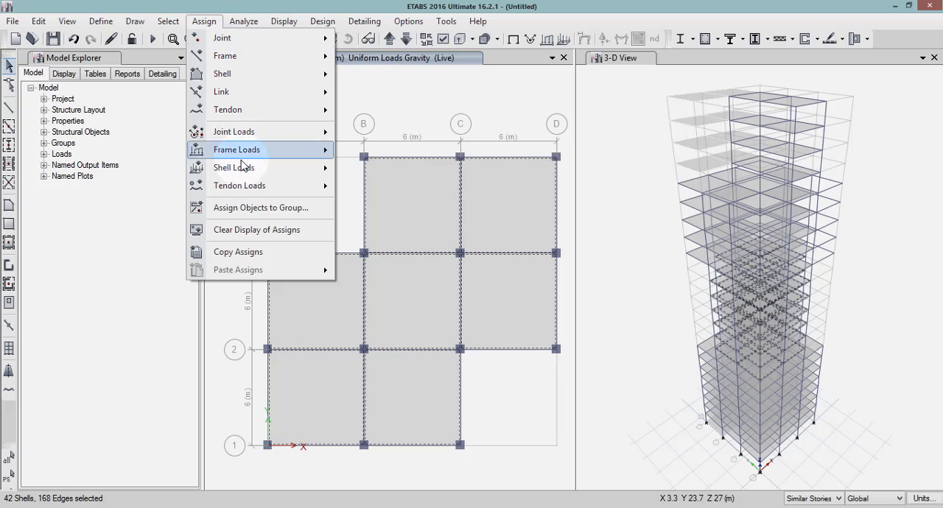
pyautogui.moveTo(243, 174)
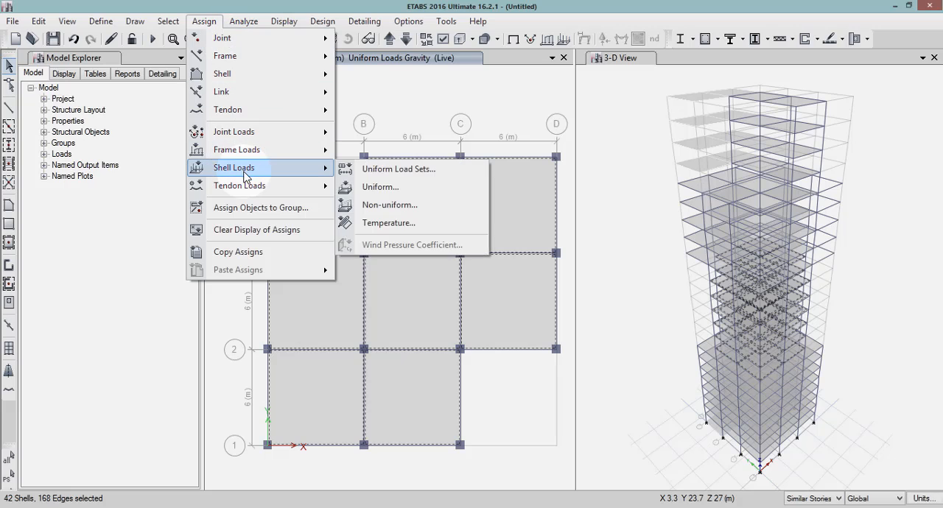
pyautogui.click(359, 187)
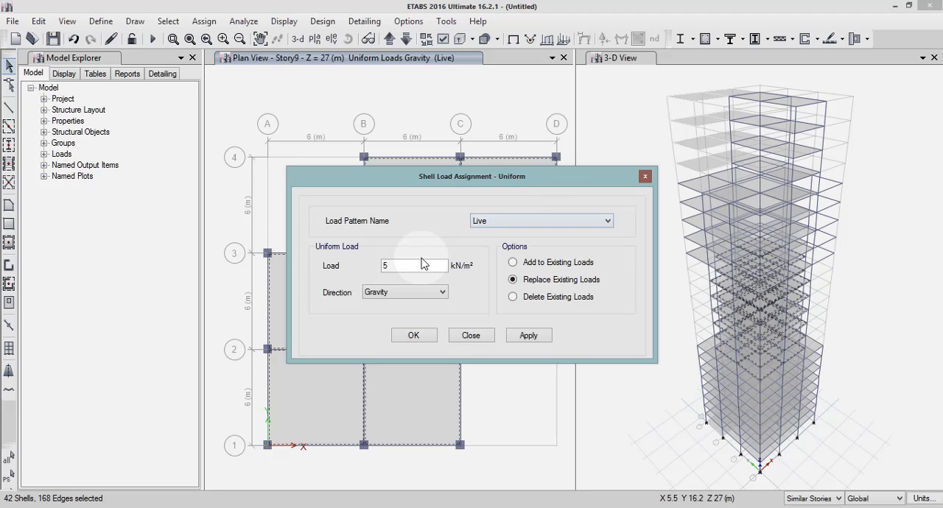
pyautogui.doubleClick(384, 267)
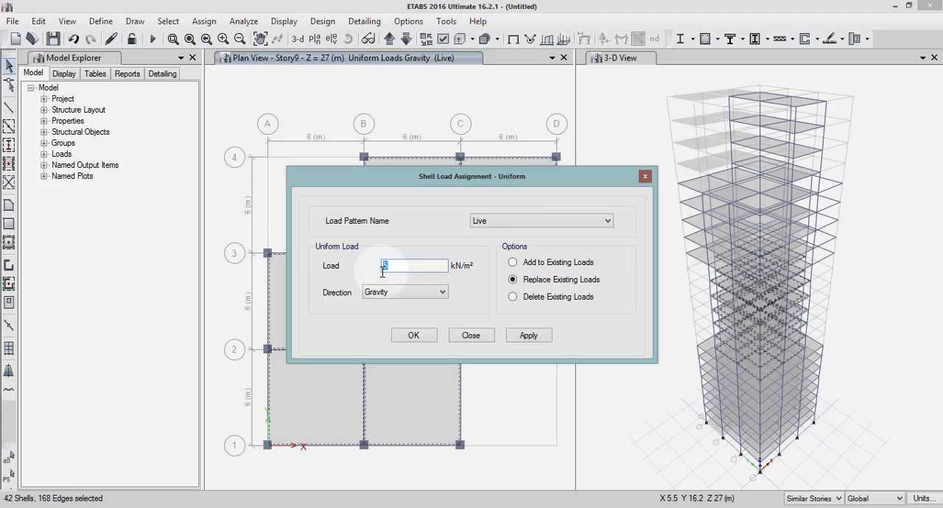
pyautogui.write('4.5')
pyautogui.click(525, 335)
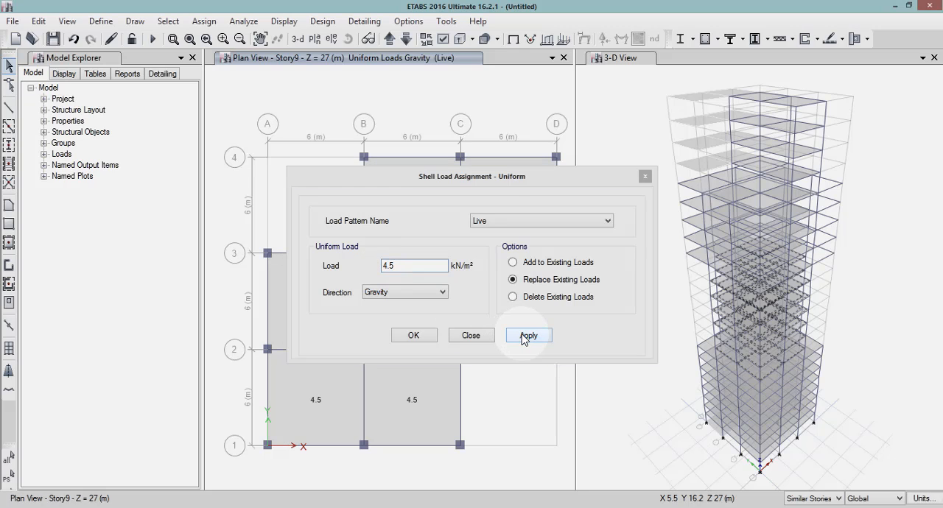
pyautogui.click(416, 335)
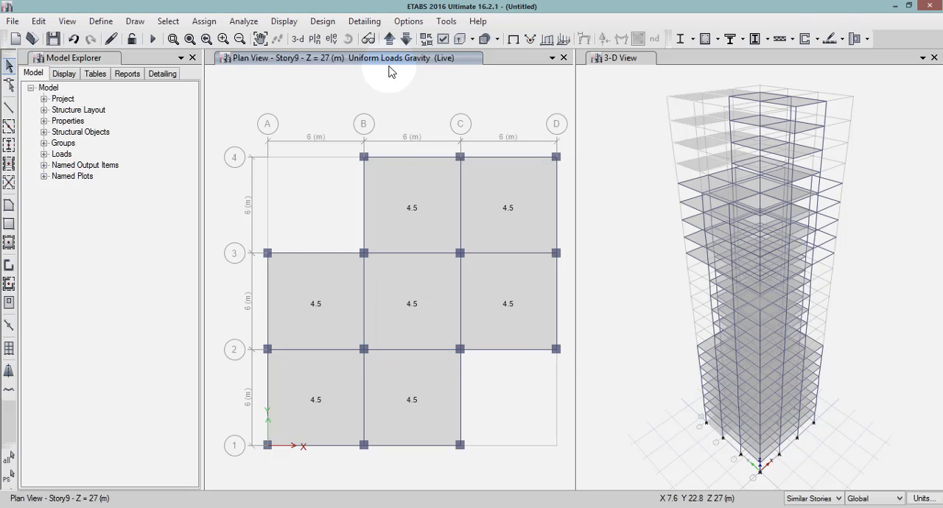
# Bring the plan view up to Story15 and delete the slab in the corner bay A–B / 3–4 across the similar stories.
pyautogui.click(390, 40)
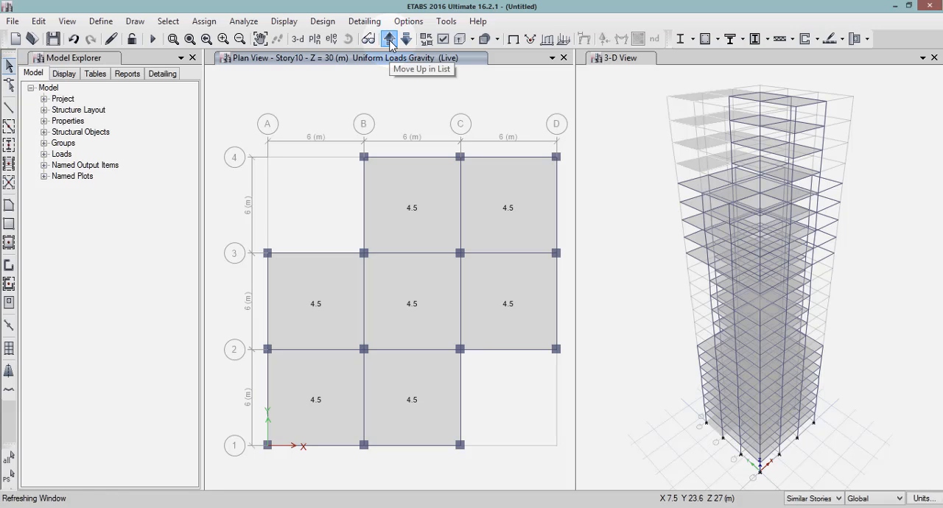
pyautogui.click(390, 40)
pyautogui.click(389, 40)
pyautogui.click(390, 40)
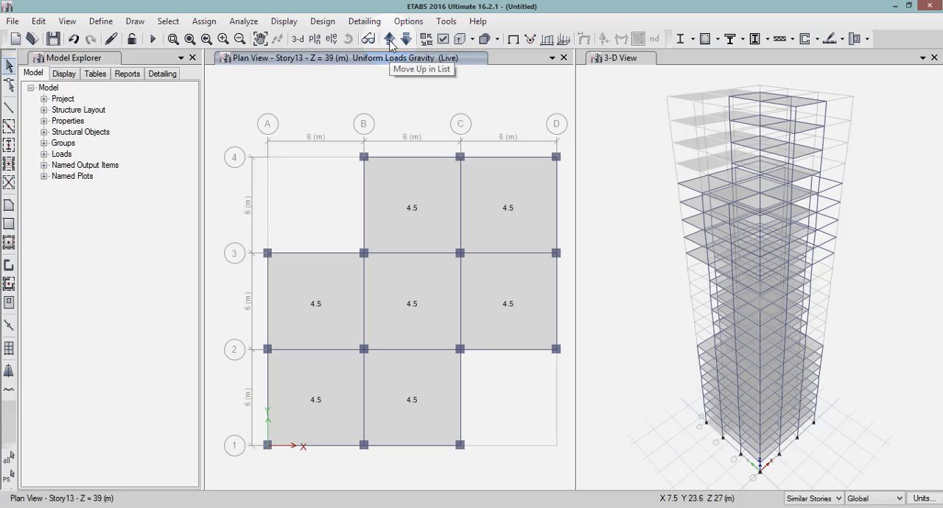
pyautogui.click(390, 40)
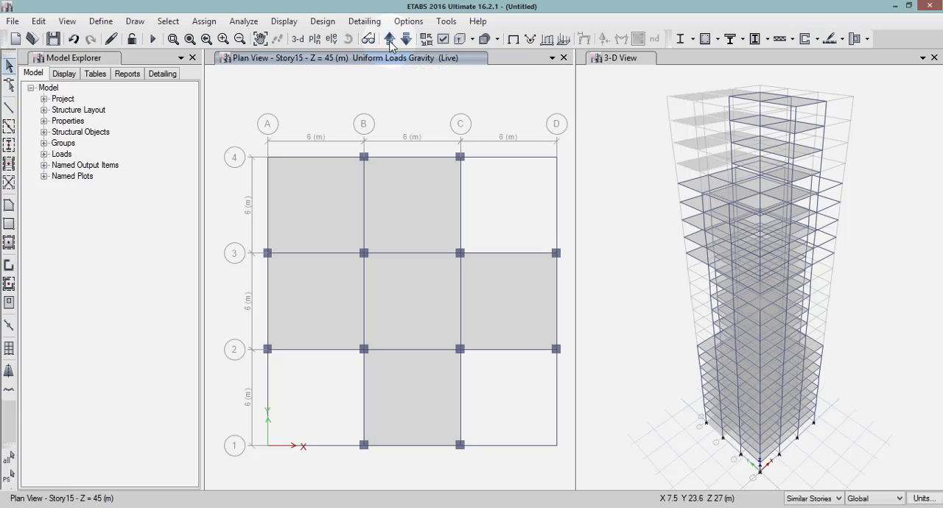
pyautogui.click(342, 227)
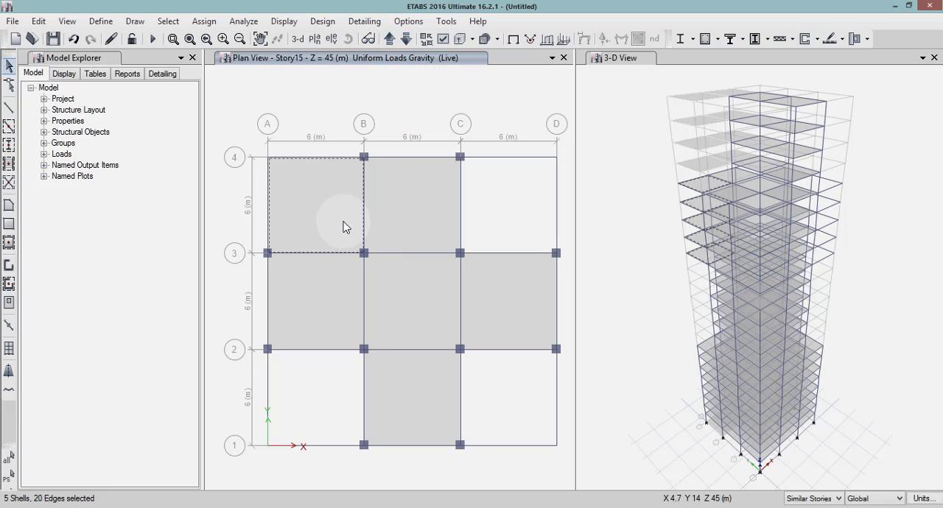
pyautogui.press('Delete')
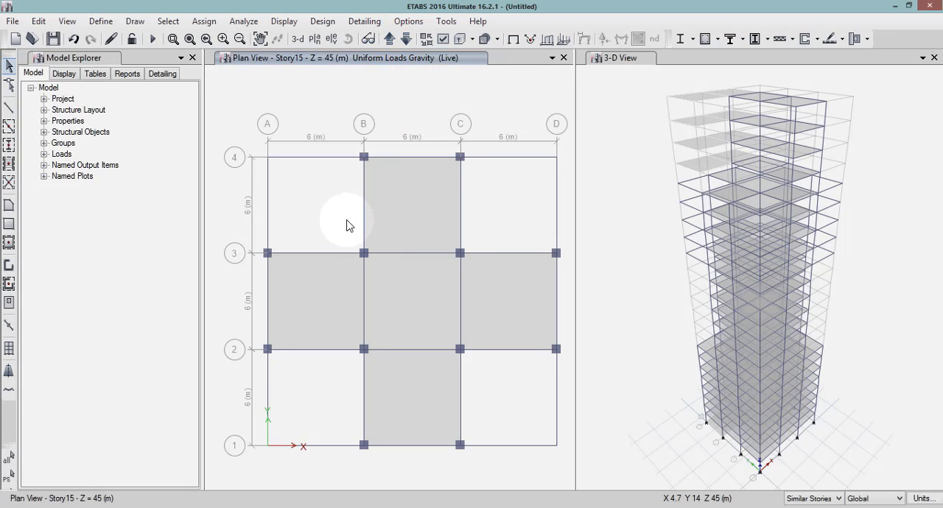
# Select the five cross-shaped slab bays on Story15 and its similar stories and assign them a uniform Live load of 4 kN/m² in the Gravity direction.
pyautogui.click(421, 225)
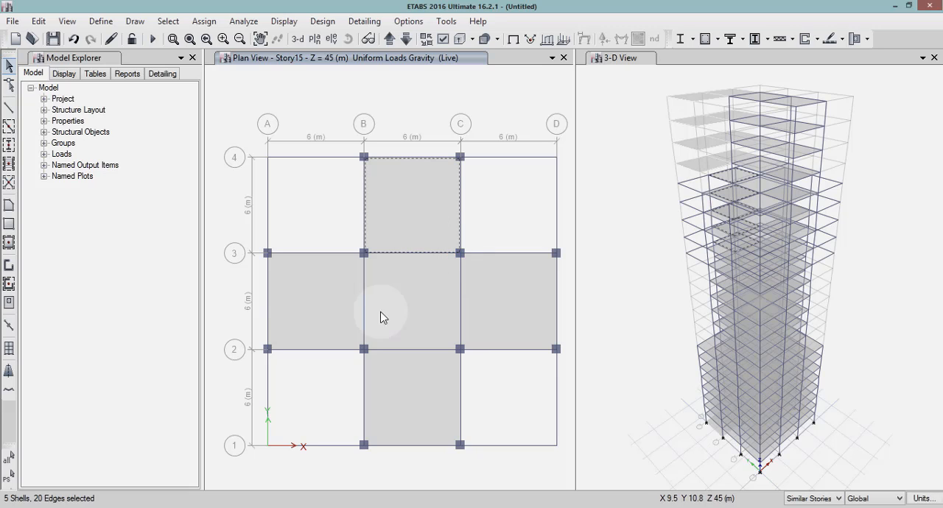
pyautogui.click(326, 310)
pyautogui.click(397, 296)
pyautogui.click(486, 302)
pyautogui.click(433, 398)
pyautogui.click(394, 333)
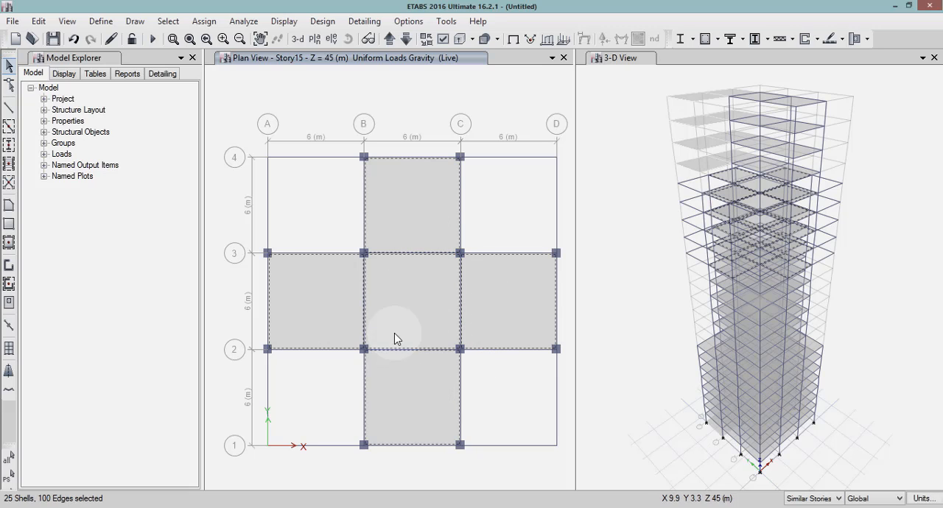
pyautogui.click(218, 25)
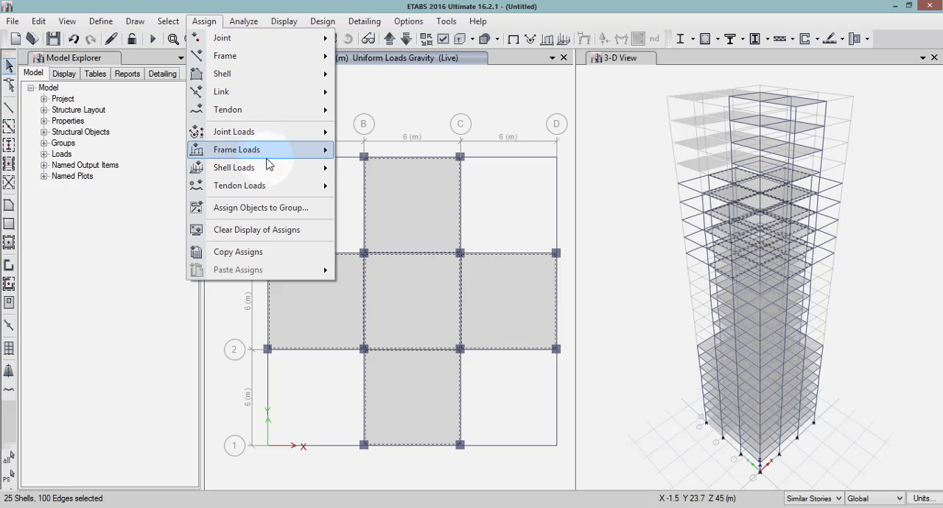
pyautogui.moveTo(324, 168)
pyautogui.click(372, 186)
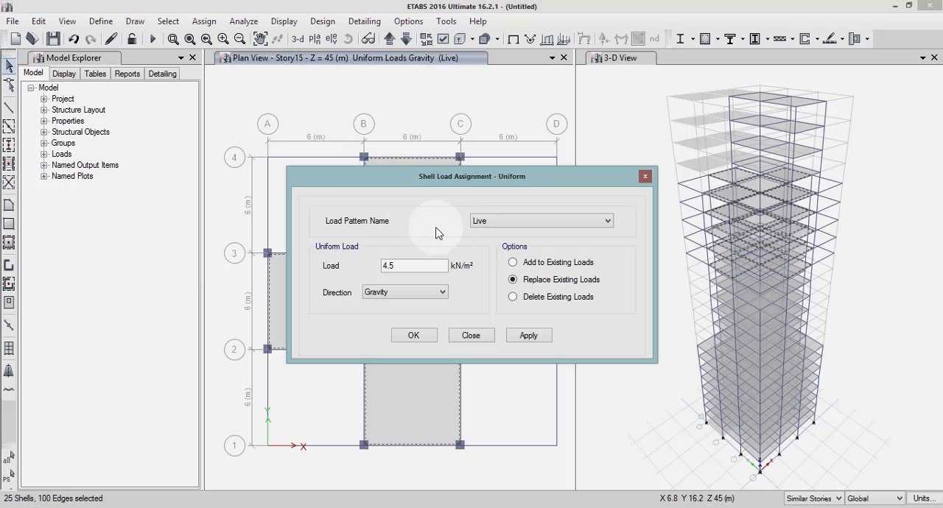
pyautogui.moveTo(446, 265); pyautogui.dragTo(356, 274)
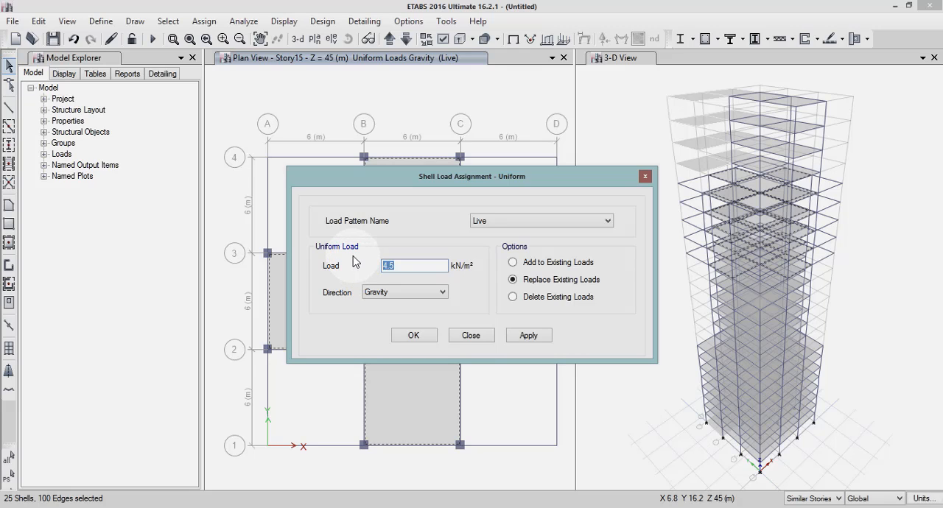
pyautogui.click(542, 336)
pyautogui.click(413, 336)
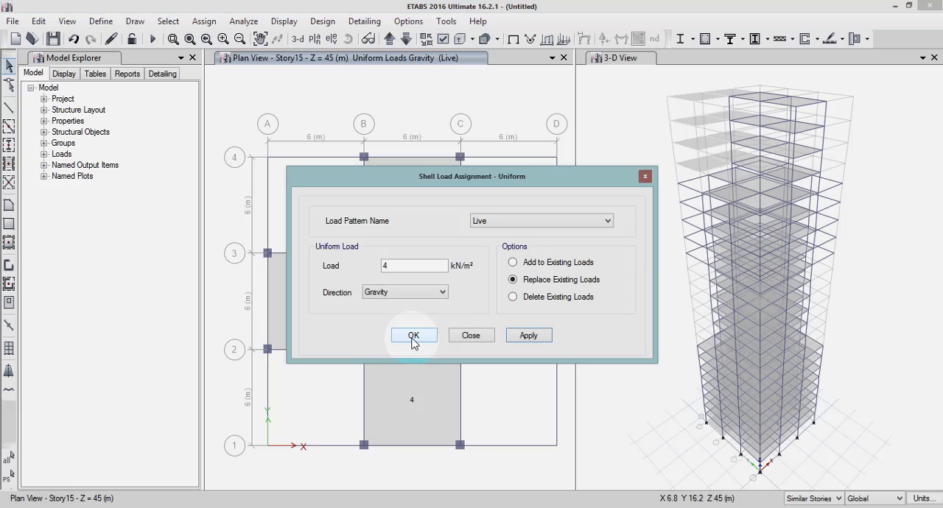
# Bring the plan view up to Story20 and delete the slabs in bays A–B / 3–4 and B–C / 3–4 across the similar stories.
pyautogui.click(389, 40)
pyautogui.click(389, 40)
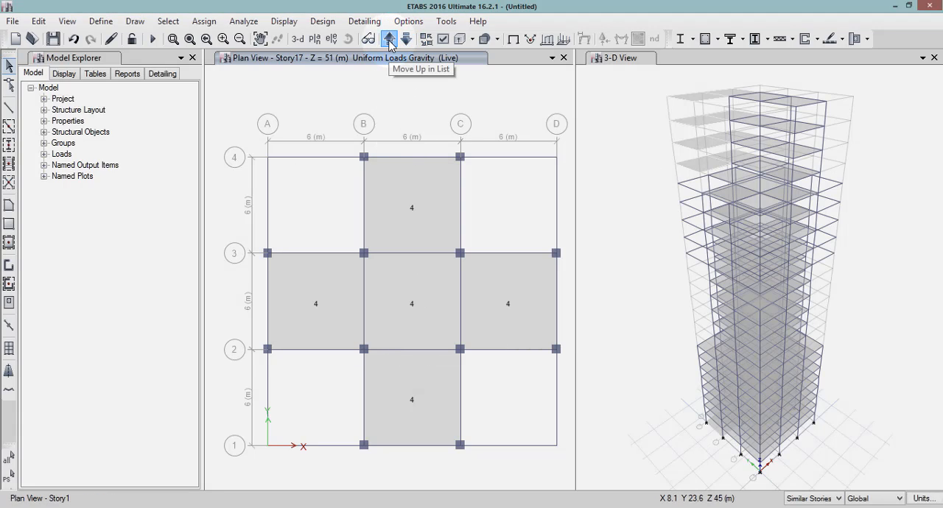
pyautogui.click(390, 40)
pyautogui.click(390, 40)
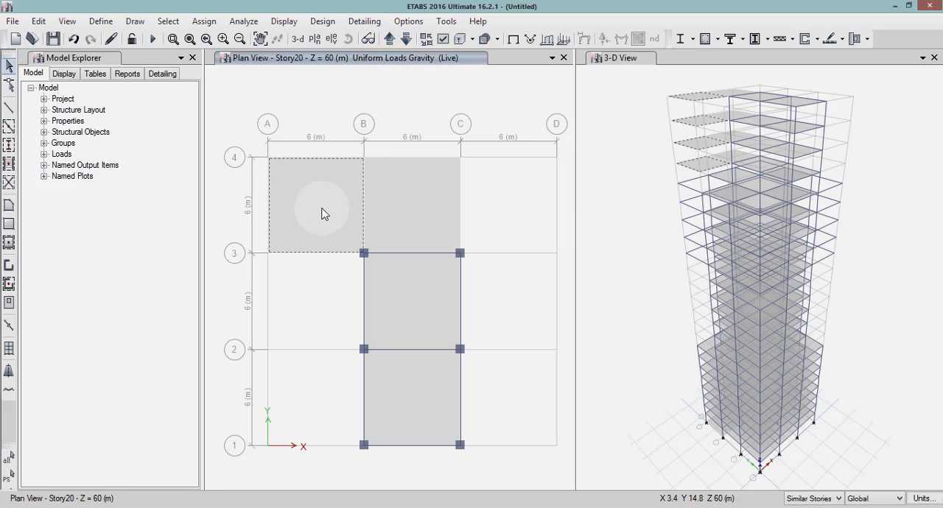
pyautogui.press('Delete')
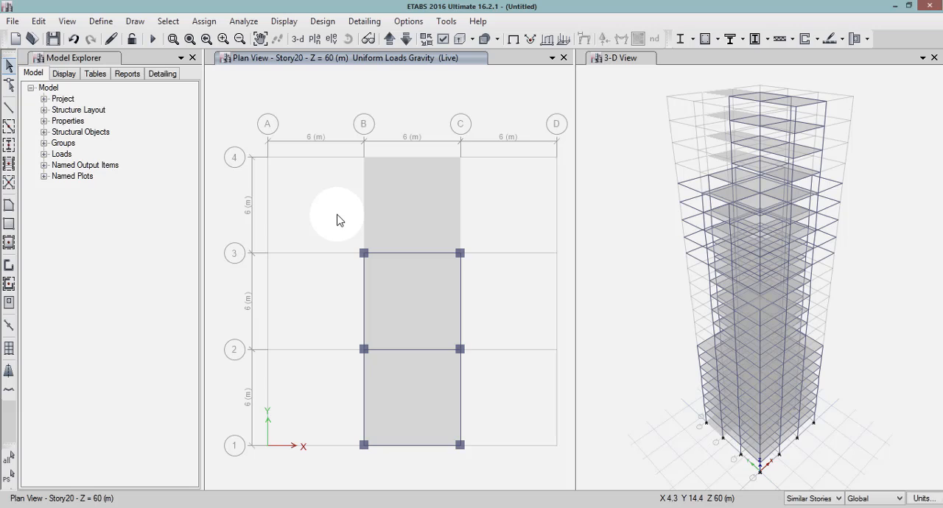
pyautogui.click(416, 208)
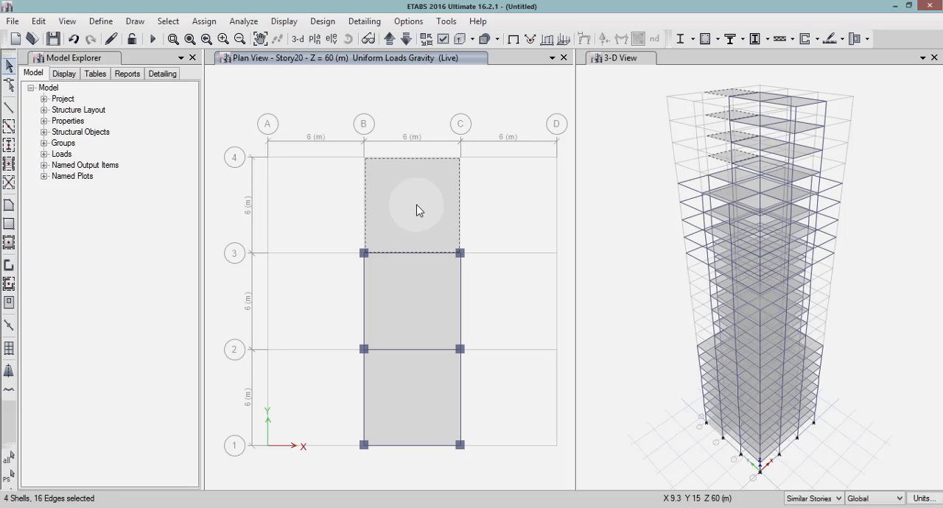
pyautogui.press('Delete')
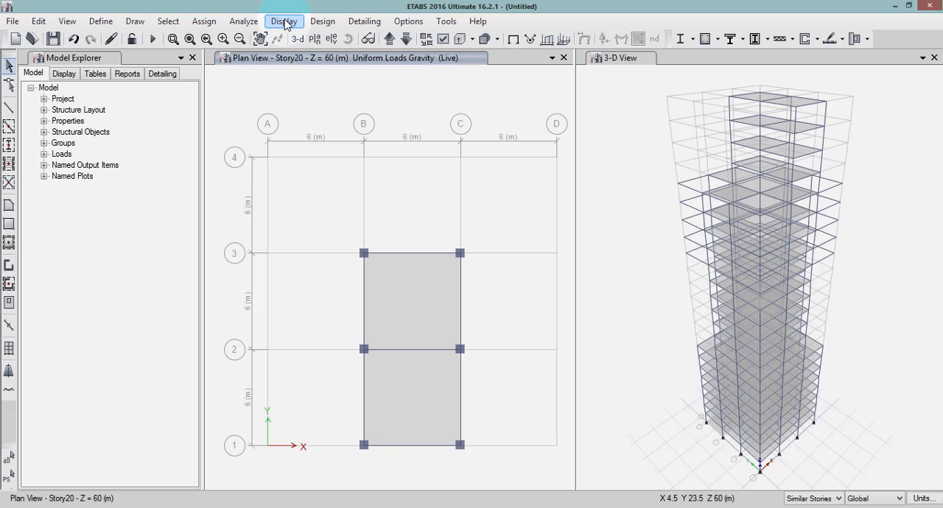
# Assign a uniform Live load of 3.5 kN/m² in the Gravity direction to the two remaining slab bays on Story20 and its similar stories.
pyautogui.click(204, 22)
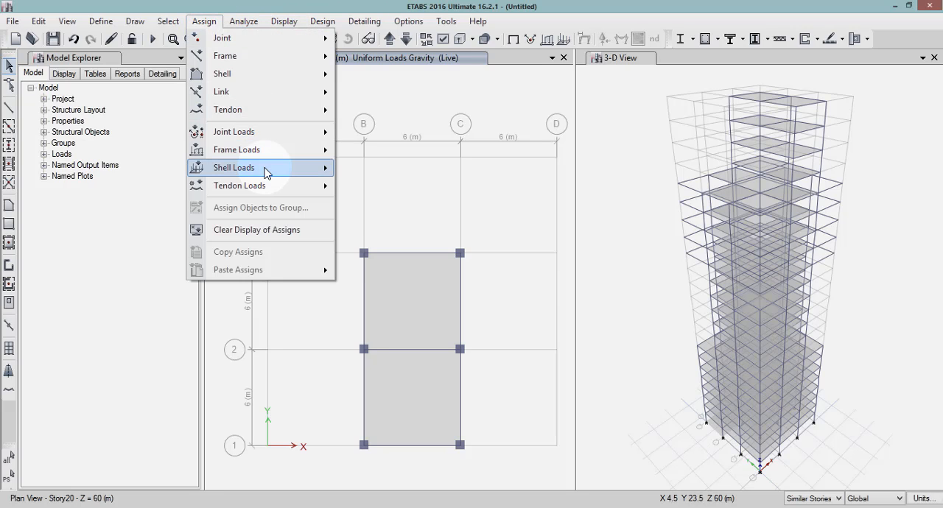
pyautogui.moveTo(266, 172)
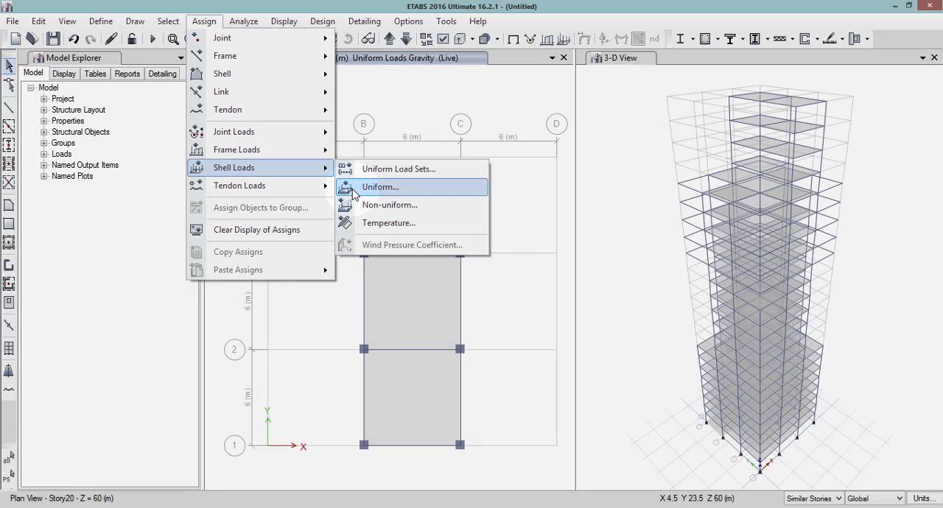
pyautogui.click(379, 187)
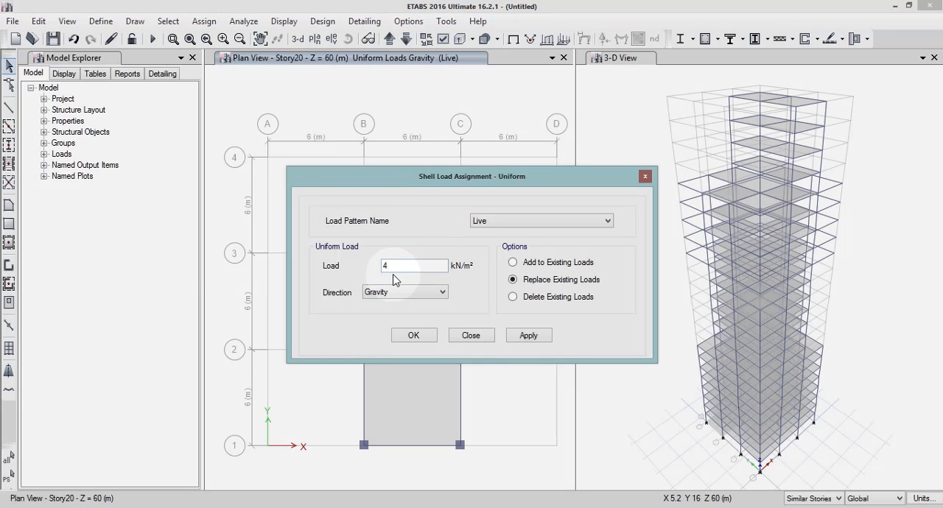
pyautogui.moveTo(394, 270); pyautogui.dragTo(376, 273)
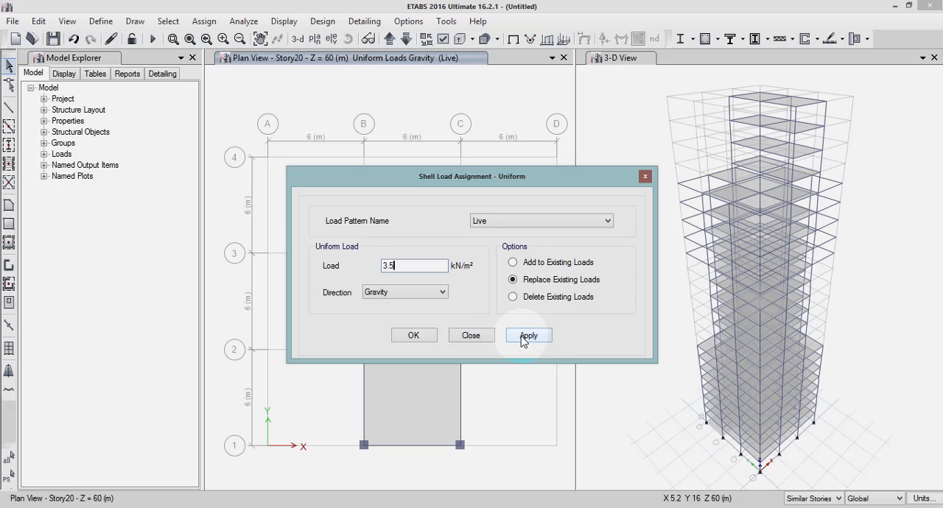
pyautogui.click(477, 336)
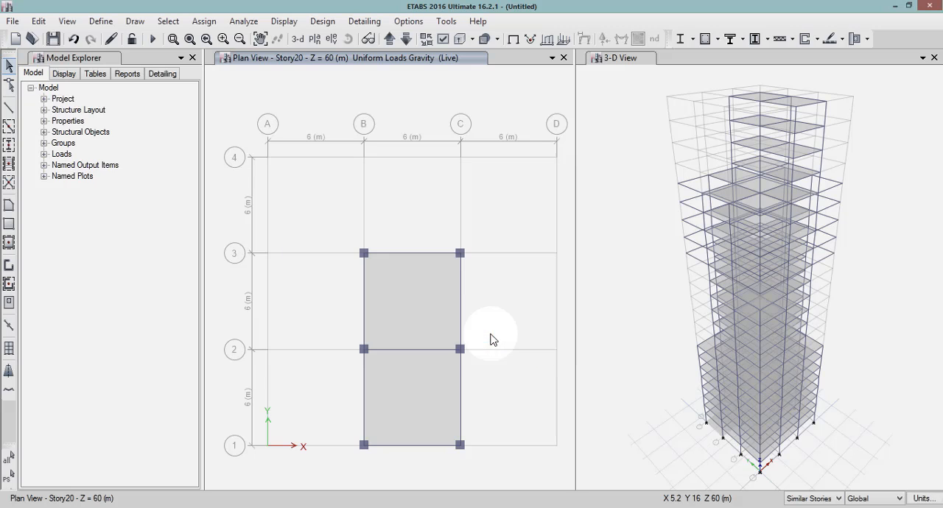
pyautogui.click(428, 401)
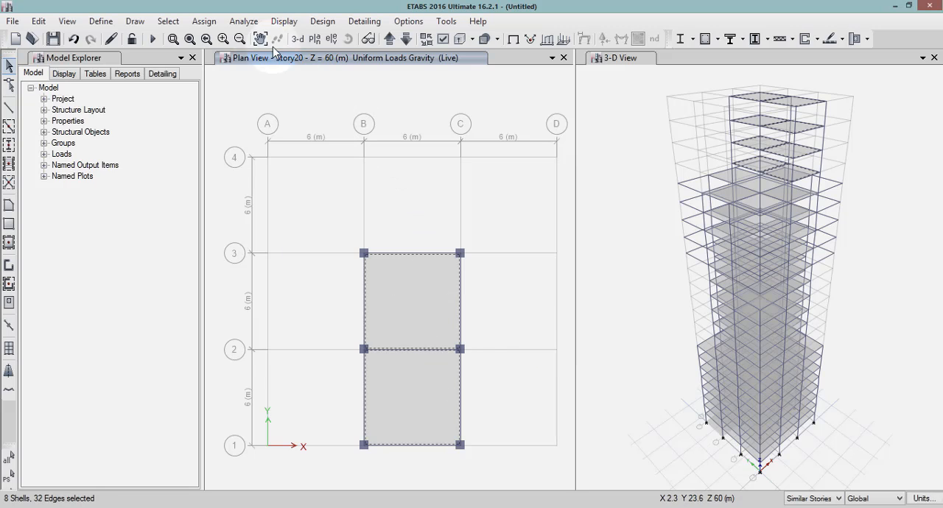
pyautogui.click(204, 22)
pyautogui.moveTo(316, 168)
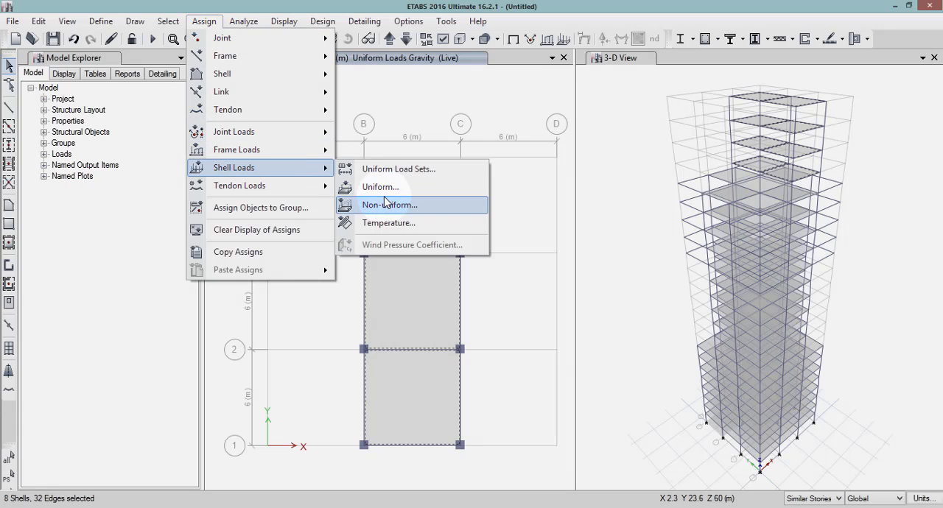
pyautogui.click(388, 186)
pyautogui.click(528, 335)
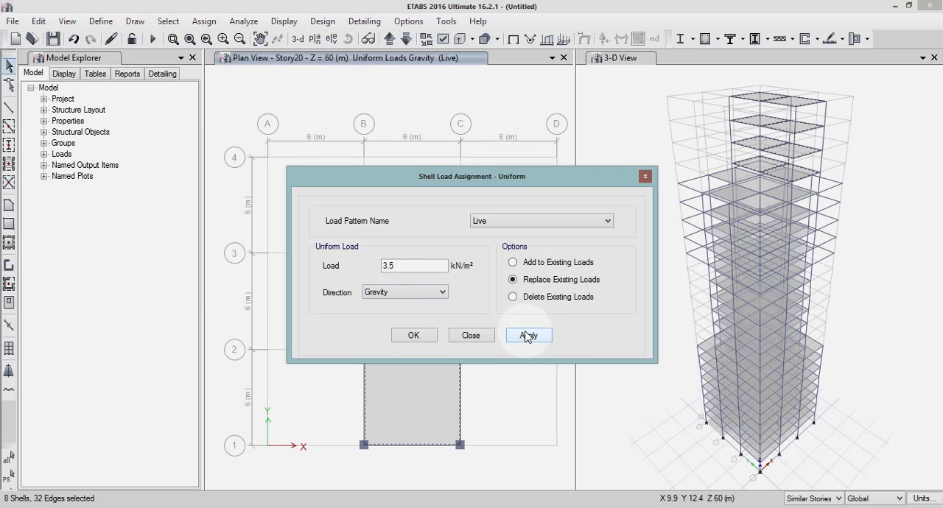
pyautogui.click(420, 333)
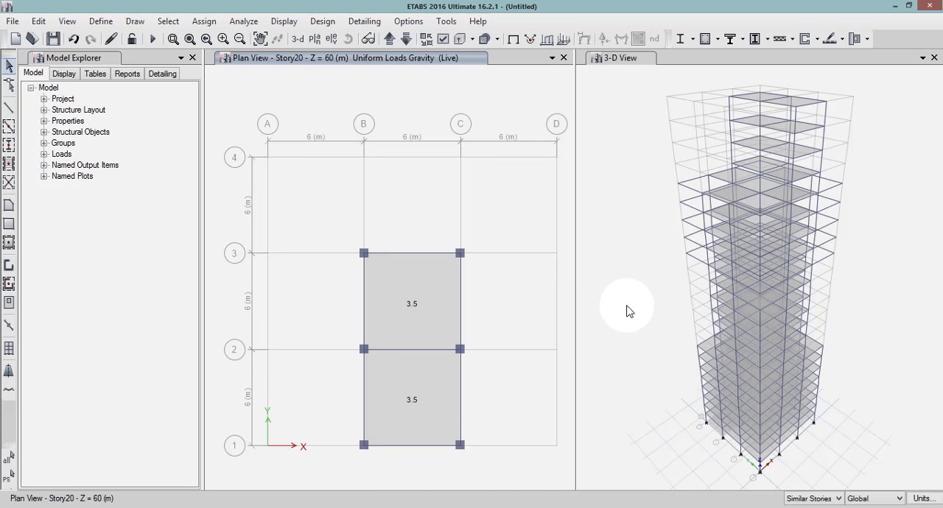
# Bring the plan view up to Story23, select its two slab bays and delete their existing uniform Live loads across the similar stories.
pyautogui.click(389, 38)
pyautogui.click(388, 39)
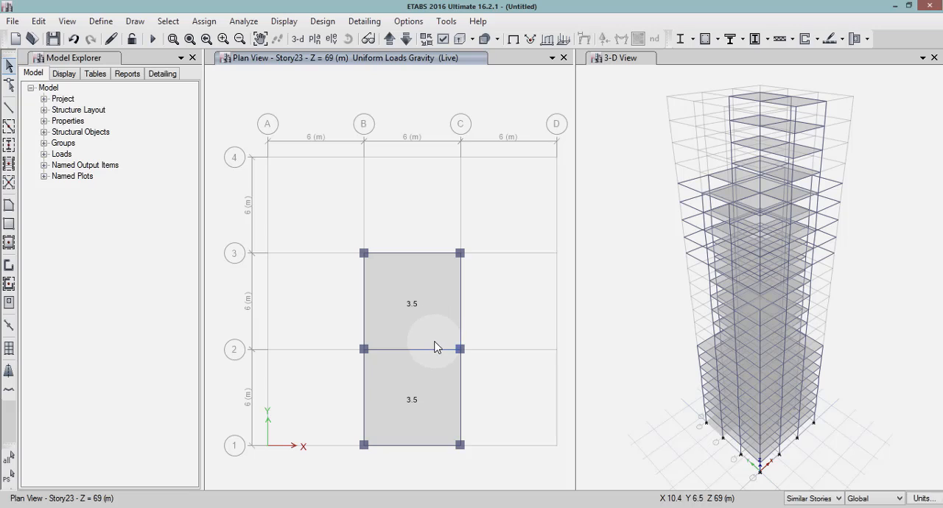
pyautogui.click(416, 310)
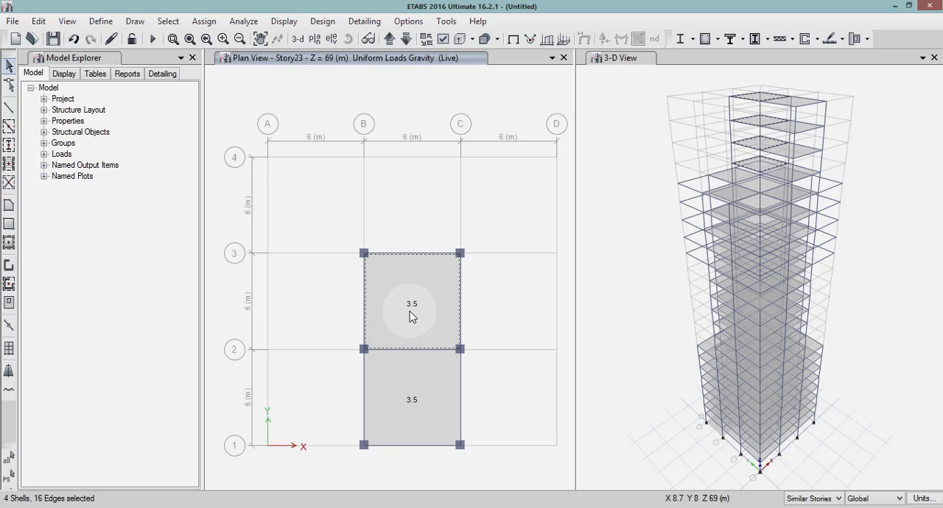
pyautogui.click(402, 371)
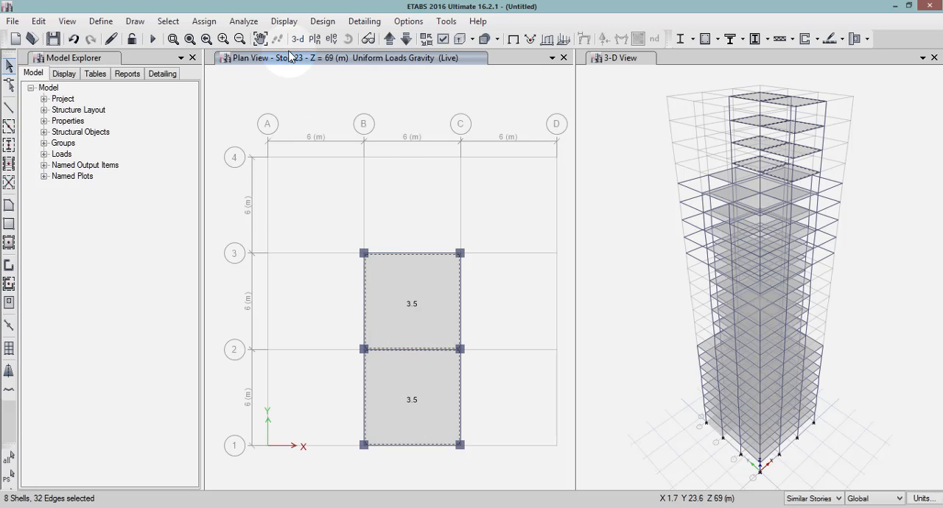
pyautogui.click(217, 25)
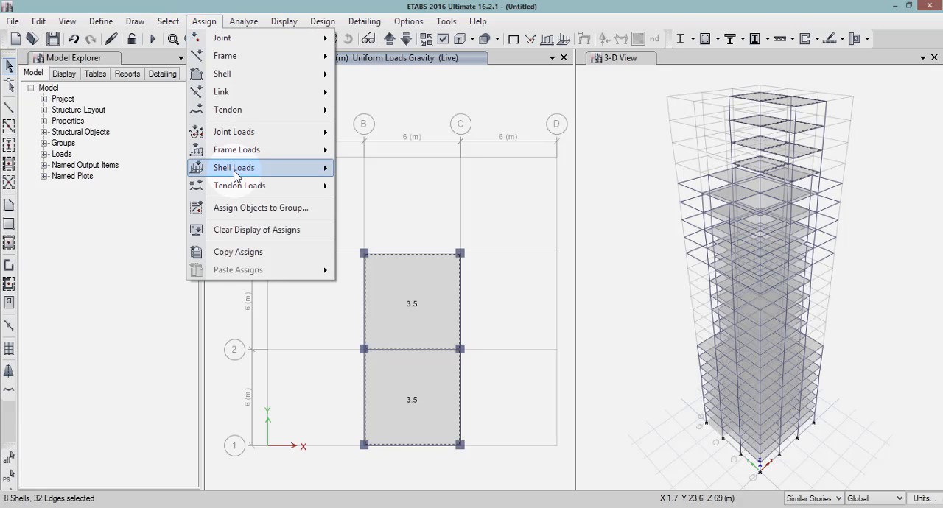
pyautogui.moveTo(235, 173)
pyautogui.click(377, 186)
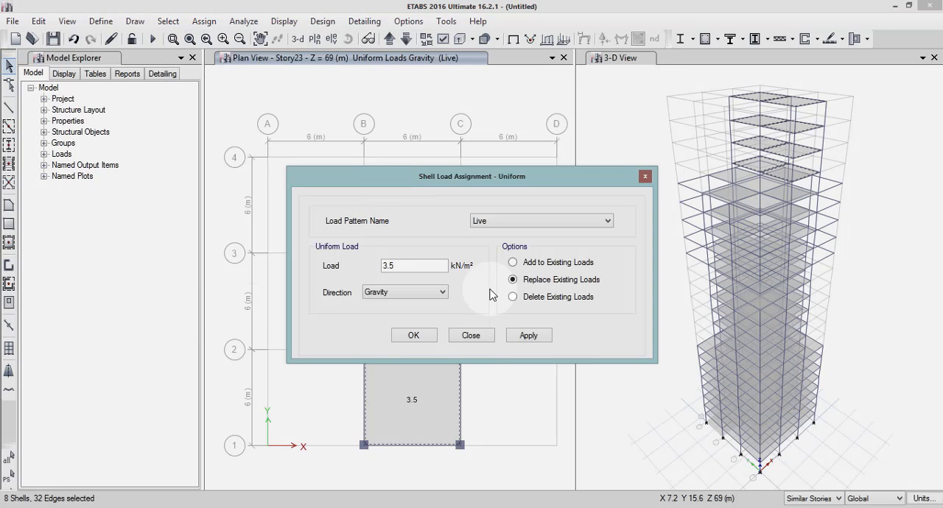
pyautogui.click(542, 301)
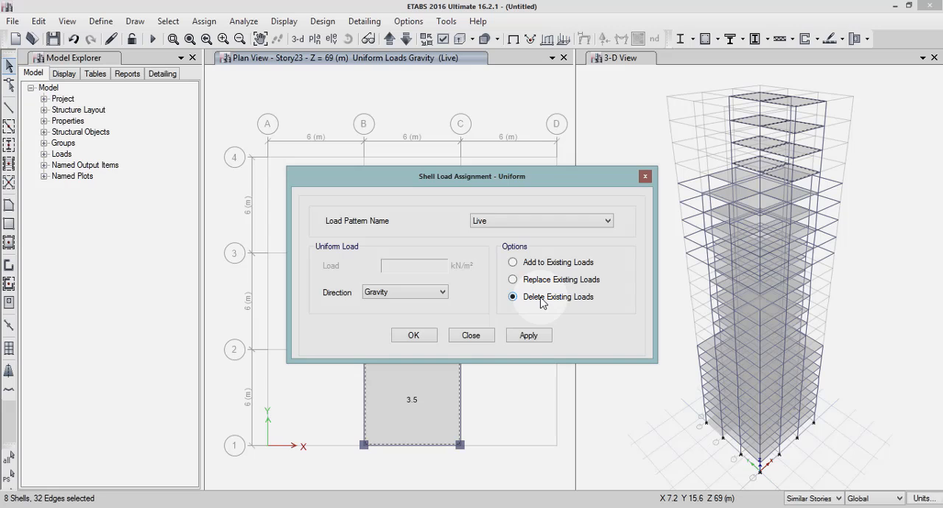
pyautogui.click(532, 338)
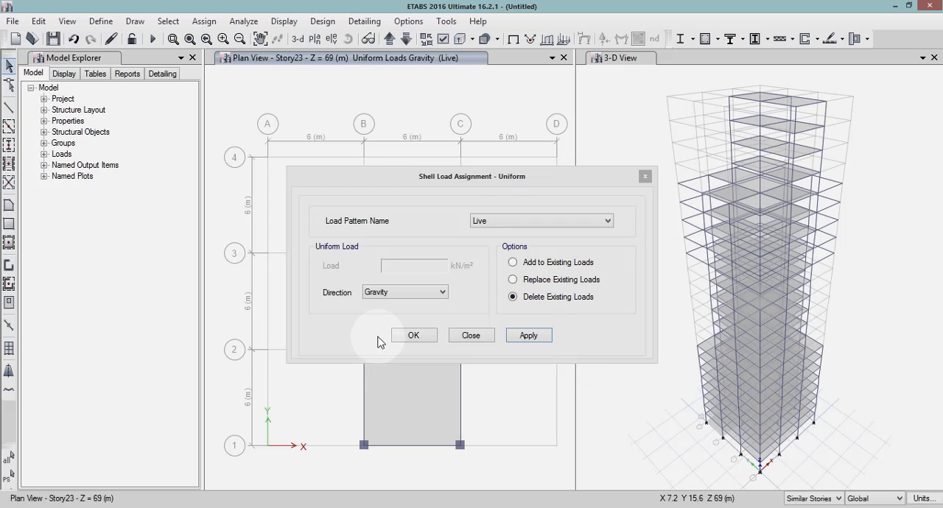
pyautogui.click(413, 335)
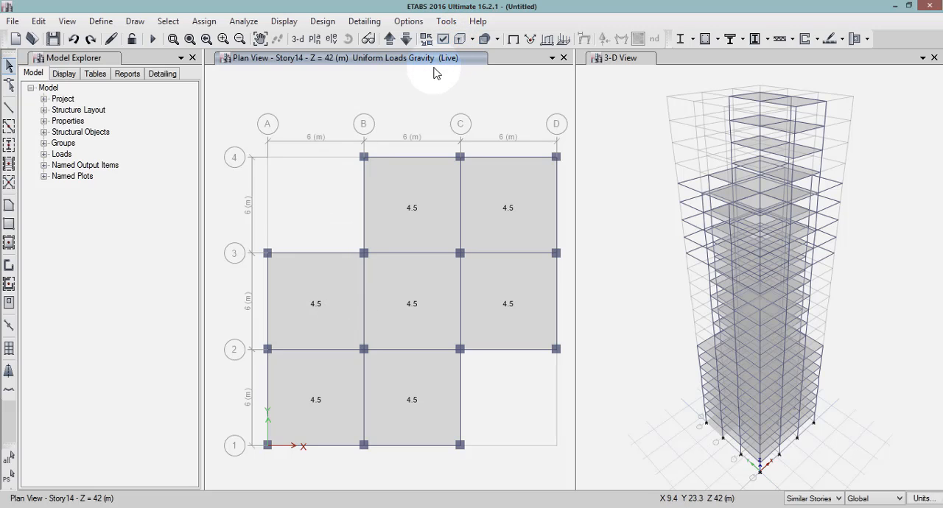
# Bring the plan view down to the Base level and delete the two stray slabs in bays A–B / 3–4 and B–C / 3–4.
pyautogui.click(389, 40)
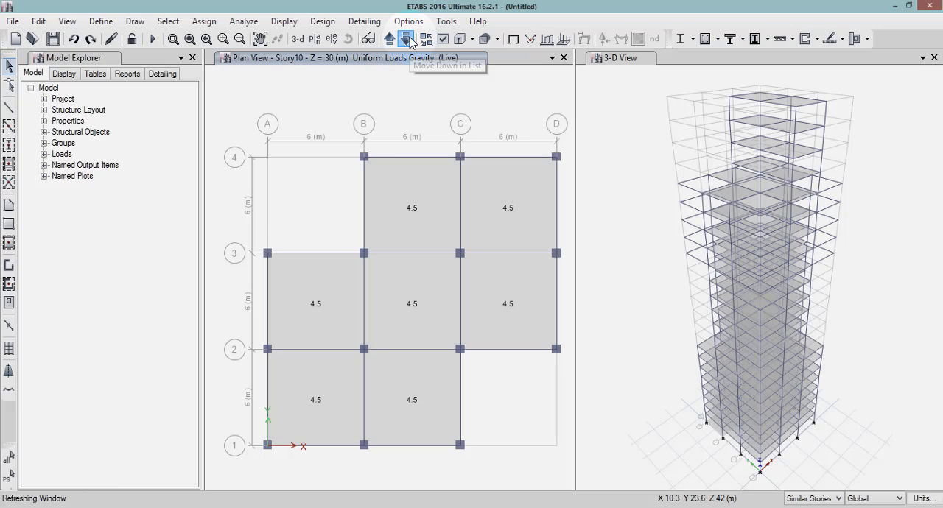
pyautogui.click(406, 39)
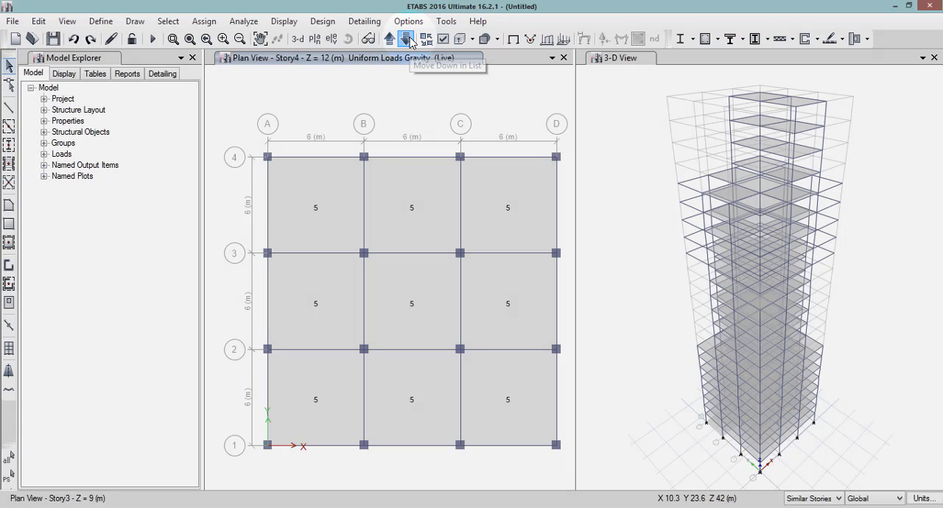
pyautogui.click(410, 42)
pyautogui.click(410, 42)
pyautogui.click(410, 42)
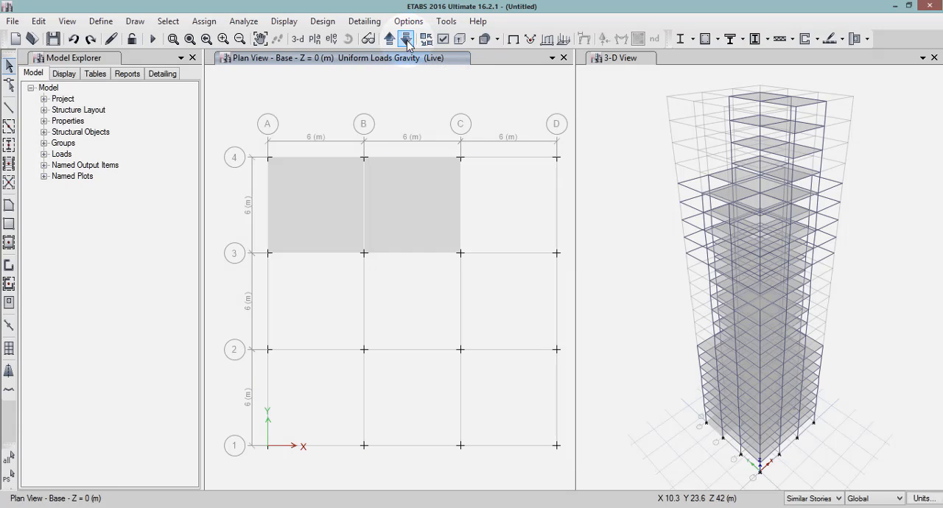
pyautogui.click(315, 193)
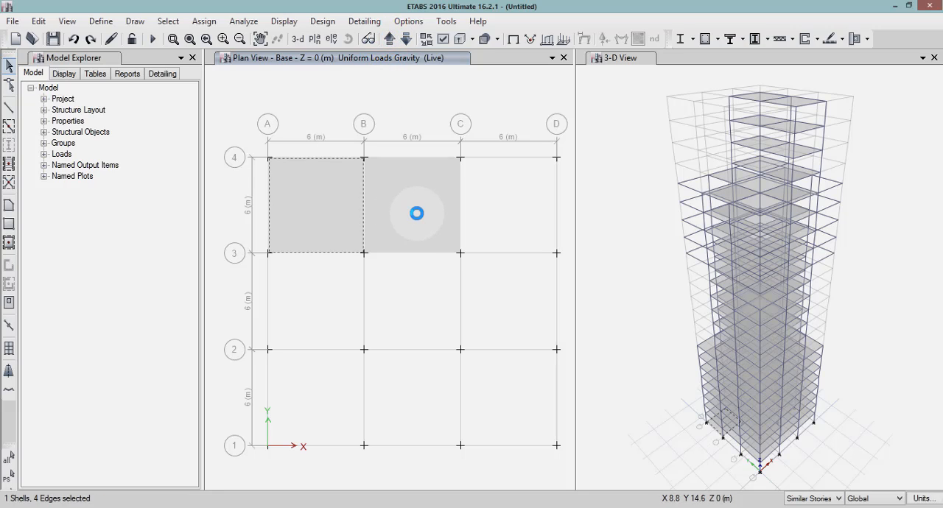
pyautogui.click(417, 213)
pyautogui.click(392, 103)
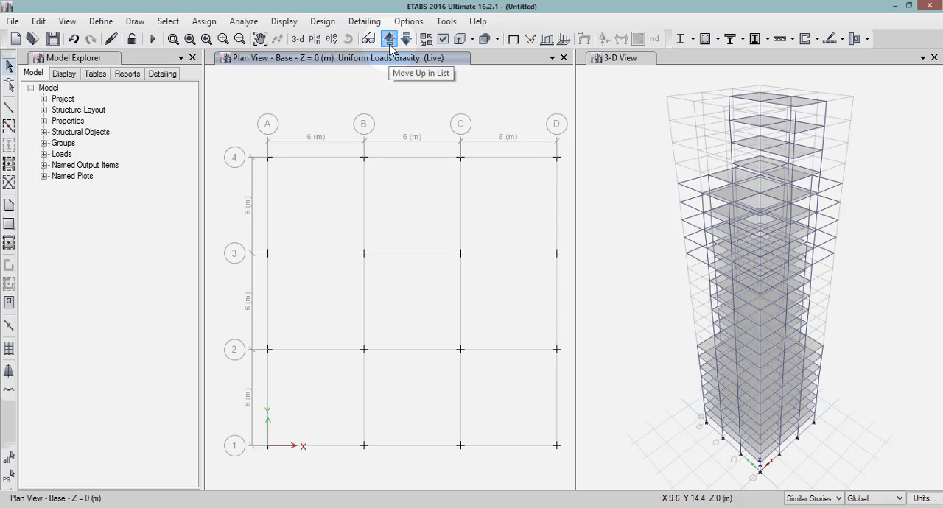
# Bring the plan view up to Story1 and select all perimeter beams along grids A, 4, D and 1 across the similar stories.
pyautogui.click(389, 44)
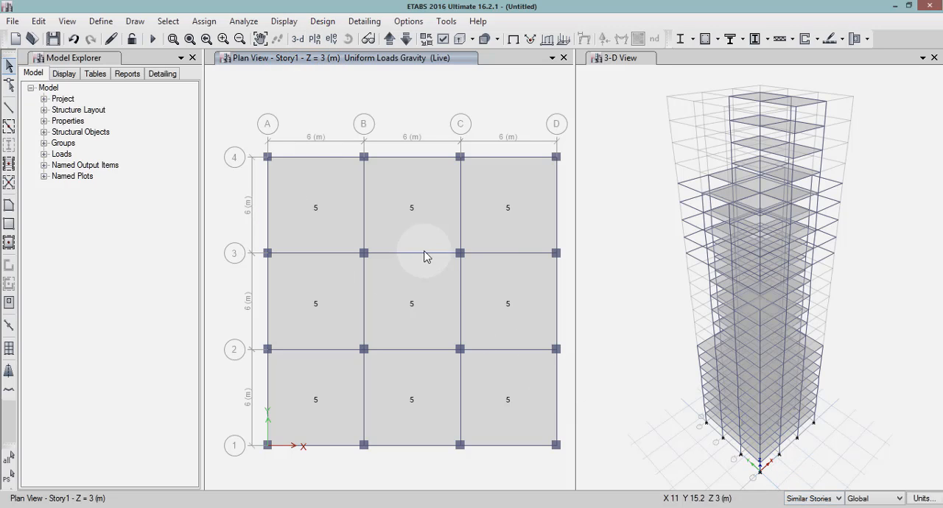
pyautogui.click(268, 187)
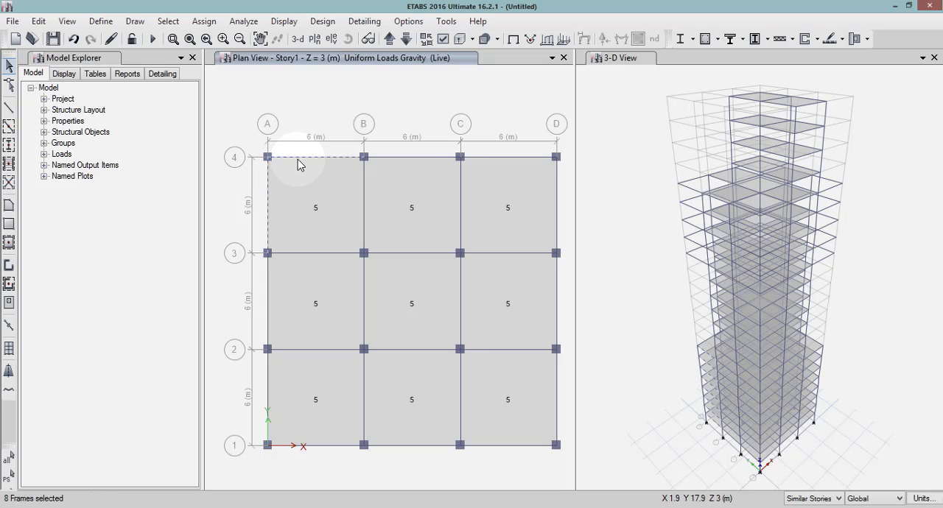
pyautogui.click(522, 158)
pyautogui.click(558, 197)
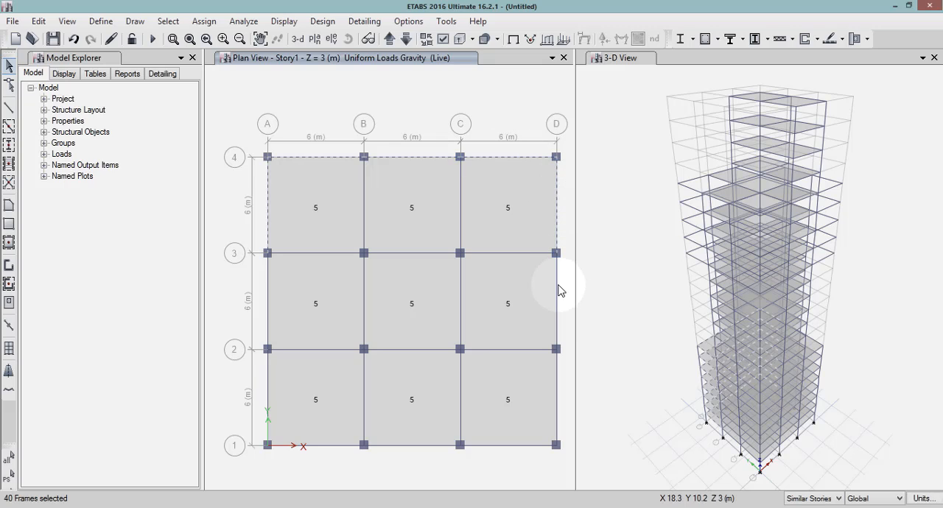
pyautogui.click(556, 307)
pyautogui.click(557, 391)
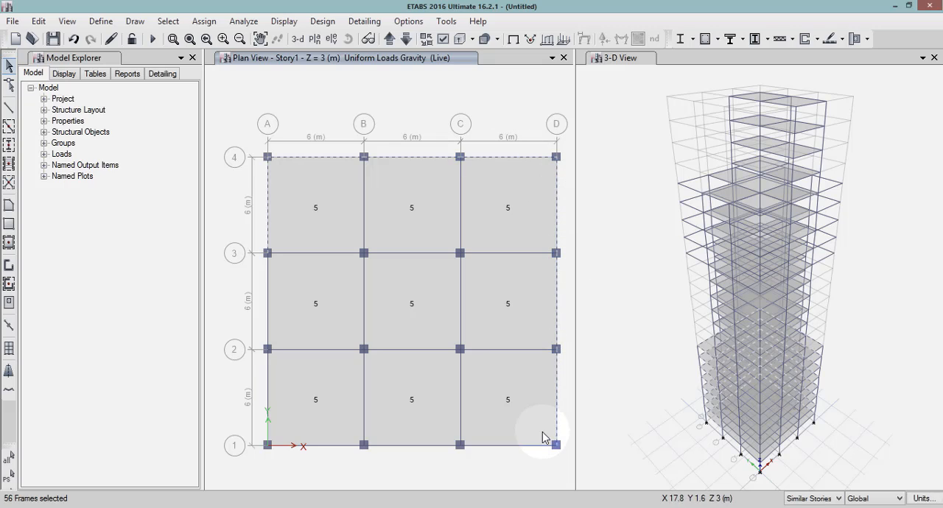
pyautogui.click(428, 447)
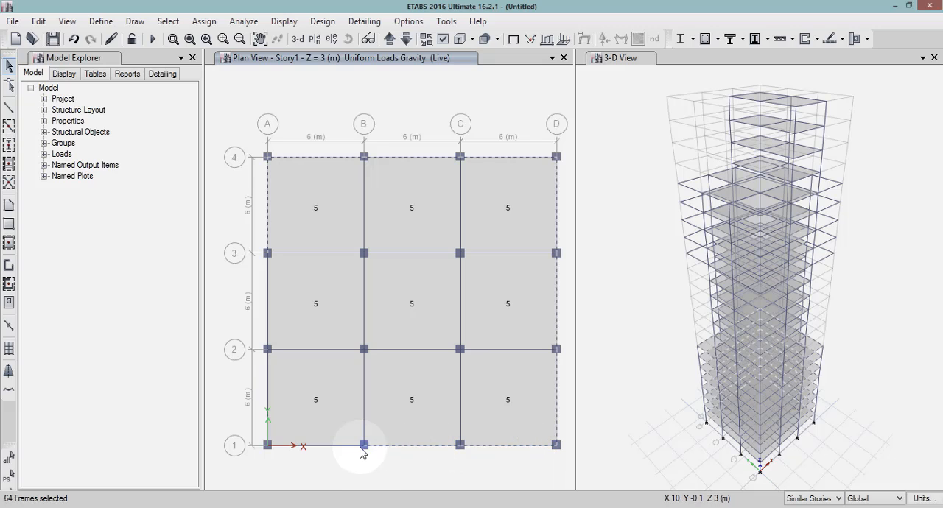
pyautogui.click(334, 446)
pyautogui.click(268, 401)
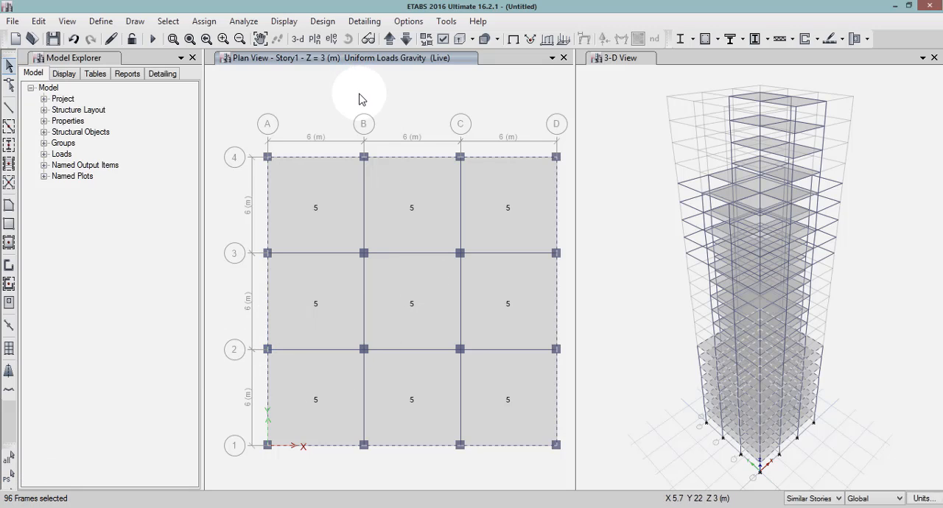
# Assign a uniform distributed Dead load of 0.2 kN/m in the Gravity direction to the selected Story1 perimeter beams, replacing existing loads.
pyautogui.click(205, 22)
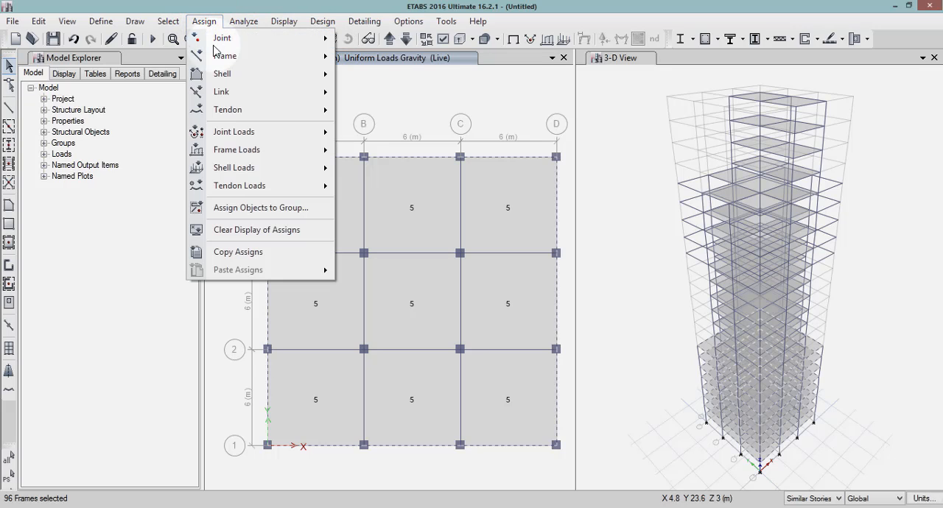
pyautogui.moveTo(251, 153)
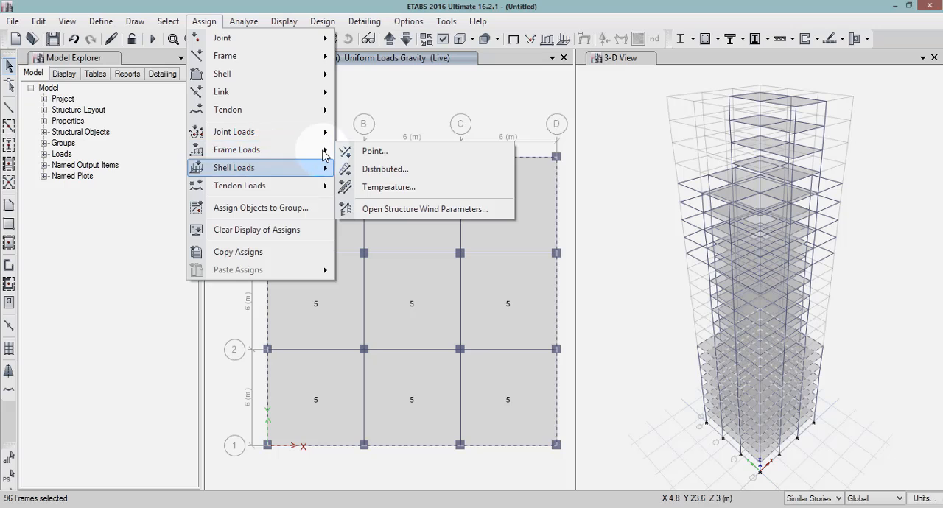
pyautogui.click(365, 170)
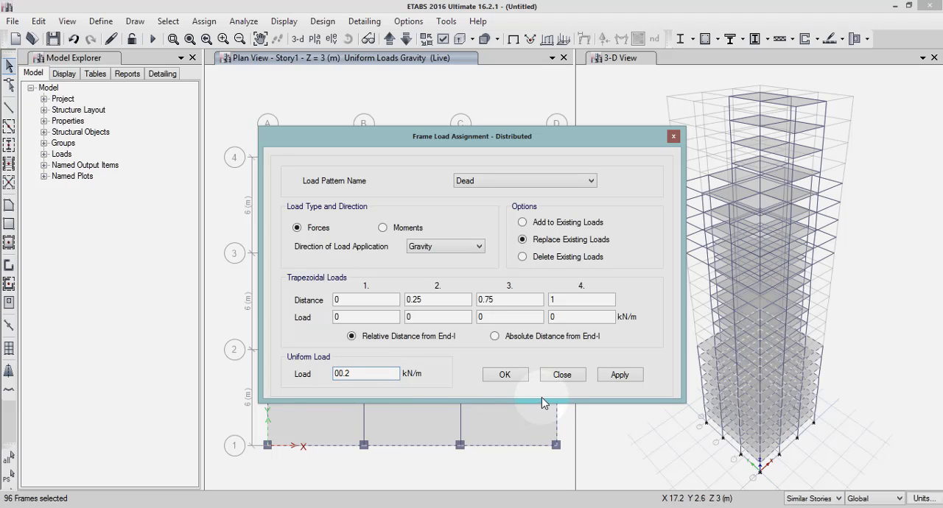
pyautogui.click(619, 375)
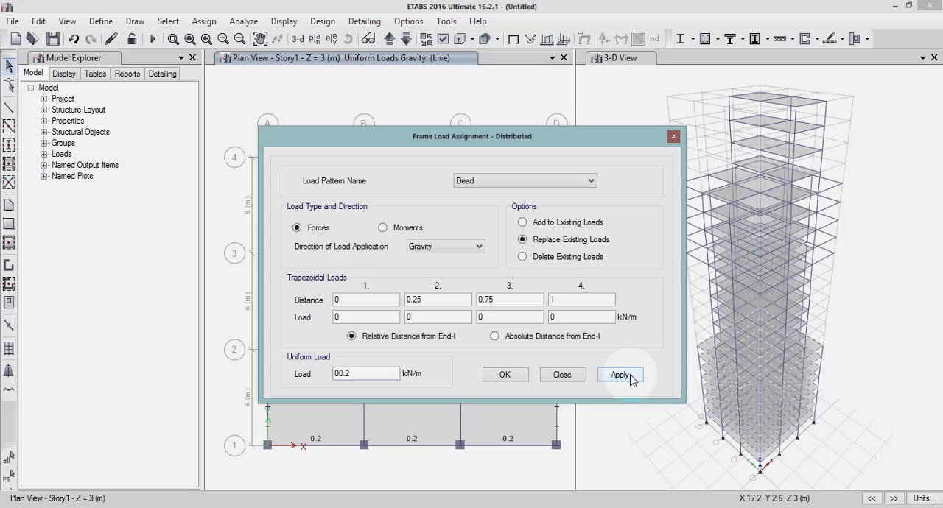
pyautogui.click(505, 375)
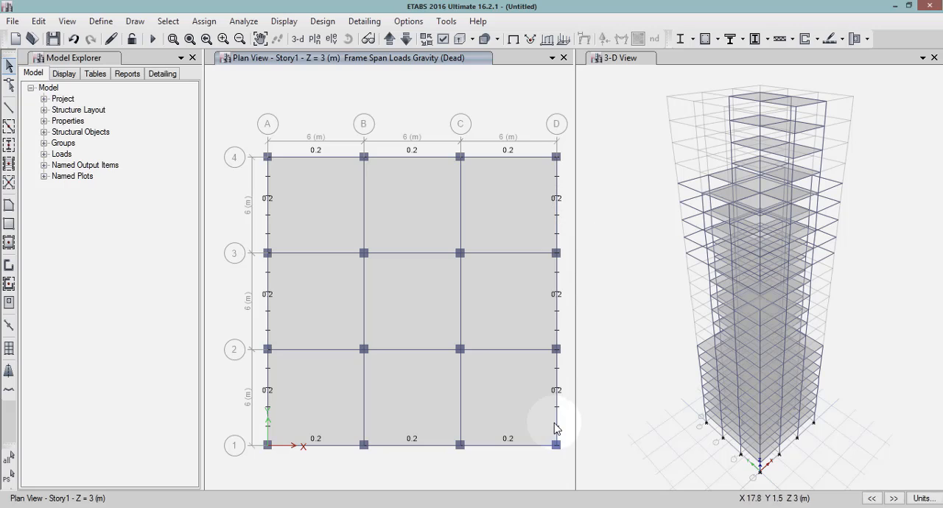
# Bring the plan view up to Story9 and select the beams around the stepped slab outline, following the cut-out corners A–B / 3–4 and C–D / 1–2.
pyautogui.click(389, 40)
pyautogui.click(389, 39)
pyautogui.click(388, 39)
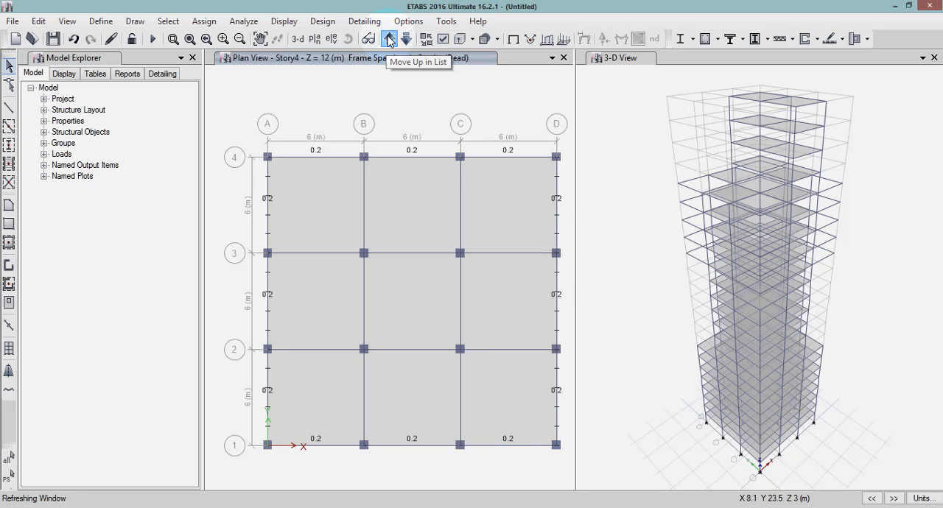
pyautogui.click(389, 39)
pyautogui.click(389, 39)
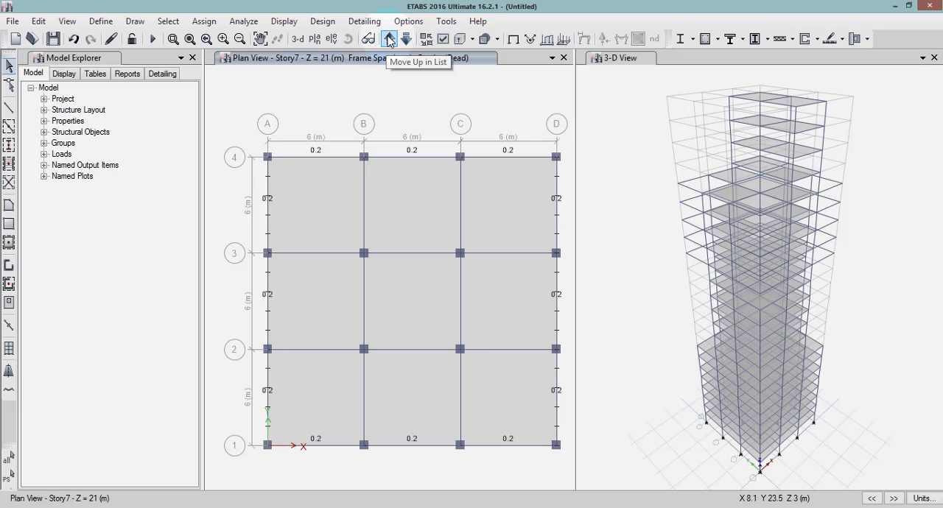
pyautogui.click(388, 39)
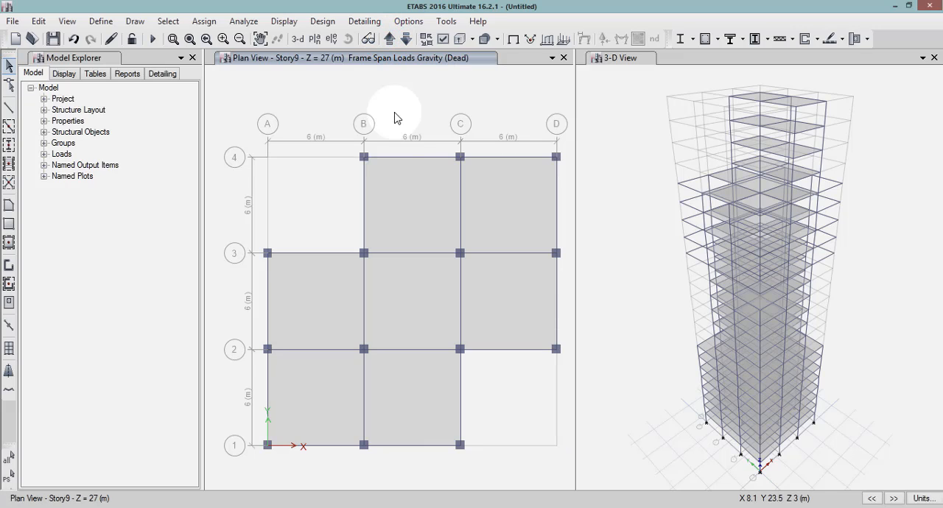
pyautogui.click(363, 180)
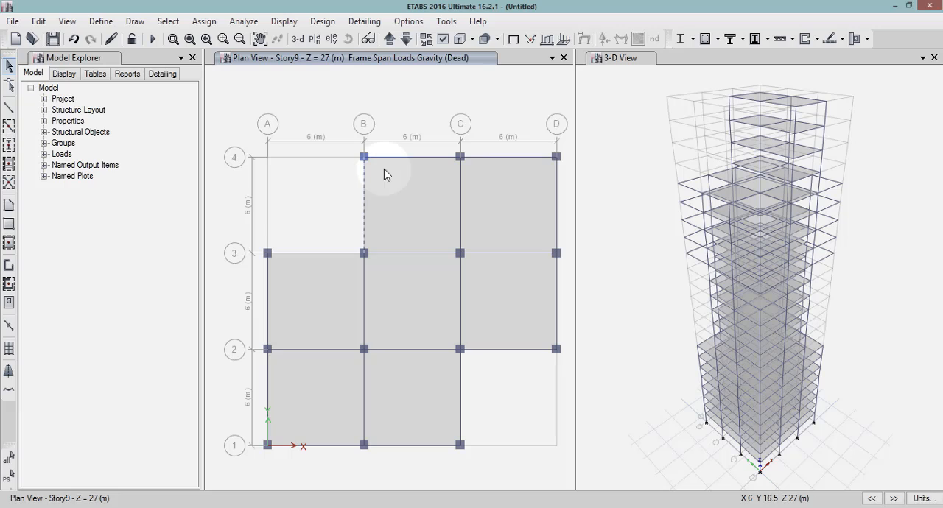
pyautogui.click(408, 157)
pyautogui.click(527, 161)
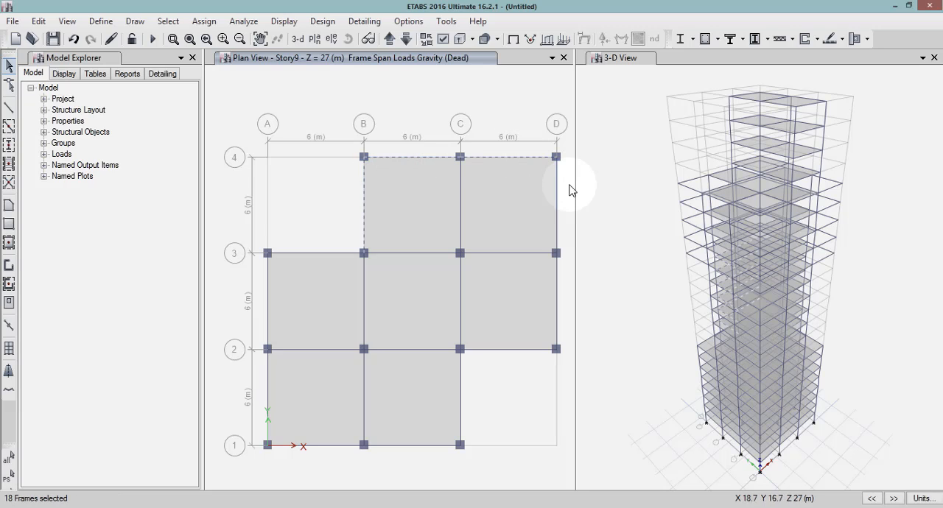
pyautogui.click(557, 205)
pyautogui.click(558, 300)
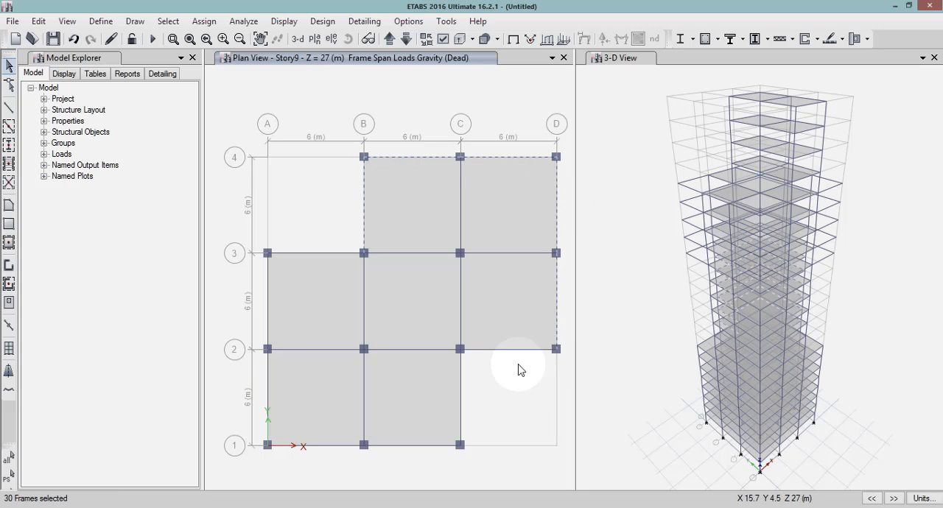
pyautogui.click(459, 385)
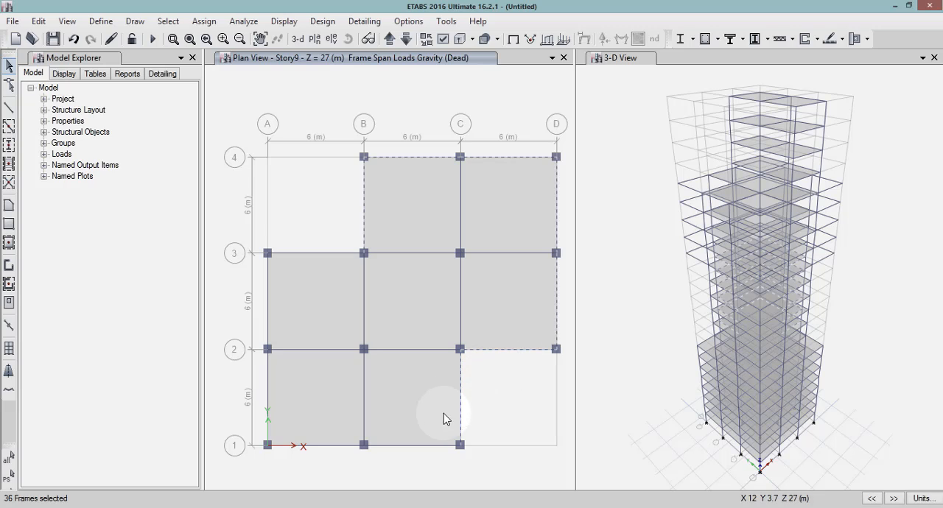
pyautogui.click(423, 445)
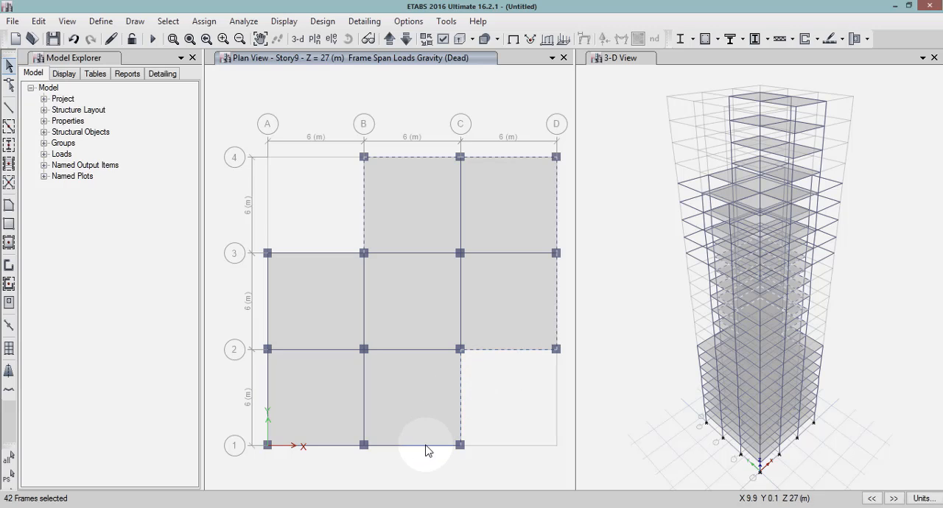
pyautogui.click(315, 446)
pyautogui.click(269, 395)
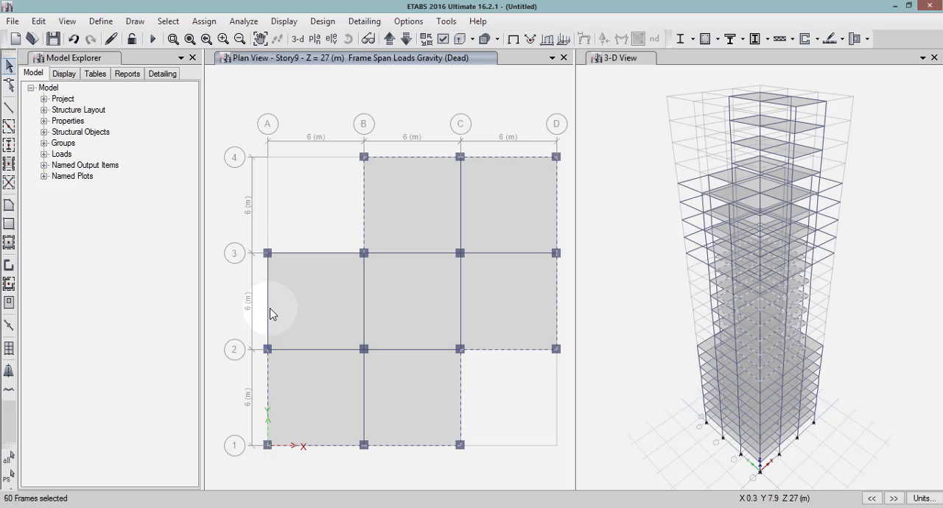
pyautogui.click(318, 254)
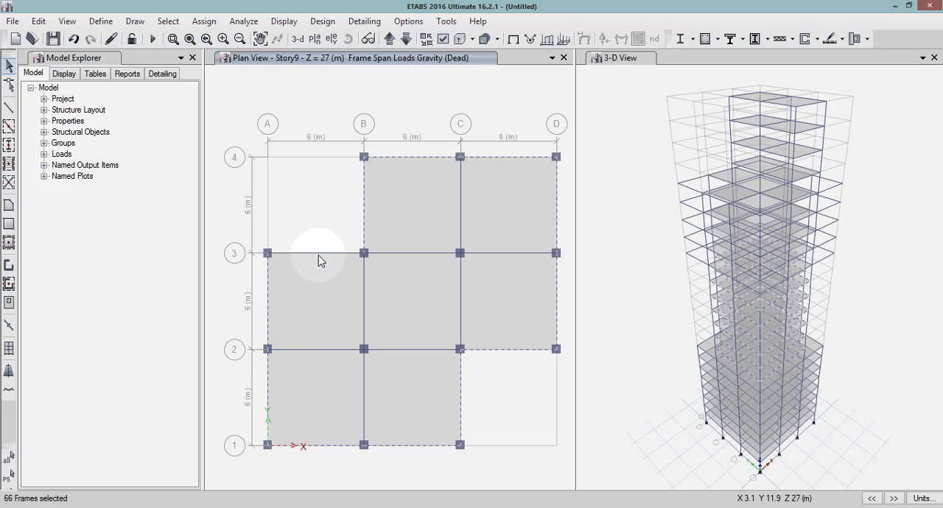
pyautogui.click(330, 308)
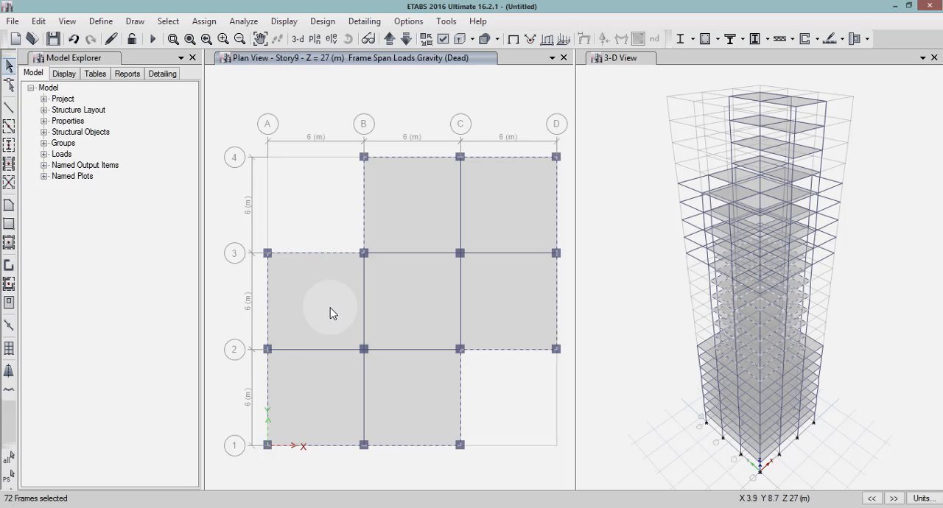
# Assign a uniform distributed Dead load of 0.2 kN/m in the Gravity direction to the selected Story9 perimeter beams, replacing existing loads.
pyautogui.click(206, 22)
pyautogui.moveTo(242, 151)
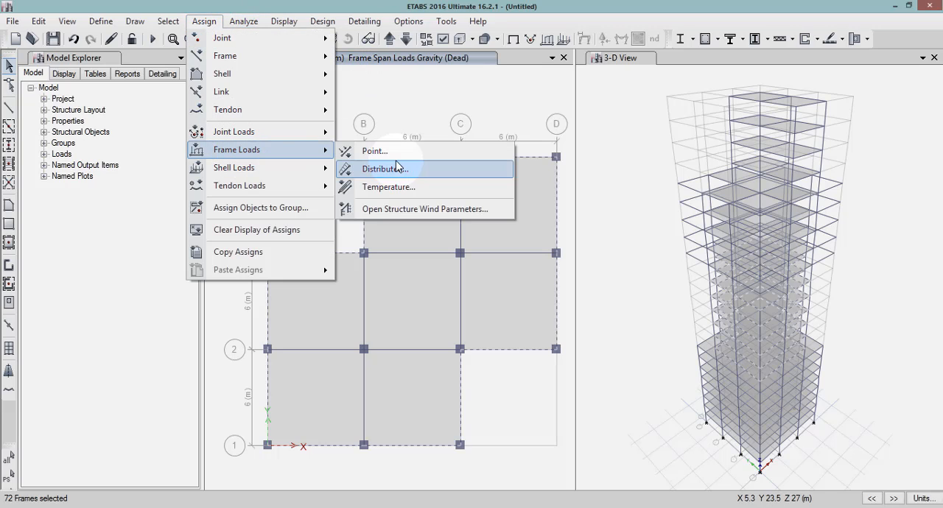
pyautogui.click(399, 170)
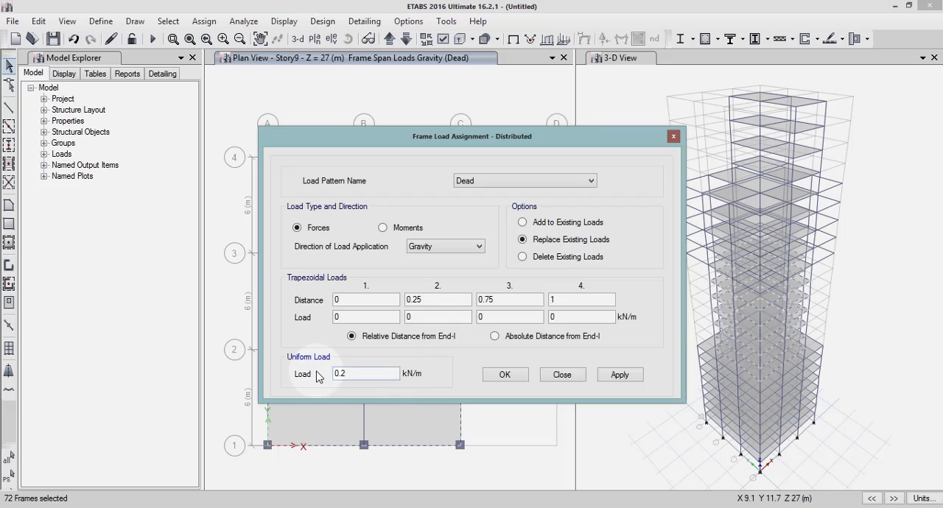
pyautogui.click(619, 376)
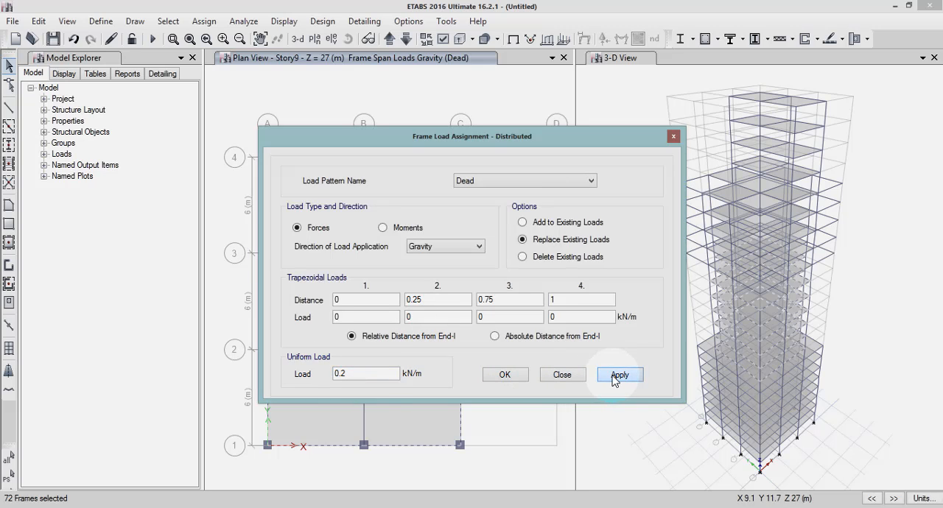
pyautogui.click(506, 377)
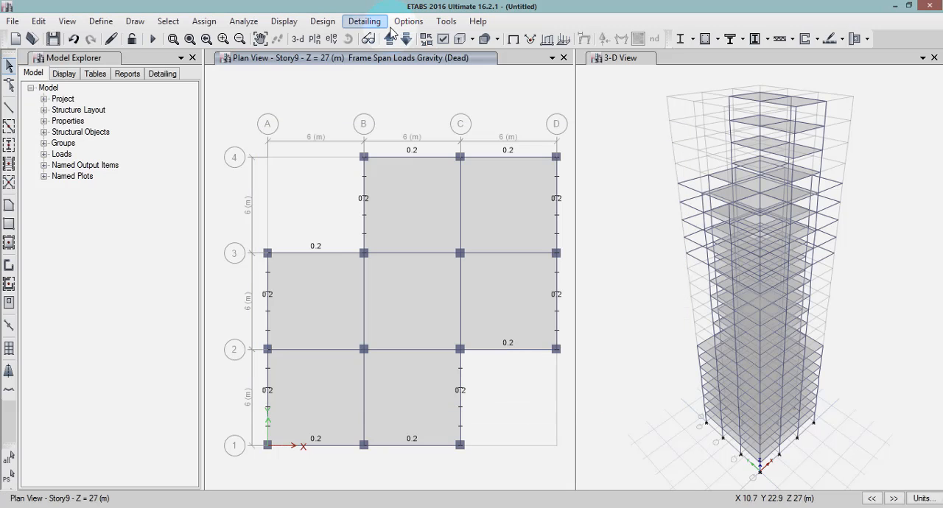
# Bring the plan view up to Story15 and select the beams around the cross-shaped slab outline, following all four cut-out corners.
pyautogui.click(390, 39)
pyautogui.click(390, 39)
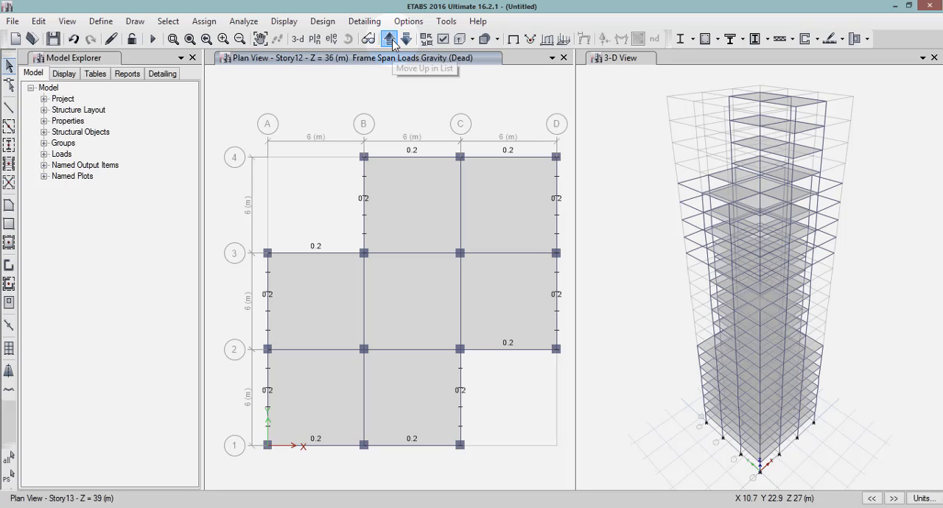
pyautogui.click(389, 39)
pyautogui.click(389, 40)
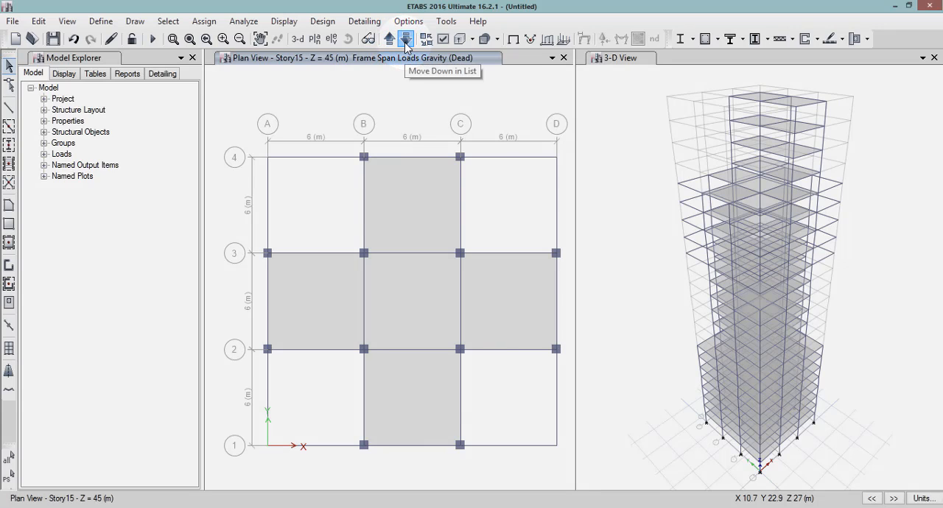
pyautogui.click(406, 39)
pyautogui.click(390, 39)
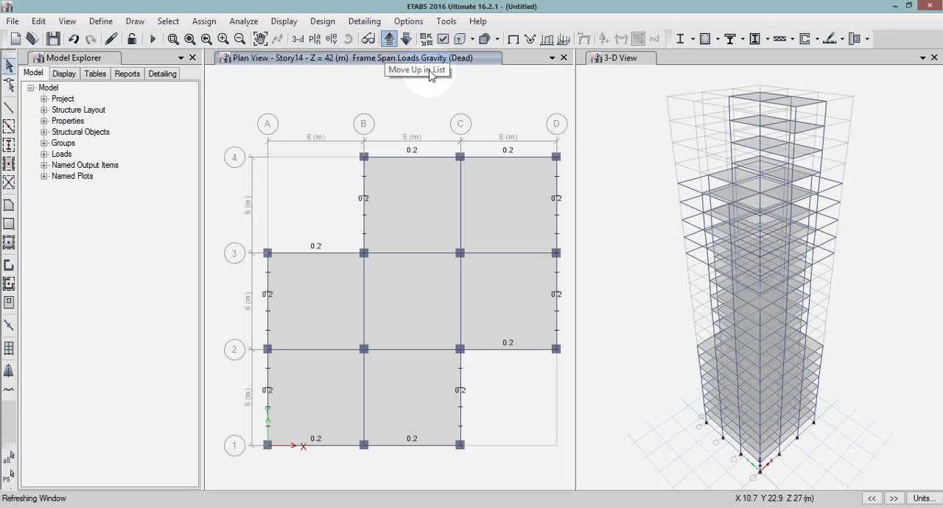
pyautogui.click(415, 158)
pyautogui.click(463, 182)
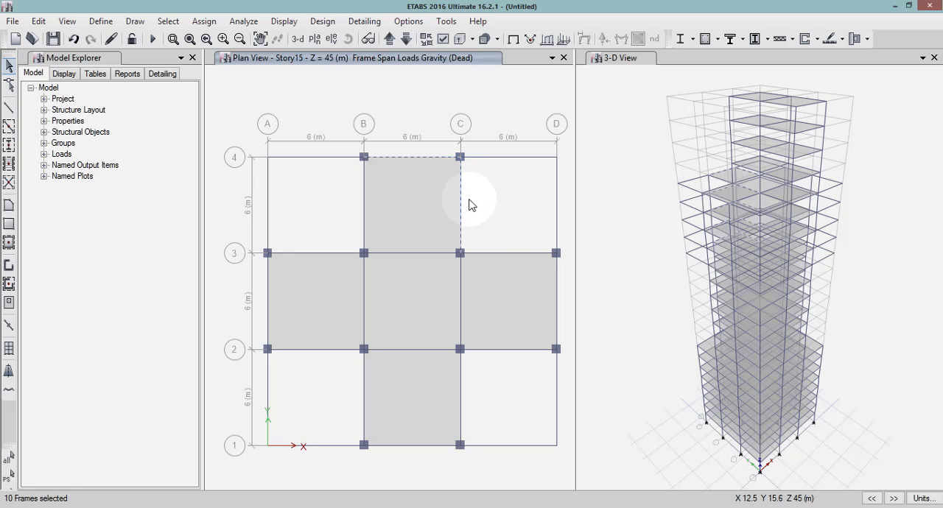
pyautogui.click(492, 255)
pyautogui.click(557, 293)
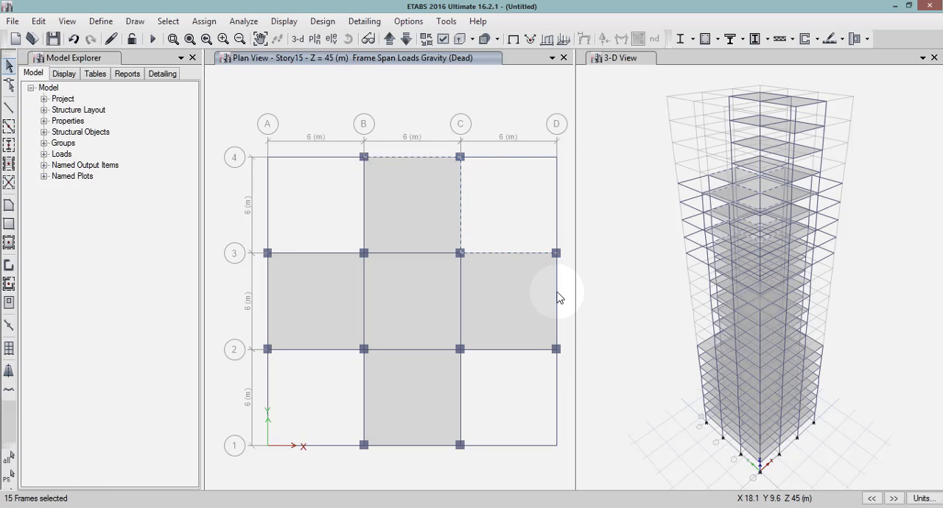
pyautogui.click(529, 350)
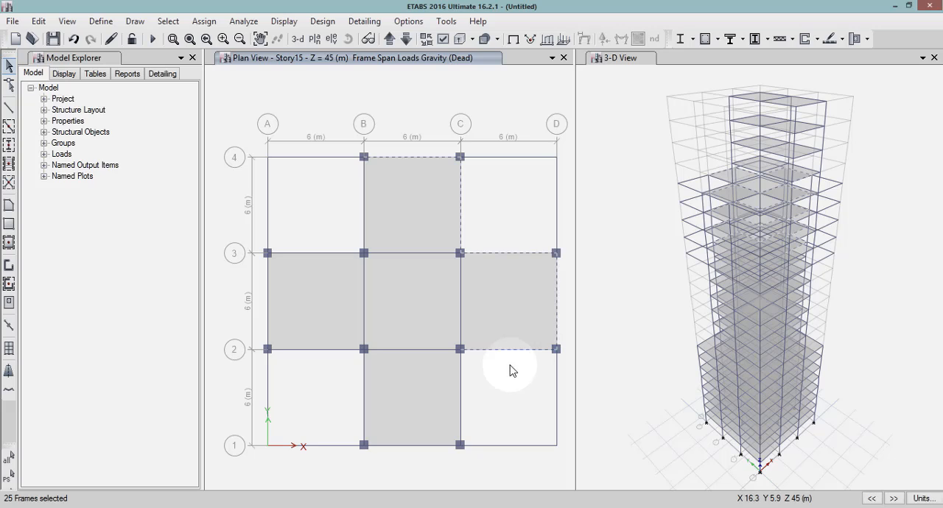
pyautogui.click(461, 398)
pyautogui.click(364, 401)
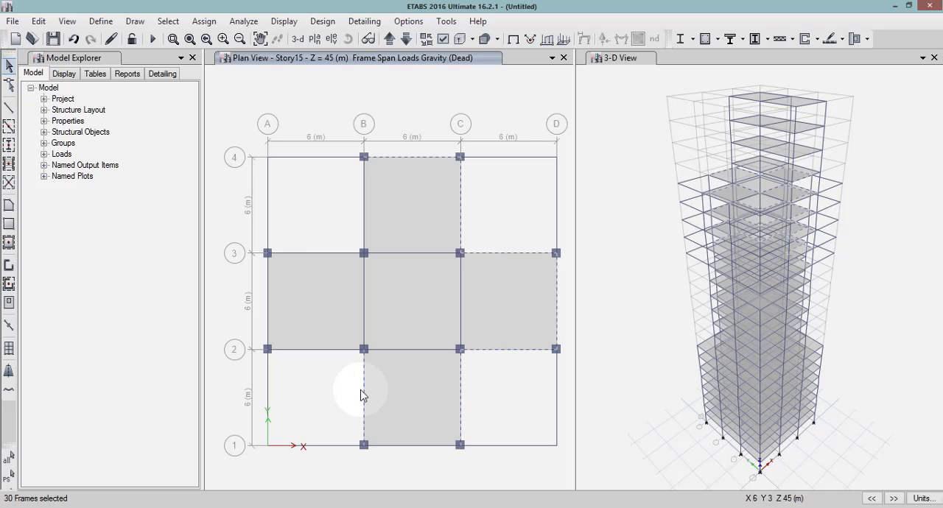
pyautogui.click(312, 352)
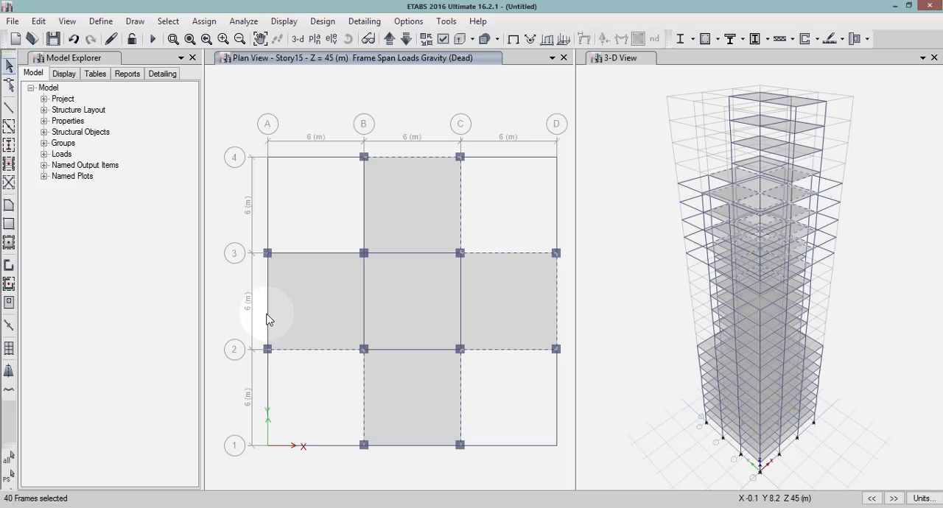
pyautogui.click(287, 258)
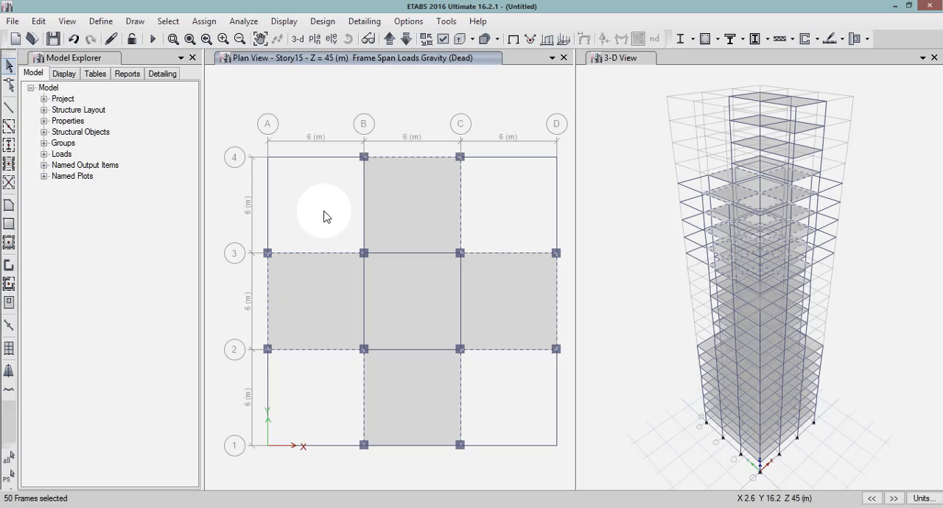
pyautogui.click(364, 202)
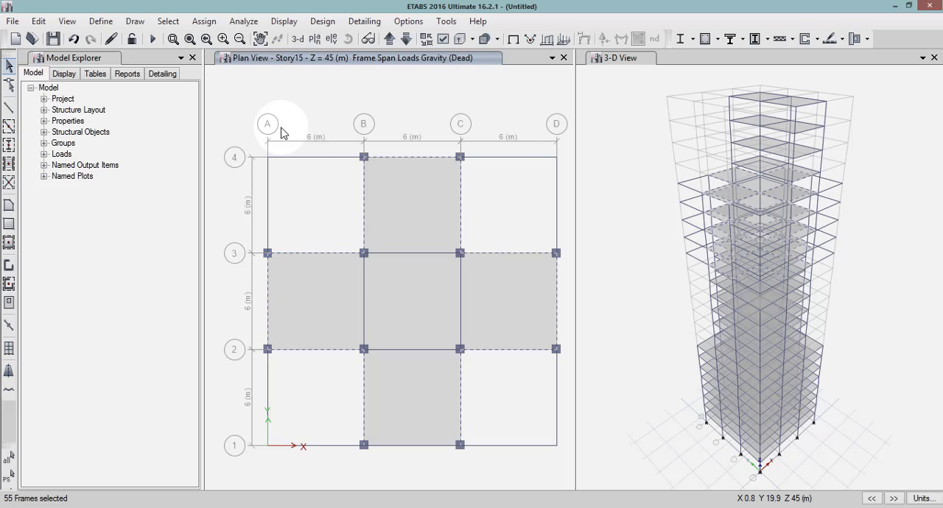
# Assign a uniform distributed Dead load of 0.2 kN/m in the Gravity direction to the selected Story15 perimeter beams, replacing existing loads.
pyautogui.click(206, 22)
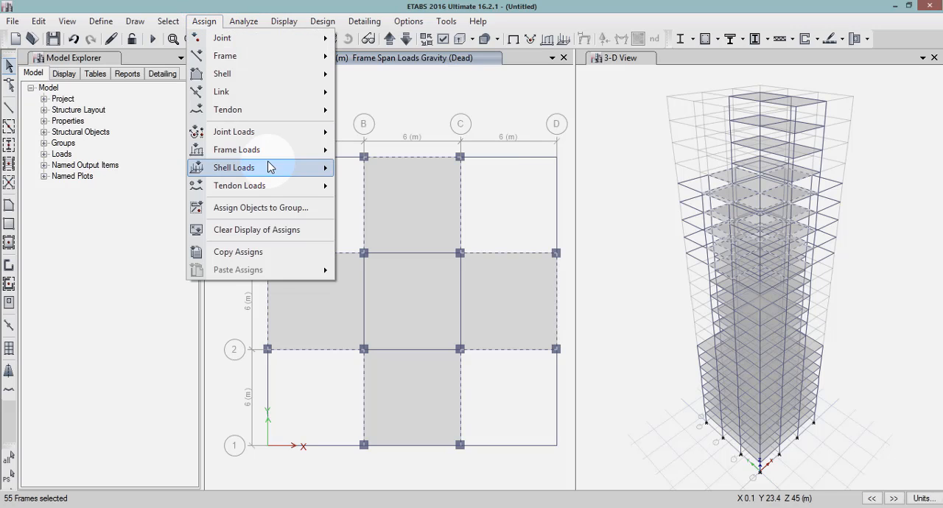
pyautogui.moveTo(269, 158)
pyautogui.click(421, 172)
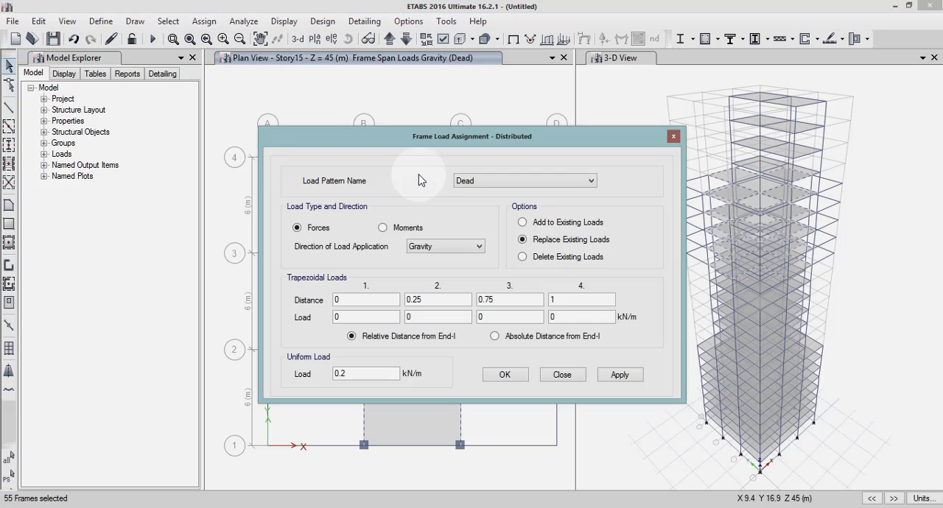
pyautogui.click(617, 375)
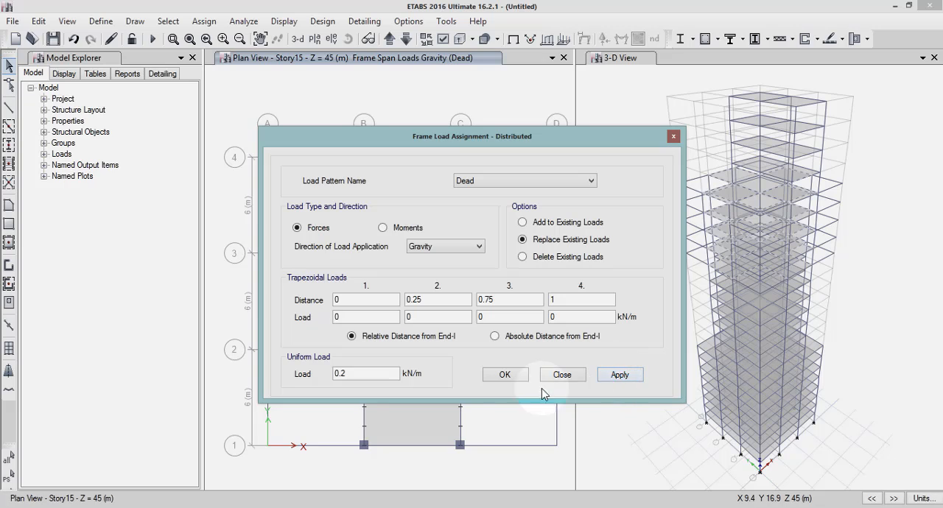
pyautogui.click(505, 377)
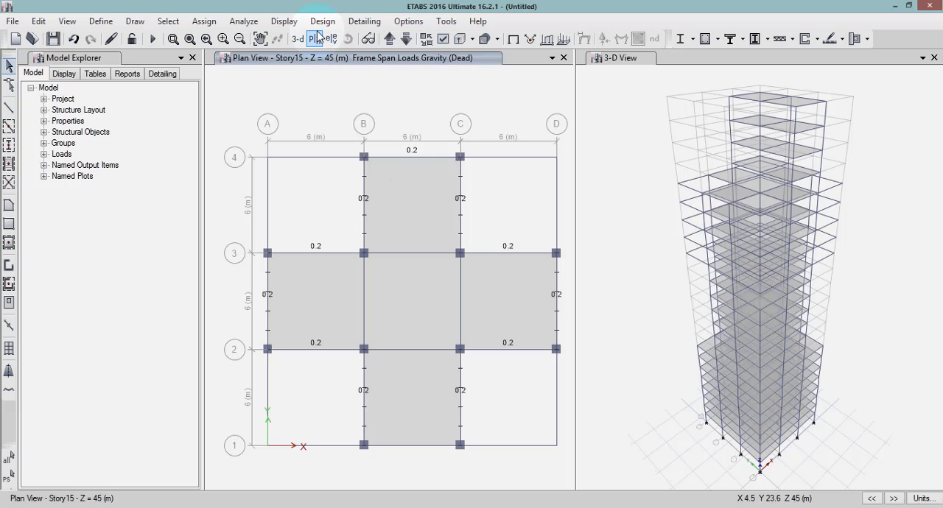
# Bring the plan view up to Story20 and select the perimeter beams of the slab between grids B–C and 1–3.
pyautogui.click(389, 41)
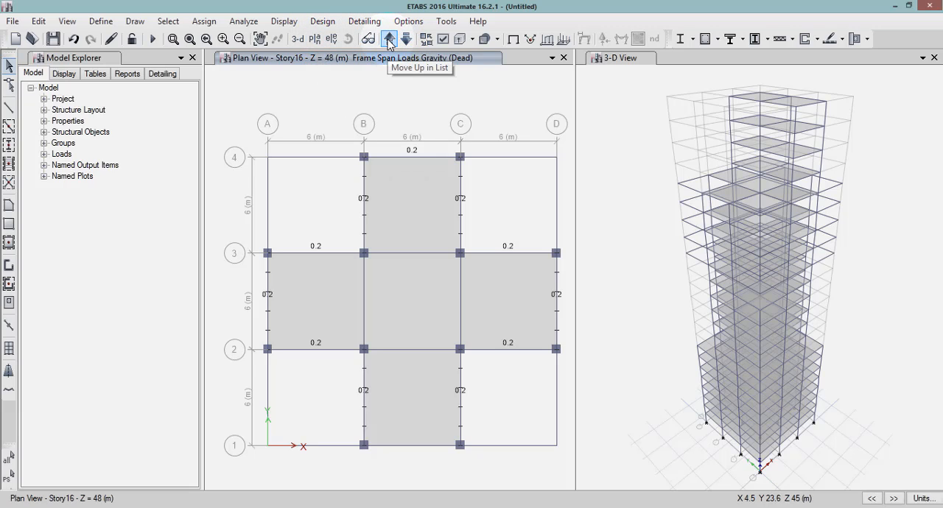
pyautogui.click(389, 41)
pyautogui.click(389, 41)
pyautogui.click(389, 41)
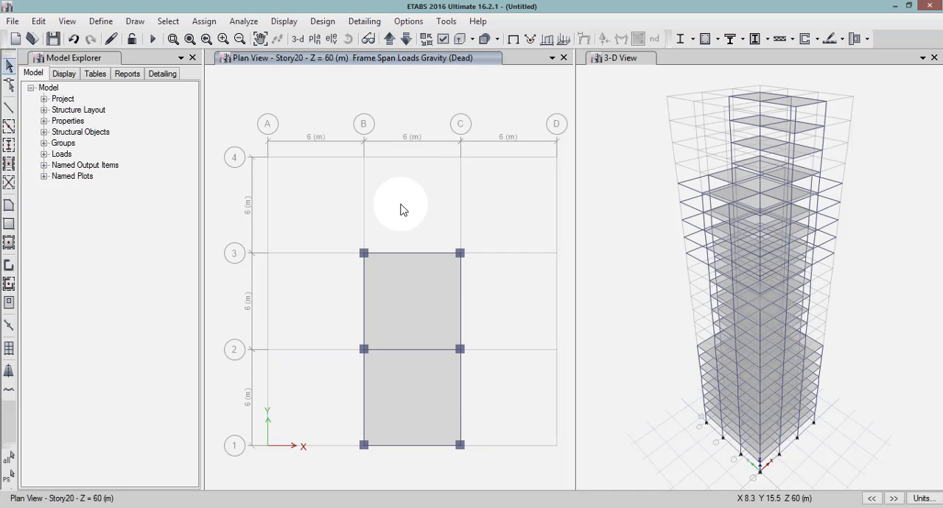
pyautogui.click(412, 253)
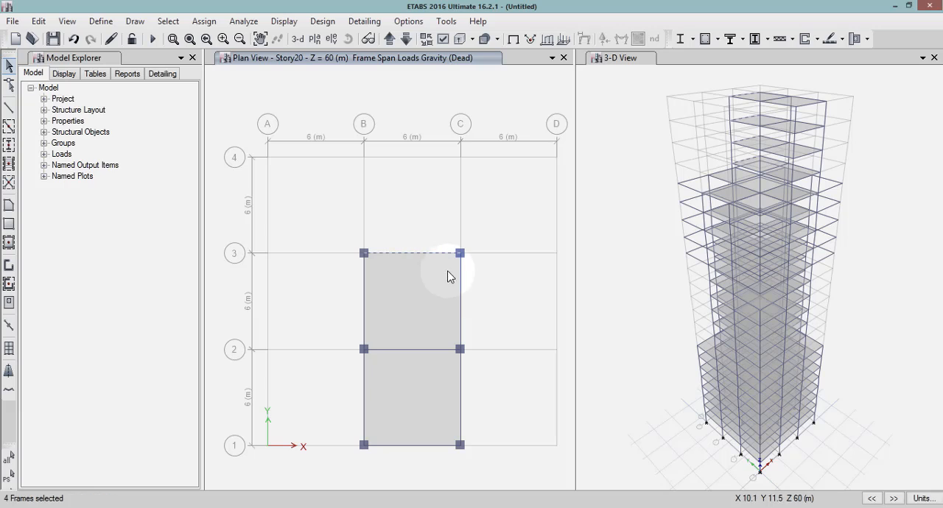
pyautogui.click(458, 288)
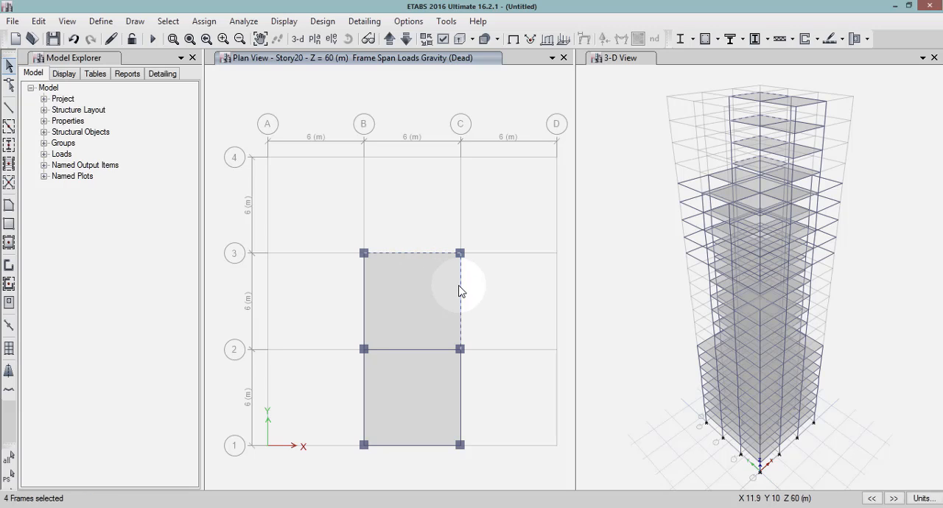
pyautogui.click(461, 389)
pyautogui.click(438, 445)
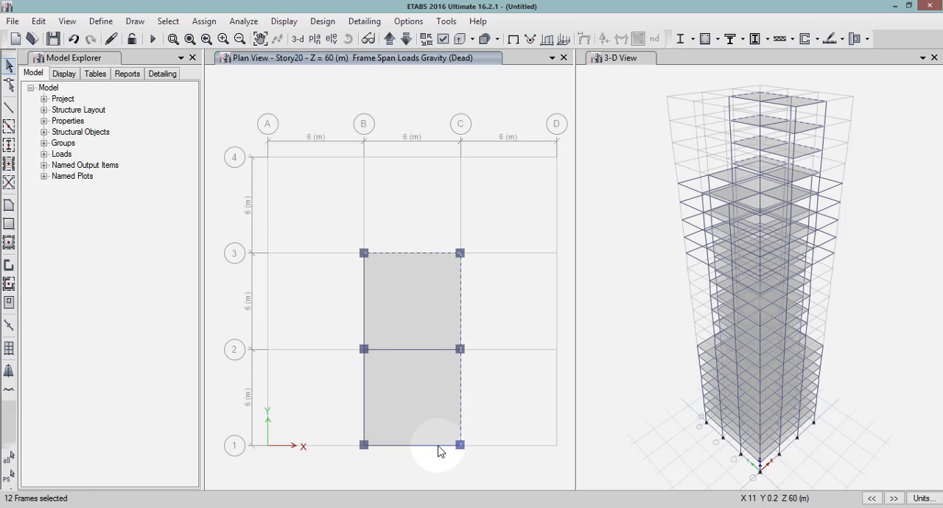
pyautogui.click(364, 396)
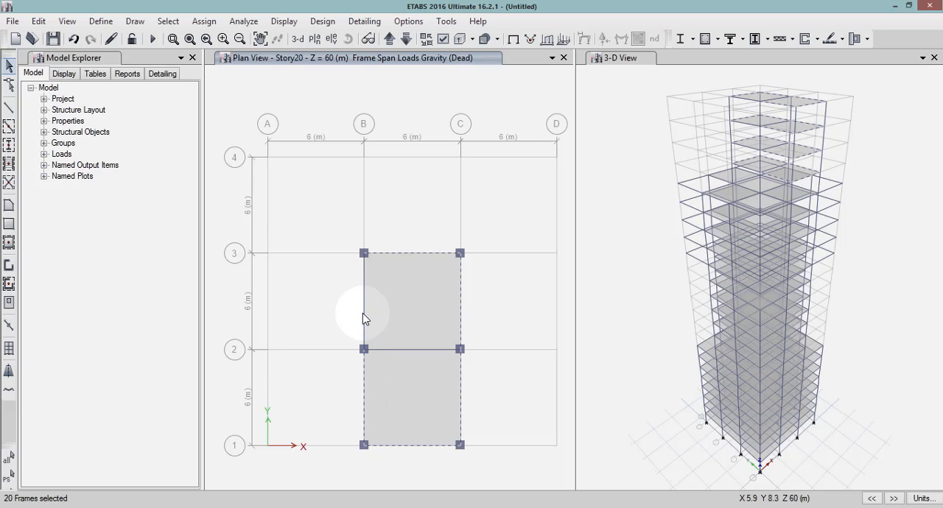
pyautogui.click(362, 313)
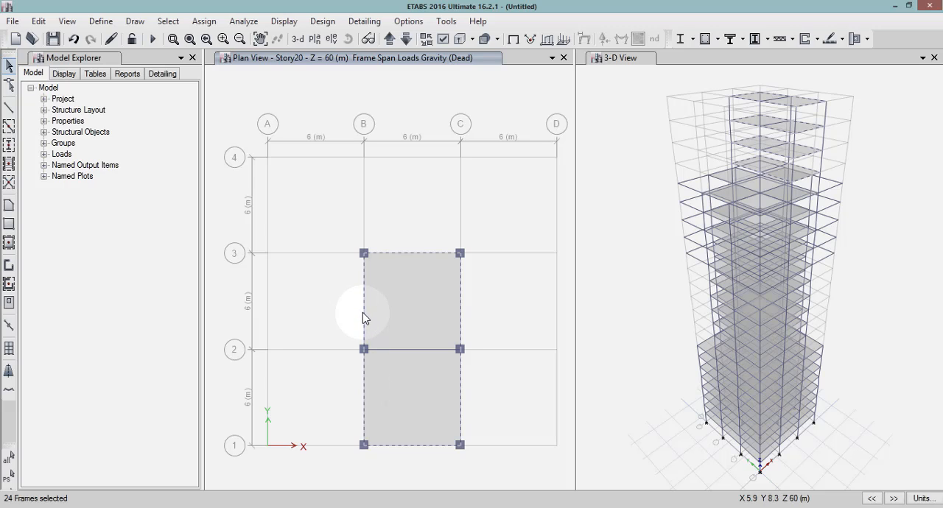
# Assign a uniform distributed Dead load of 0.2 kN/m in the Gravity direction to the selected Story20 perimeter beams, replacing existing loads.
pyautogui.click(210, 20)
pyautogui.moveTo(278, 153)
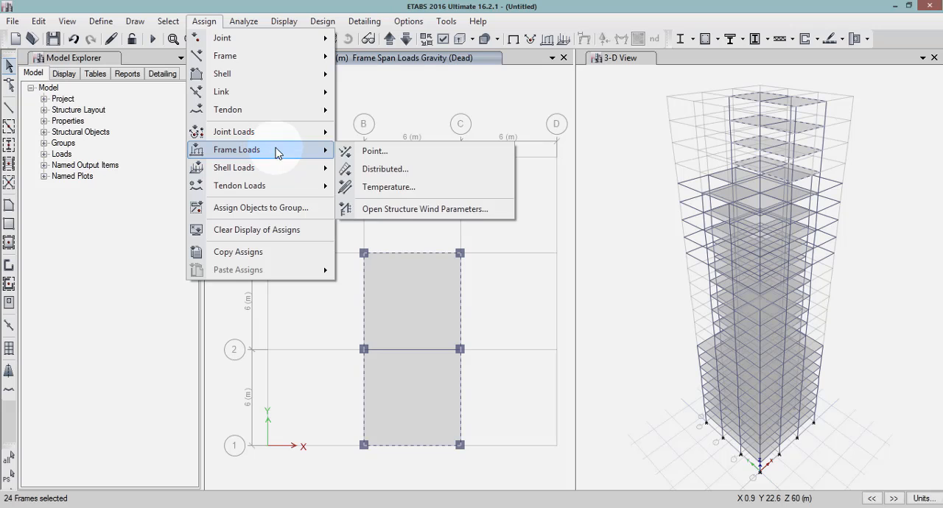
pyautogui.click(384, 169)
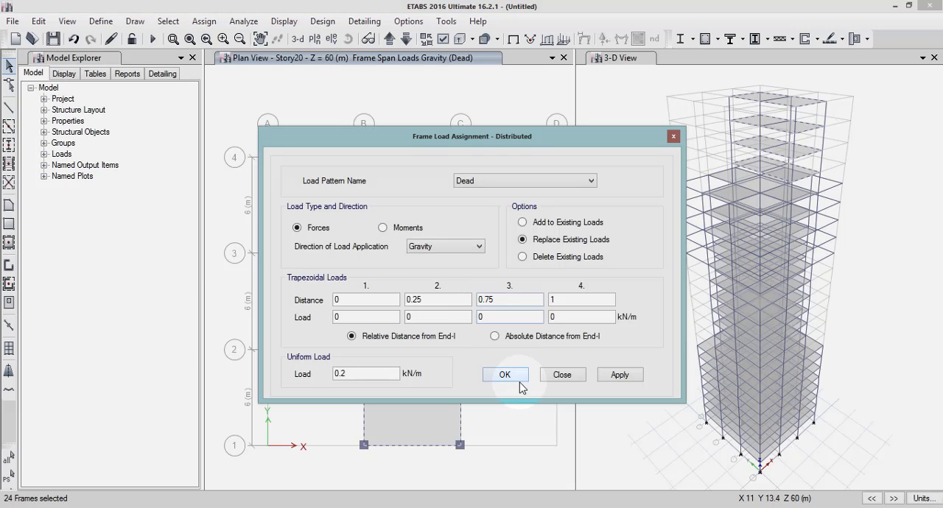
pyautogui.click(621, 375)
pyautogui.click(506, 375)
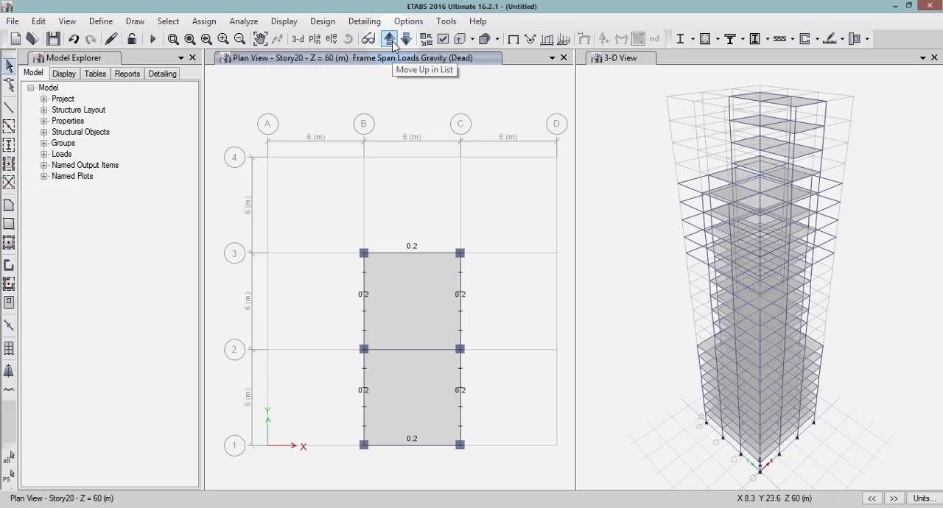
# Bring the plan view up to Story23 and select the perimeter beams of the top slab between grids B–C and 1–3.
pyautogui.click(392, 42)
pyautogui.click(391, 42)
pyautogui.click(392, 42)
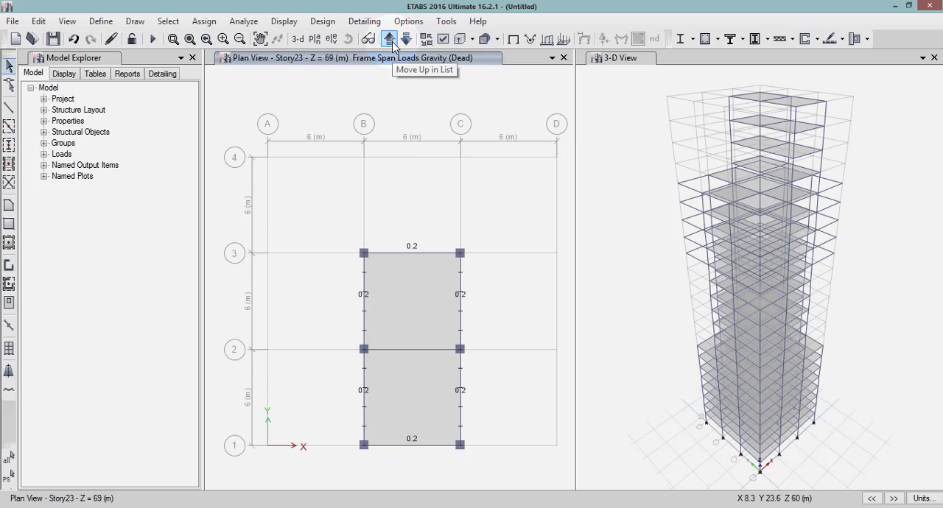
pyautogui.click(410, 253)
pyautogui.click(460, 280)
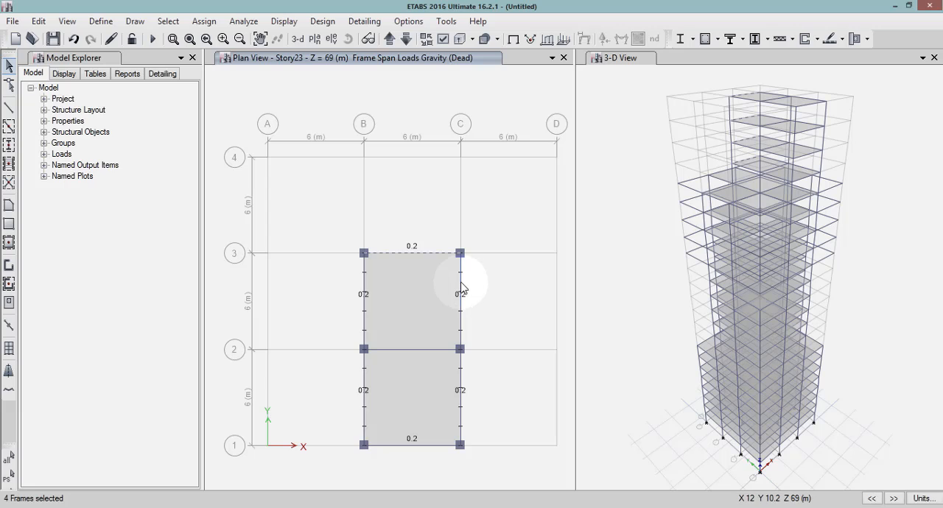
pyautogui.click(461, 397)
pyautogui.click(432, 445)
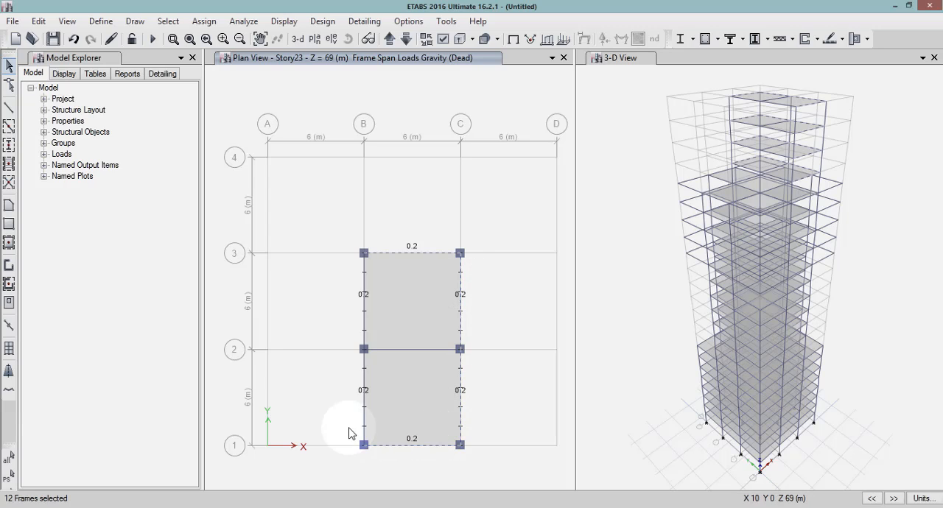
pyautogui.click(364, 398)
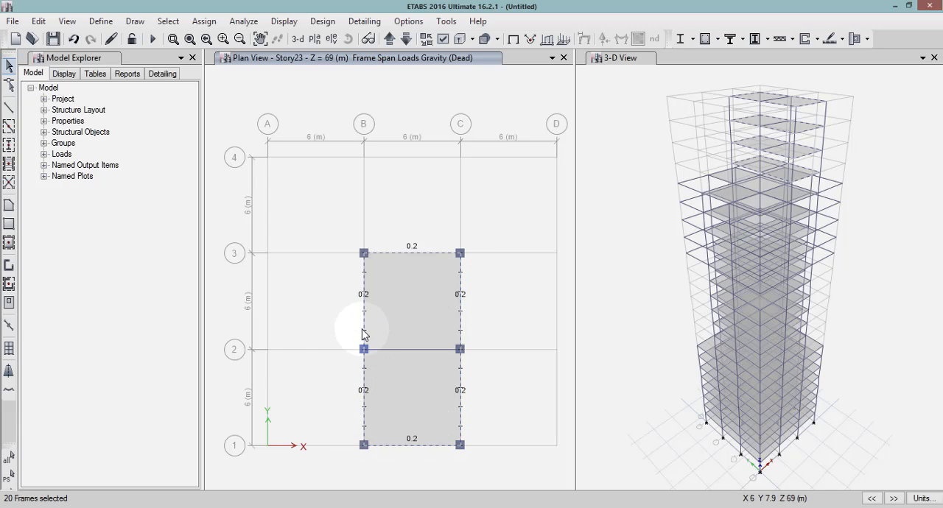
pyautogui.click(363, 328)
# Delete the existing distributed Dead loads from the selected Story23 perimeter beams.
pyautogui.click(209, 23)
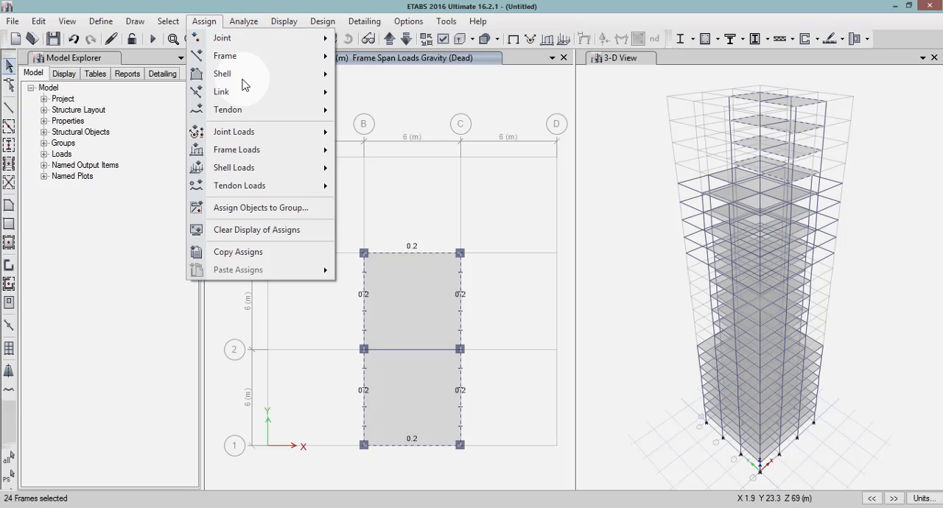
pyautogui.moveTo(270, 158)
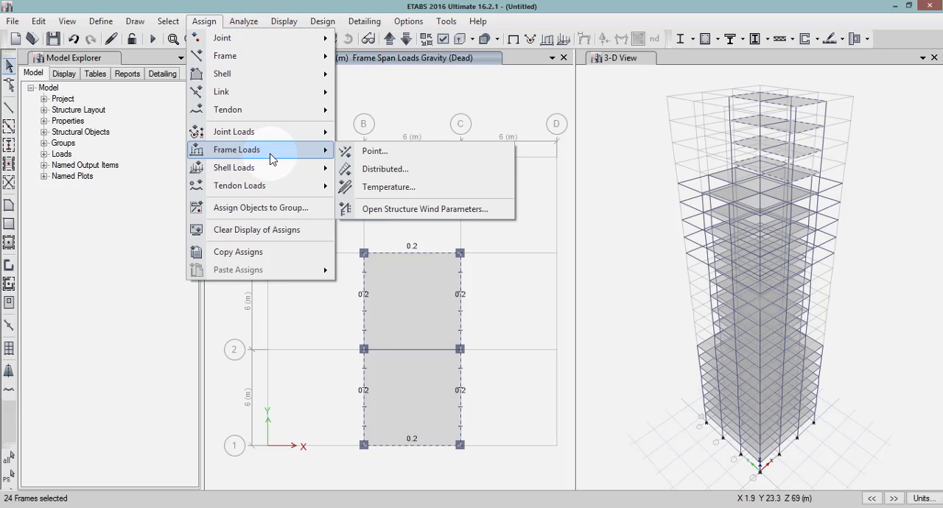
pyautogui.click(365, 170)
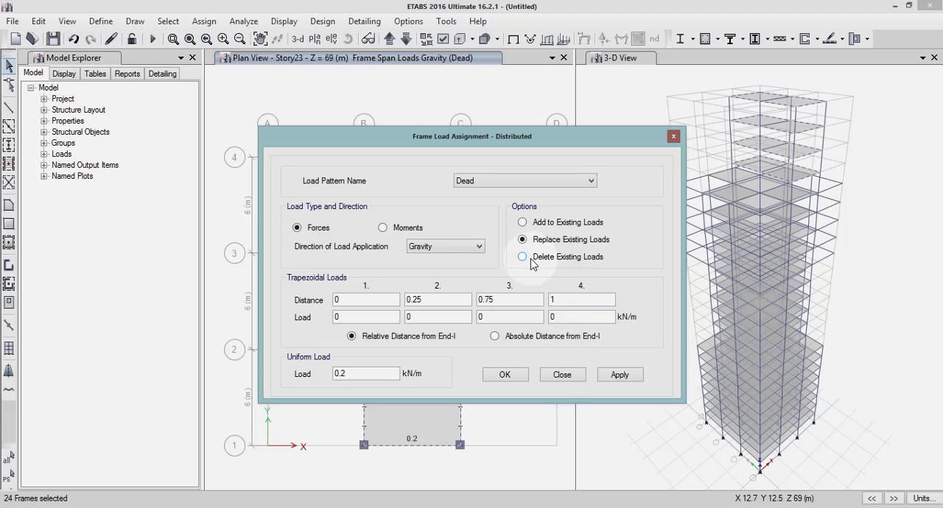
pyautogui.click(525, 259)
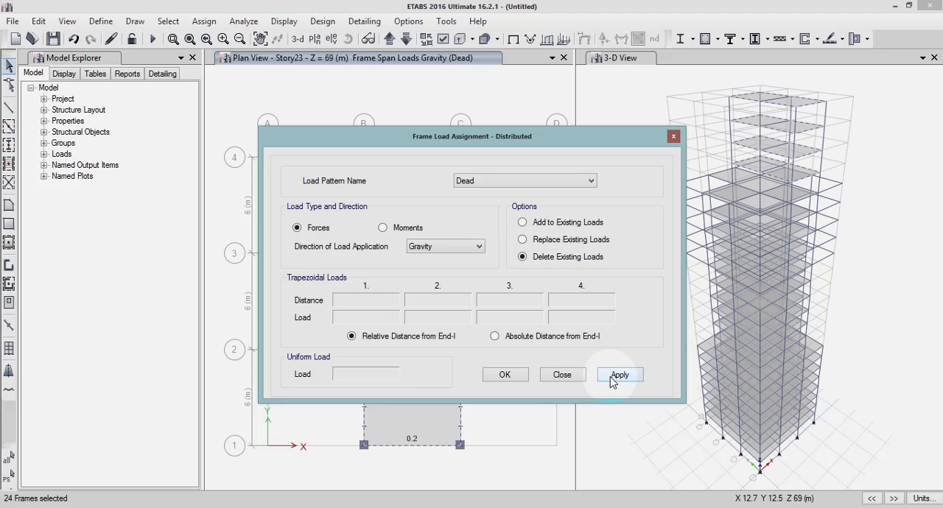
pyautogui.click(613, 377)
pyautogui.click(505, 374)
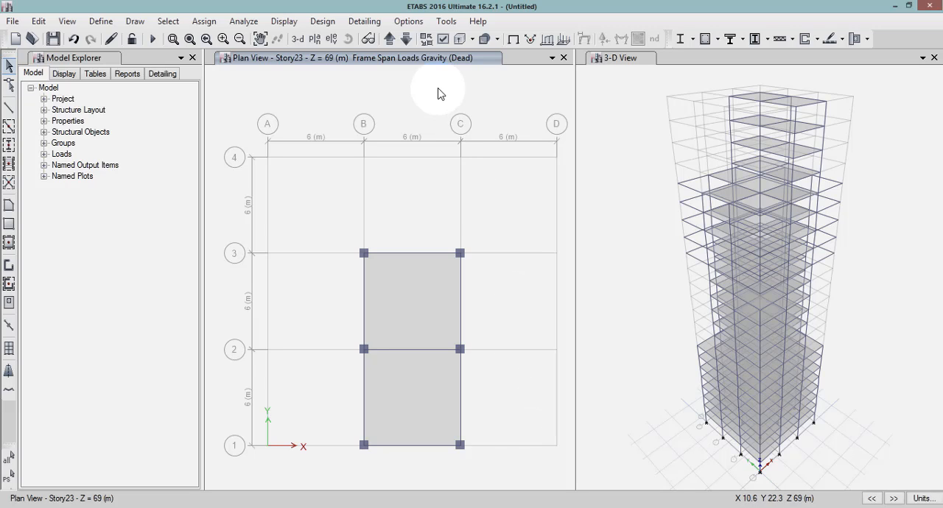
# Select all joints at the Base level in plan view and assign fixed restraints in all translations and rotations.
pyautogui.click(406, 41)
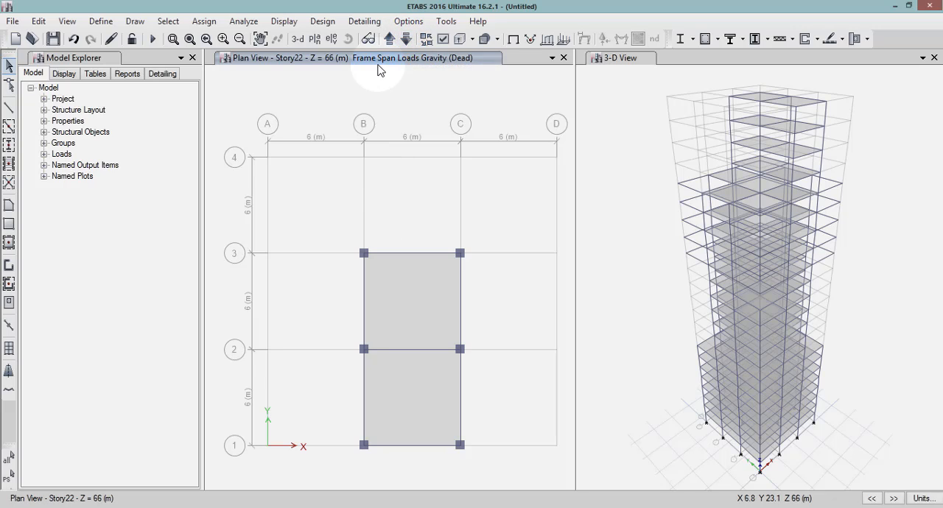
pyautogui.click(389, 42)
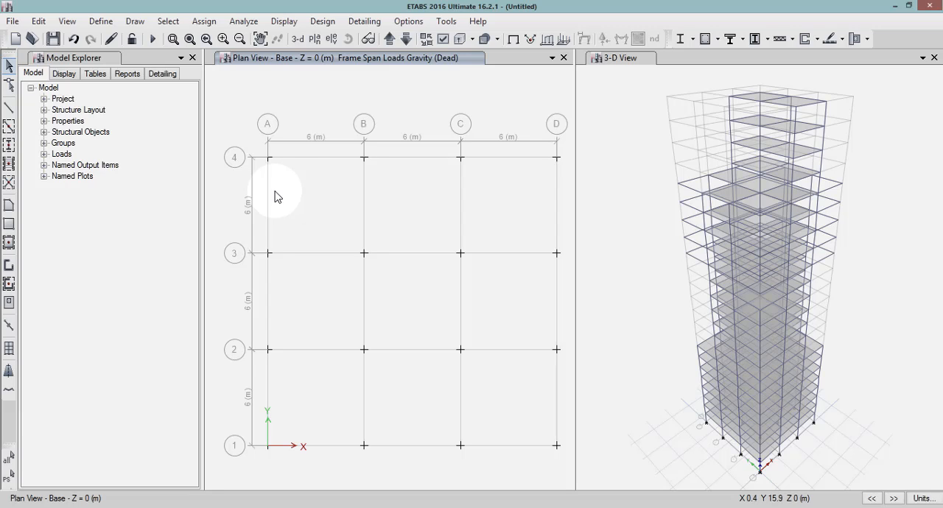
pyautogui.moveTo(250, 131); pyautogui.dragTo(564, 472)
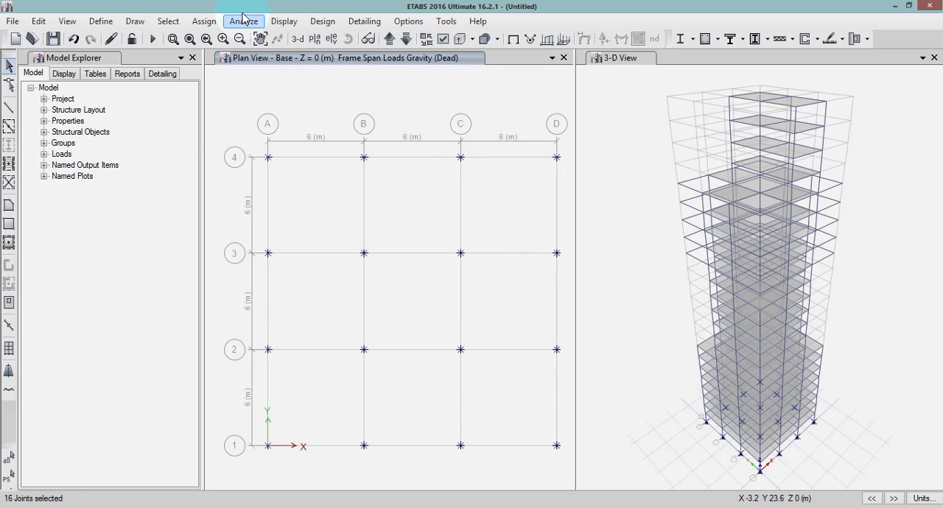
pyautogui.click(204, 21)
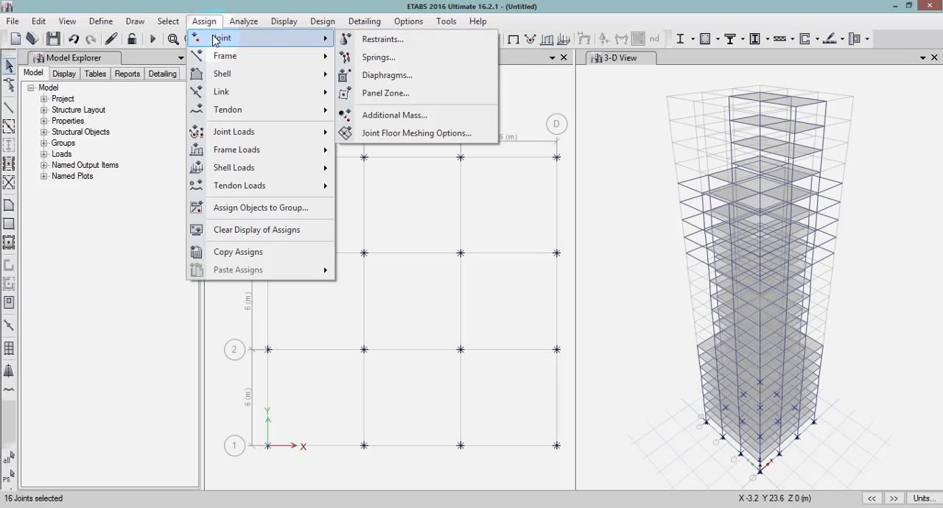
pyautogui.click(226, 22)
pyautogui.click(213, 23)
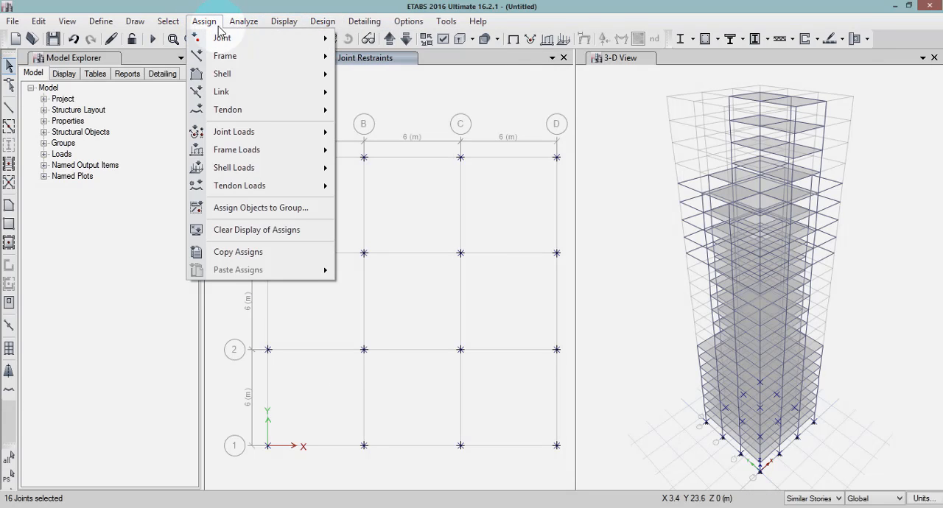
pyautogui.moveTo(221, 37)
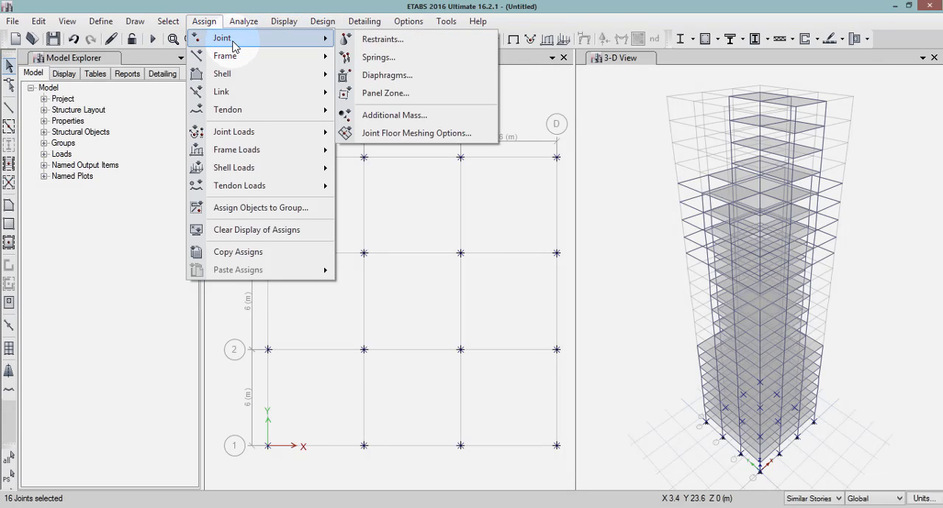
pyautogui.click(372, 38)
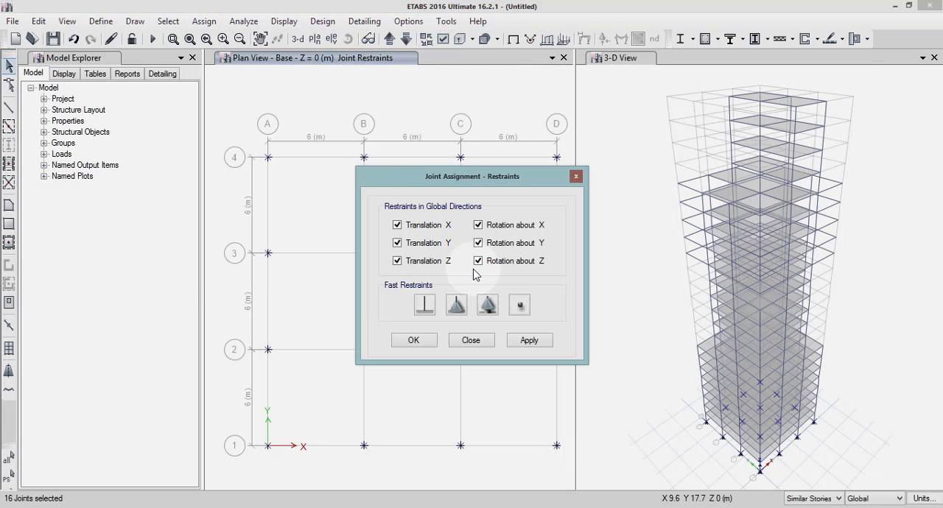
pyautogui.click(424, 305)
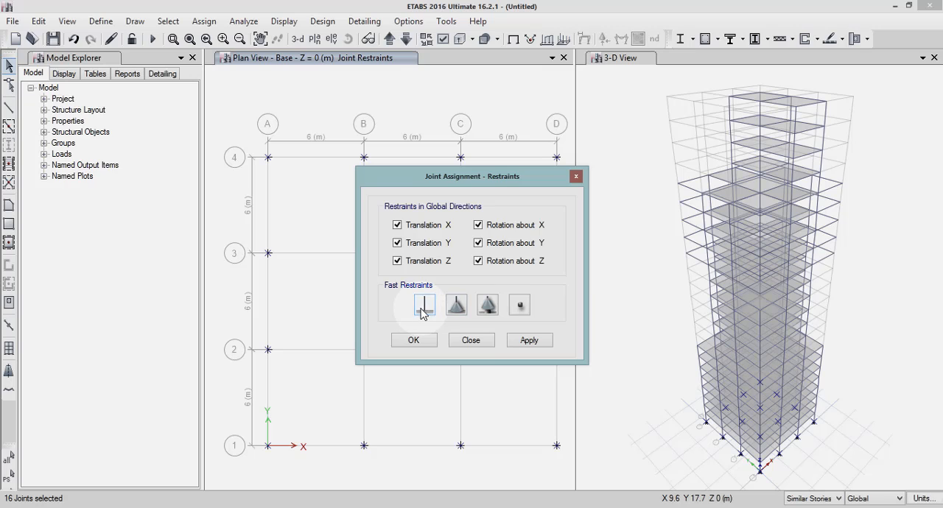
pyautogui.click(529, 341)
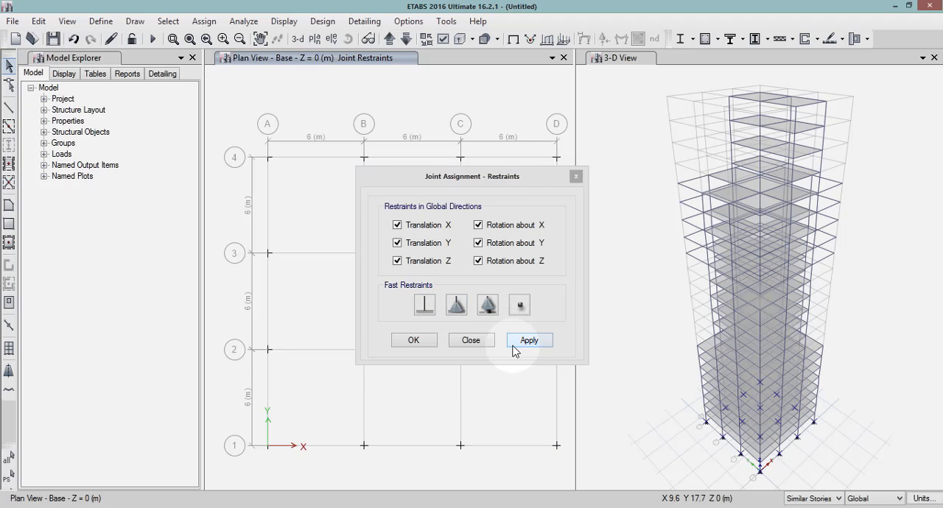
pyautogui.click(414, 341)
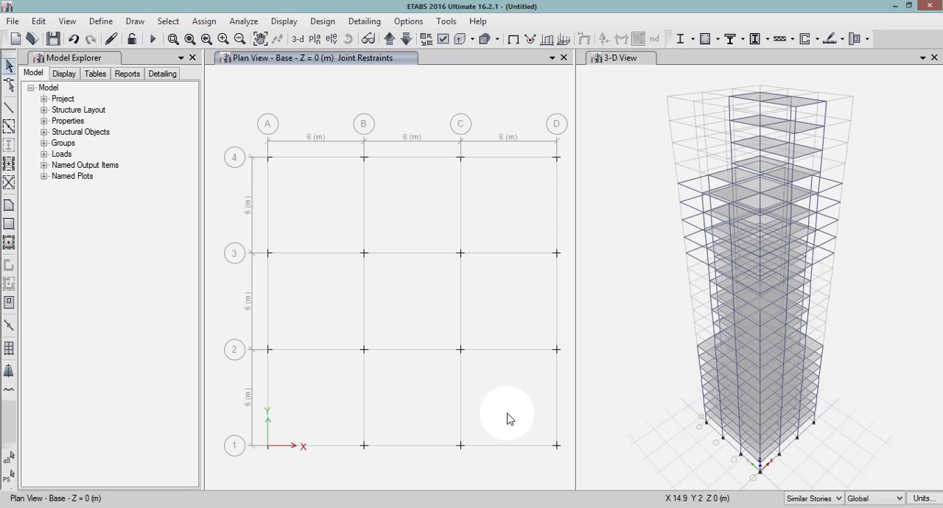
# Bring the plan view up to Story1 and auto-draw cladding around the building using the floors.
pyautogui.click(390, 39)
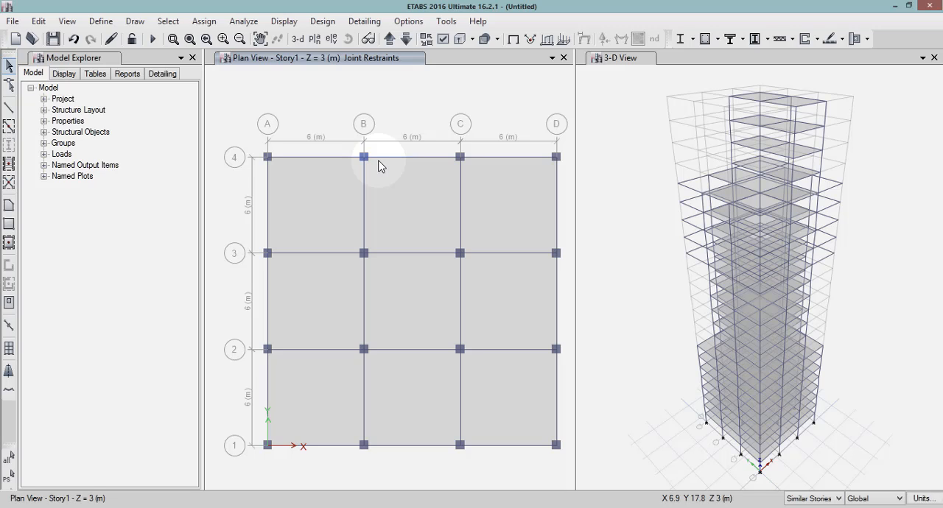
pyautogui.click(134, 23)
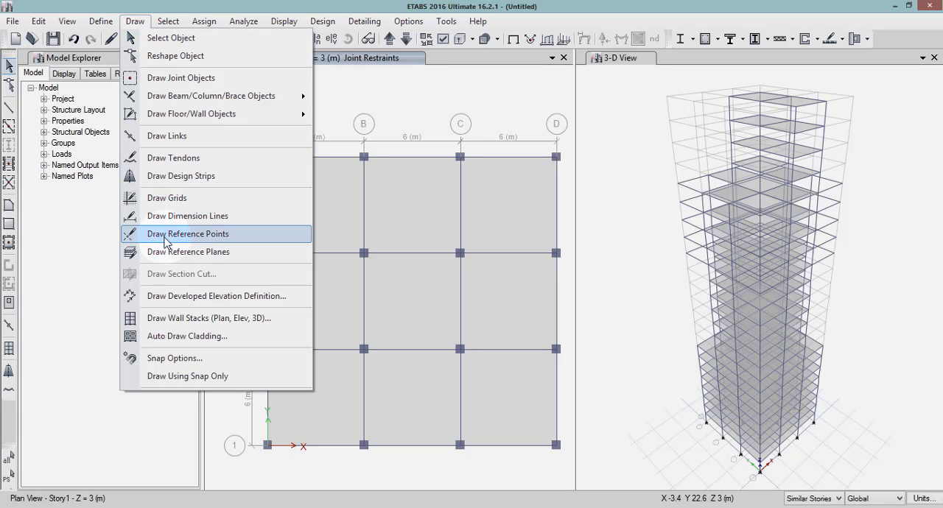
pyautogui.click(173, 337)
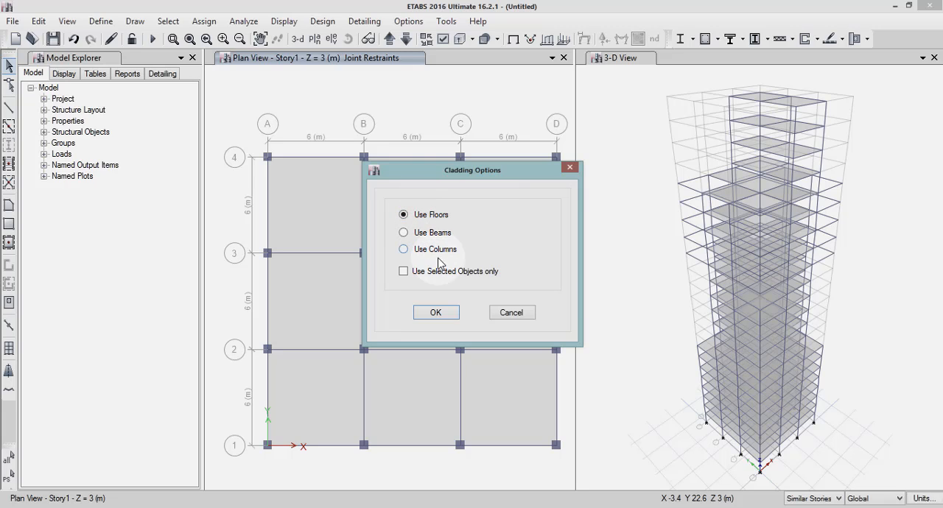
pyautogui.click(445, 317)
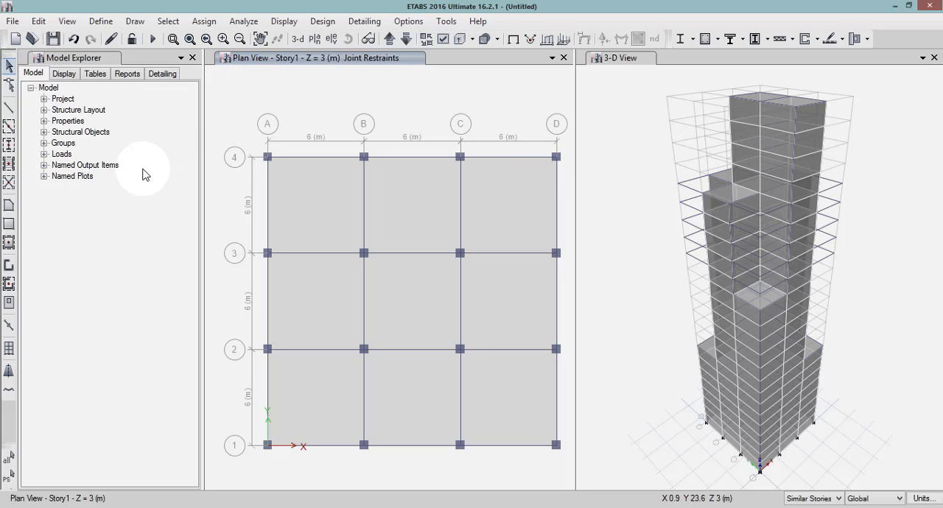
# Add a load pattern named wind with type Wind, self-weight multiplier 0 and Indian IS875:1987 as the auto lateral load.
pyautogui.click(97, 22)
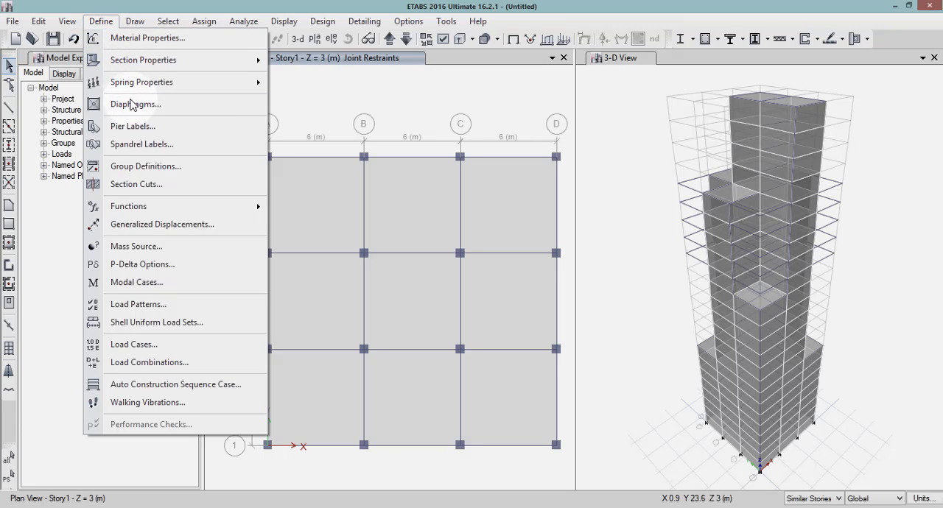
pyautogui.click(161, 305)
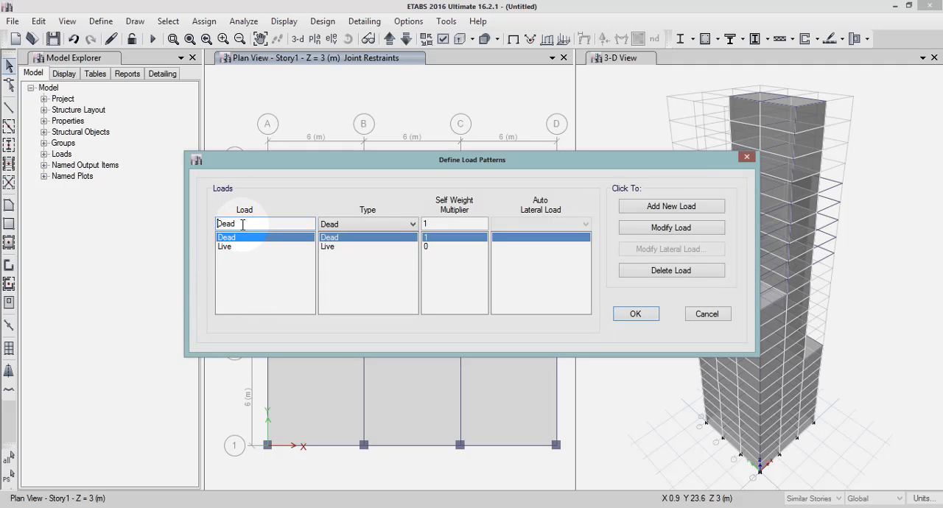
pyautogui.moveTo(242, 225); pyautogui.dragTo(196, 230)
pyautogui.write('wind')
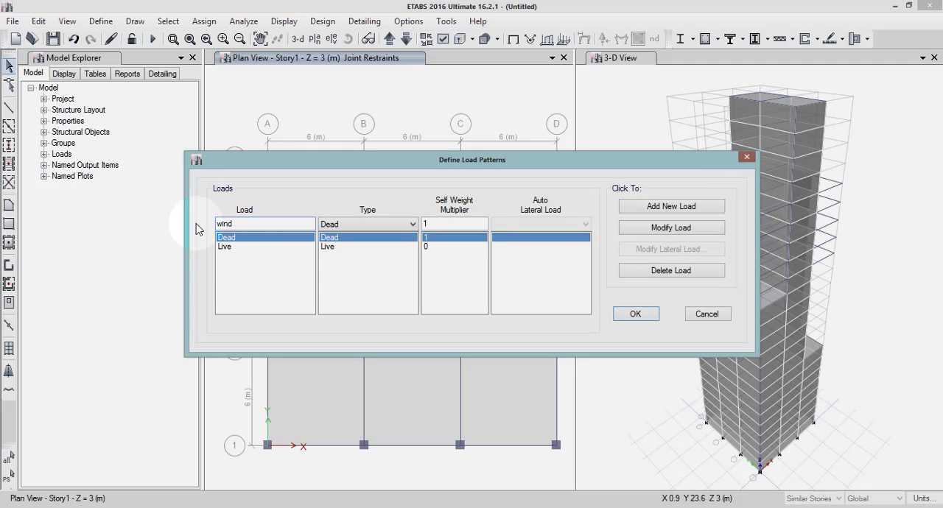
pyautogui.click(349, 225)
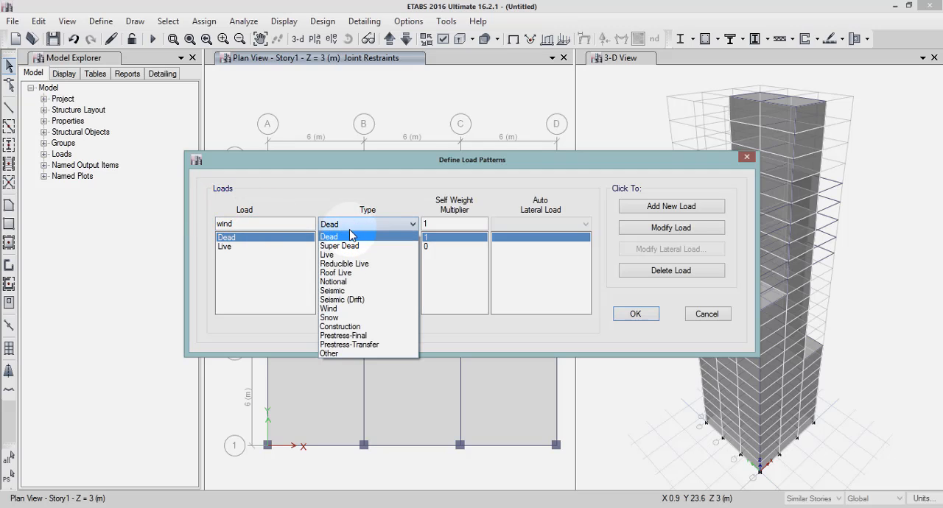
pyautogui.click(340, 309)
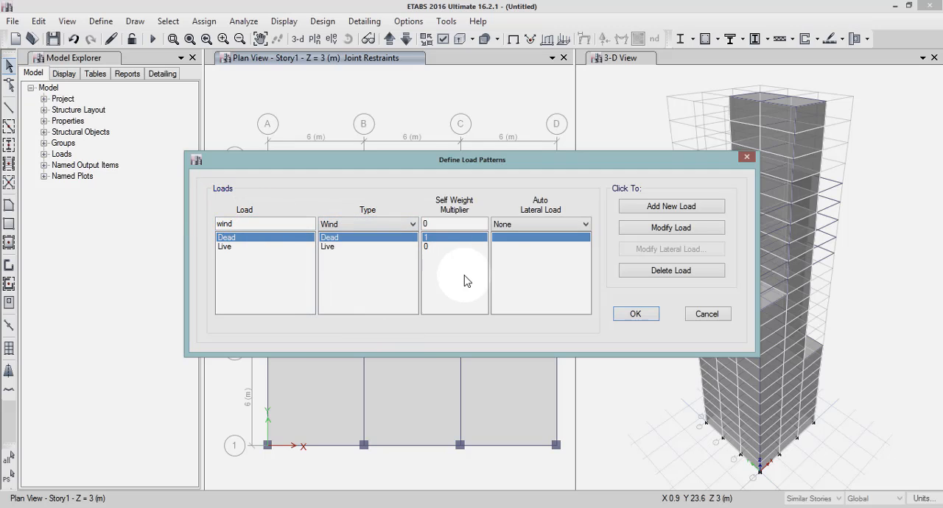
pyautogui.click(551, 225)
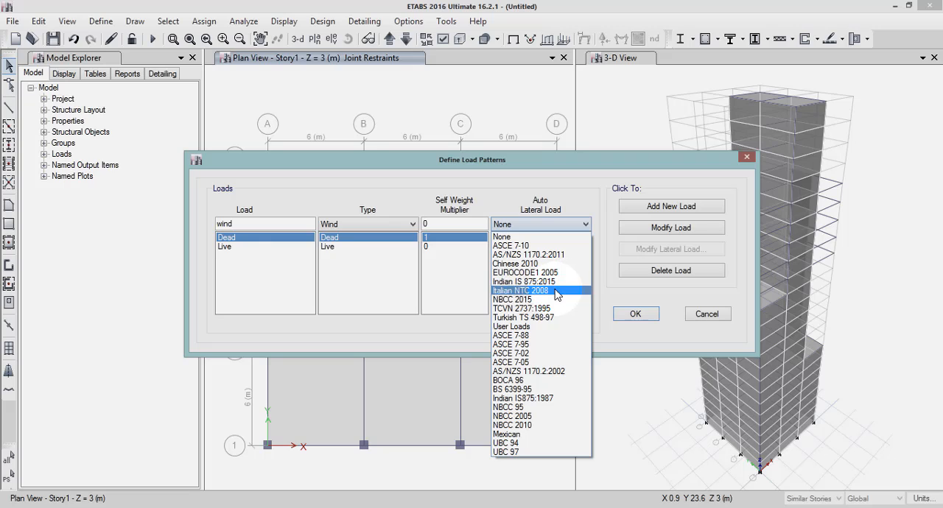
pyautogui.click(537, 398)
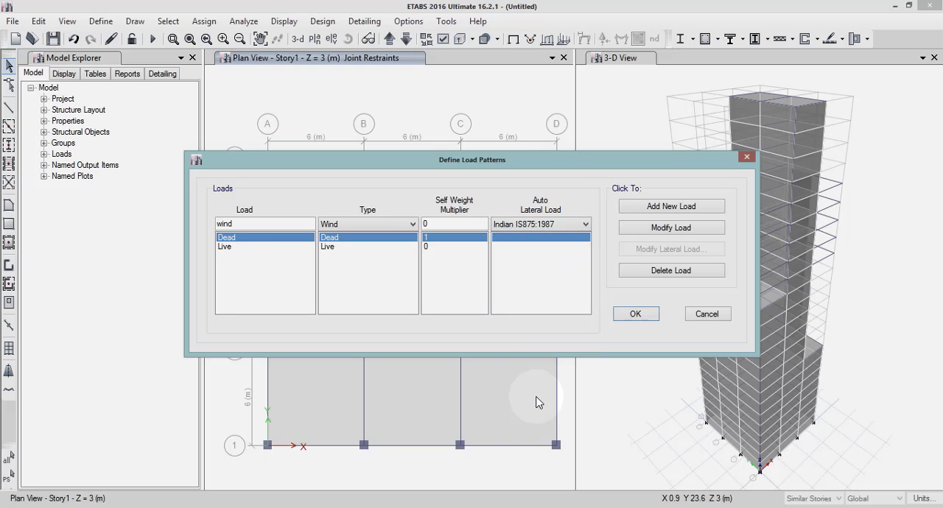
pyautogui.click(678, 213)
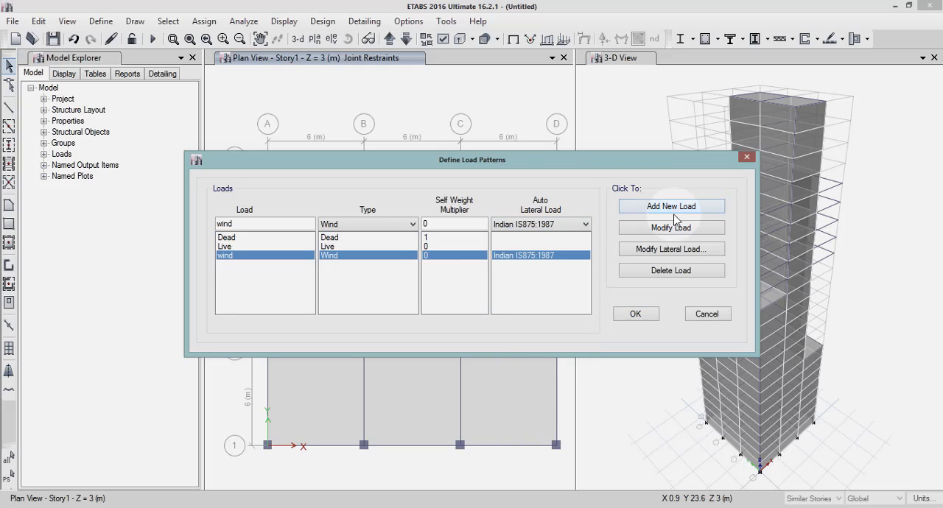
# Set the wind pattern's lateral load to a wind speed of 33 m/s, terrain category 3 and structure class C.
pyautogui.click(640, 251)
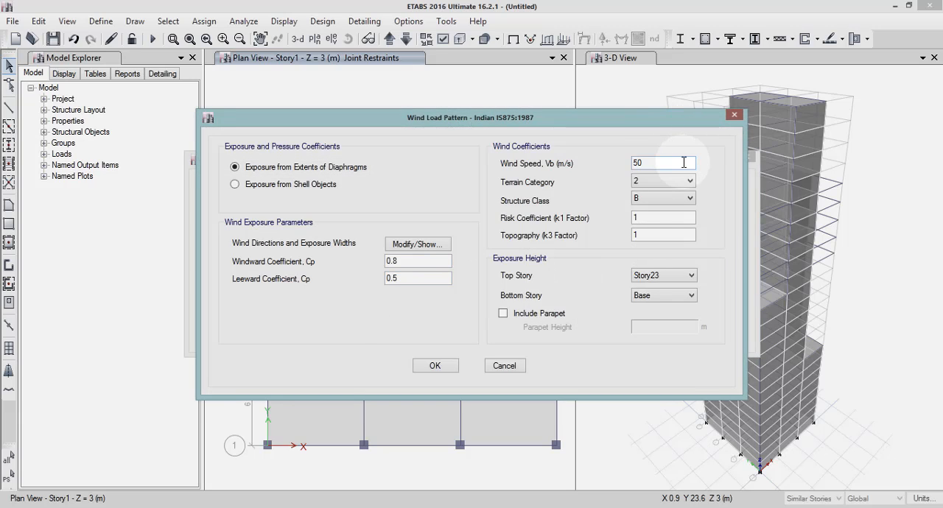
pyautogui.moveTo(656, 163); pyautogui.dragTo(627, 163)
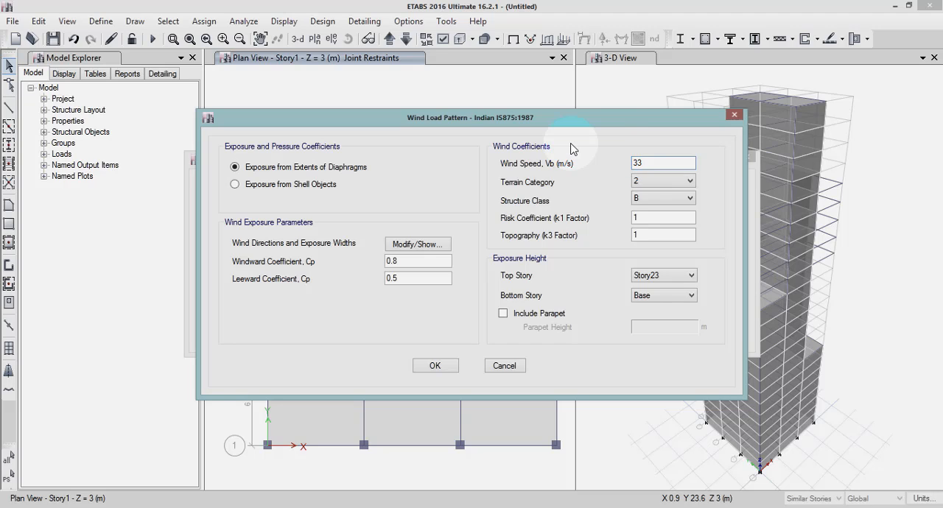
pyautogui.click(643, 183)
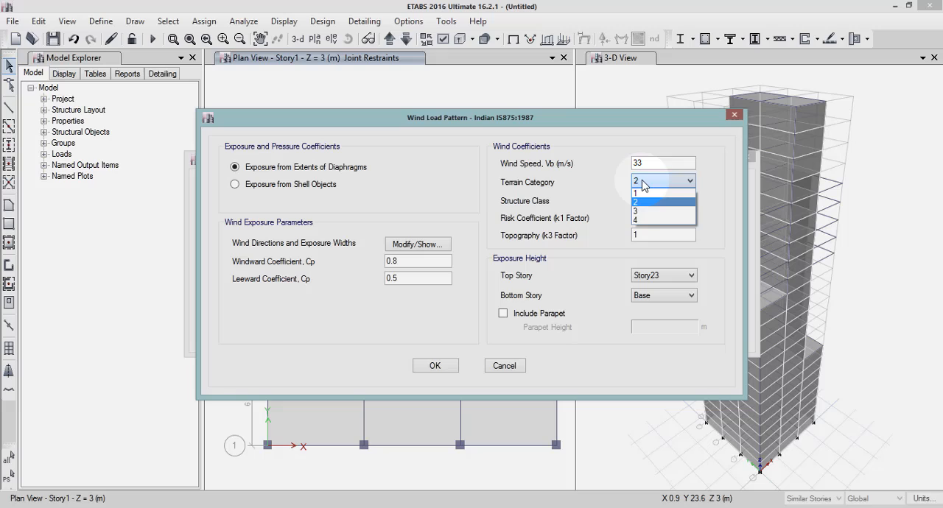
pyautogui.click(644, 211)
pyautogui.click(648, 199)
pyautogui.click(646, 216)
pyautogui.click(648, 199)
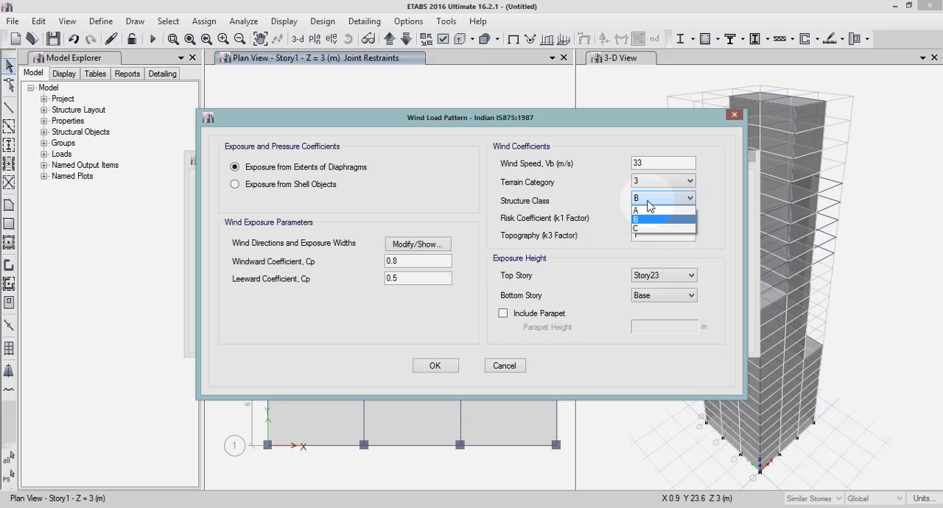
pyautogui.click(647, 230)
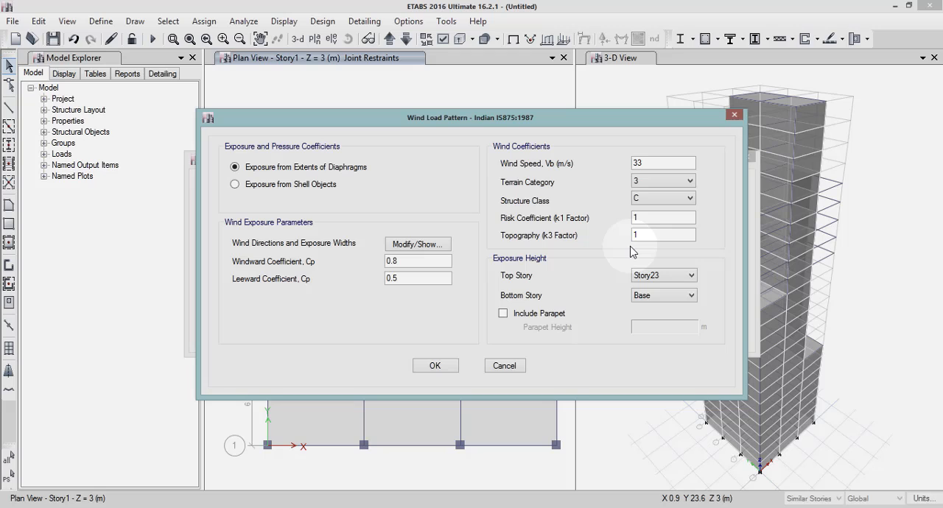
pyautogui.click(436, 366)
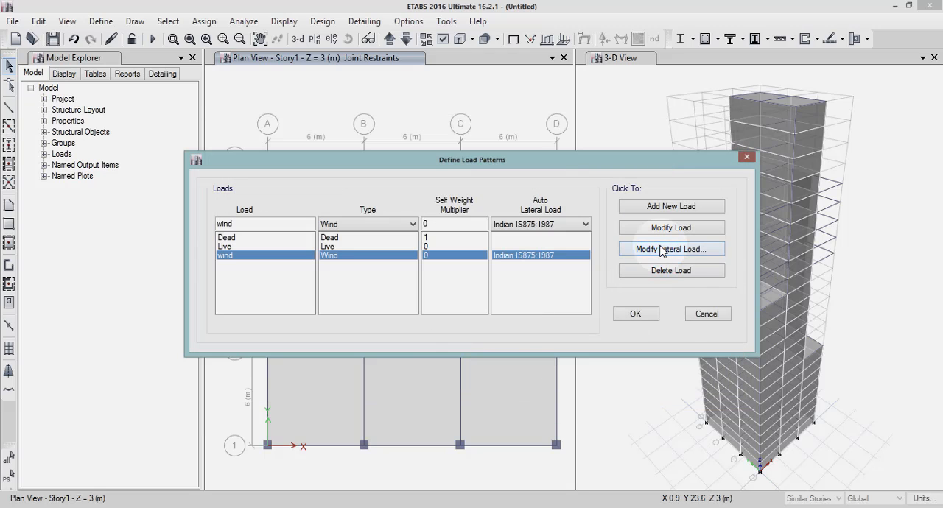
pyautogui.click(638, 314)
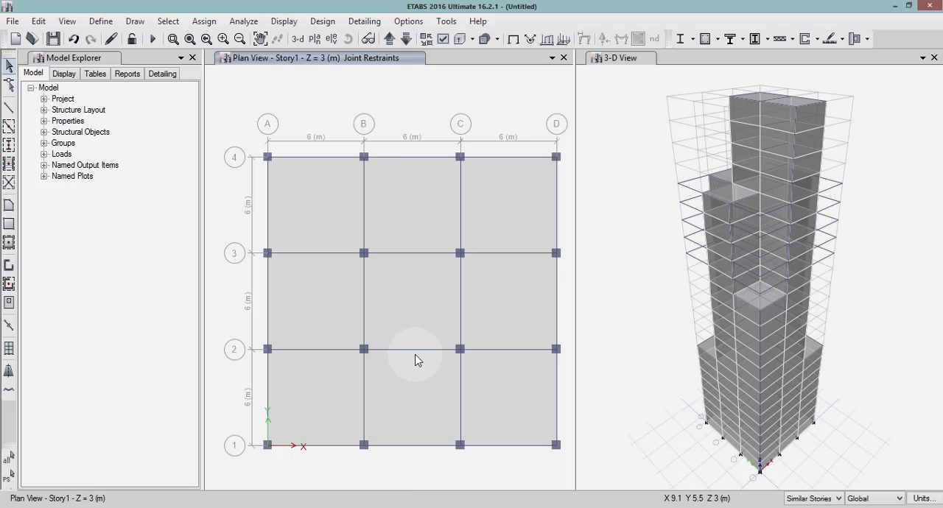
# Show the elevation at grid A, apply selection to All Stories, and select the cladding panels in all three bays.
pyautogui.click(331, 40)
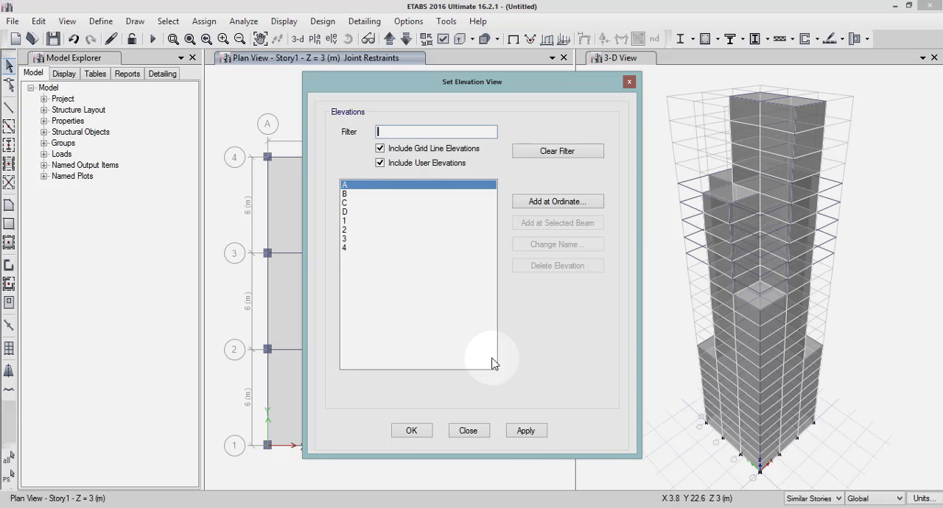
pyautogui.click(523, 432)
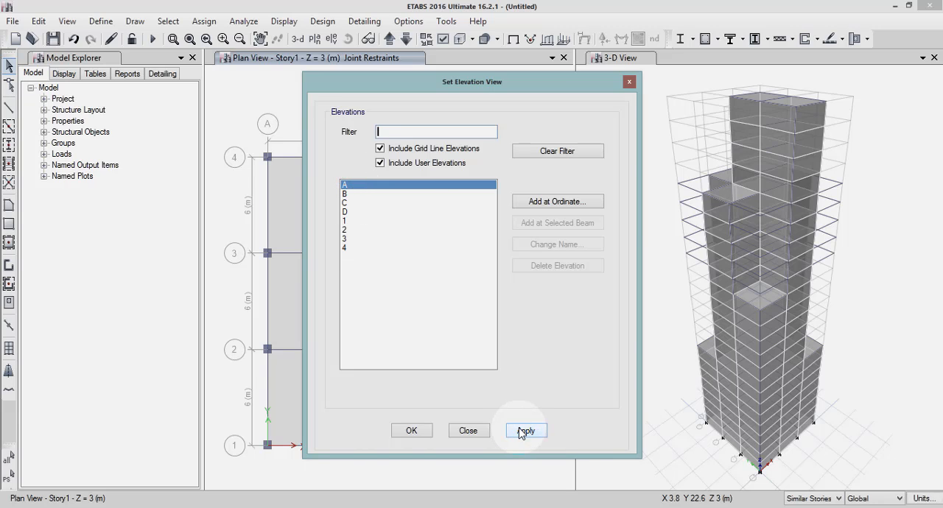
pyautogui.click(398, 431)
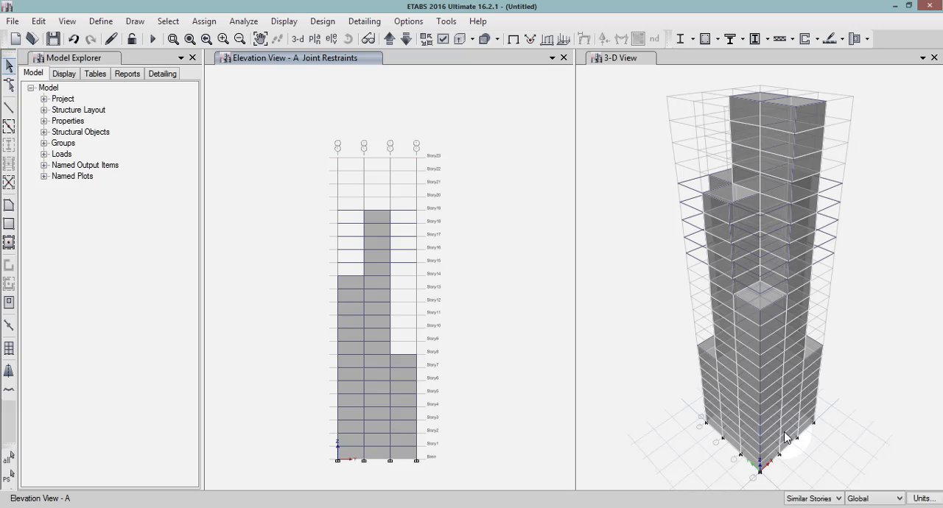
pyautogui.click(817, 501)
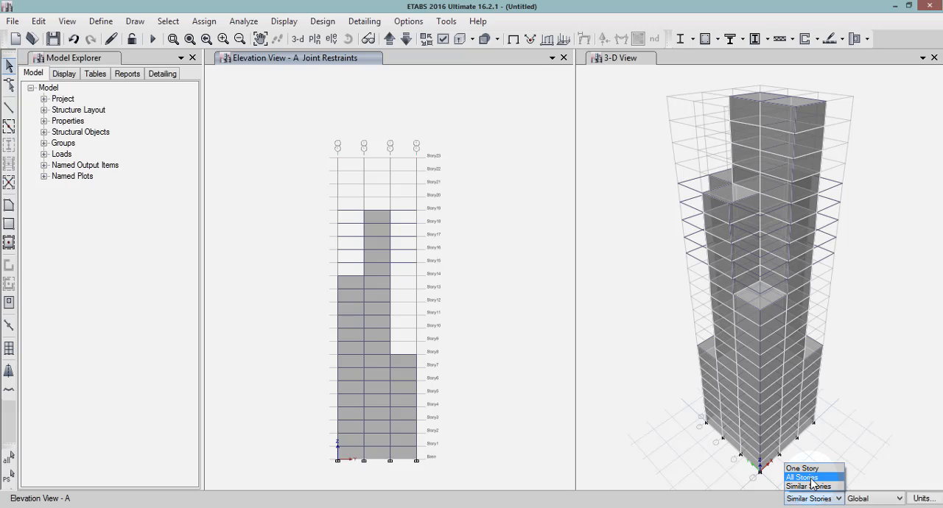
pyautogui.click(812, 481)
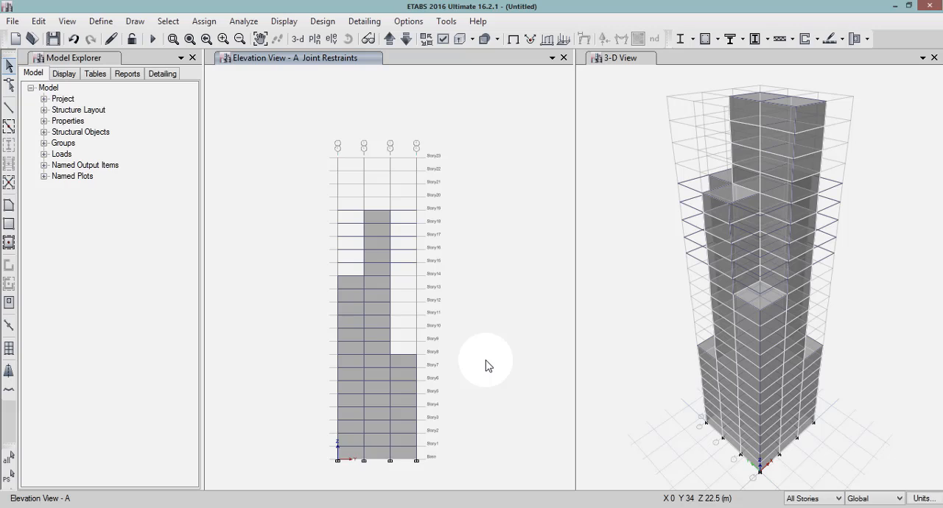
pyautogui.click(347, 281)
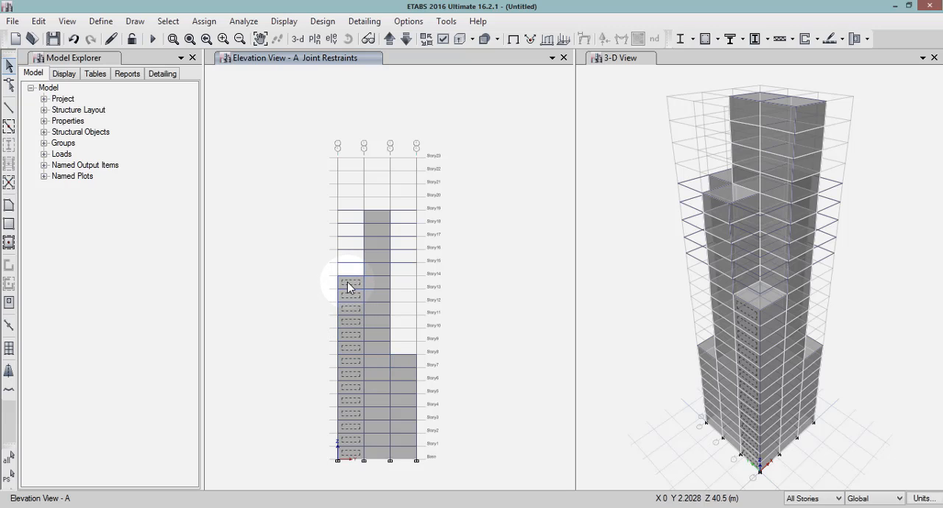
pyautogui.click(376, 221)
pyautogui.click(412, 364)
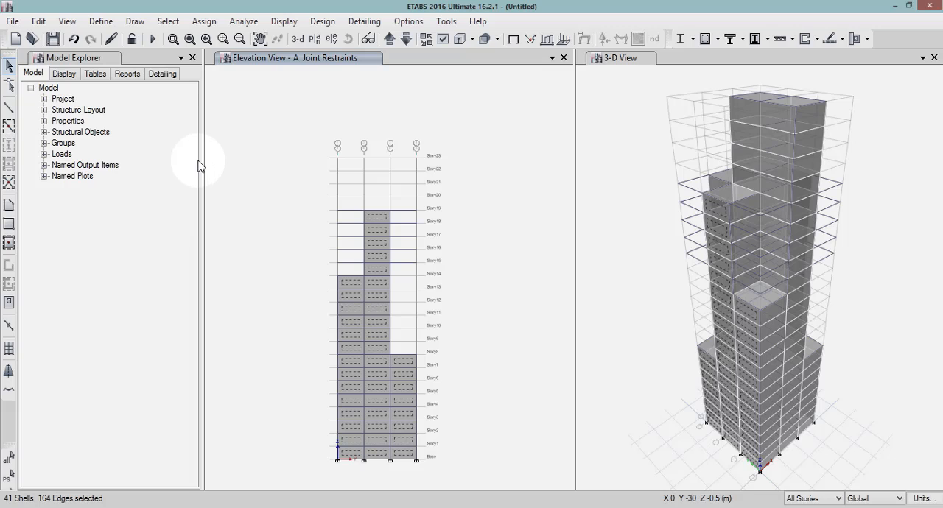
# Assign a windward wind pressure coefficient of +0.8 for the wind pattern to the selected grid A cladding panels.
pyautogui.click(201, 22)
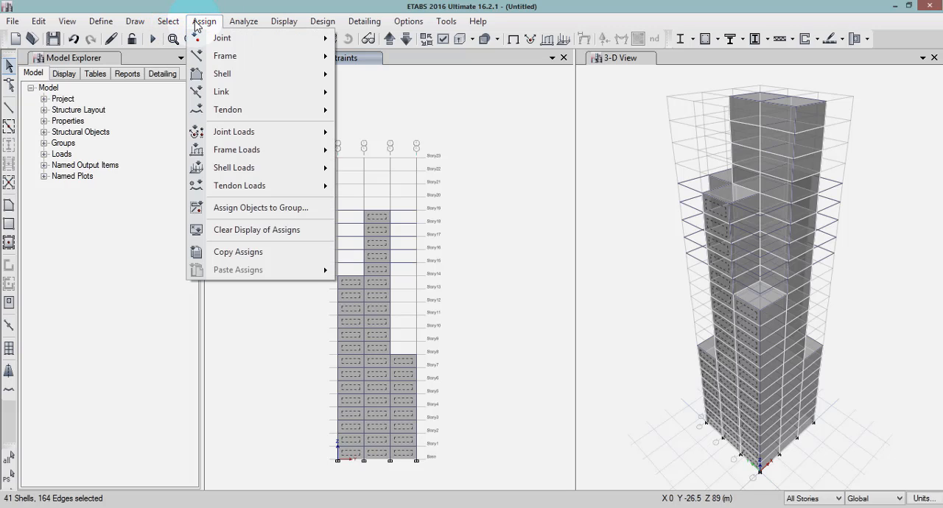
pyautogui.moveTo(267, 151)
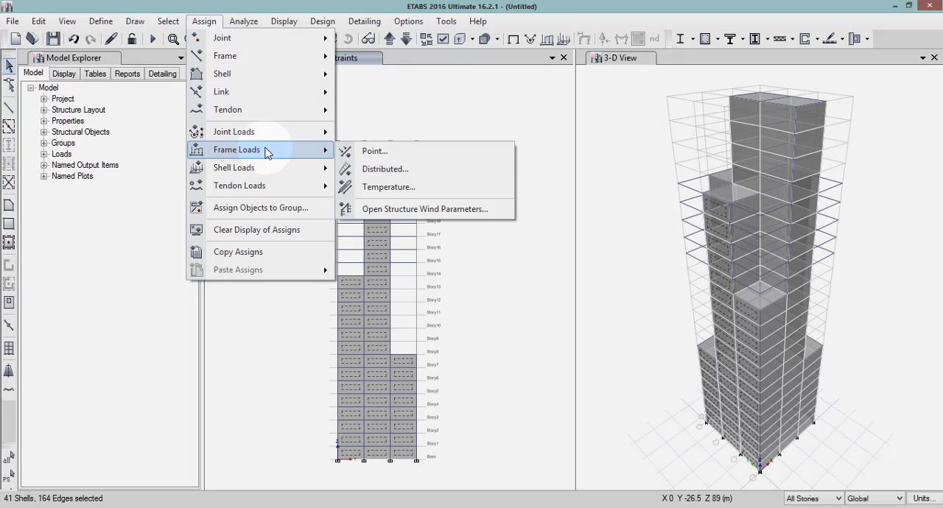
pyautogui.moveTo(283, 169)
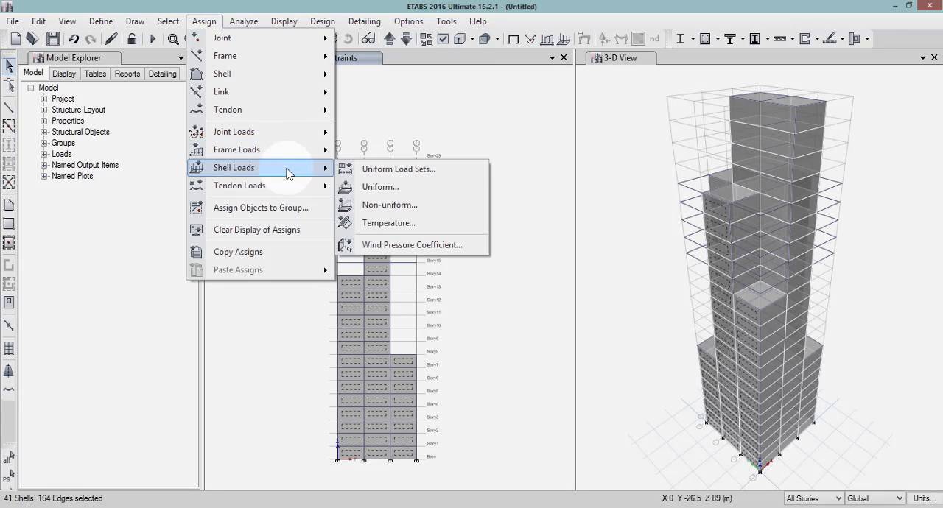
pyautogui.click(390, 246)
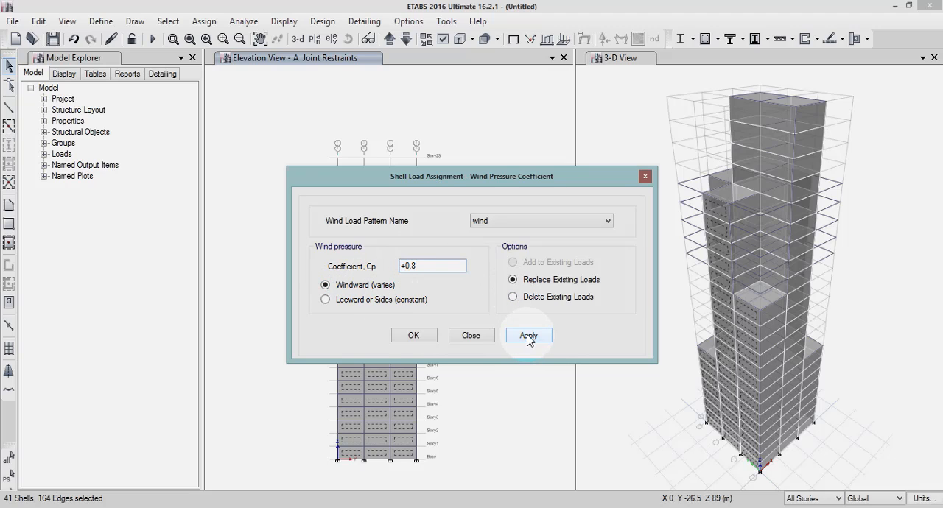
pyautogui.click(528, 337)
pyautogui.click(430, 338)
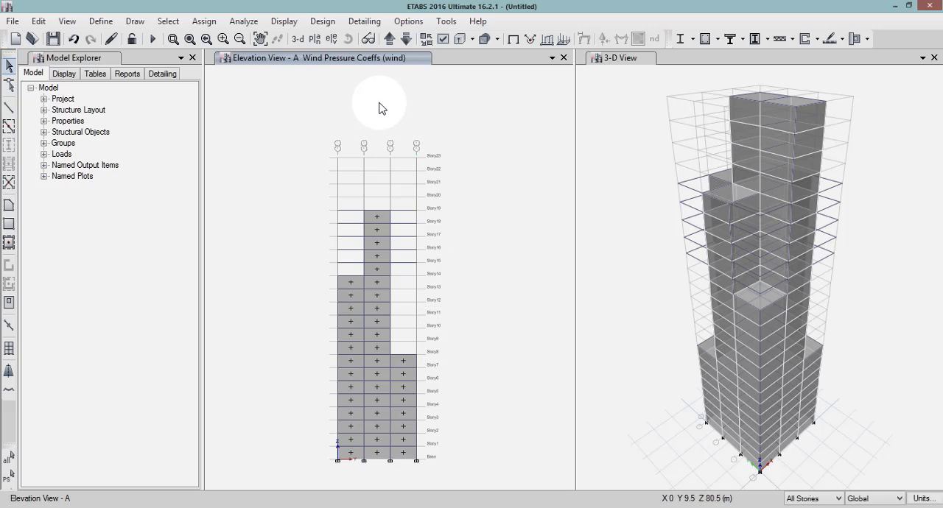
# Show the elevation at grid B and select the cladding panels in all three bays.
pyautogui.click(330, 41)
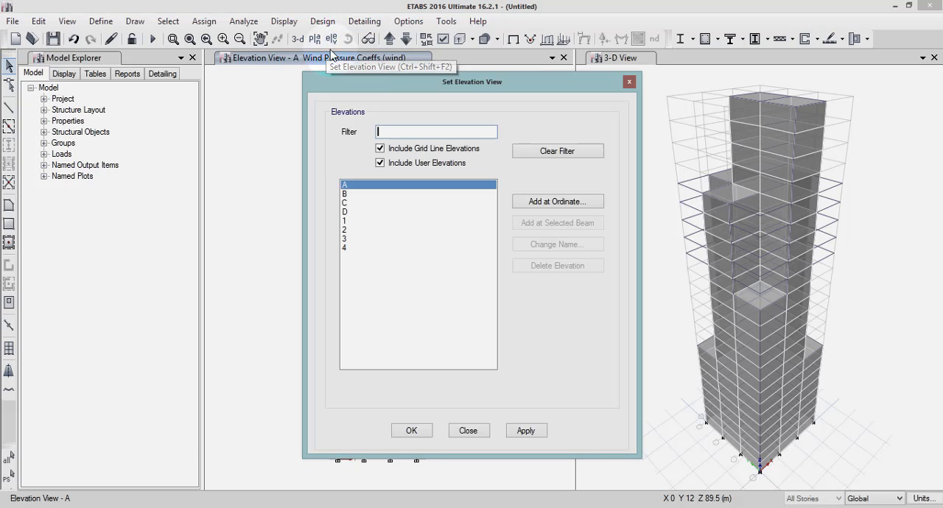
pyautogui.click(345, 193)
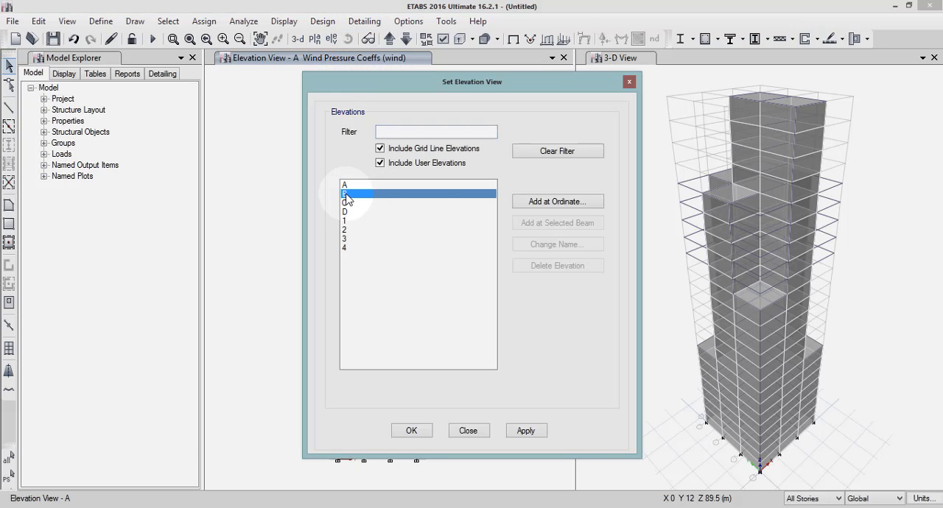
pyautogui.click(533, 436)
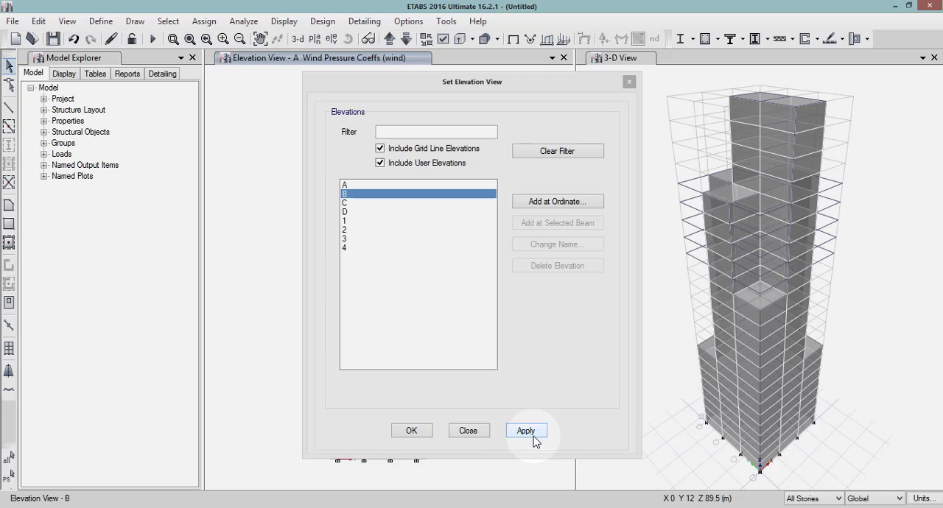
pyautogui.click(411, 431)
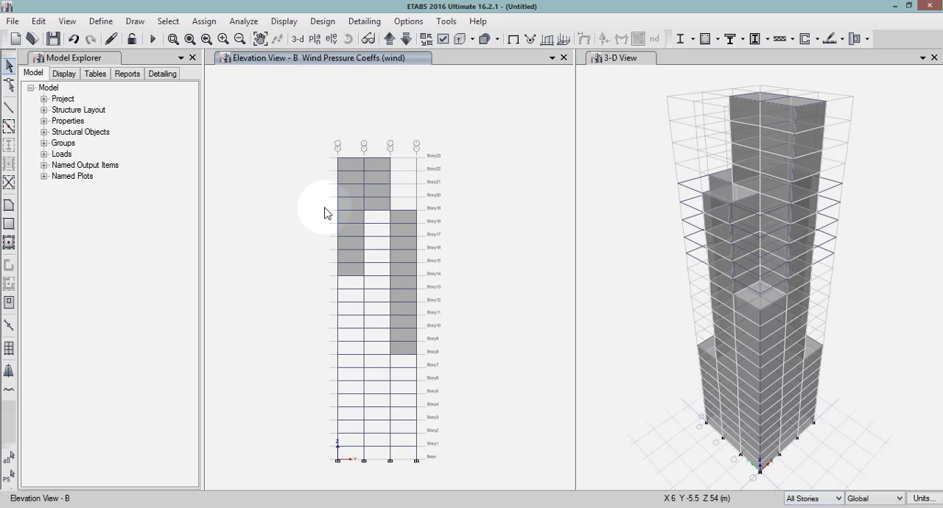
pyautogui.click(348, 160)
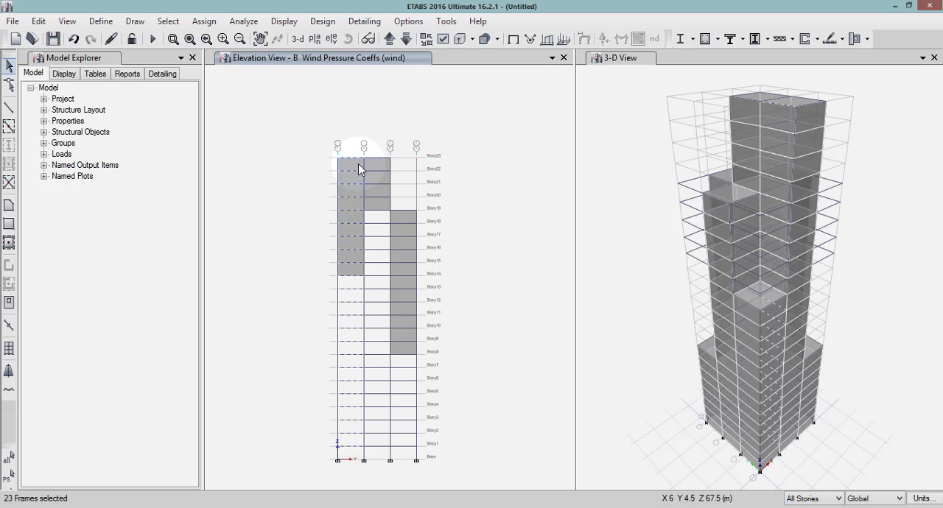
pyautogui.click(355, 161)
pyautogui.click(356, 169)
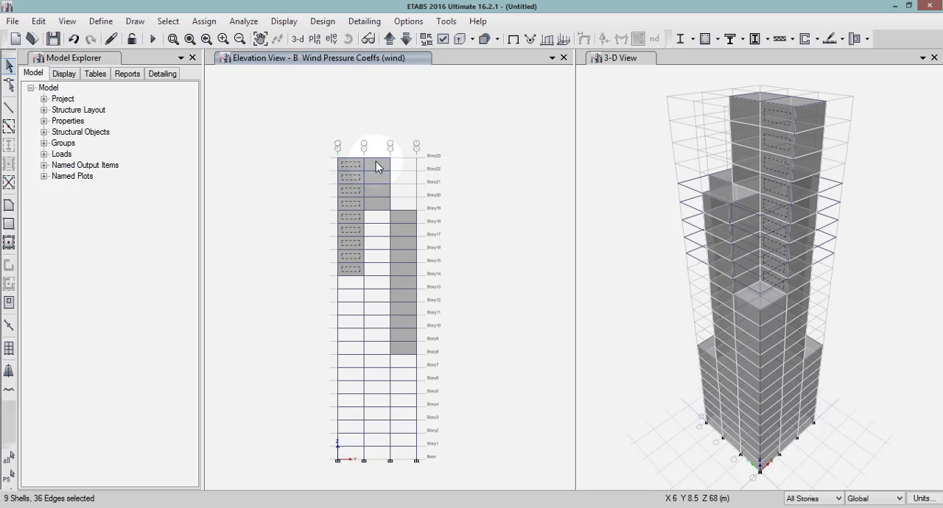
pyautogui.click(376, 167)
pyautogui.click(403, 219)
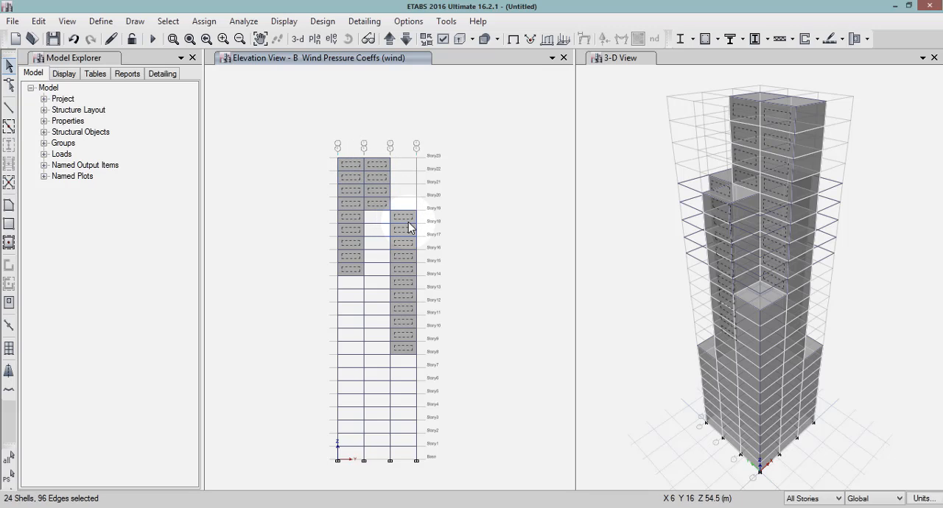
# Assign a windward wind pressure coefficient of 0.8 for the wind pattern to the selected grid B cladding panels.
pyautogui.click(204, 21)
pyautogui.moveTo(249, 166)
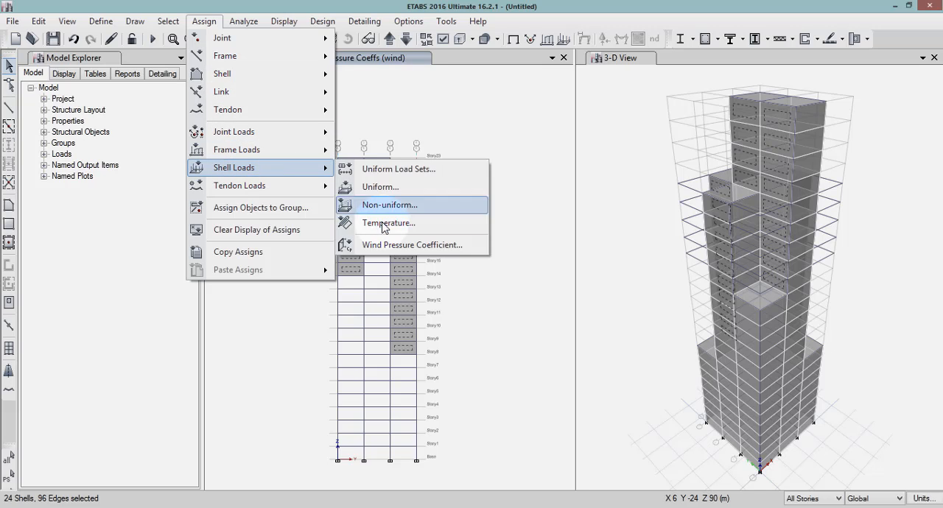
pyautogui.click(385, 249)
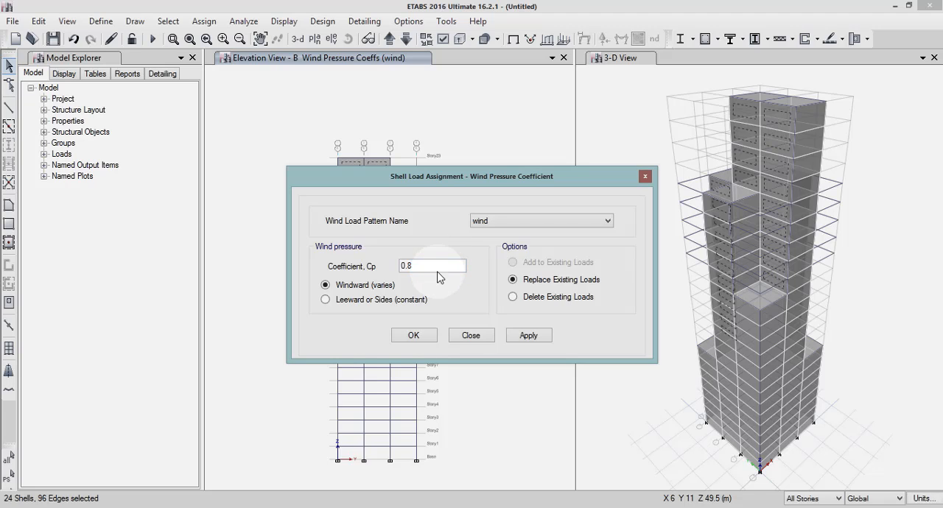
pyautogui.click(529, 336)
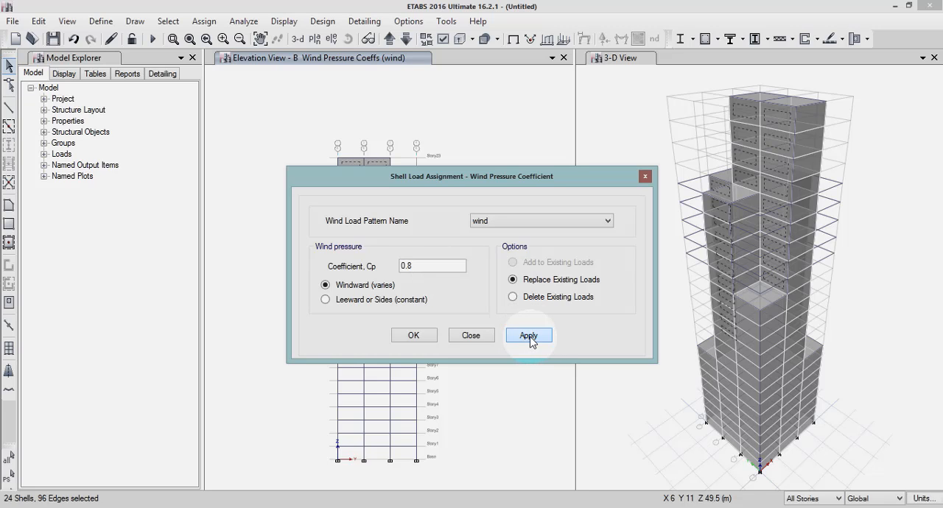
pyautogui.click(425, 341)
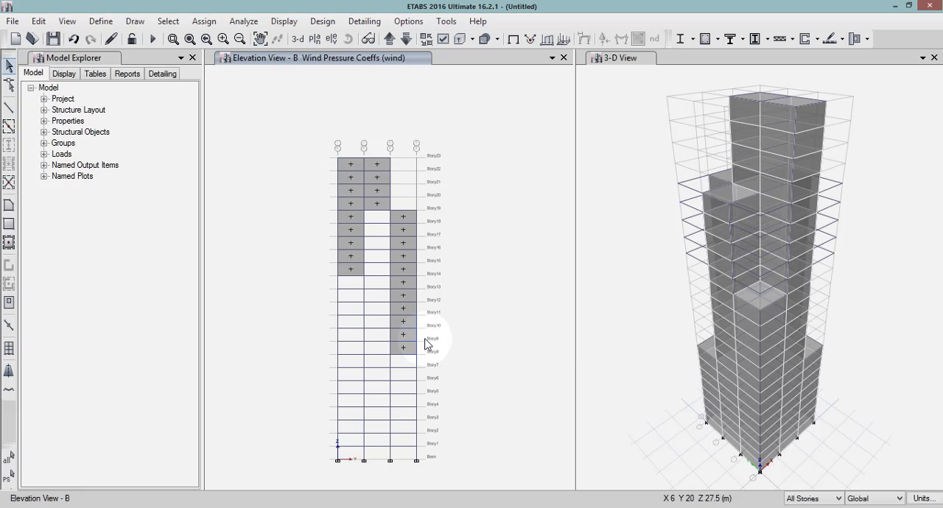
# Show the Story1 plan view to check the direction of the assigned wind pressure coefficients.
pyautogui.click(316, 41)
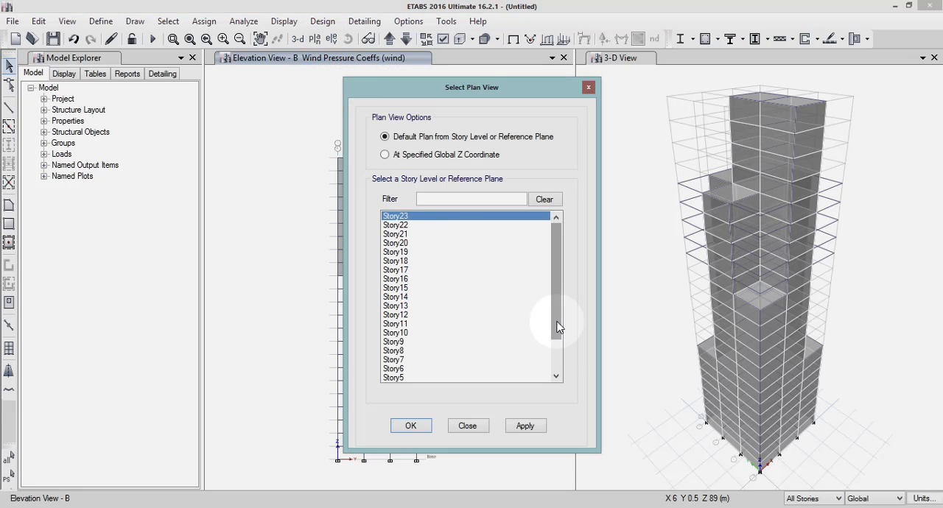
pyautogui.scroll(-2, 556, 328)
pyautogui.click(401, 377)
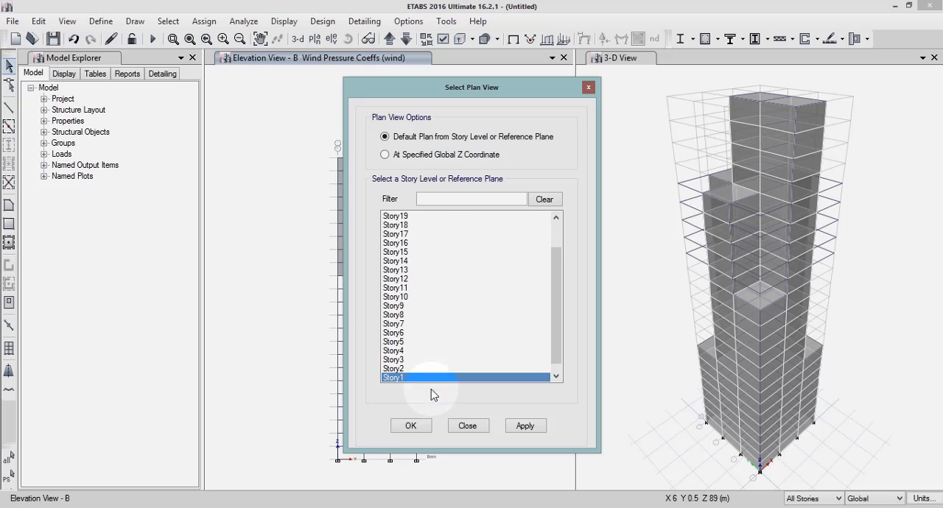
pyautogui.click(526, 426)
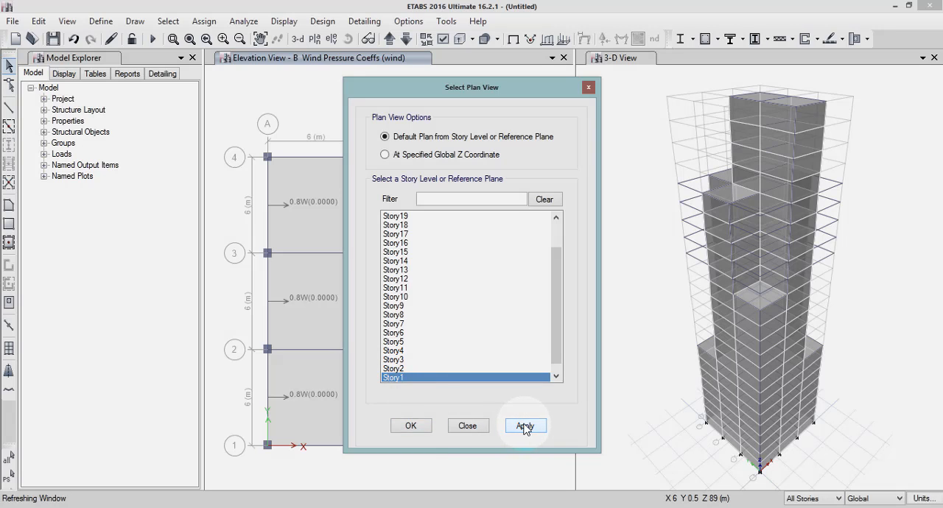
pyautogui.click(411, 427)
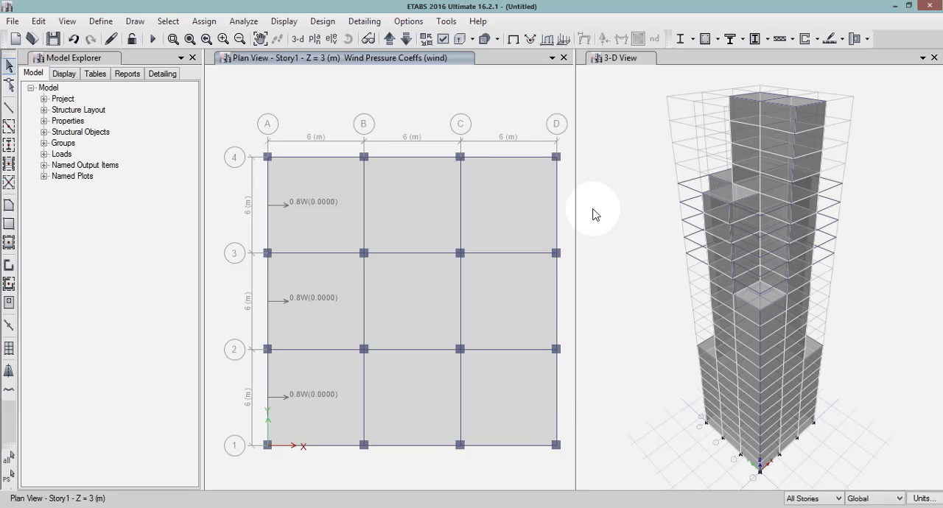
# Show the elevation at grid D and select the cladding panels in all three bays.
pyautogui.click(332, 40)
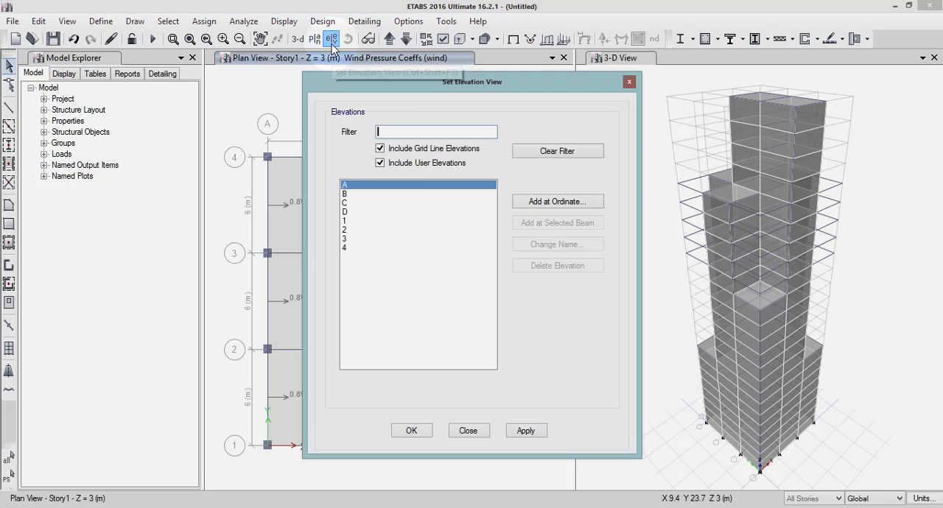
pyautogui.click(344, 212)
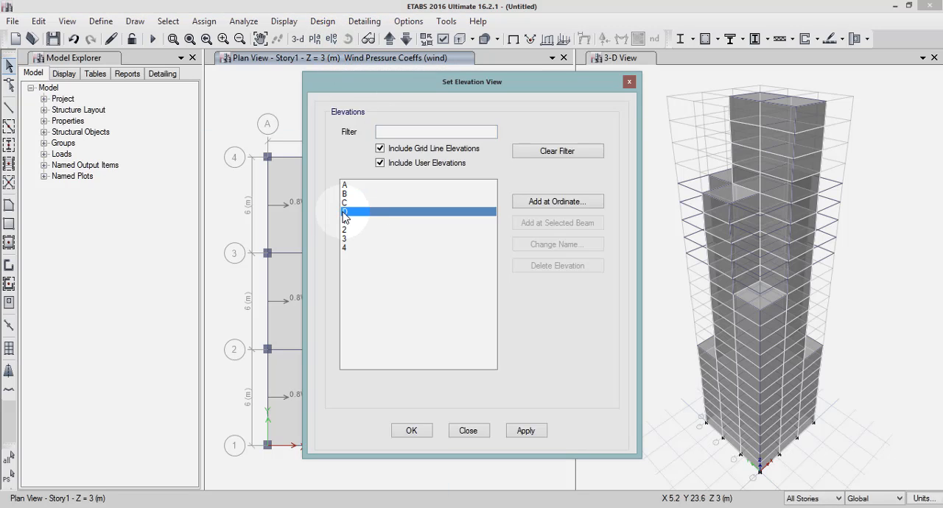
pyautogui.click(526, 431)
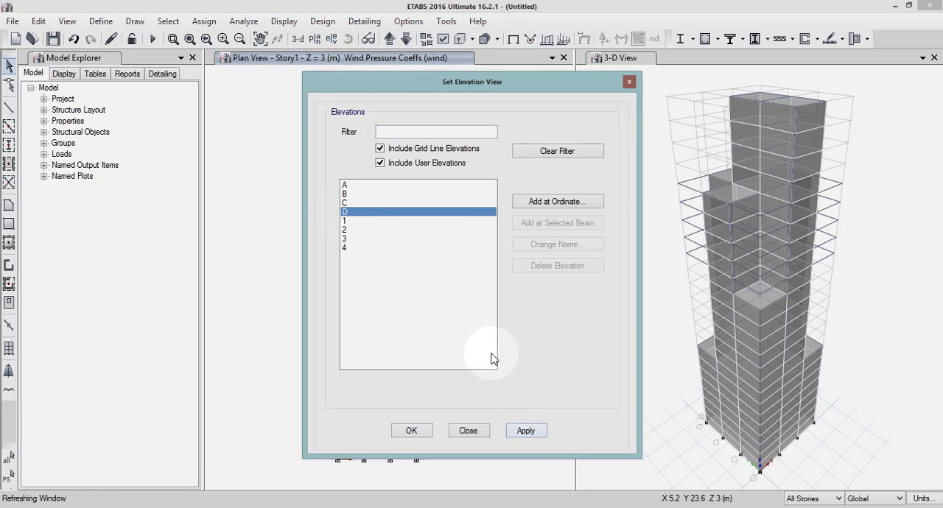
pyautogui.click(413, 435)
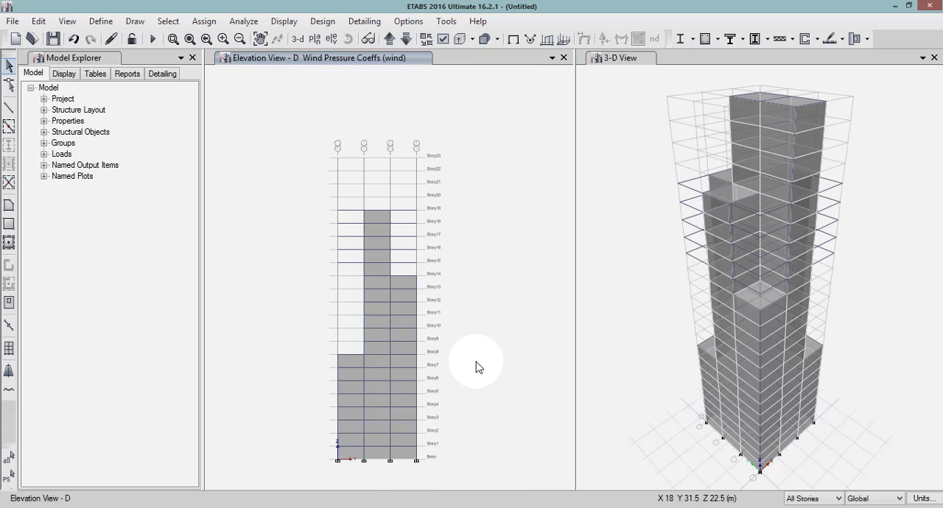
pyautogui.click(356, 366)
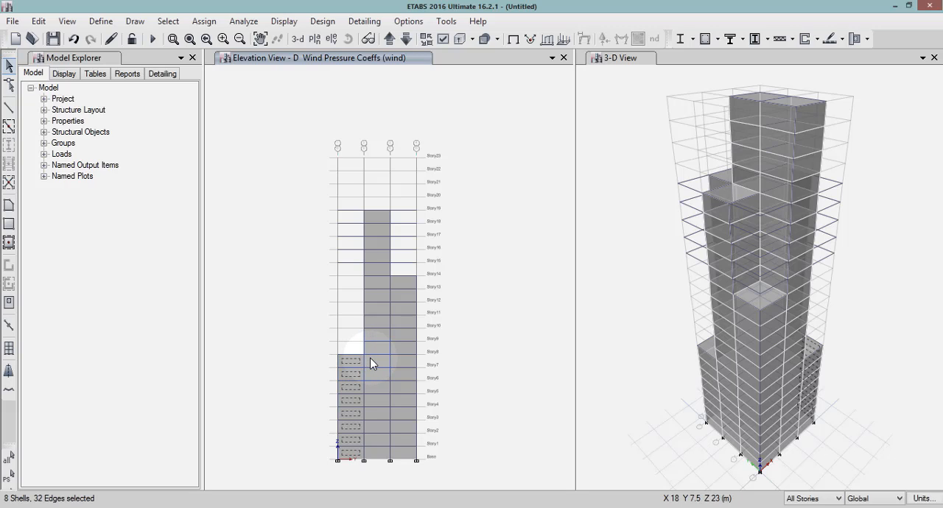
pyautogui.click(370, 363)
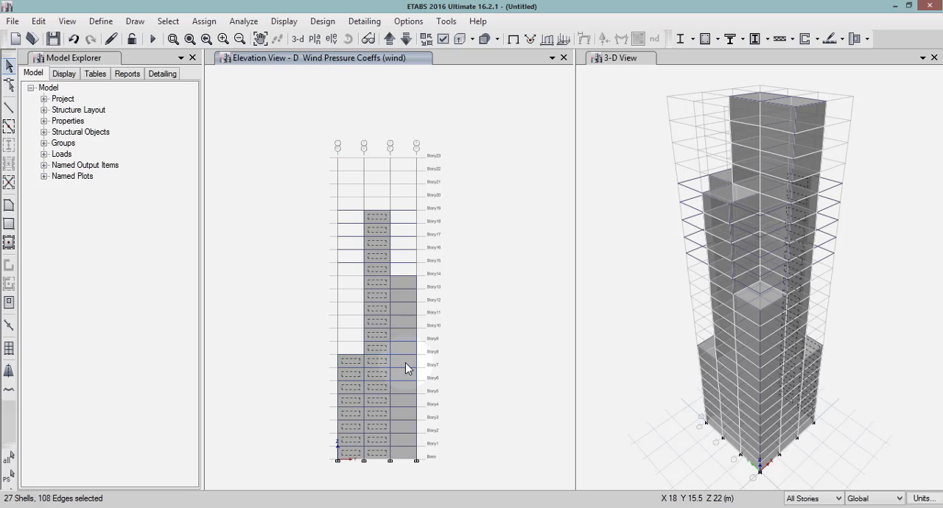
pyautogui.click(405, 363)
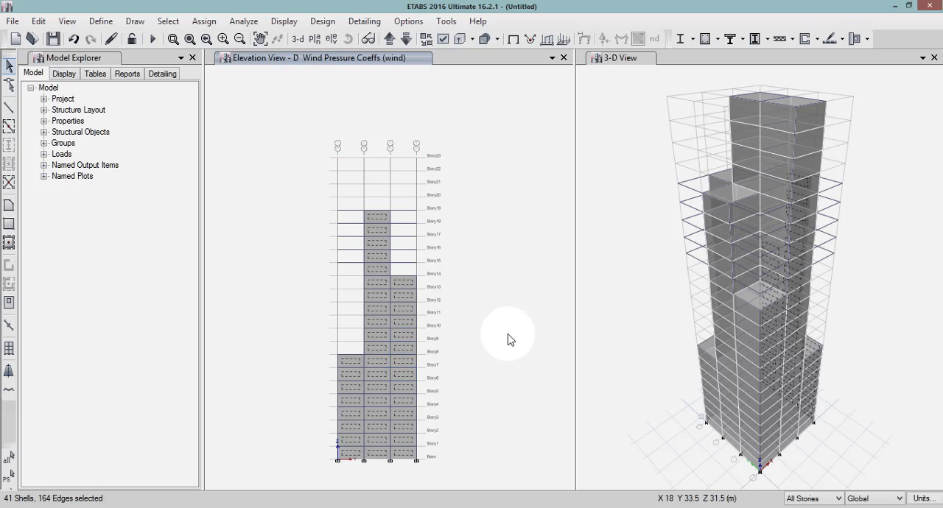
# Assign a constant leeward wind pressure coefficient of -0.25 for the wind pattern to the selected grid D cladding panels.
pyautogui.click(218, 25)
pyautogui.moveTo(248, 168)
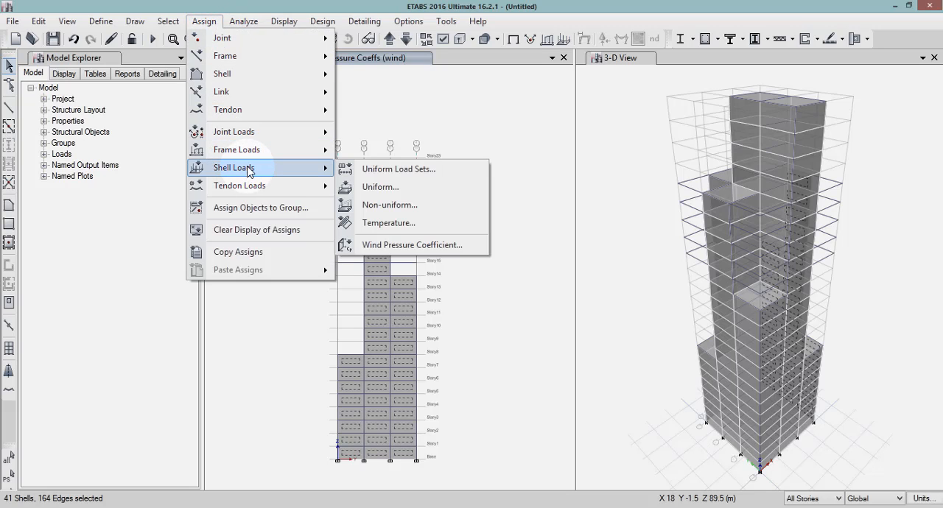
pyautogui.click(384, 245)
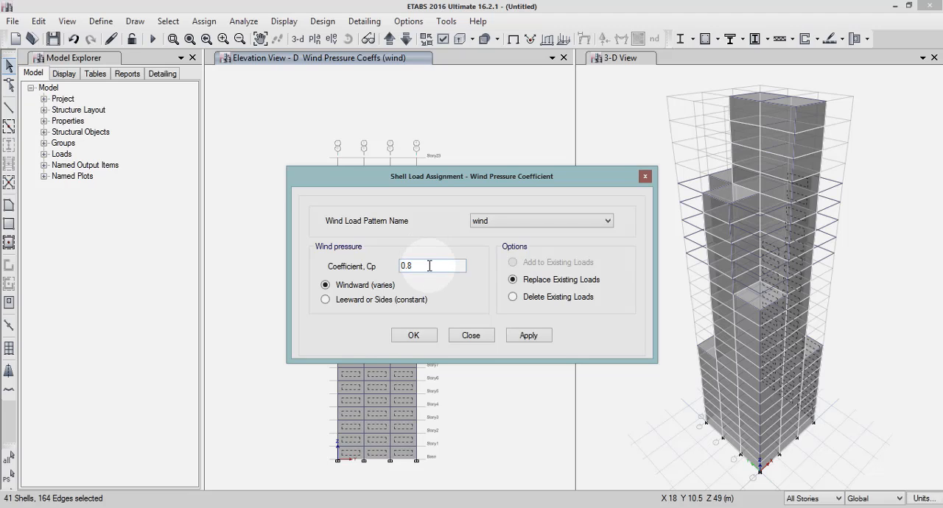
pyautogui.moveTo(429, 266); pyautogui.dragTo(390, 266)
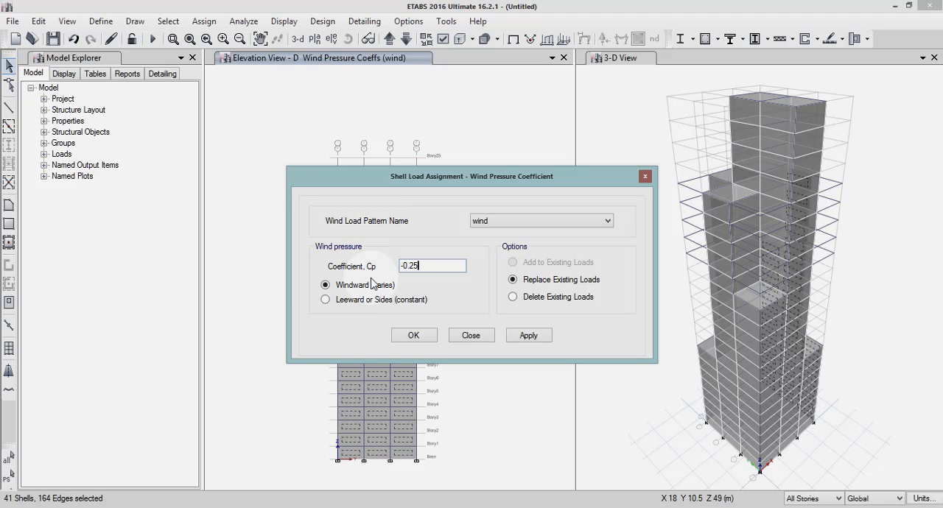
pyautogui.click(325, 300)
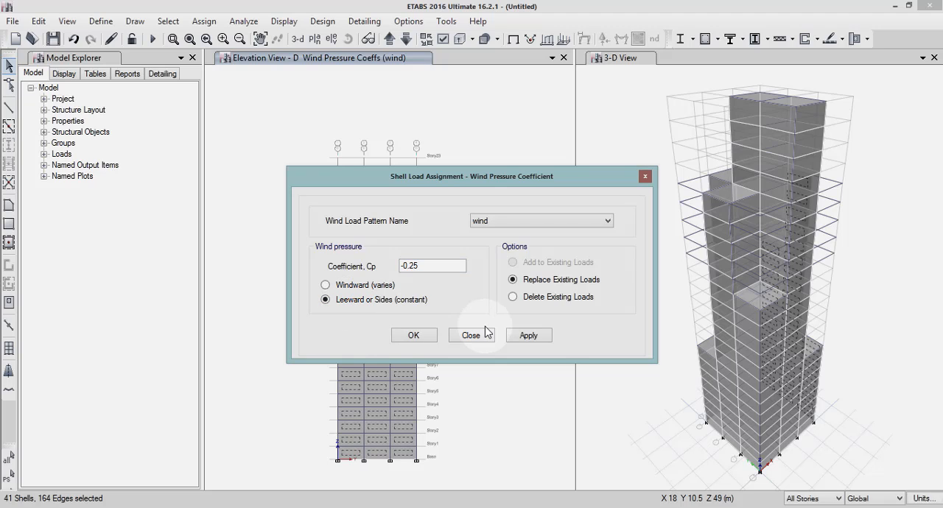
pyautogui.click(530, 338)
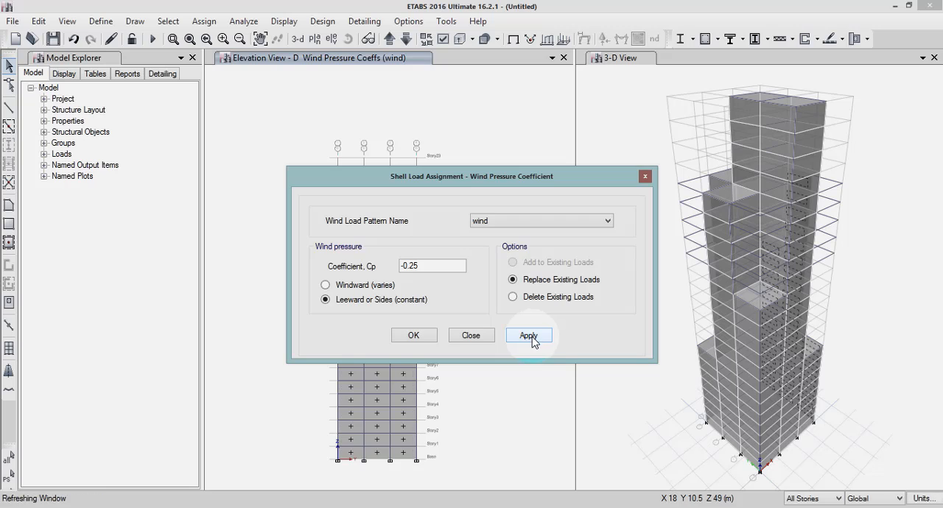
pyautogui.click(411, 336)
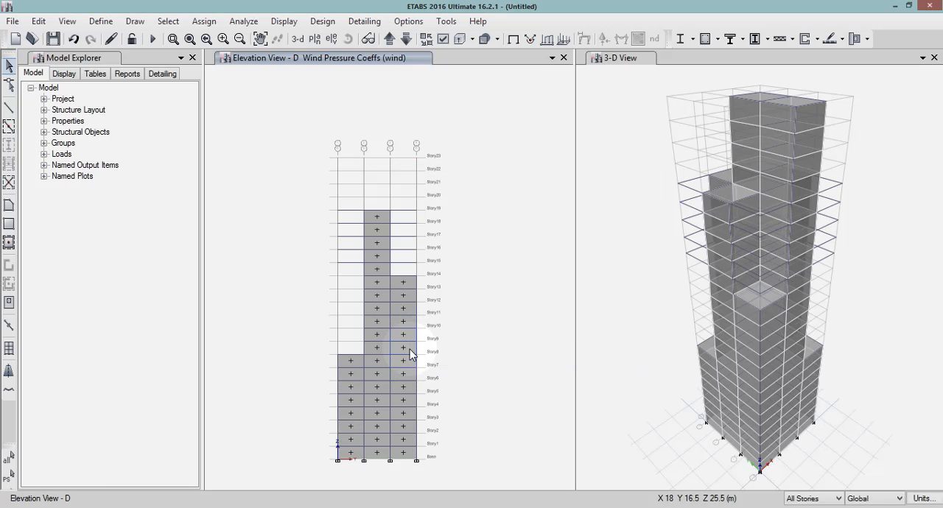
# Show the elevation at grid C and select all the cladding panels in its three bays.
pyautogui.click(332, 41)
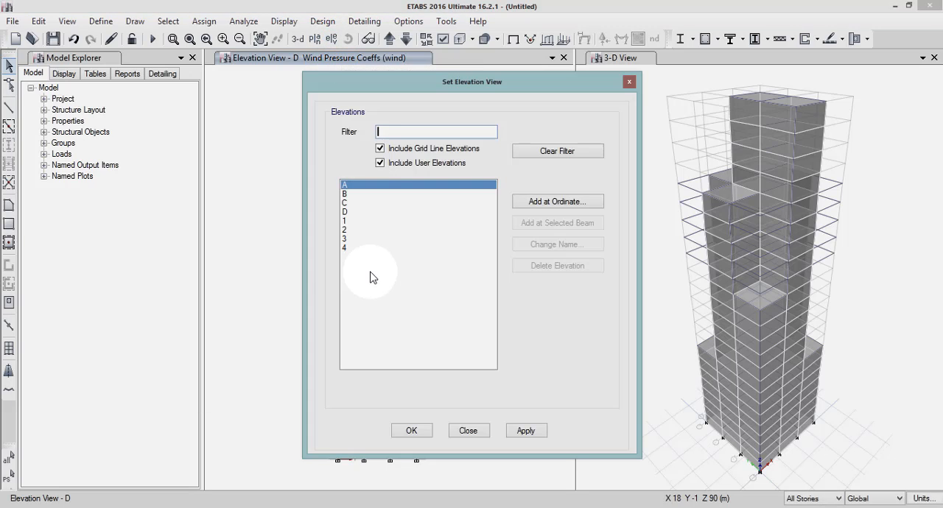
pyautogui.click(347, 204)
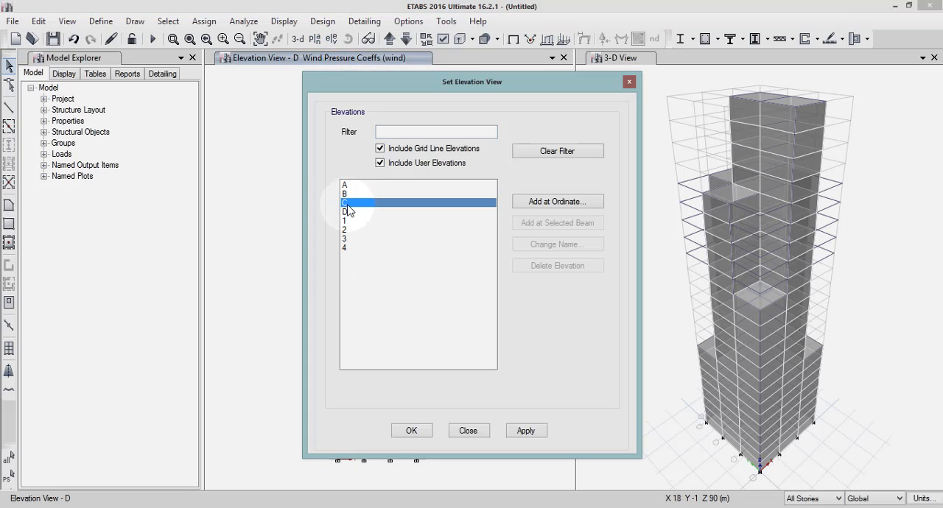
pyautogui.click(540, 434)
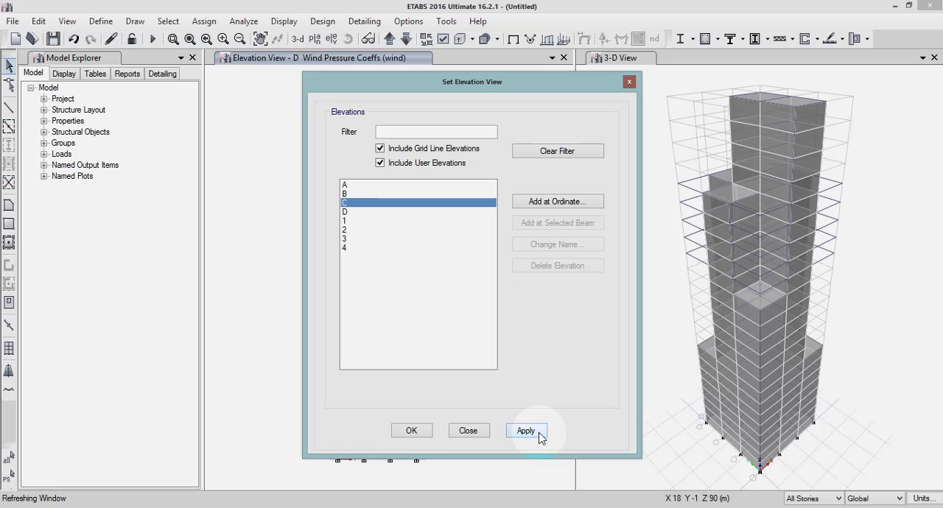
pyautogui.click(405, 434)
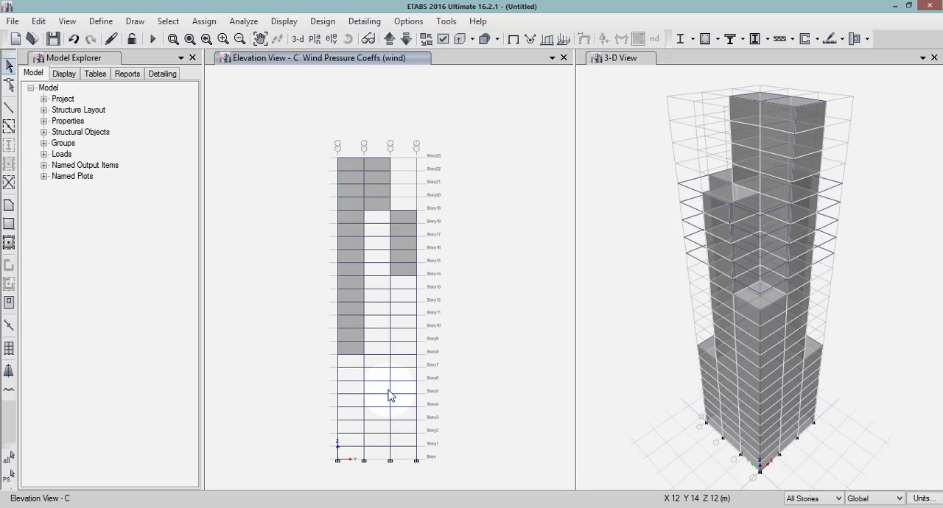
pyautogui.click(350, 255)
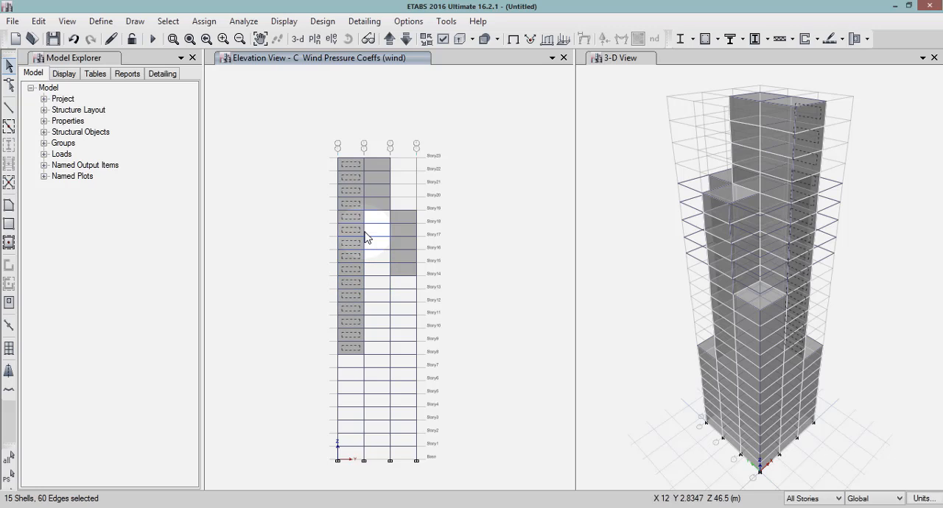
pyautogui.click(380, 175)
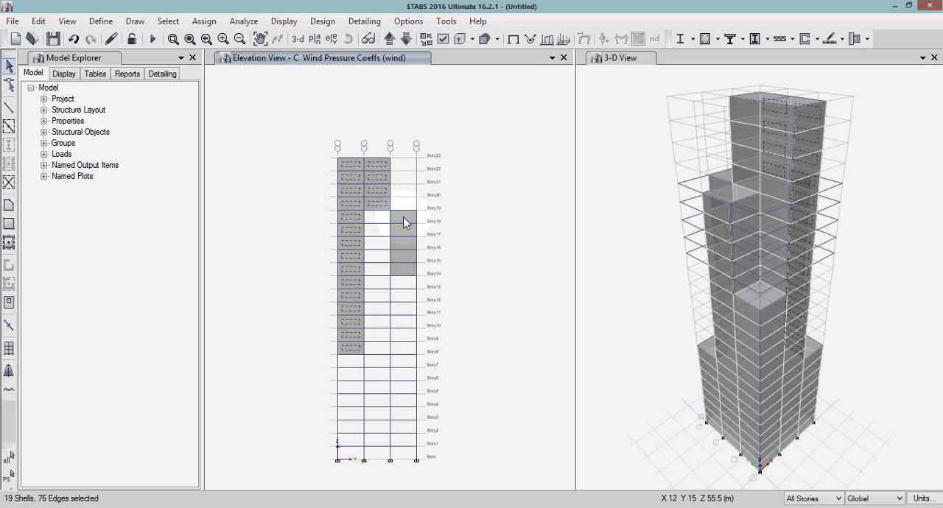
pyautogui.click(403, 216)
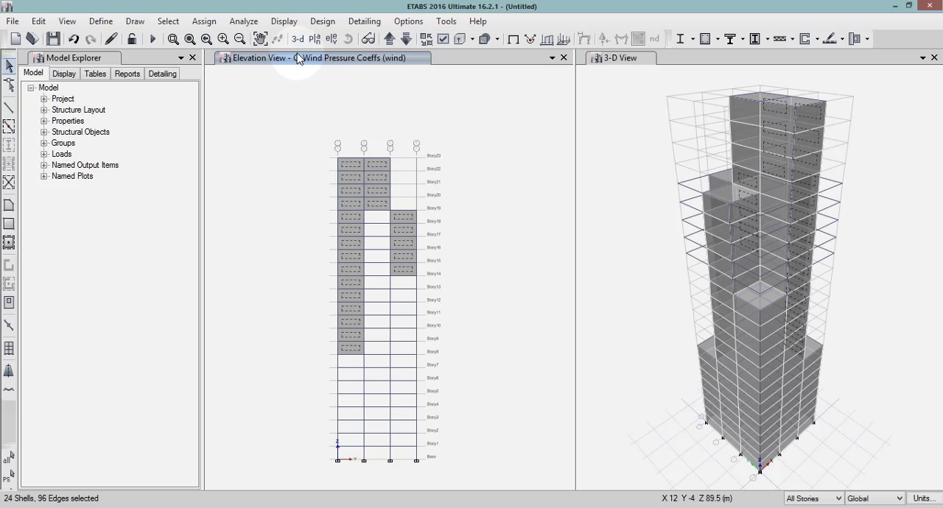
# Assign a constant leeward wind pressure coefficient of -0.25 for the wind pattern to the selected grid C cladding panels.
pyautogui.click(204, 22)
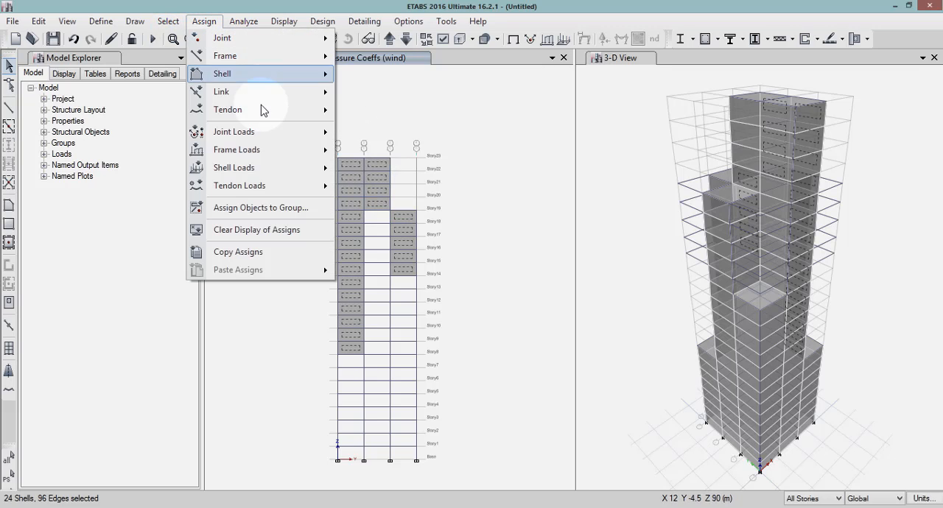
pyautogui.moveTo(269, 174)
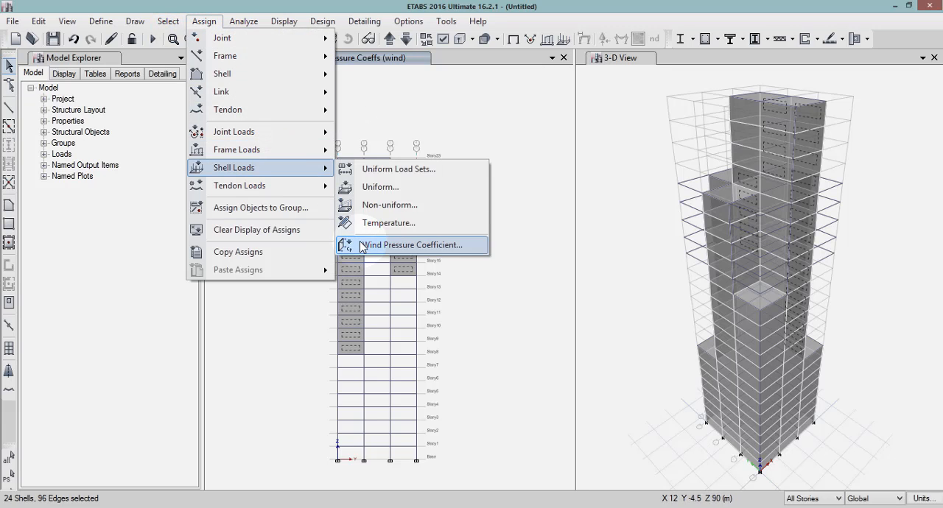
pyautogui.click(376, 244)
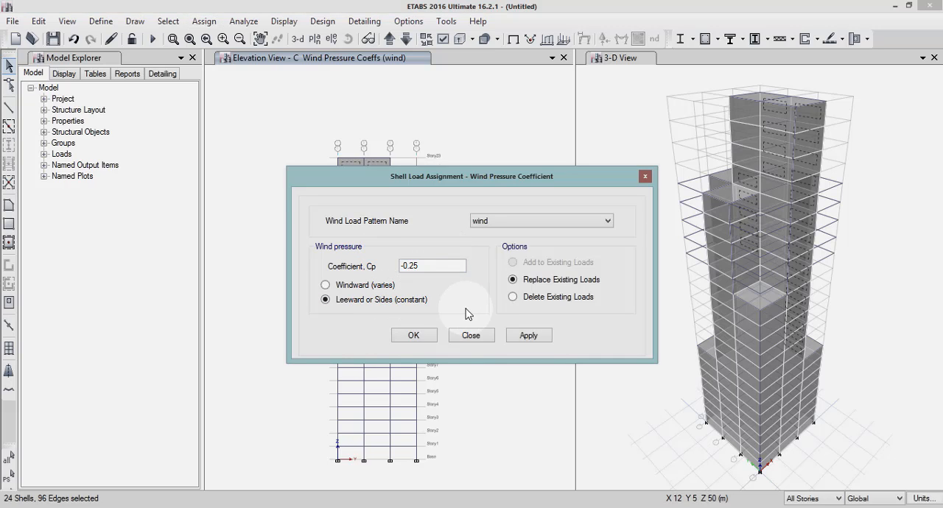
pyautogui.click(523, 335)
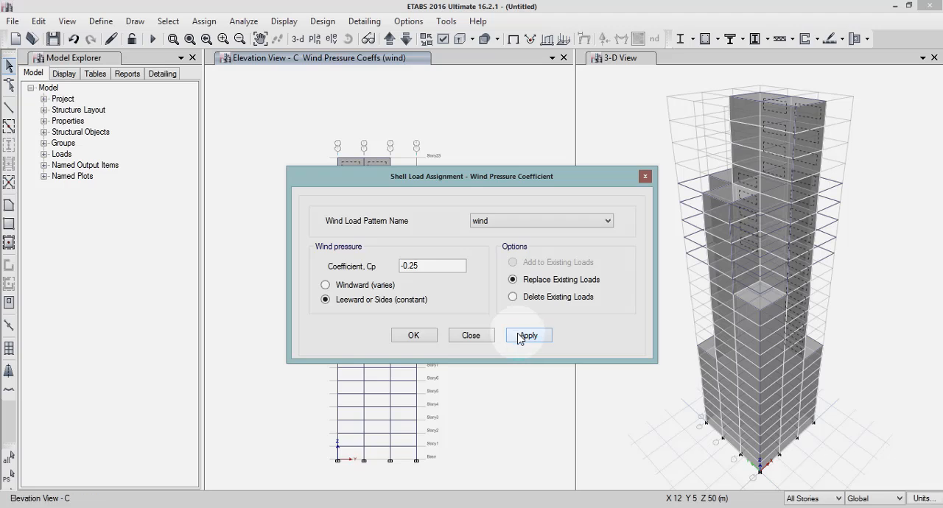
pyautogui.click(424, 338)
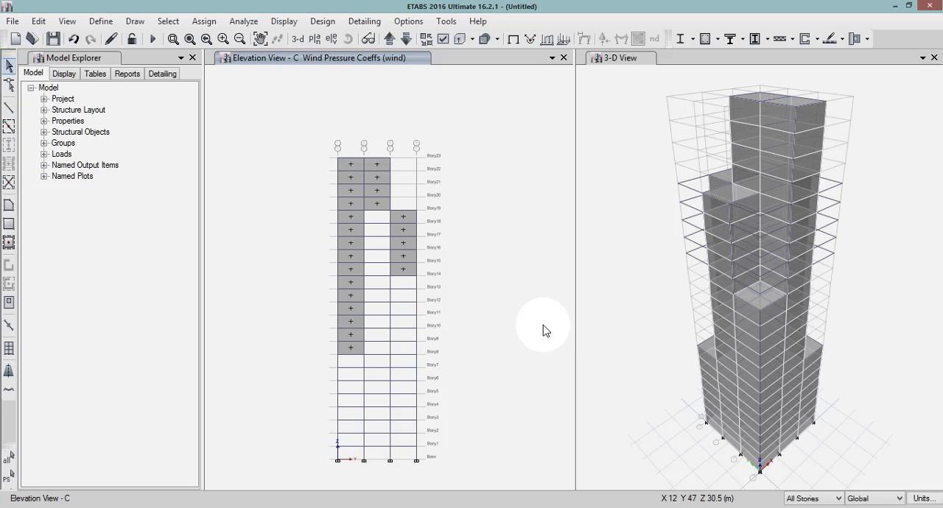
# Show the Story3 plan view to check the windward and leeward coefficients on the cladding.
pyautogui.click(315, 39)
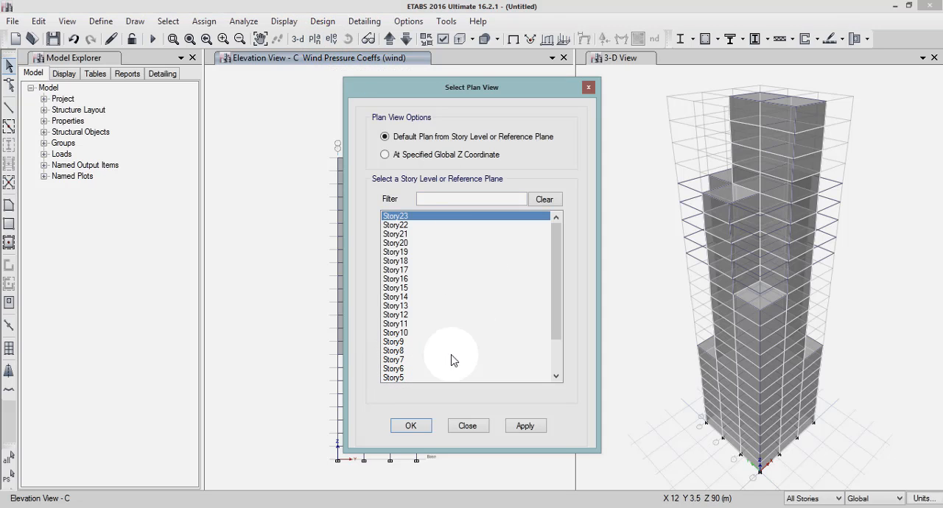
pyautogui.scroll(-1, 442, 354)
pyautogui.click(401, 368)
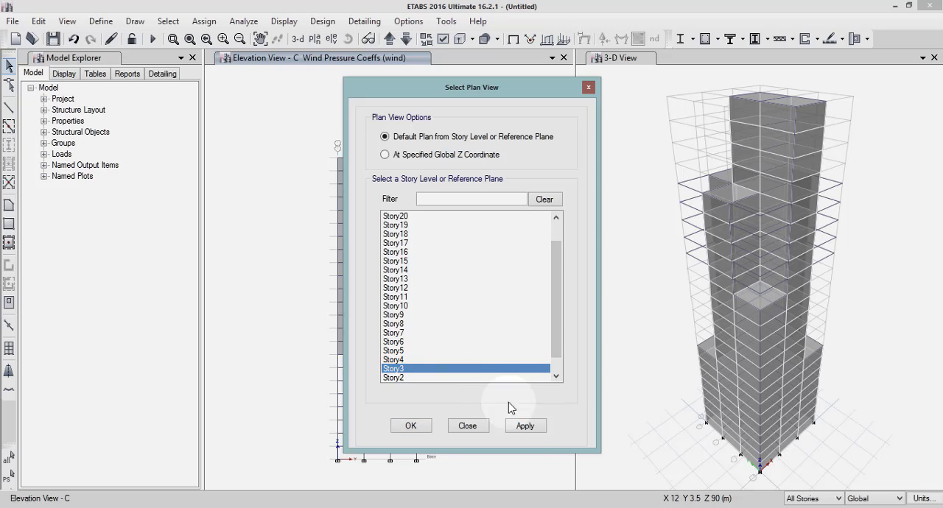
pyautogui.click(526, 430)
pyautogui.click(411, 425)
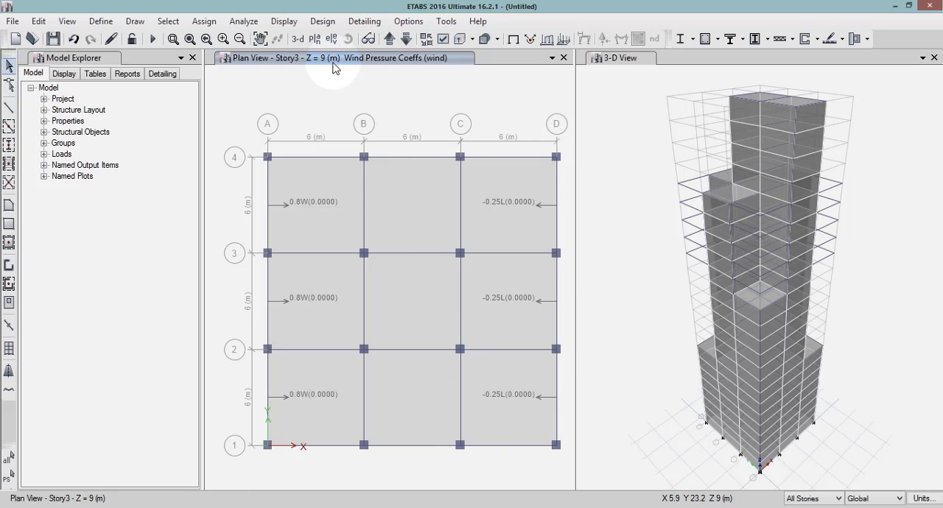
# Show the elevation at grid 1 and select the cladding panels in all three bays.
pyautogui.click(331, 39)
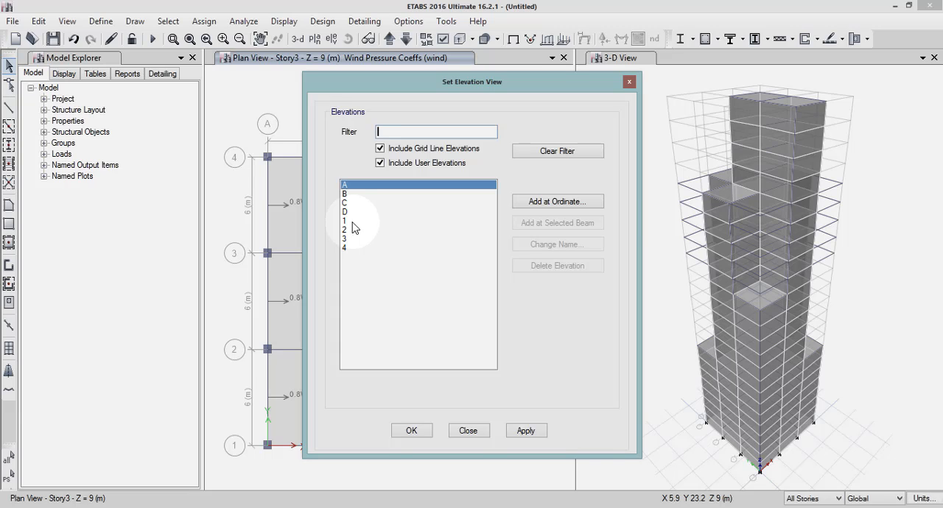
pyautogui.click(349, 221)
pyautogui.click(526, 432)
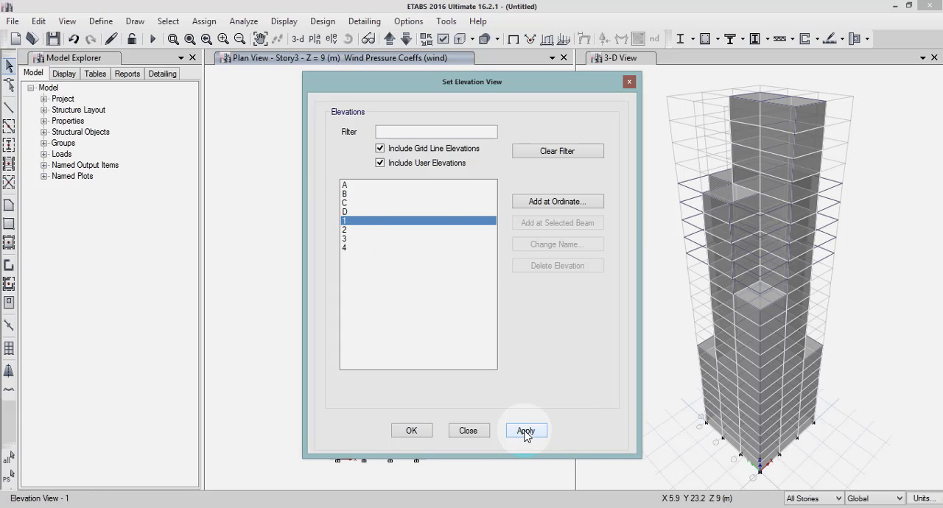
pyautogui.click(411, 431)
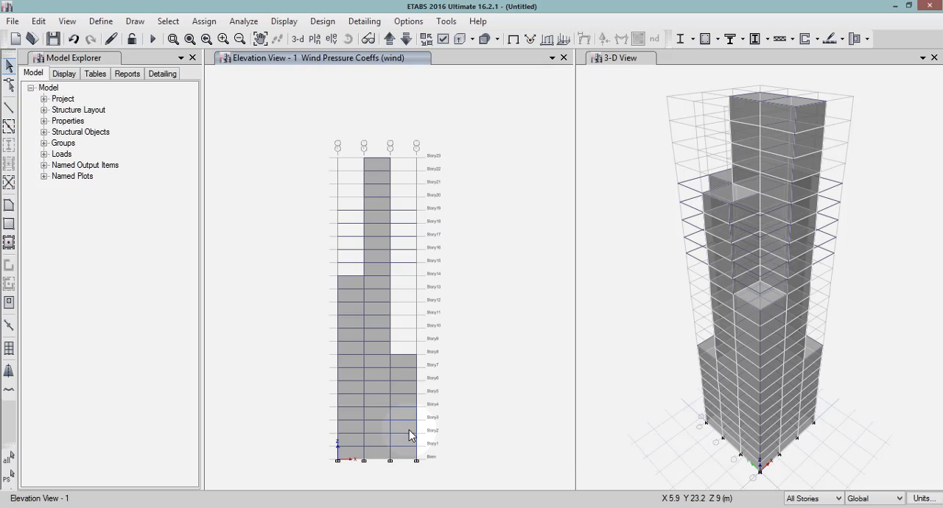
pyautogui.click(350, 284)
pyautogui.click(380, 282)
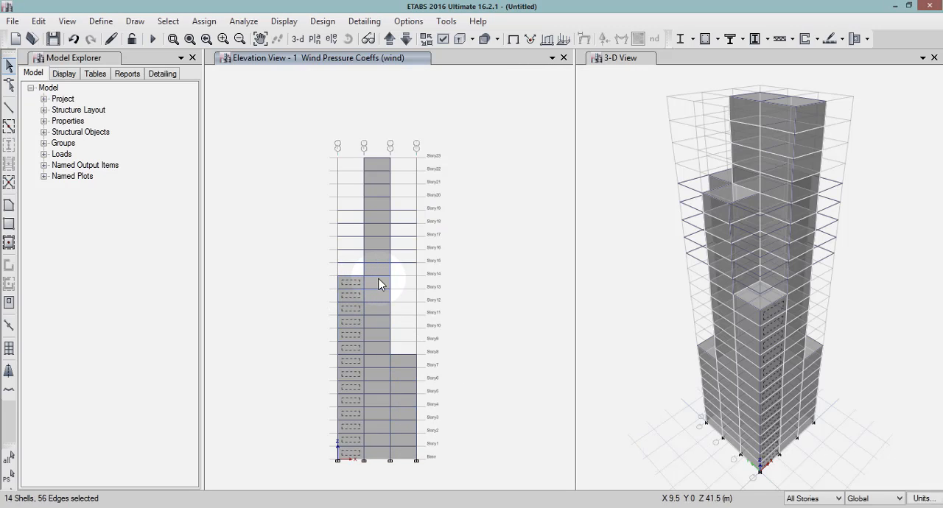
pyautogui.click(380, 277)
pyautogui.click(377, 283)
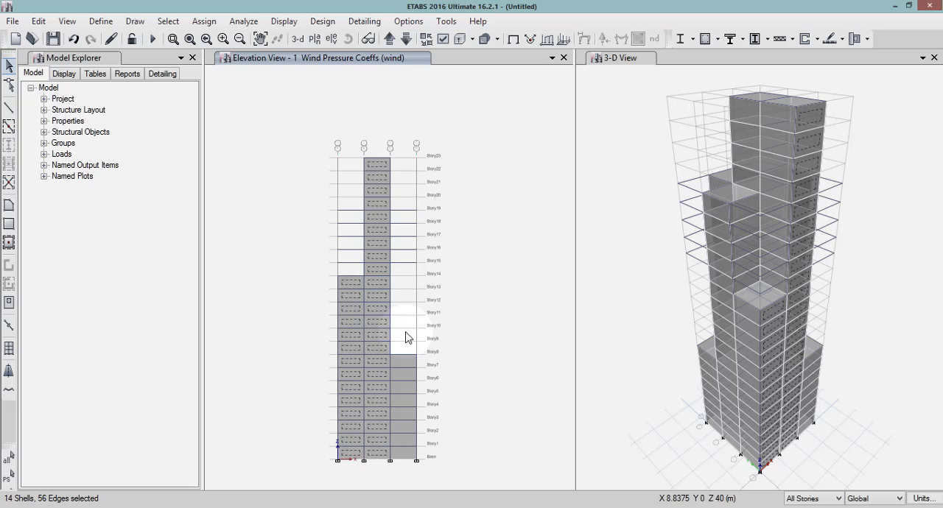
pyautogui.click(404, 361)
pyautogui.click(489, 200)
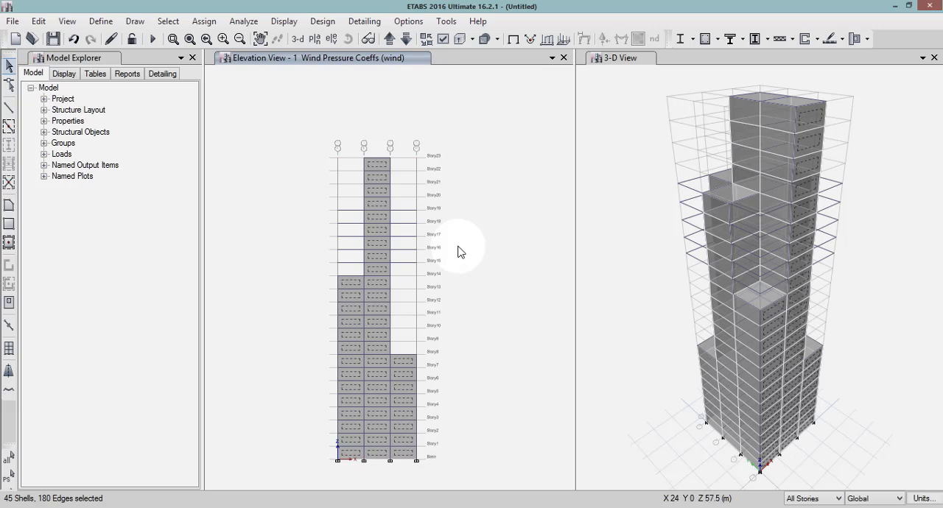
# Switch to the elevation at grid 2 and add the cladding panels in both outer bays to the selection.
pyautogui.click(394, 40)
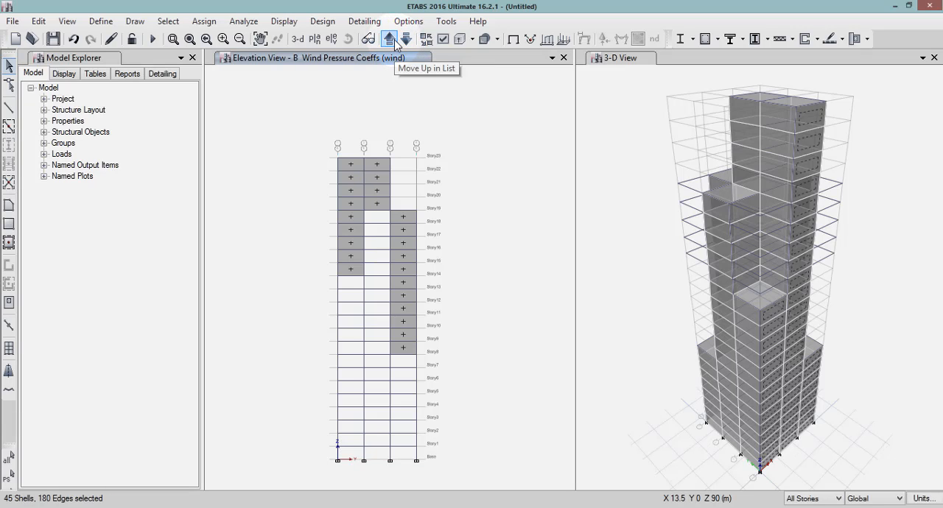
pyautogui.click(394, 39)
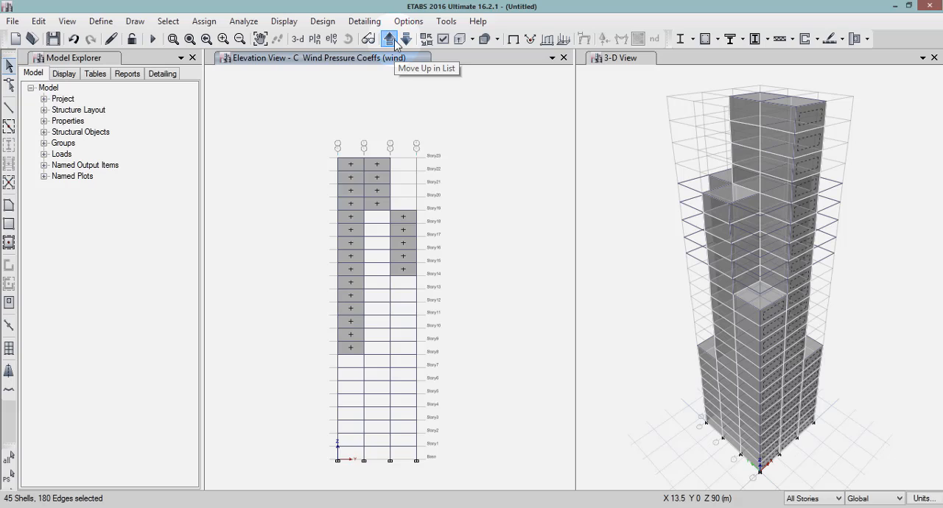
pyautogui.click(394, 40)
pyautogui.click(394, 40)
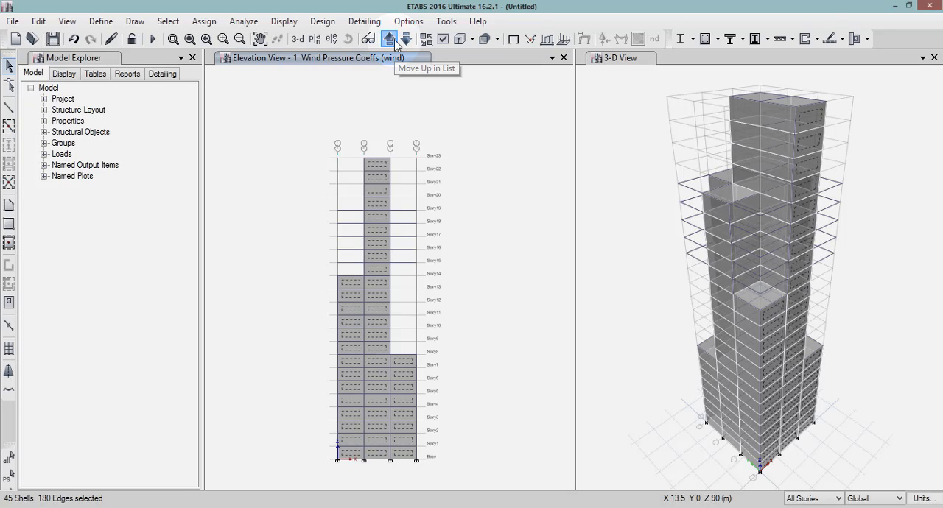
pyautogui.click(394, 40)
pyautogui.click(394, 40)
pyautogui.click(405, 39)
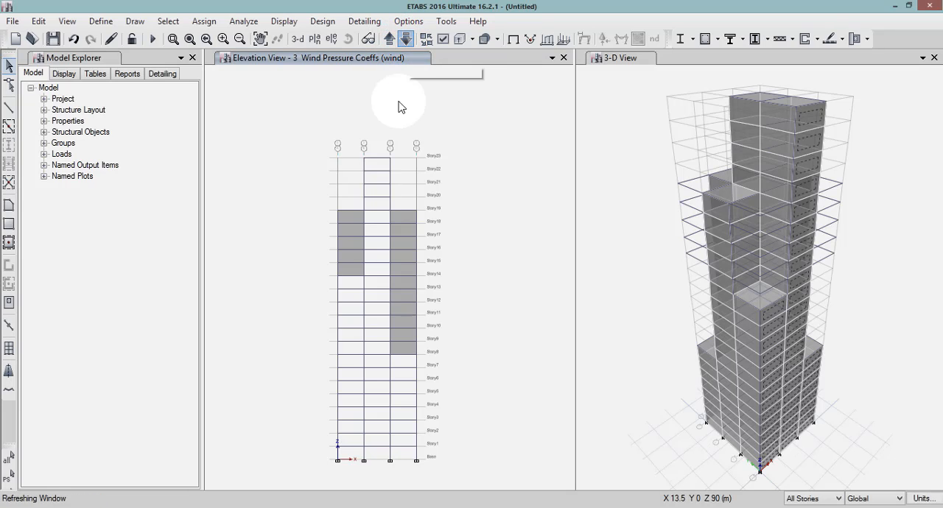
pyautogui.click(352, 215)
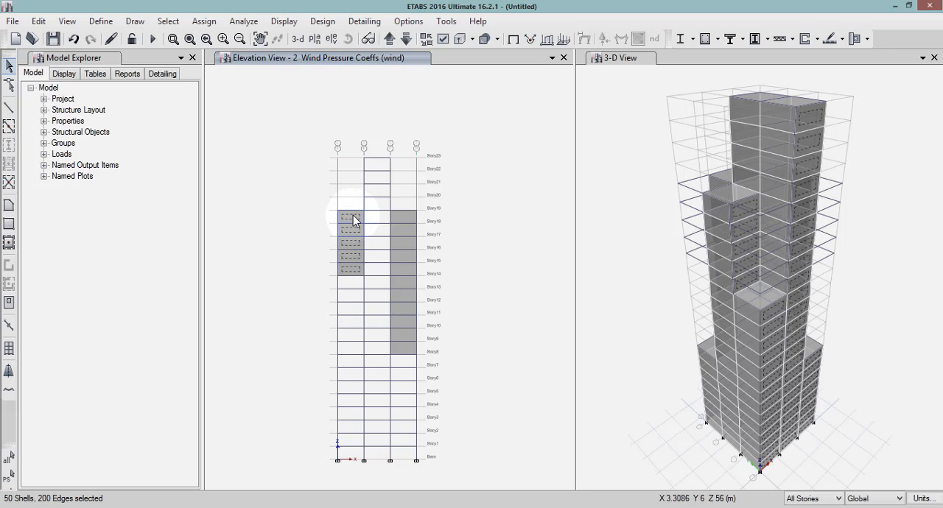
pyautogui.click(398, 217)
# Switch to the elevation at grid 3 and add the cladding panels in all three bays to the selection.
pyautogui.click(393, 40)
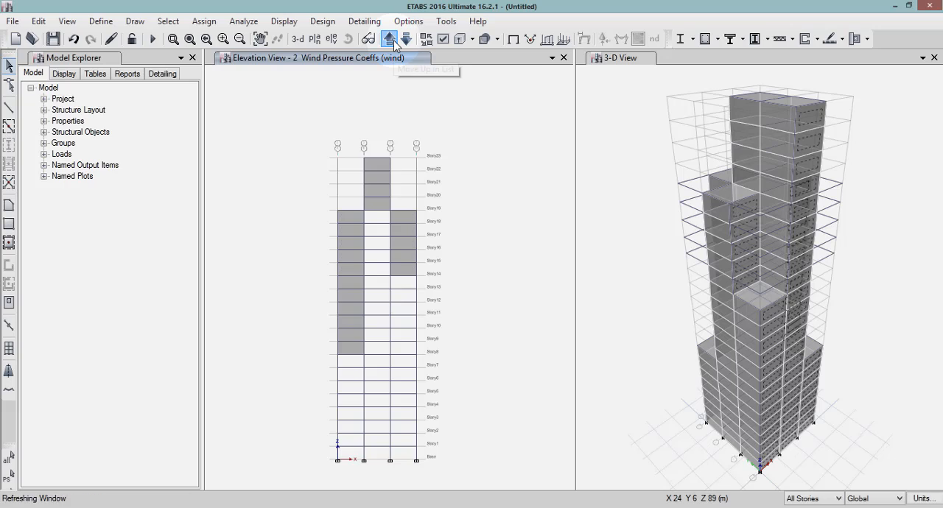
pyautogui.click(350, 218)
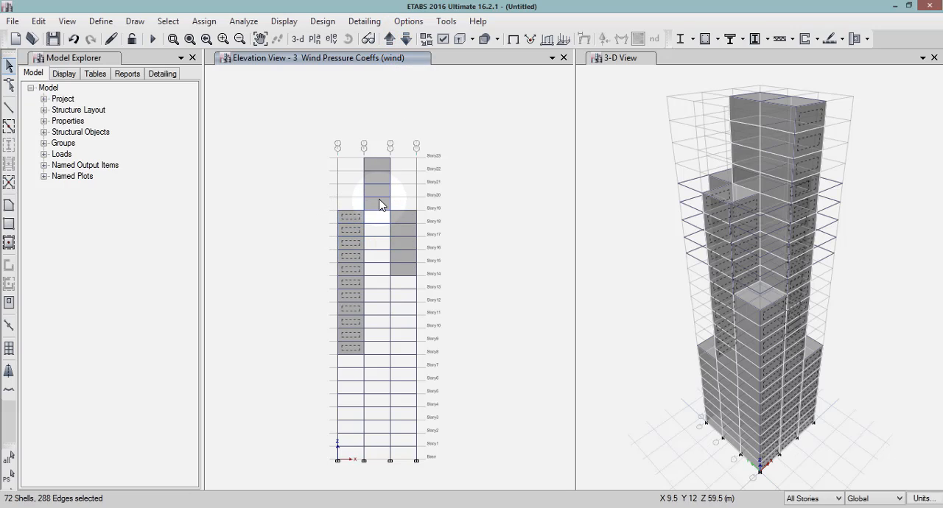
pyautogui.click(380, 206)
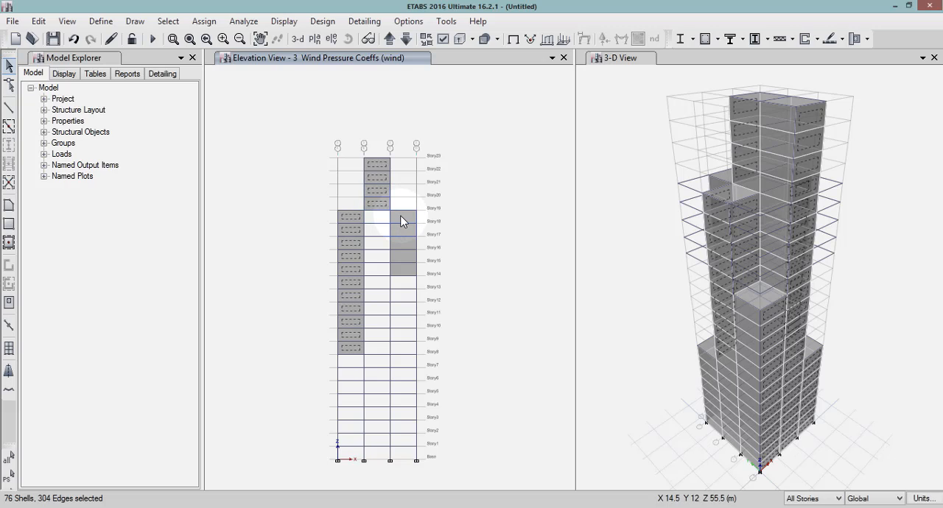
pyautogui.click(403, 221)
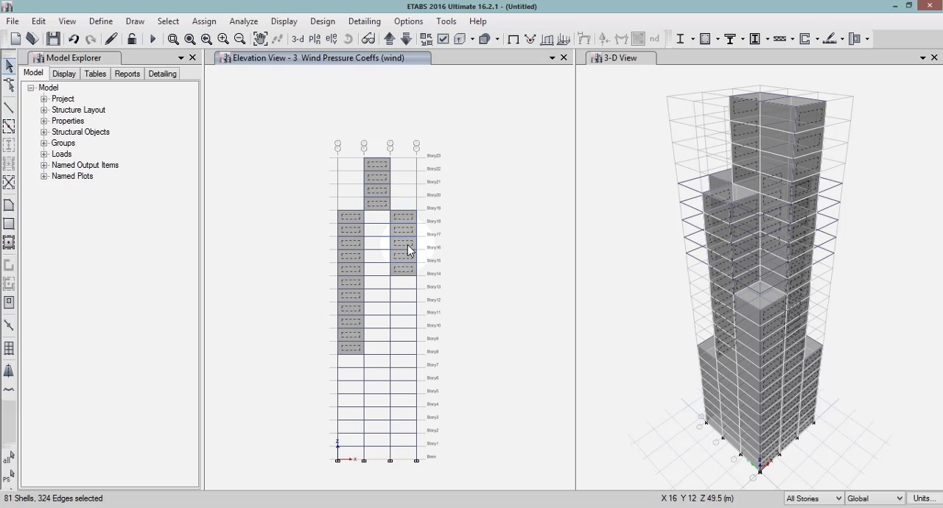
# Switch to the elevation at grid 4 and add the cladding panels in all three bays to the selection.
pyautogui.click(390, 40)
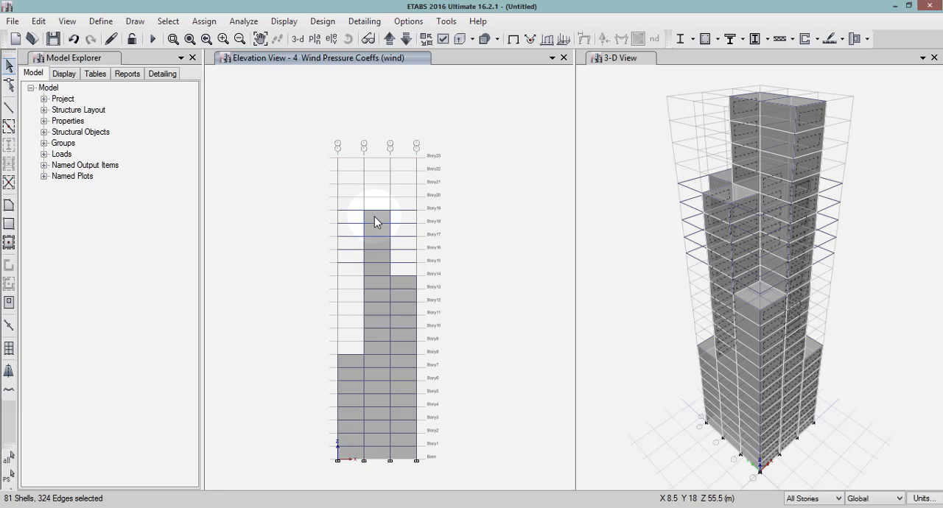
pyautogui.click(374, 218)
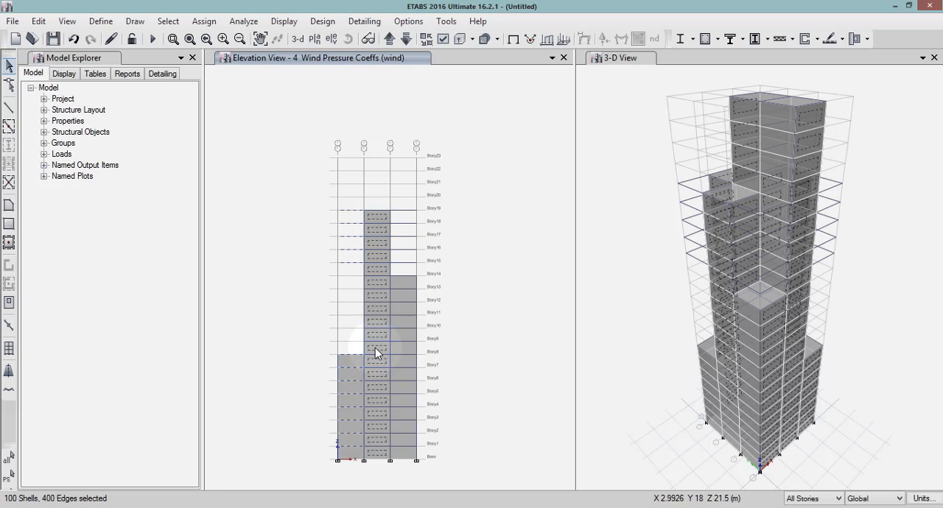
pyautogui.click(347, 361)
pyautogui.click(350, 356)
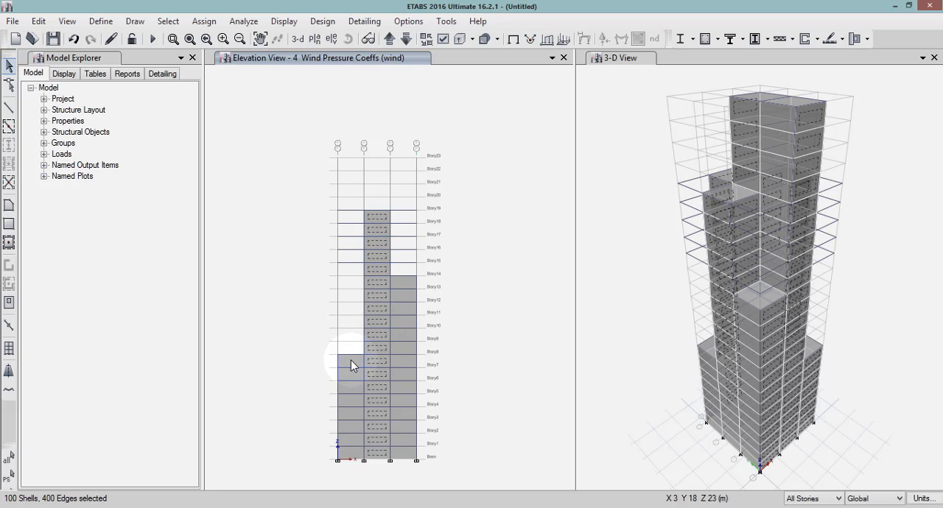
pyautogui.click(351, 360)
pyautogui.click(408, 282)
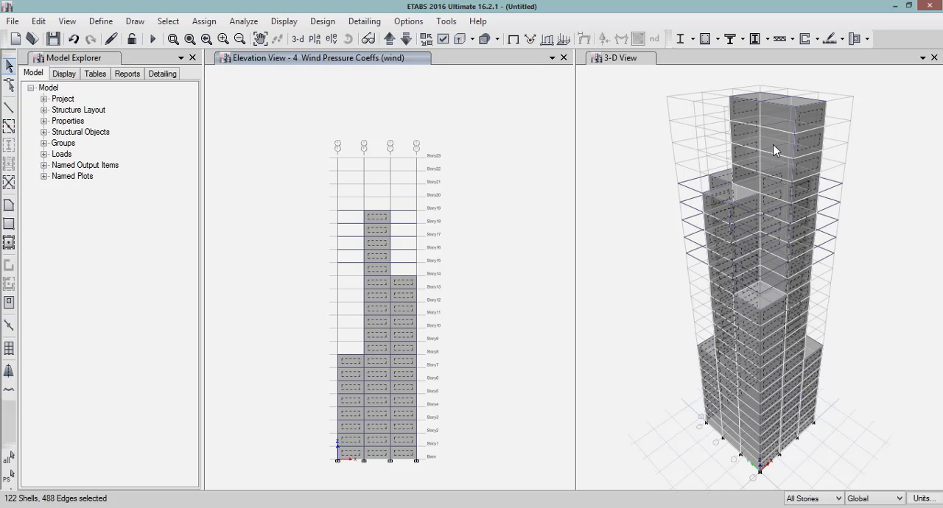
# Assign a wind pressure coefficient of -0.8 as leeward or sides (constant) to the selected cladding panels for the wind load pattern, replacing existing loads.
pyautogui.click(219, 23)
pyautogui.moveTo(251, 175)
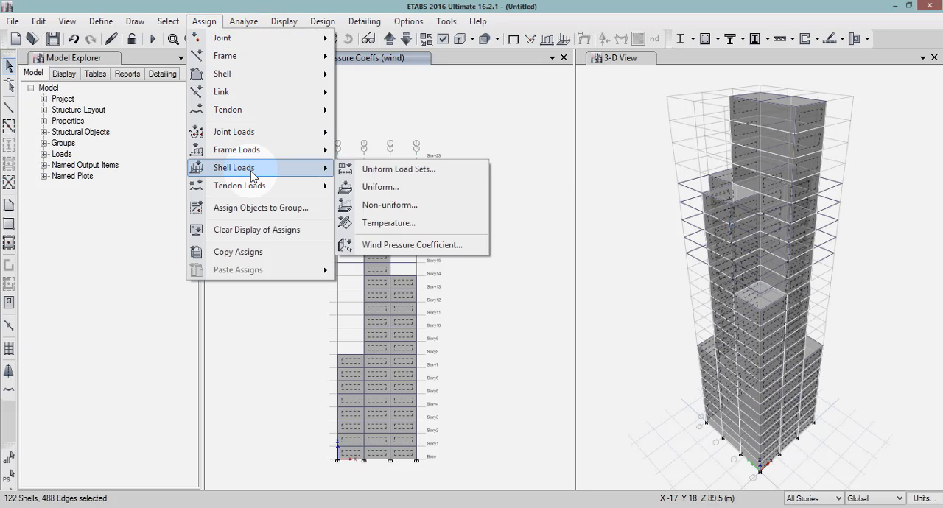
pyautogui.click(377, 245)
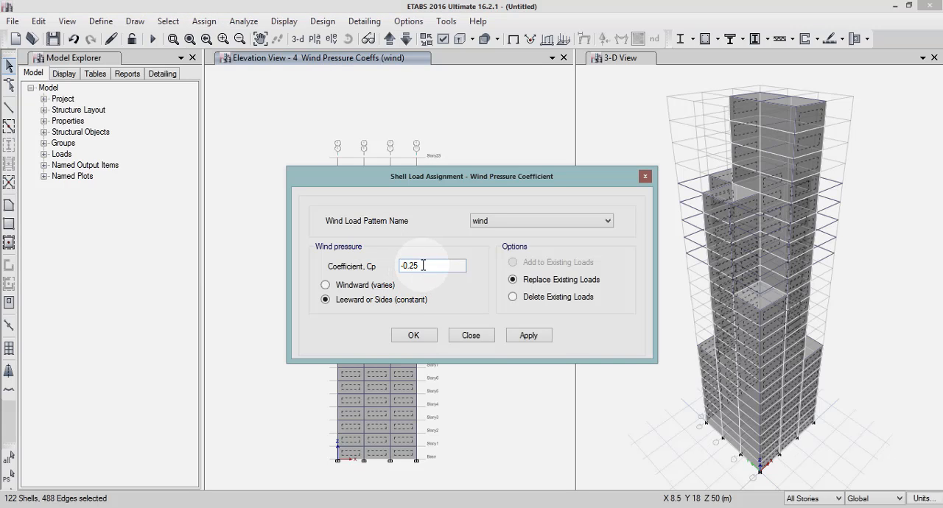
pyautogui.moveTo(422, 265); pyautogui.dragTo(400, 265)
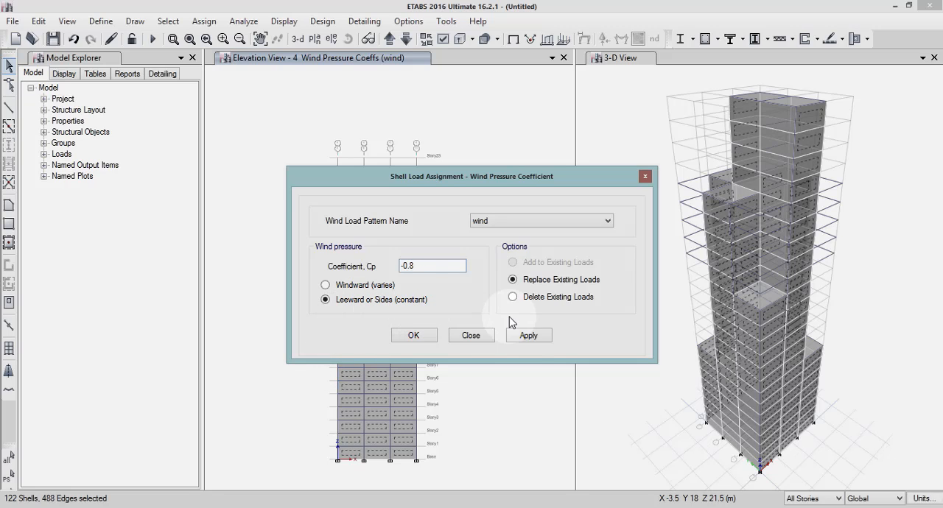
pyautogui.click(529, 336)
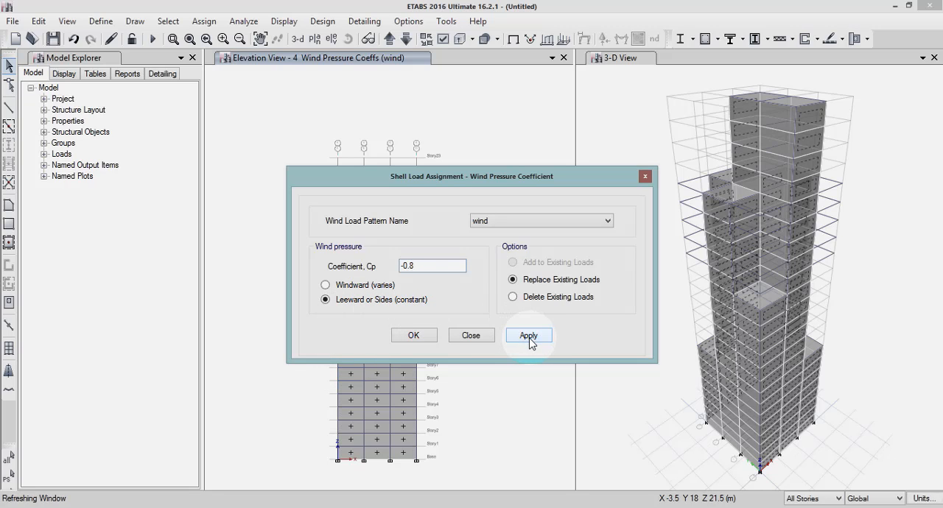
pyautogui.click(414, 336)
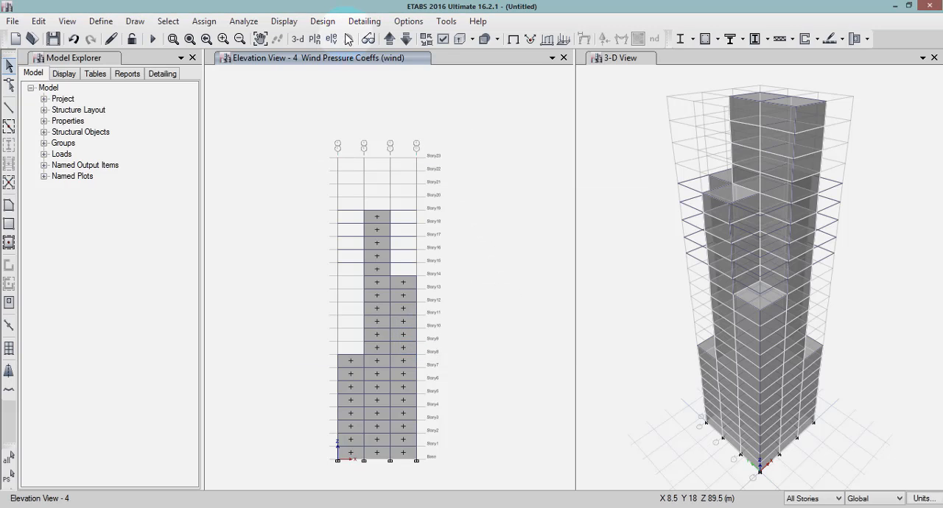
# Show the Story1 plan to check the wind pressure coefficients assigned on all four sides of the building.
pyautogui.click(315, 38)
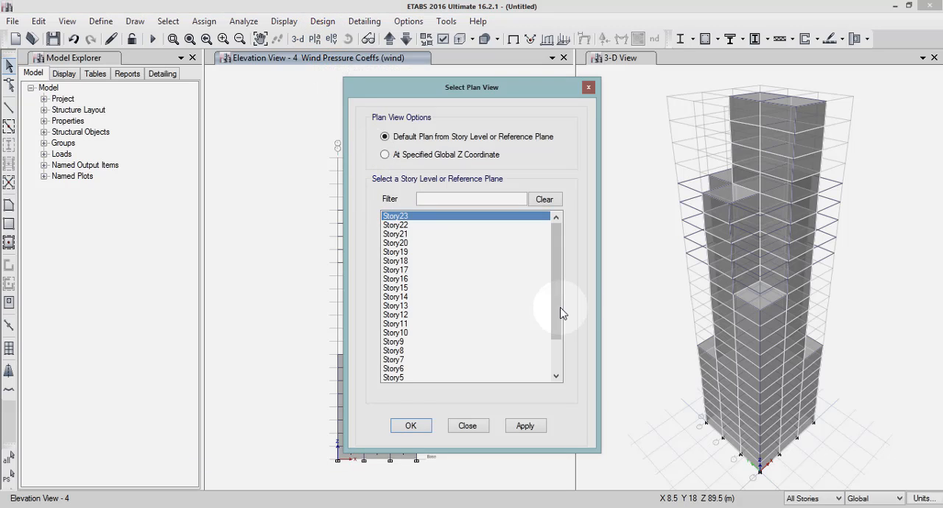
pyautogui.moveTo(560, 315); pyautogui.dragTo(559, 358)
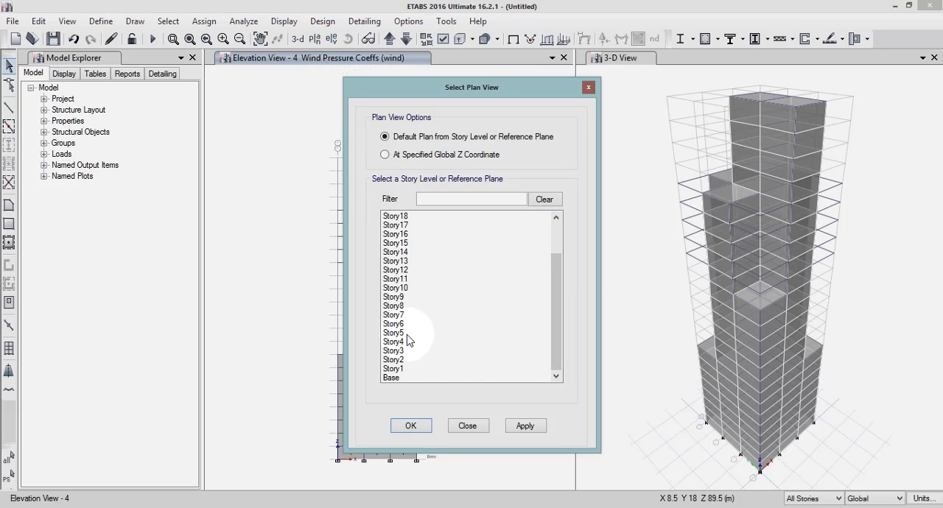
pyautogui.click(396, 369)
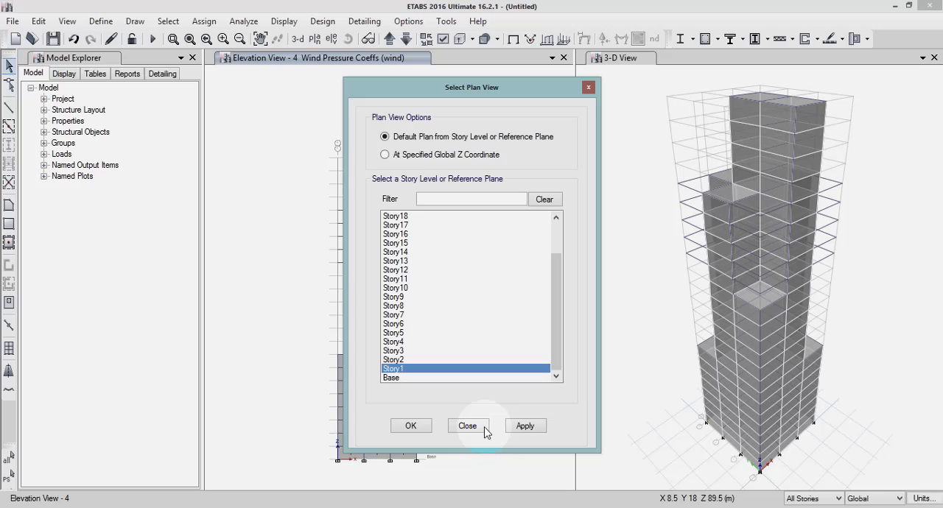
pyautogui.click(525, 427)
pyautogui.click(412, 427)
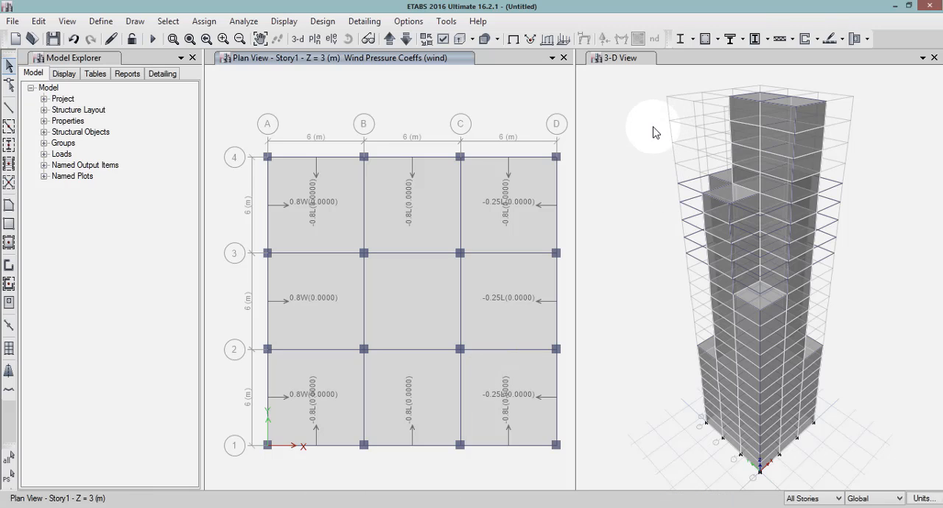
pyautogui.click(623, 58)
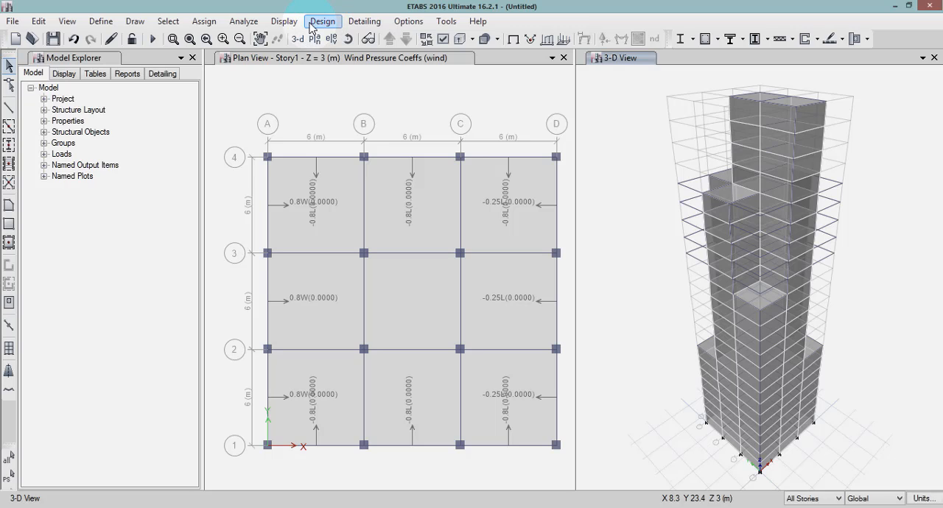
pyautogui.click(257, 24)
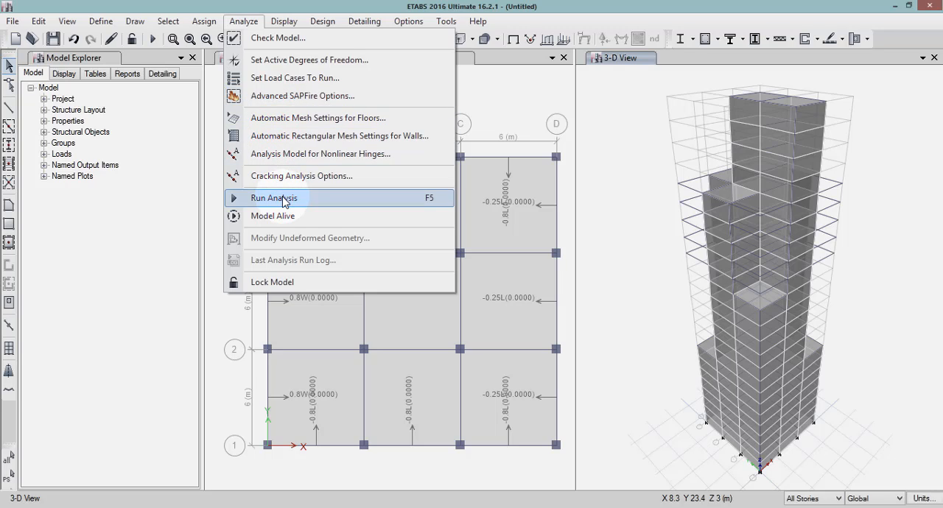
pyautogui.click(232, 317)
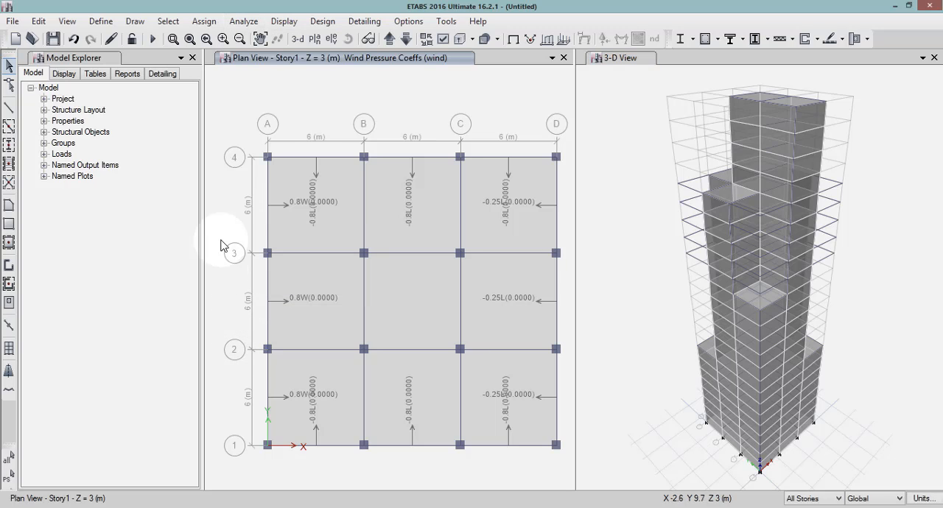
pyautogui.click(333, 24)
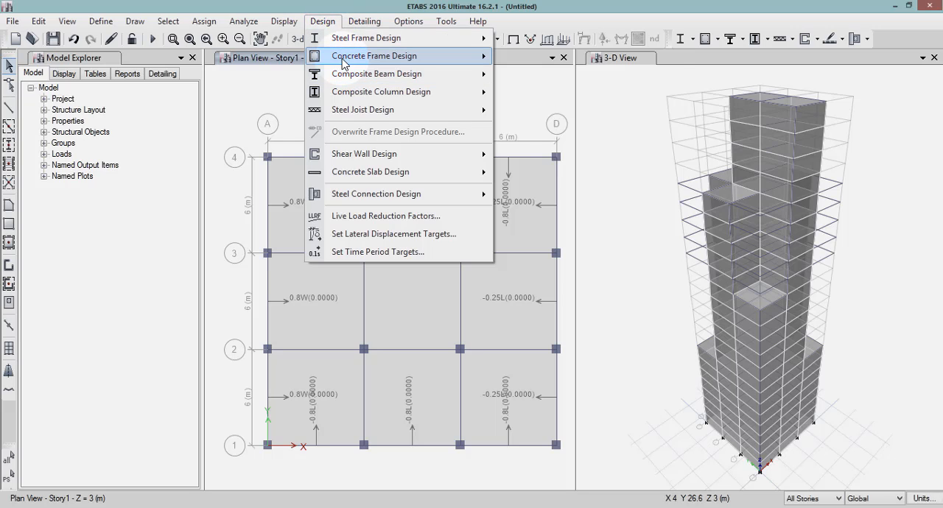
pyautogui.moveTo(339, 57)
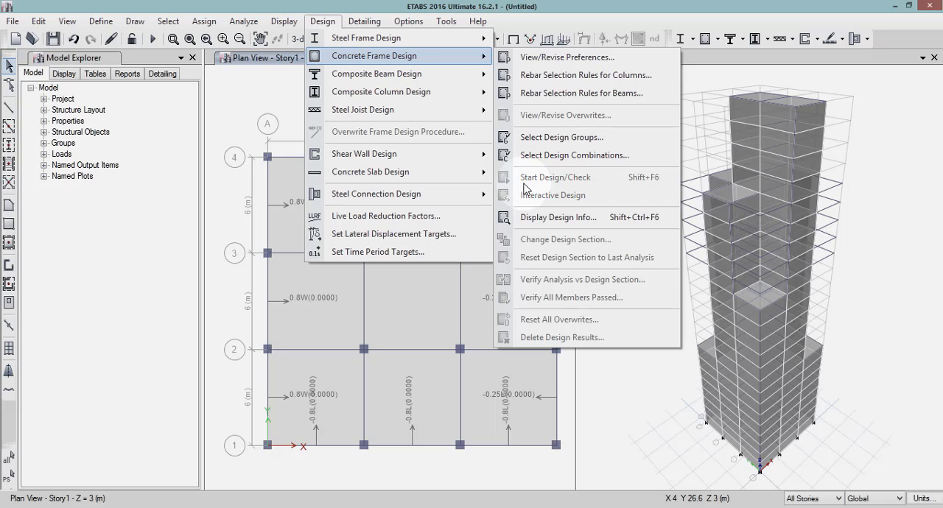
pyautogui.click(278, 102)
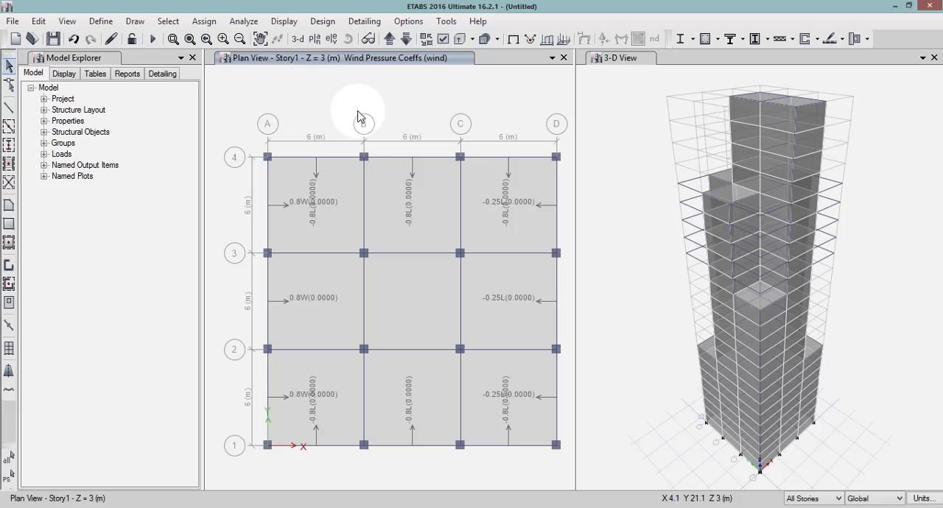